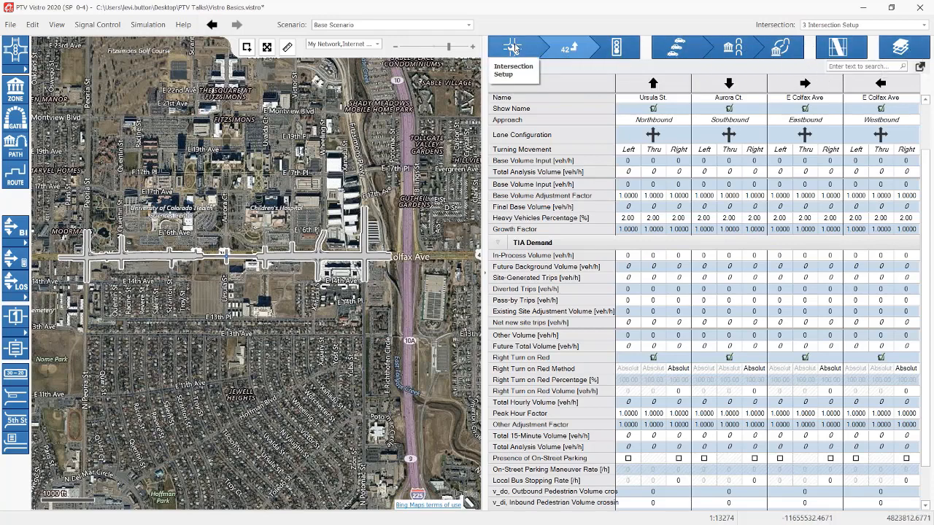
Review the intersection setup, volumes and traffic control tables of intersection 3.
click(514, 47)
click(572, 49)
click(611, 50)
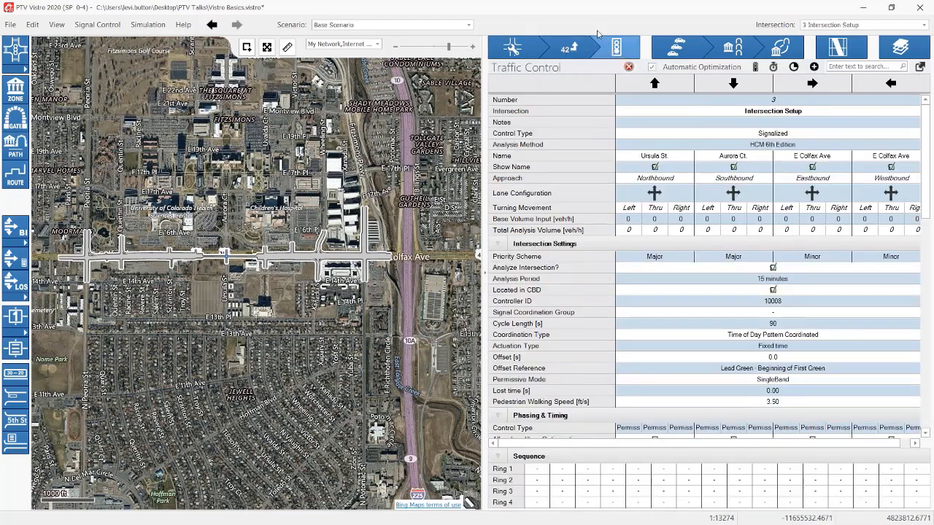
click(520, 58)
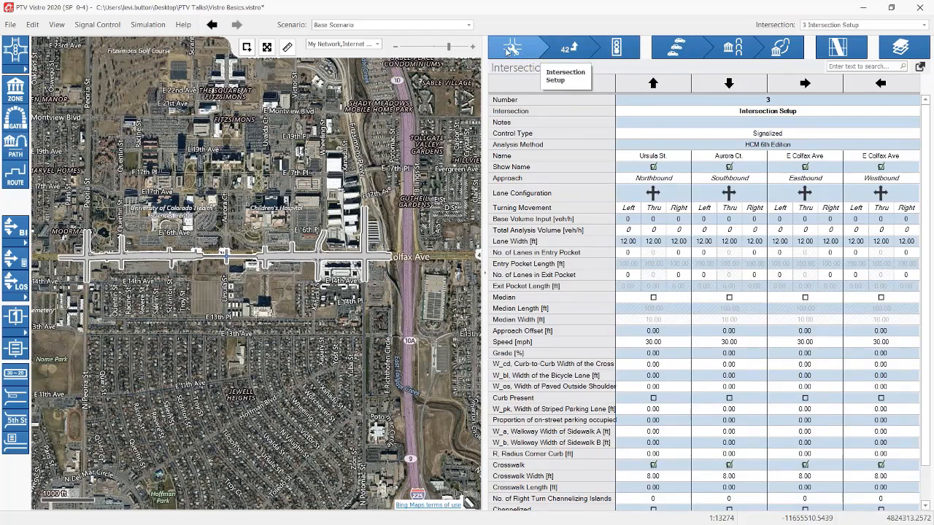
click(576, 56)
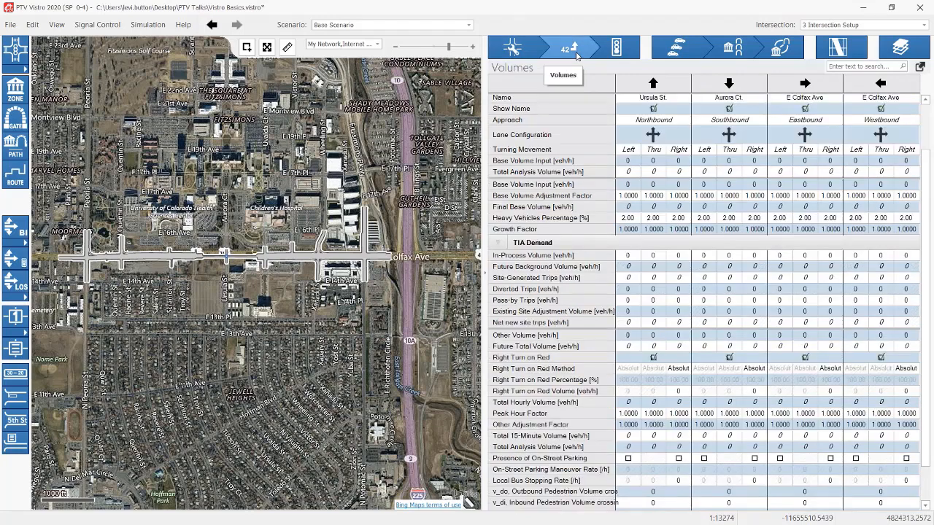
click(619, 53)
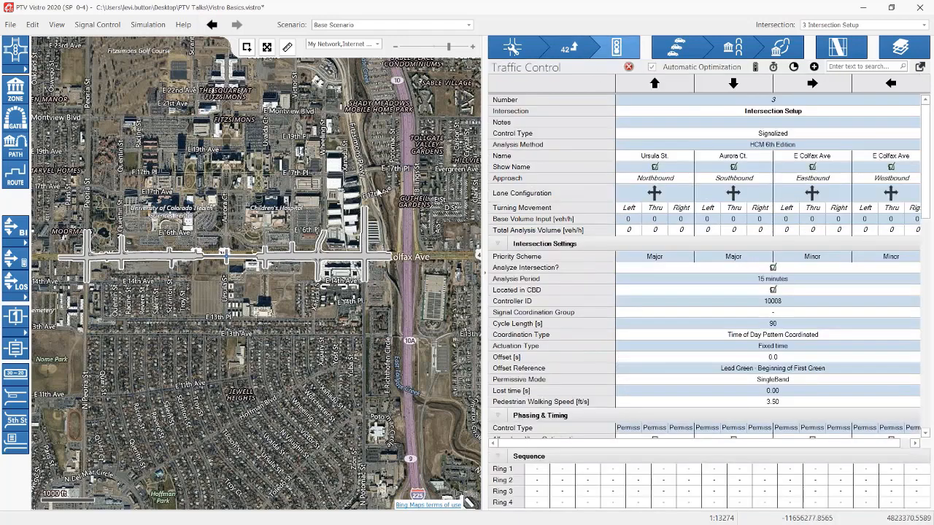
Try to lower the opacity of the My Network map layer.
drag(374, 188, 353, 178)
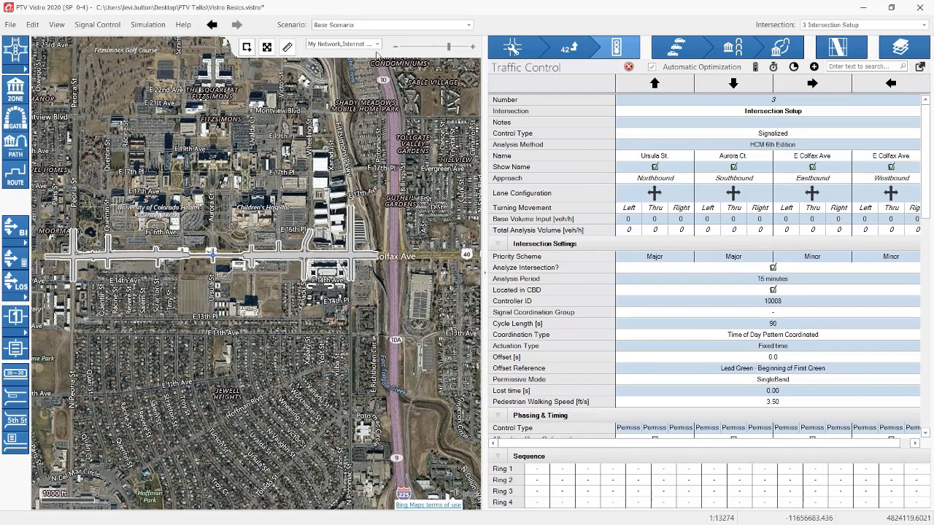
click(377, 45)
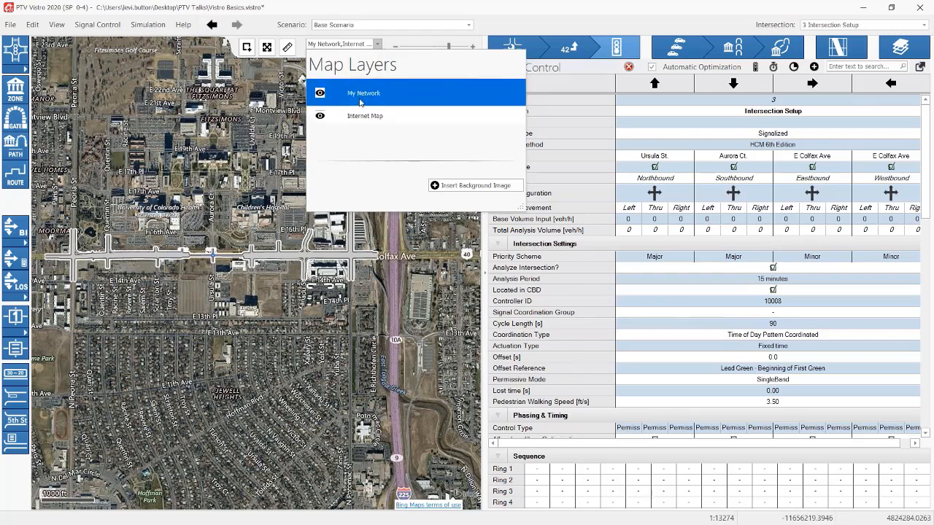
mouse_move(363, 94)
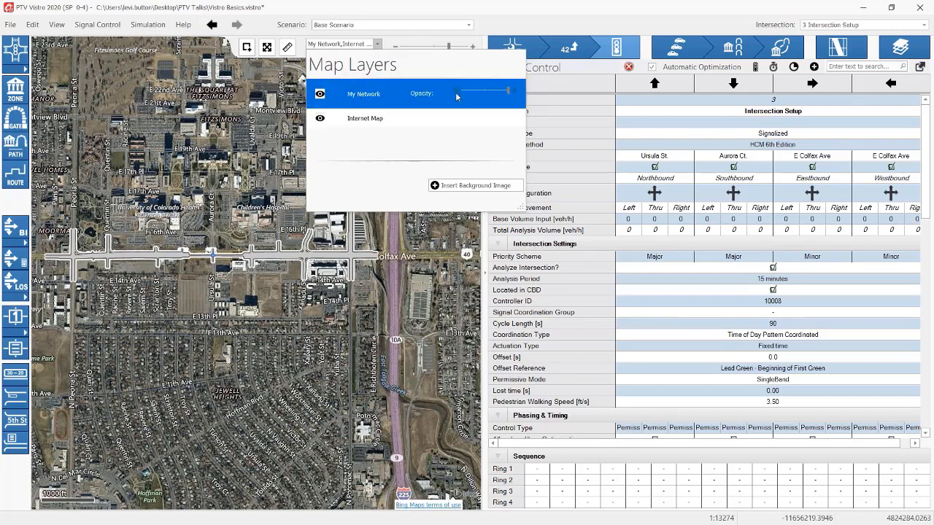
drag(508, 94, 430, 95)
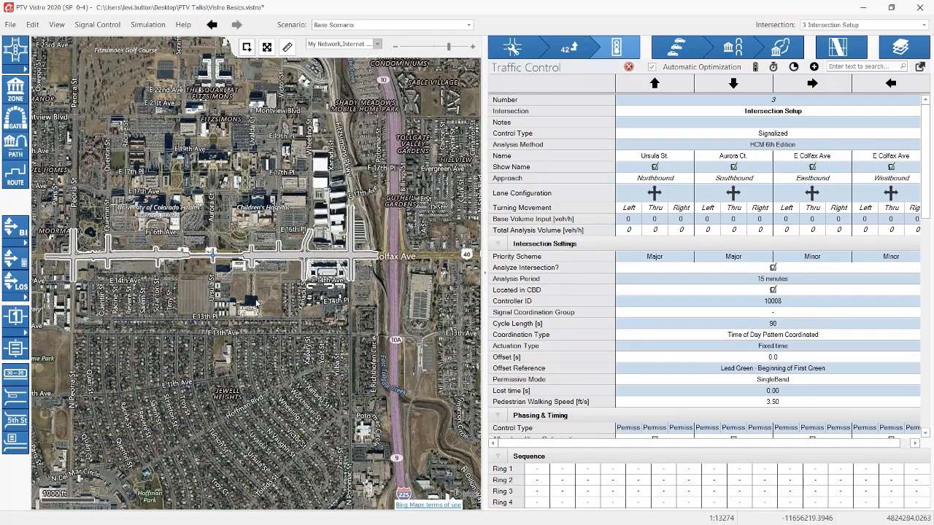
Select the Sample 1 intersection at E Colfax Ave and Potomac St on the map.
scroll(383, 173, up, 2)
scroll(383, 173, up, 2)
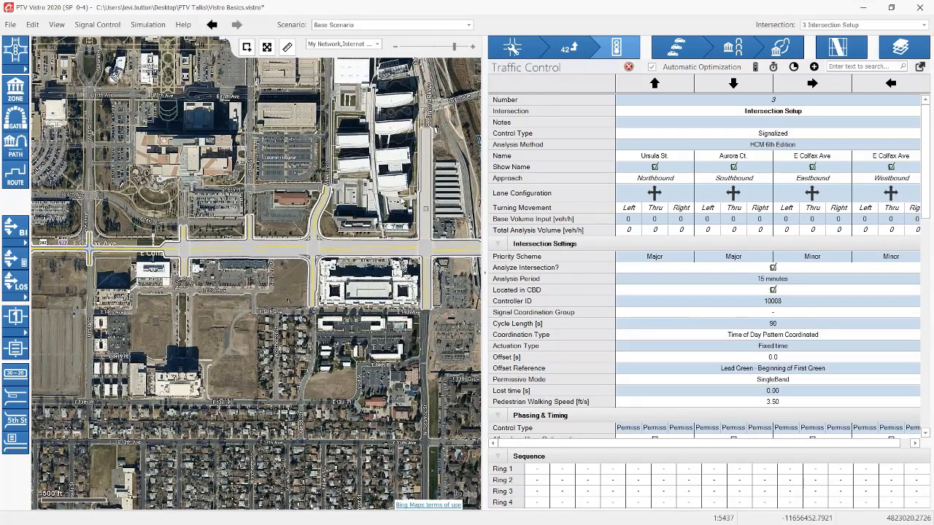
scroll(437, 244, up, 3)
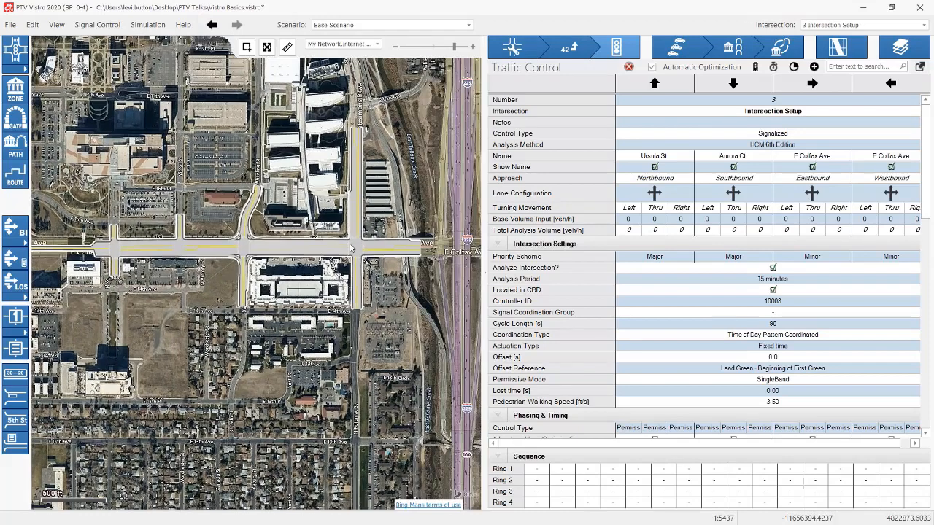
click(343, 259)
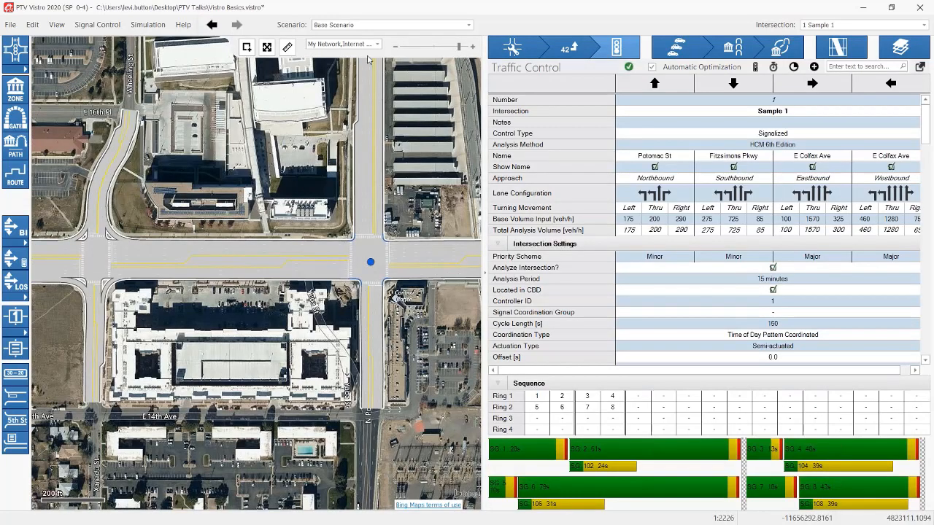
Lower the opacity of the My Network layer so the aerial image shows through the roads.
click(377, 45)
click(394, 91)
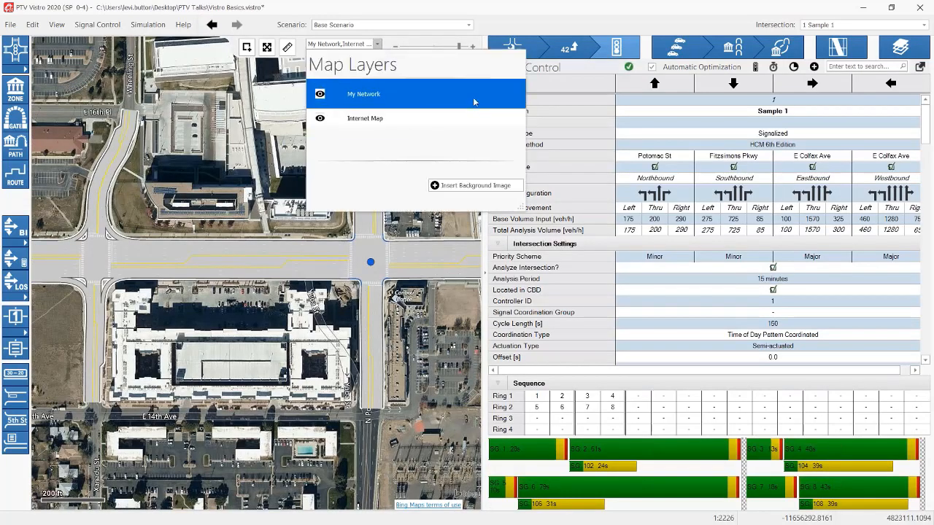
click(478, 94)
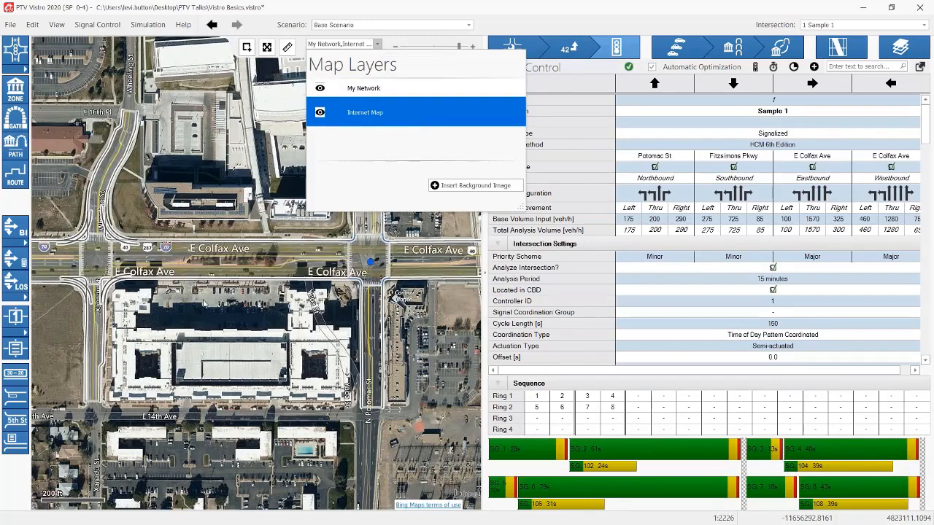
click(321, 248)
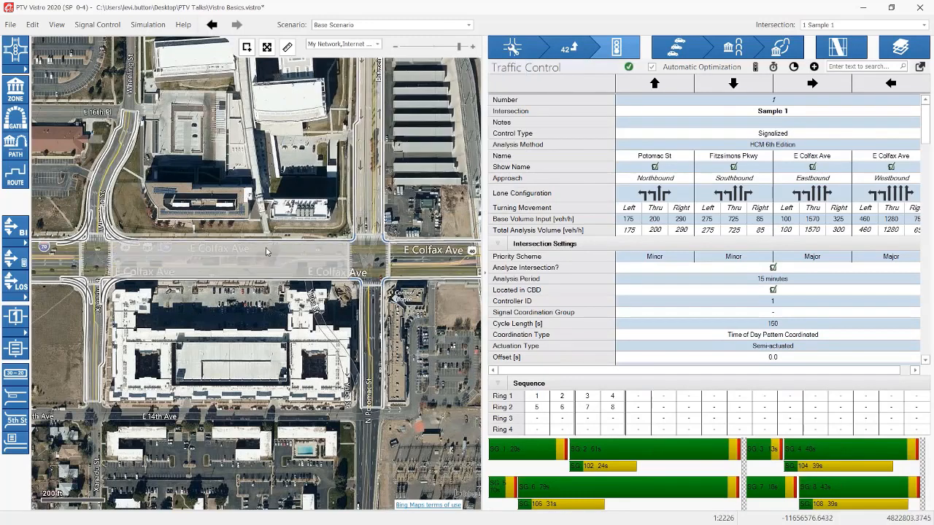
Inspect the map type options and opacity of the Internet Map layer.
click(377, 44)
click(369, 89)
click(369, 112)
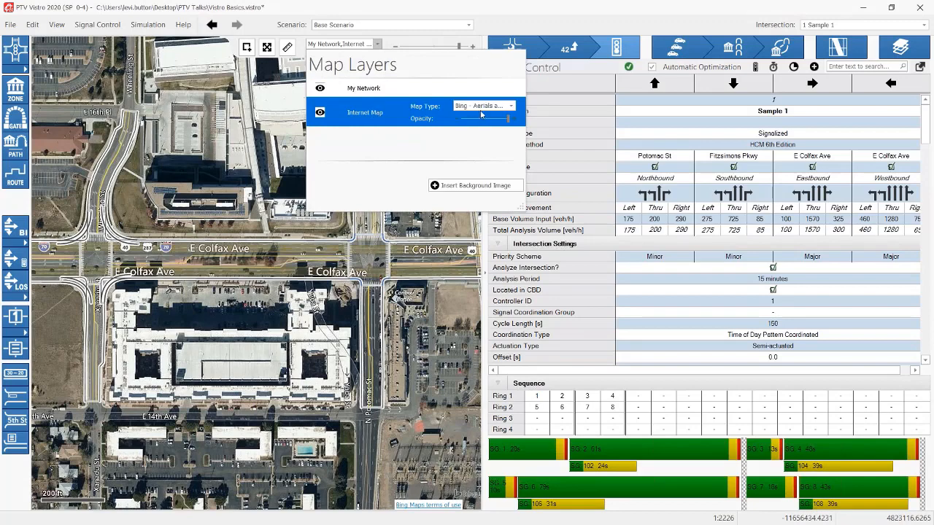
click(485, 106)
click(489, 160)
click(409, 88)
click(423, 112)
mouse_move(503, 124)
mouse_down()
mouse_move(475, 125)
mouse_move(508, 115)
mouse_up()
Restore the My Network layer to full opacity and look through the map types offered for the Internet Map layer.
click(394, 91)
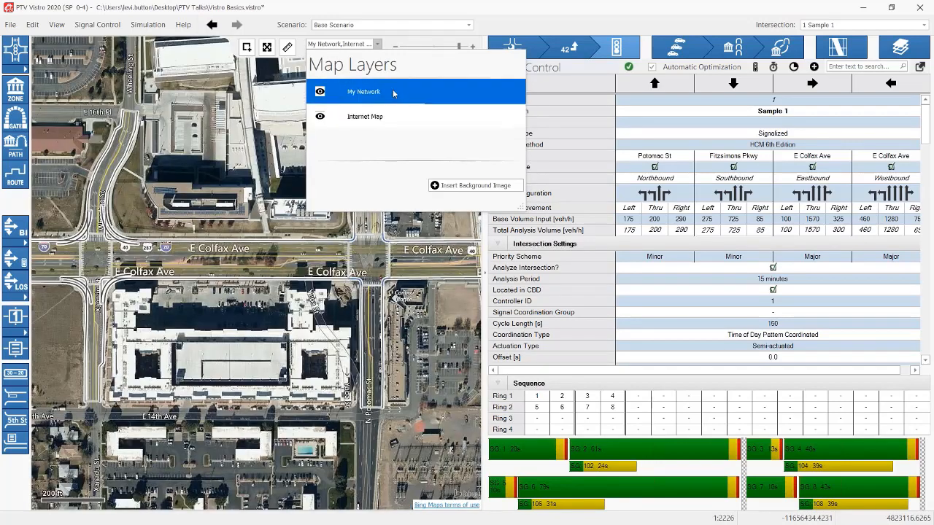
drag(463, 91, 487, 98)
click(416, 118)
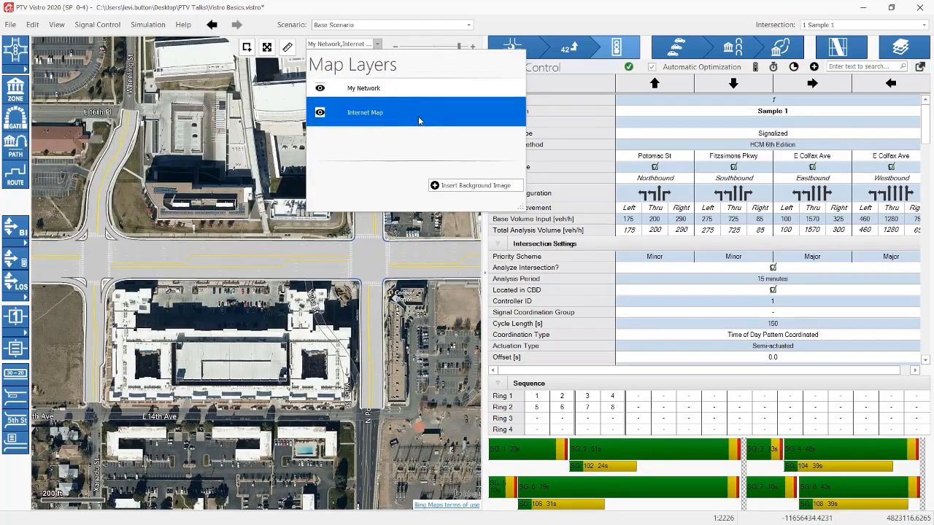
click(510, 106)
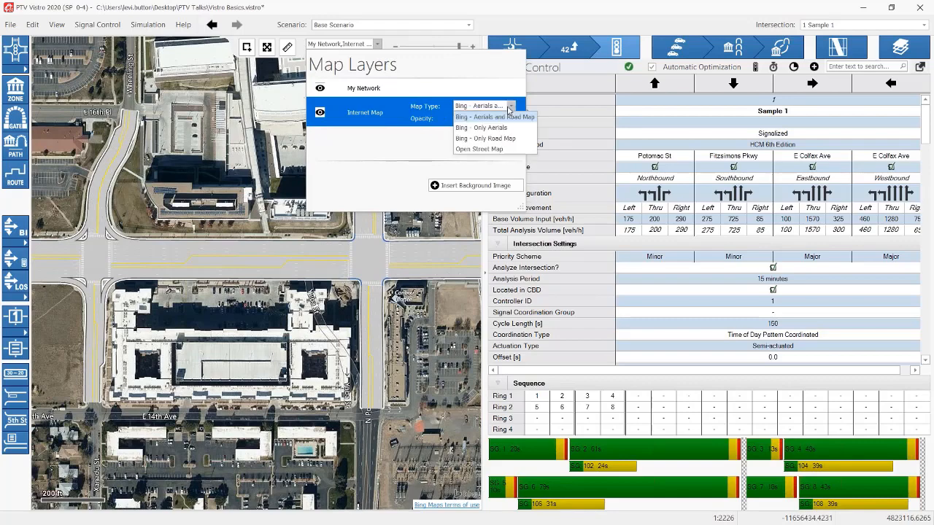
click(497, 149)
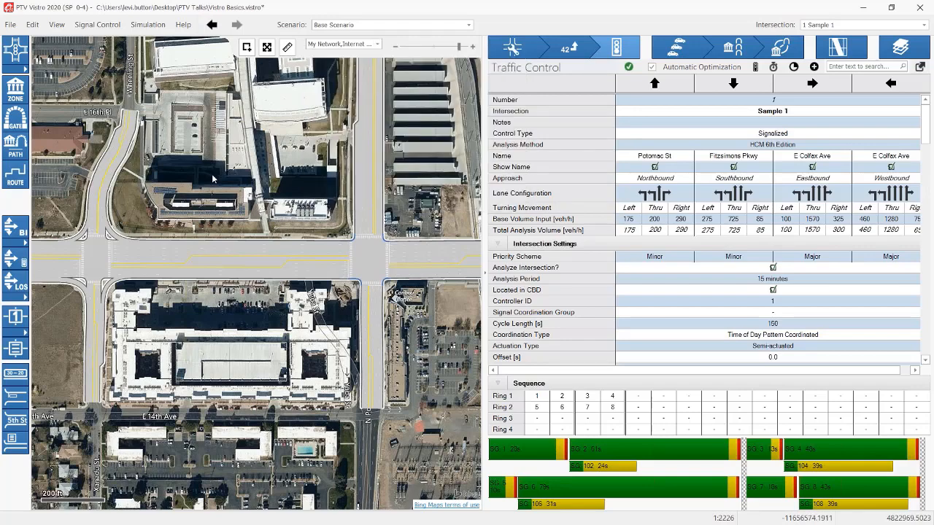
Select the Sample 2 intersection on E Colfax Ave and step through its setup, volumes and traffic control tables.
scroll(240, 223, down, 1)
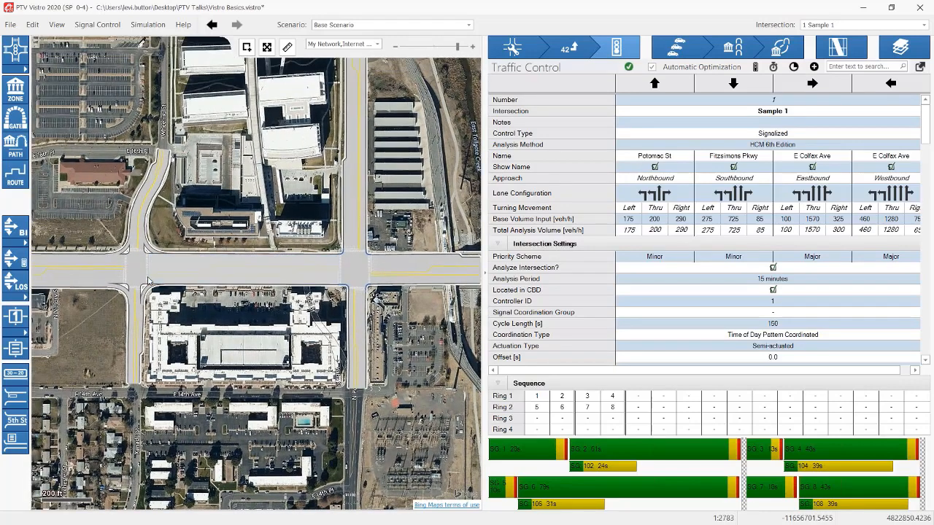
click(135, 271)
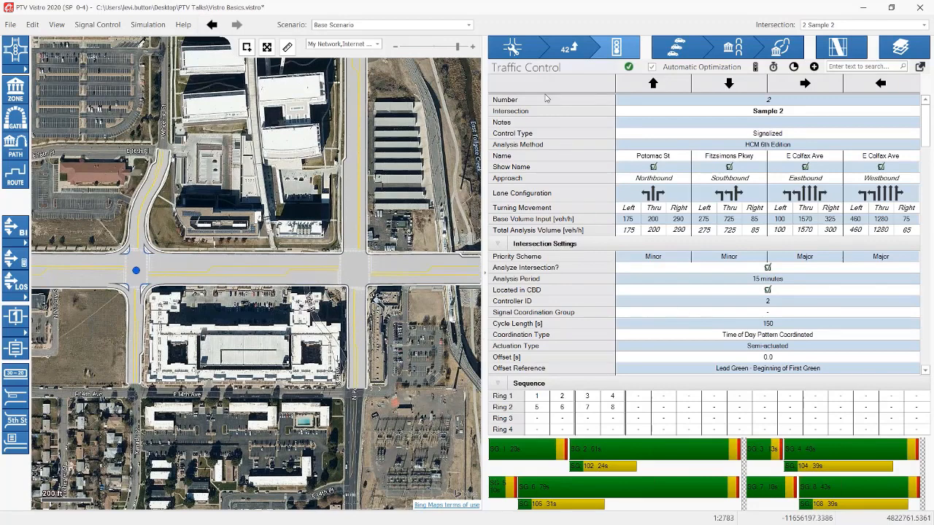
click(514, 46)
click(569, 47)
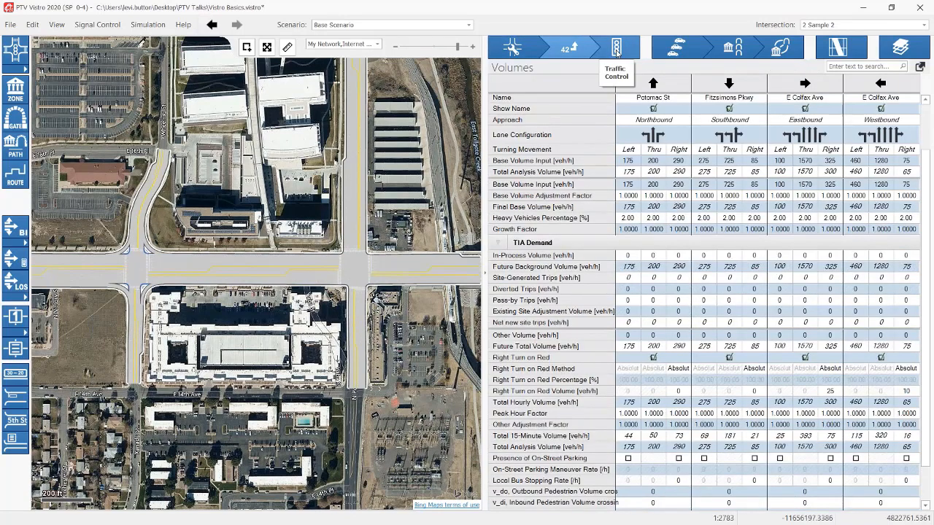
click(616, 48)
Examine Sample 2's intersection geometry inputs and its full table of volume inputs.
click(514, 48)
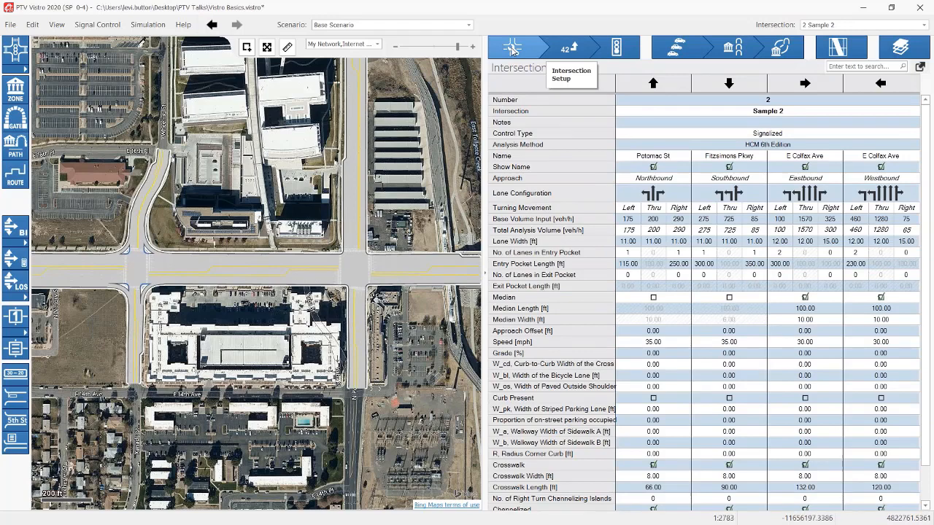
scroll(747, 255, down, 1)
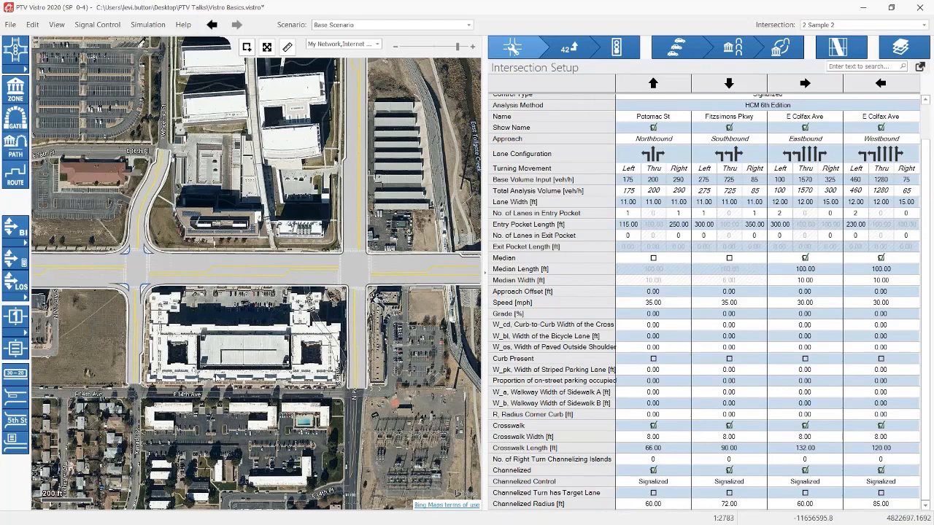
click(572, 51)
scroll(649, 223, up, 2)
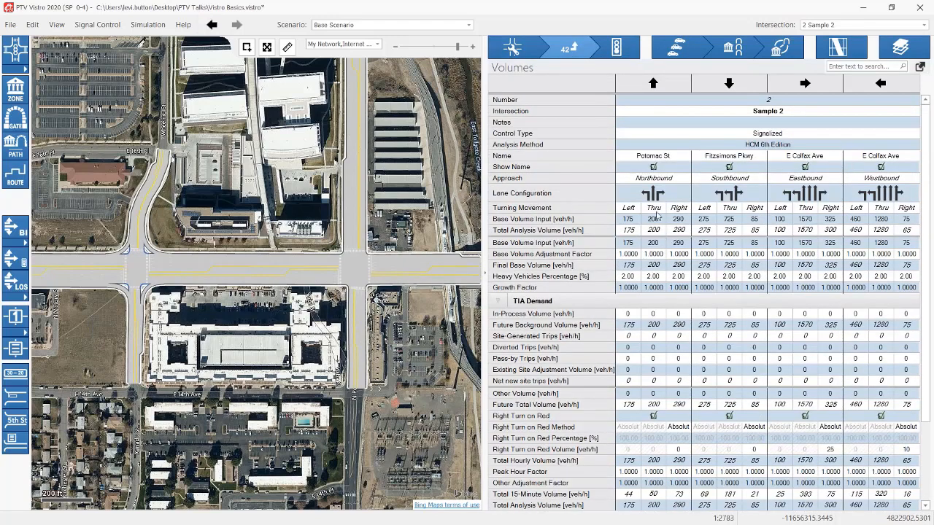
scroll(655, 245, down, 2)
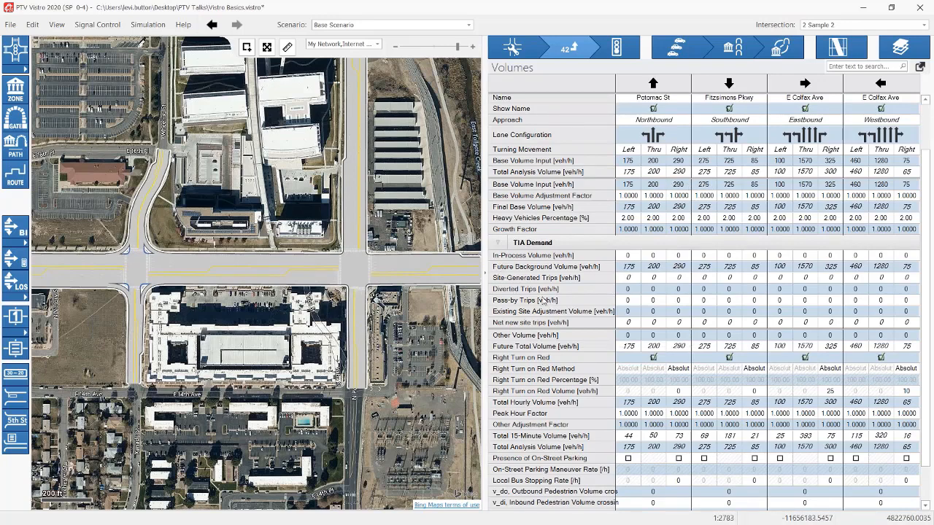
scroll(559, 416, down, 2)
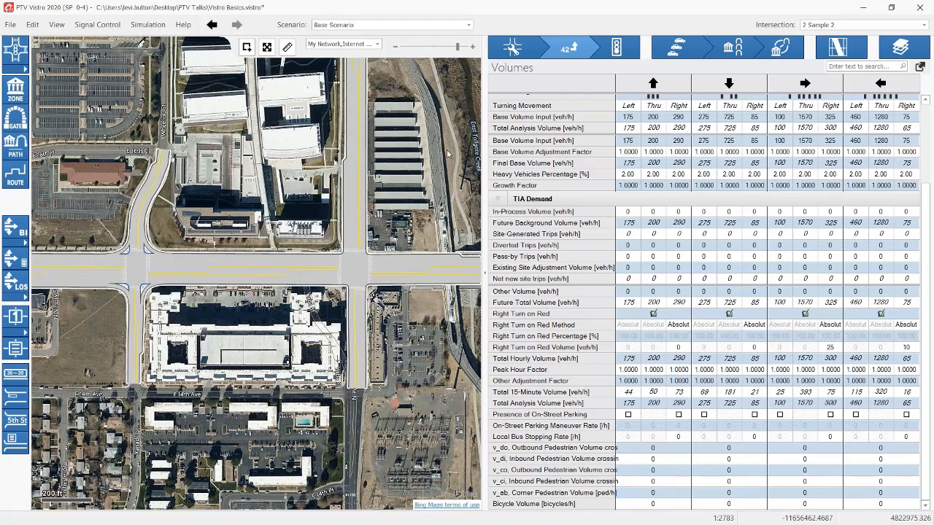
Examine Sample 2's traffic control table from the intersection settings down to the intersection and other modes results.
click(619, 49)
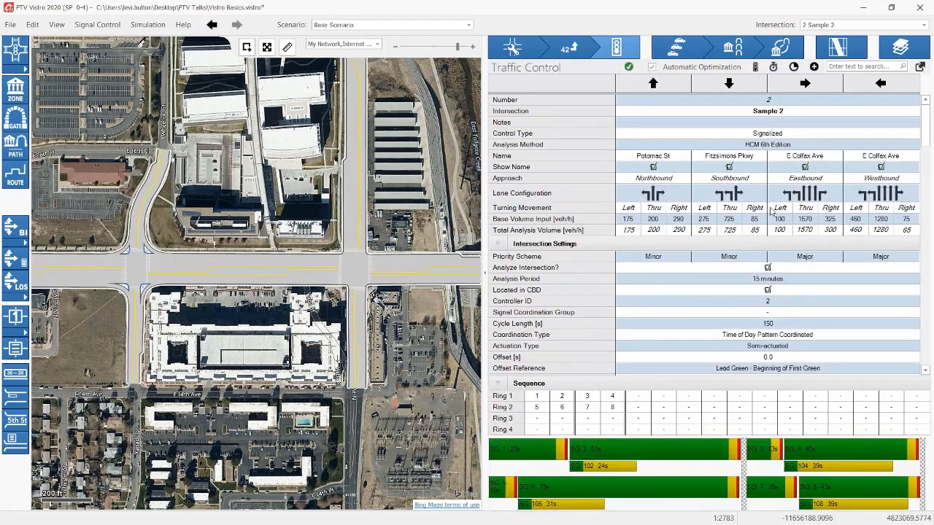
scroll(769, 233, down, 3)
scroll(775, 271, down, 20)
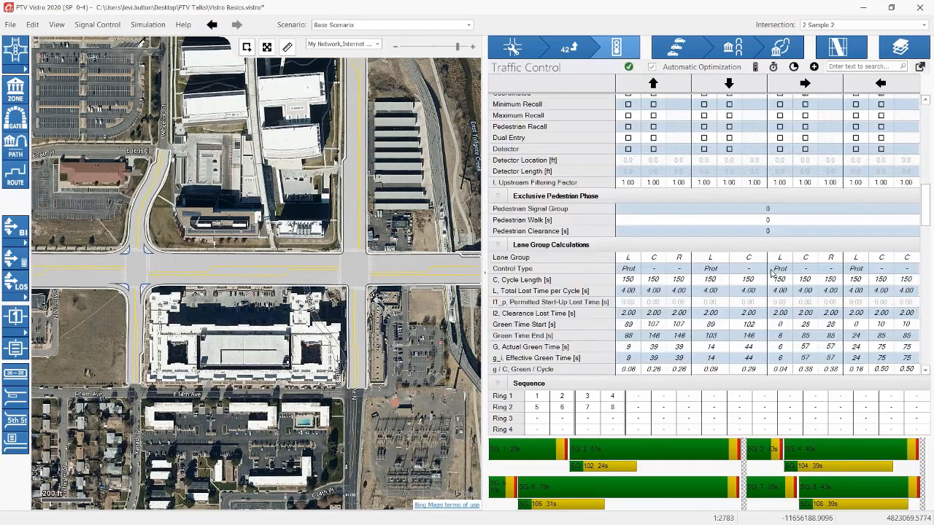
scroll(769, 276, down, 15)
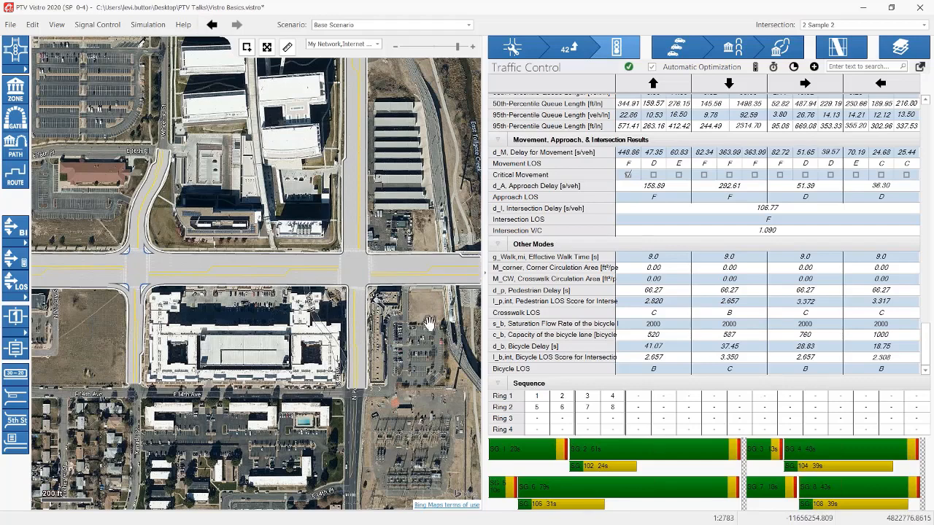
Look through the available intersection control types and insert a signalized intersection where E Colfax Ave meets the ramp west of I-225.
drag(428, 323, 248, 317)
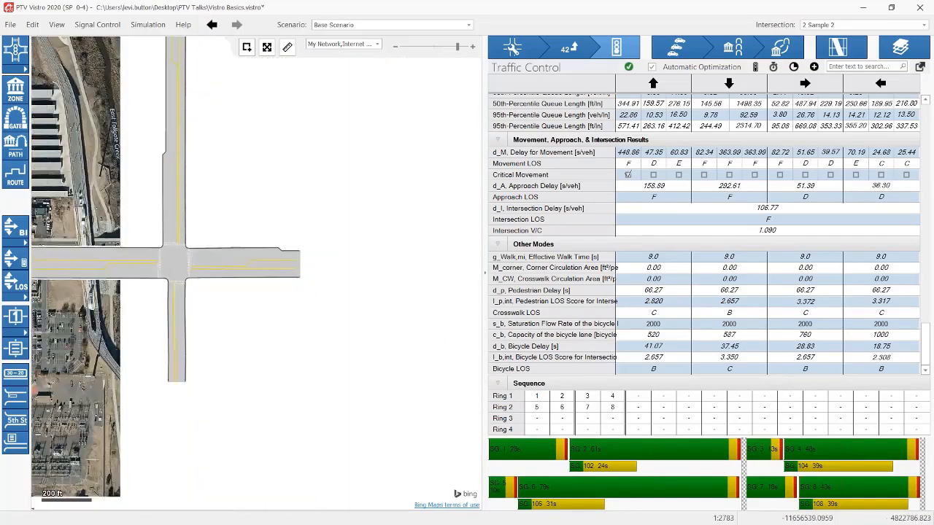
scroll(248, 317, down, 2)
drag(349, 329, 270, 330)
scroll(271, 330, up, 3)
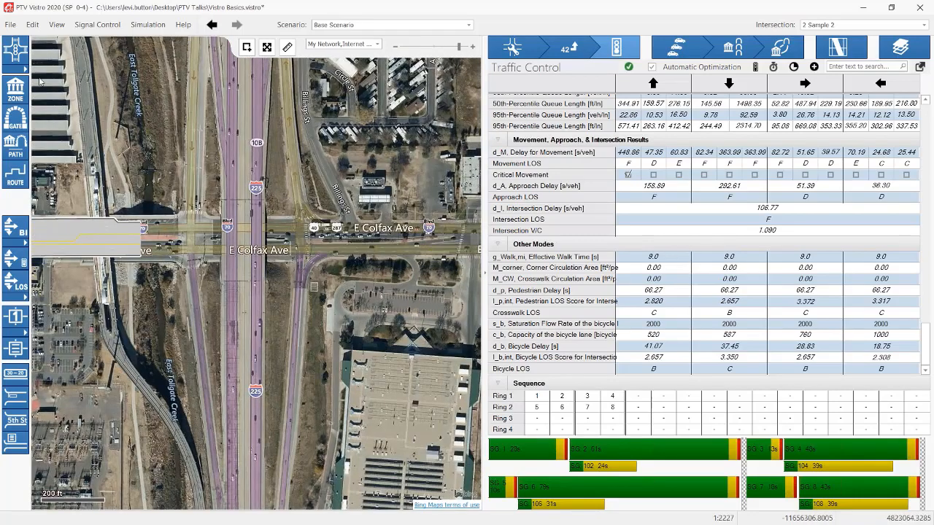
click(14, 75)
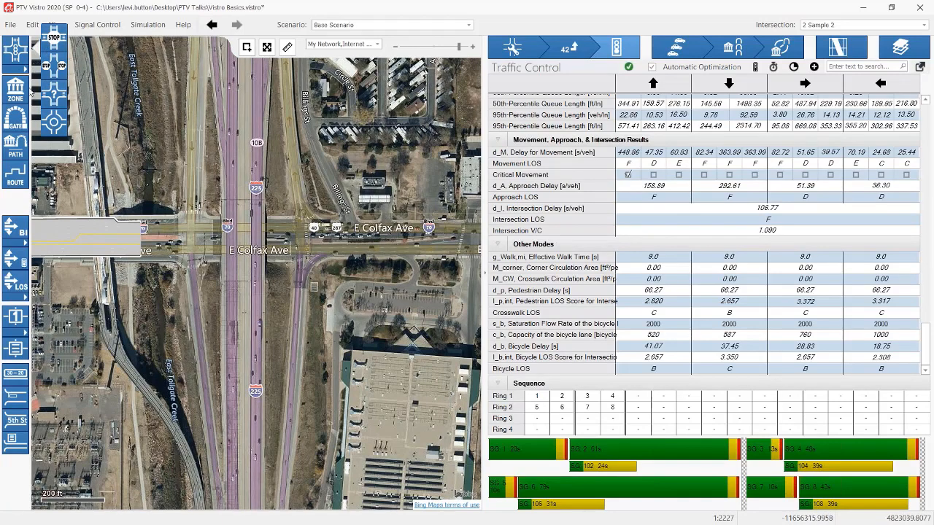
click(22, 72)
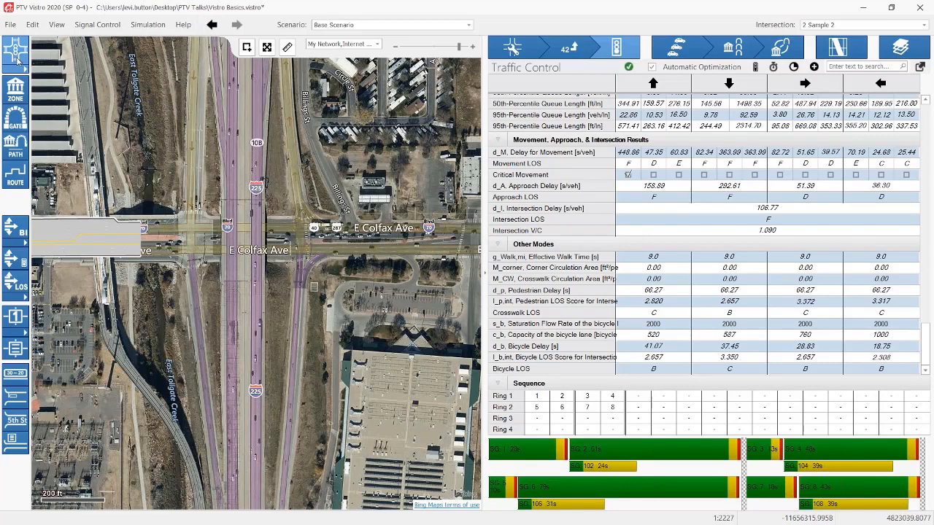
click(21, 73)
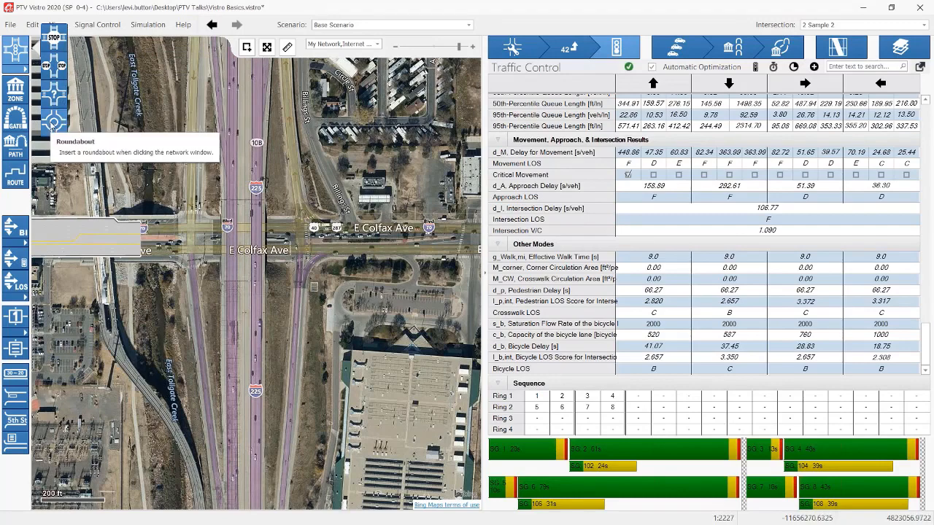
click(21, 72)
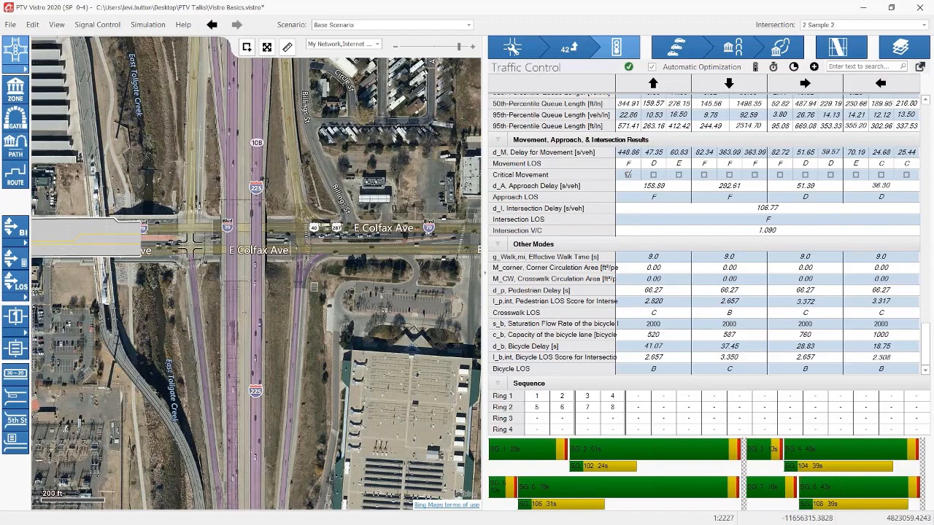
click(195, 235)
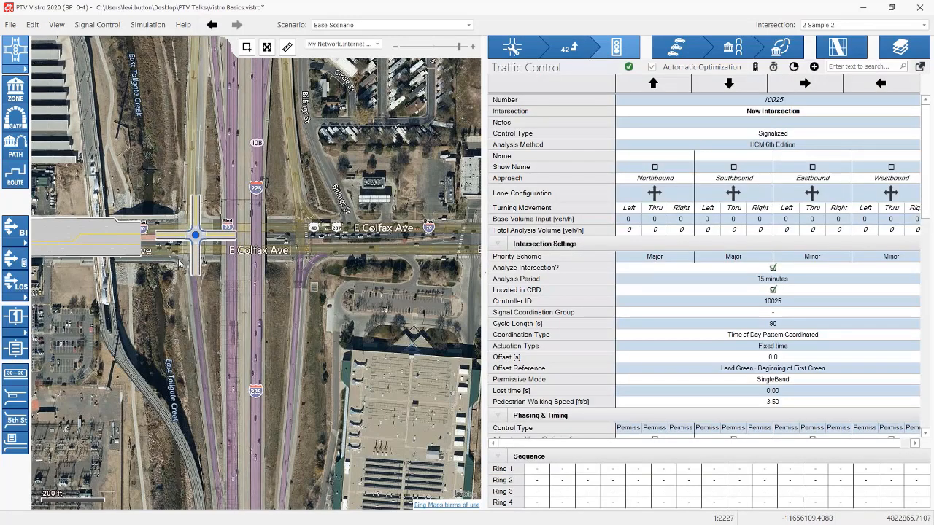
Insert two more signalized intersections farther east along E Colfax Ave and undo both insertions.
click(301, 237)
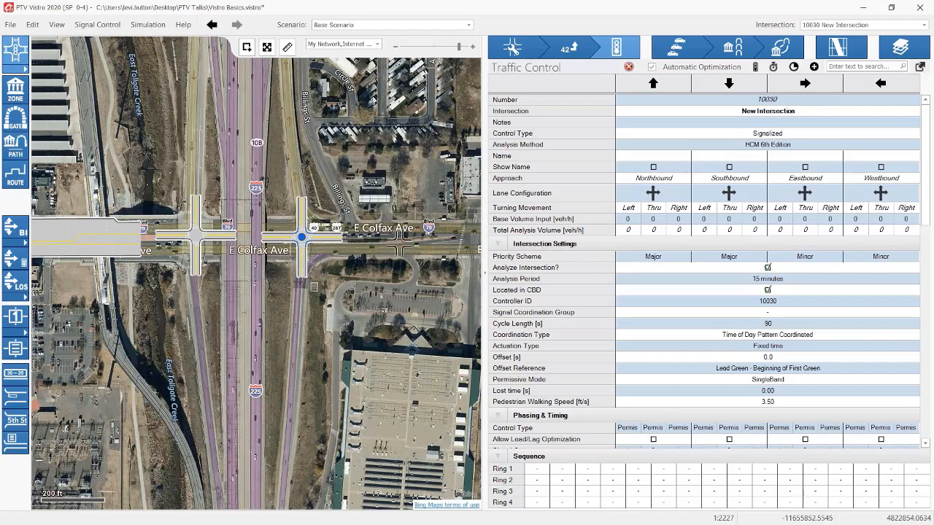
click(400, 239)
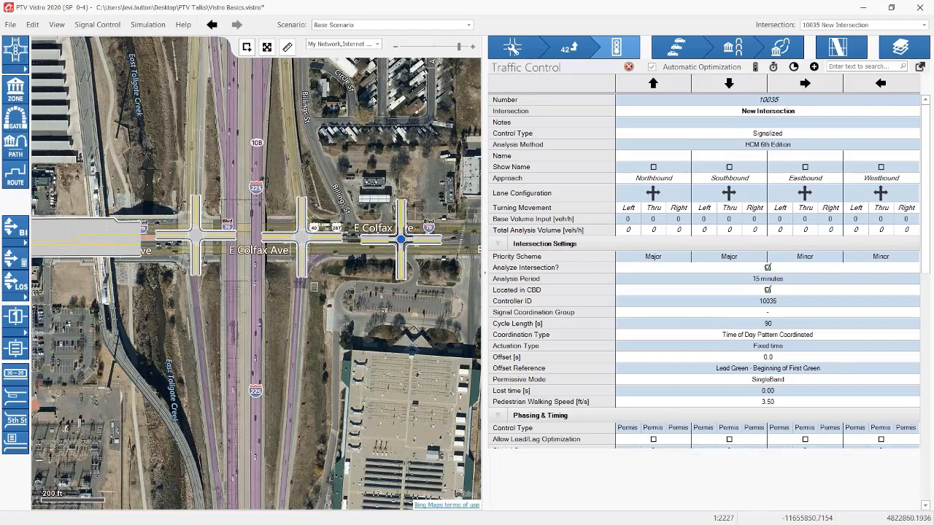
key(ctrl+z)
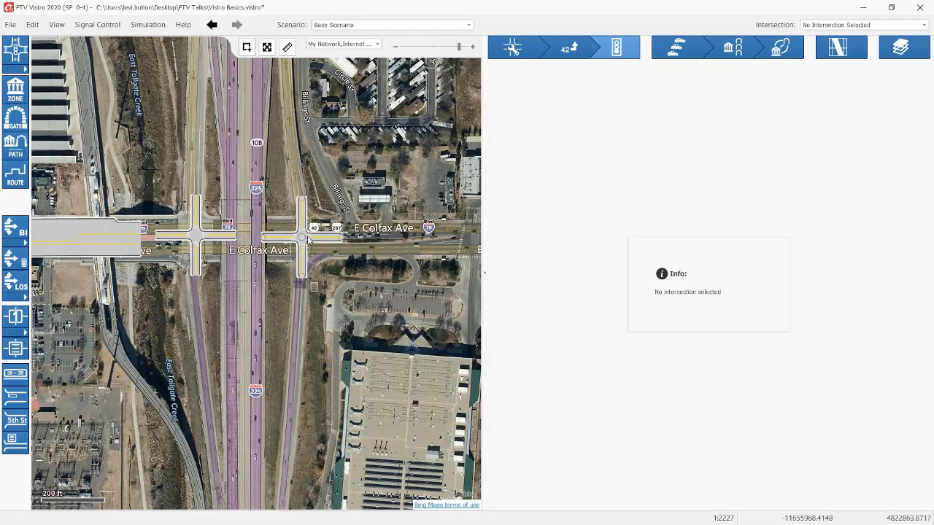
key(ctrl+z)
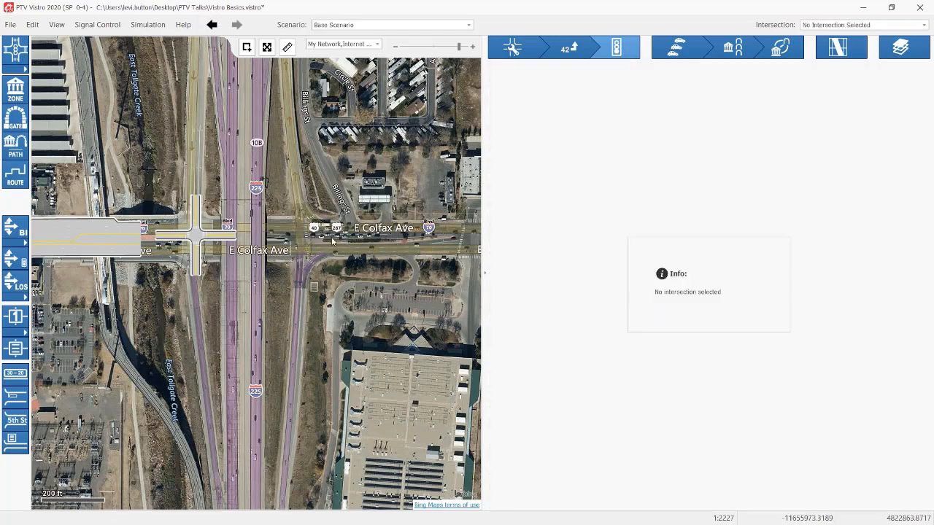
Copy the new intersection west of I-225 and paste it on E Colfax Ave at the ramp east of I-225.
right_click(194, 237)
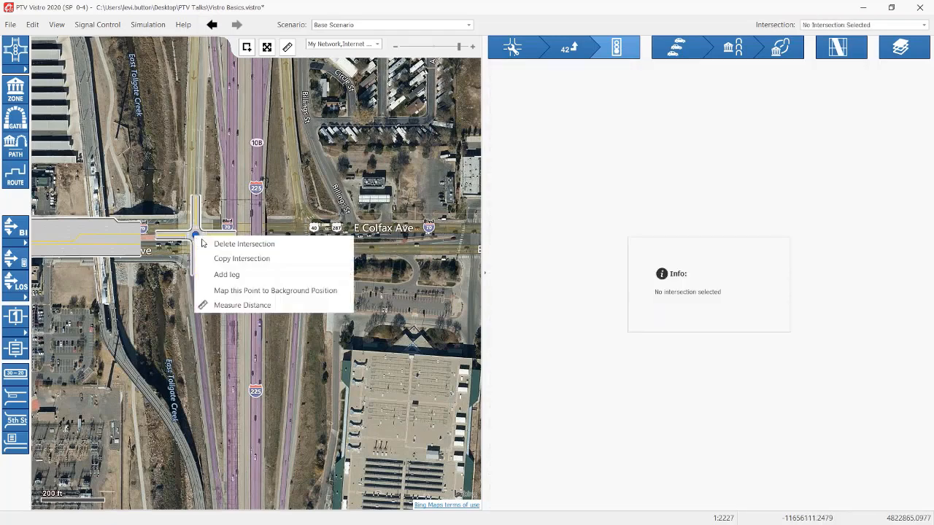
click(243, 259)
right_click(301, 246)
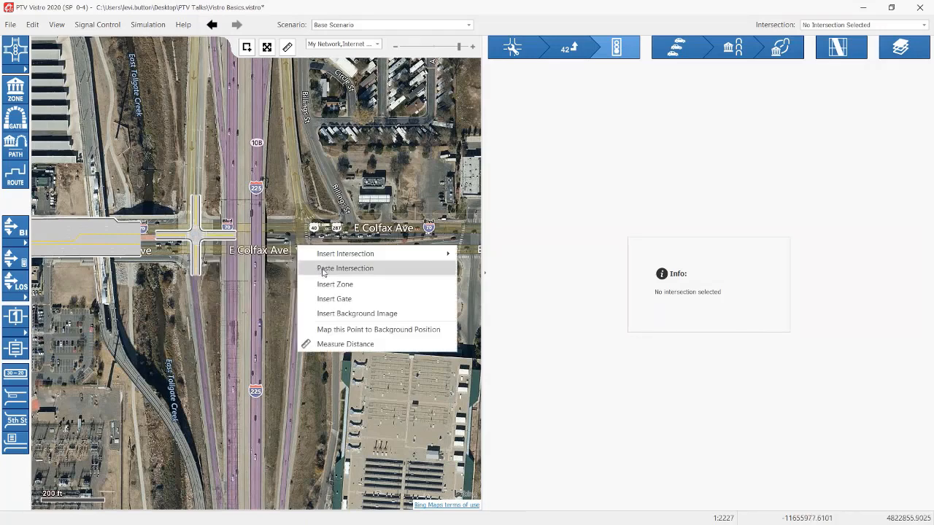
click(315, 267)
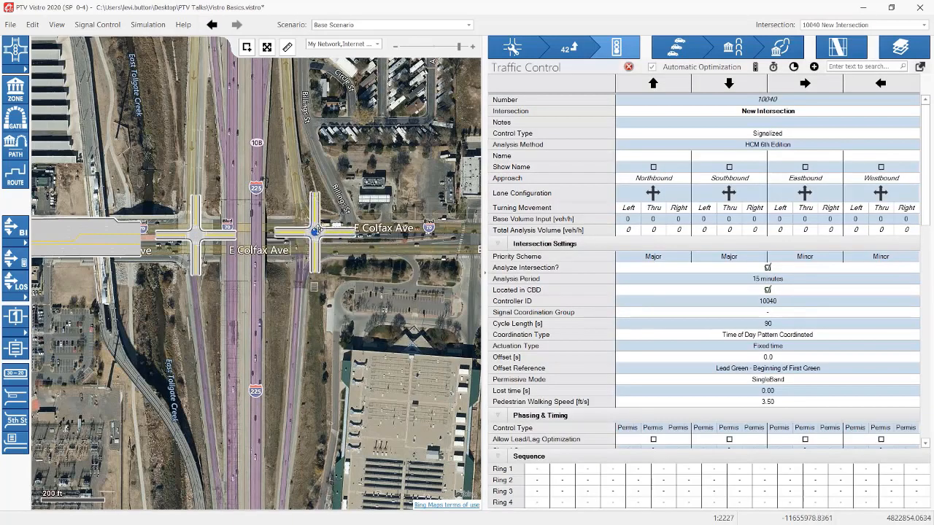
drag(308, 237, 307, 239)
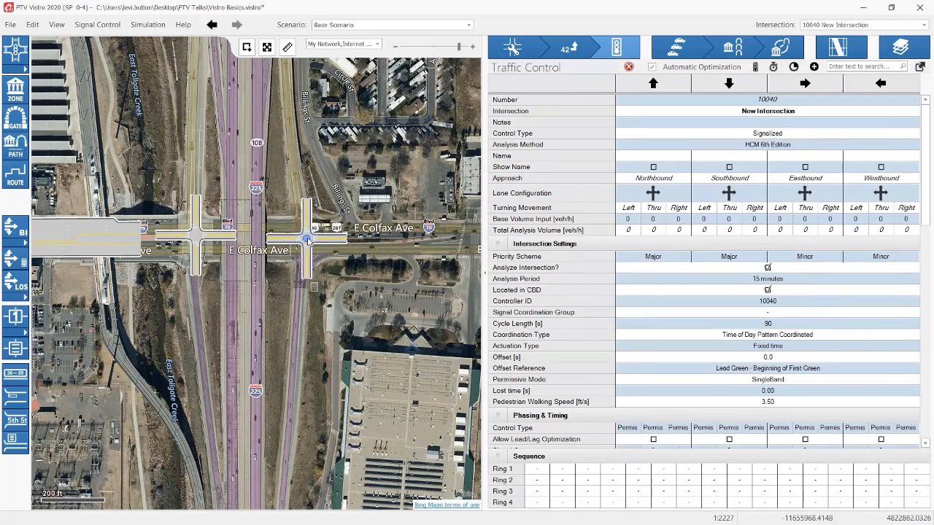
click(15, 68)
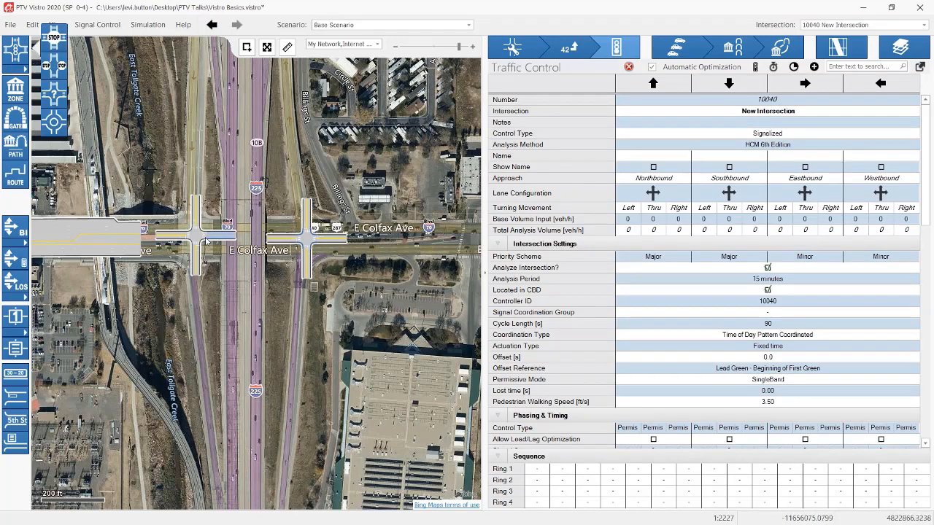
click(31, 69)
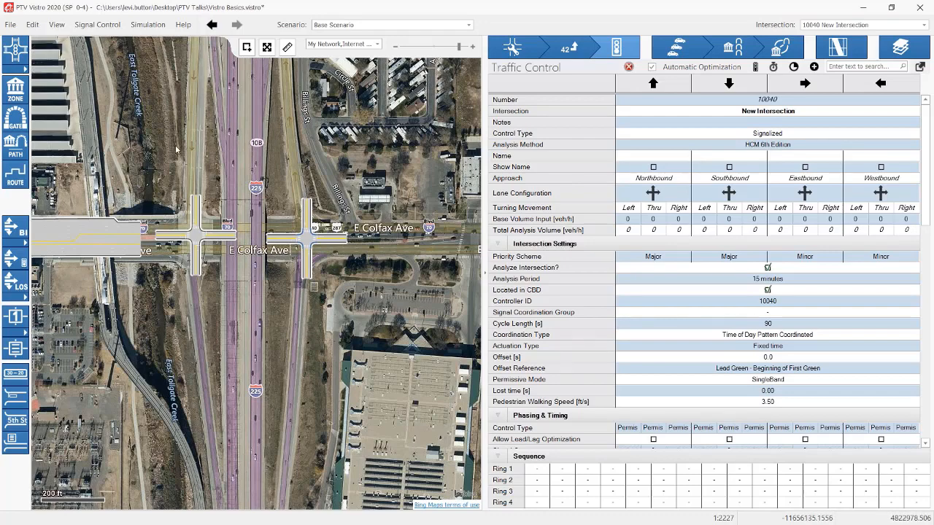
Shift the pasted intersection slightly west to line it up with the ramp crossing east of I-225.
drag(263, 250, 310, 264)
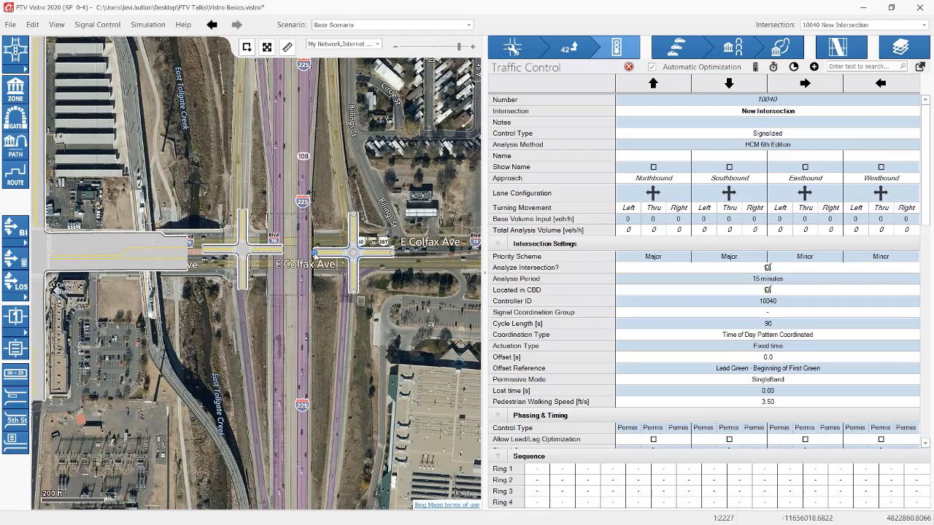
scroll(391, 267, up, 3)
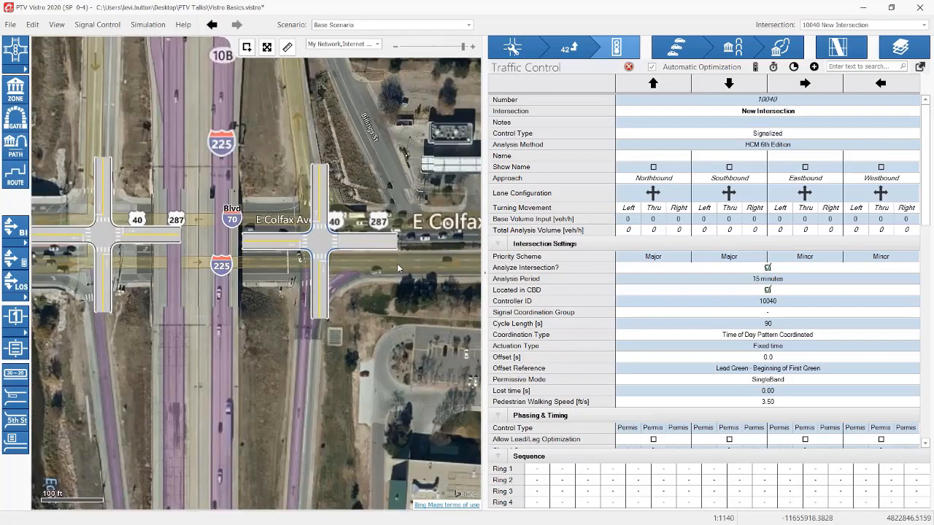
scroll(397, 263, up, 2)
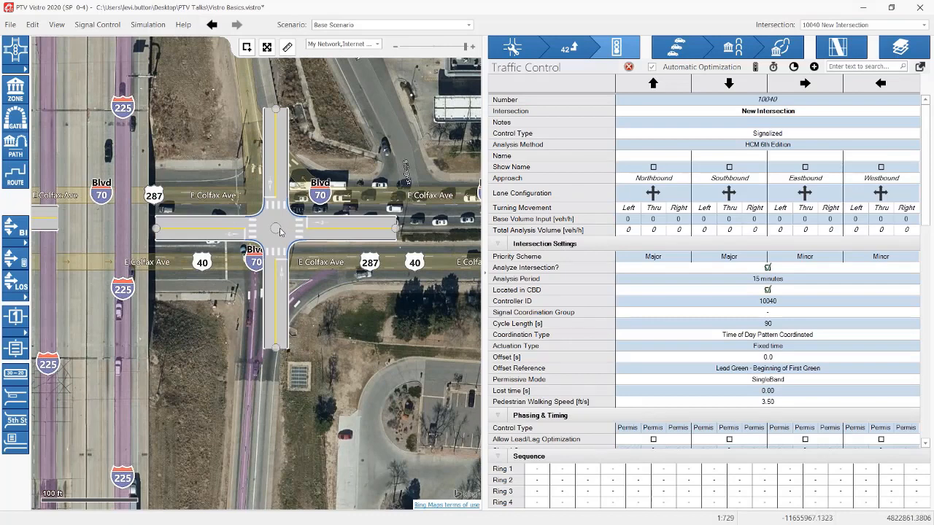
drag(280, 232, 256, 226)
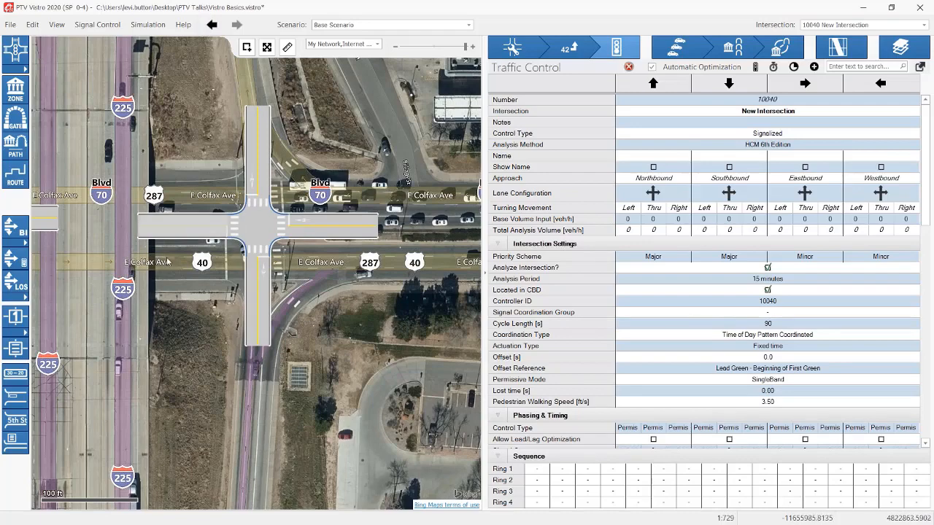
Connect the eastern ramp intersection's west leg to the east leg of the new intersection west of I-225.
drag(139, 229, 284, 239)
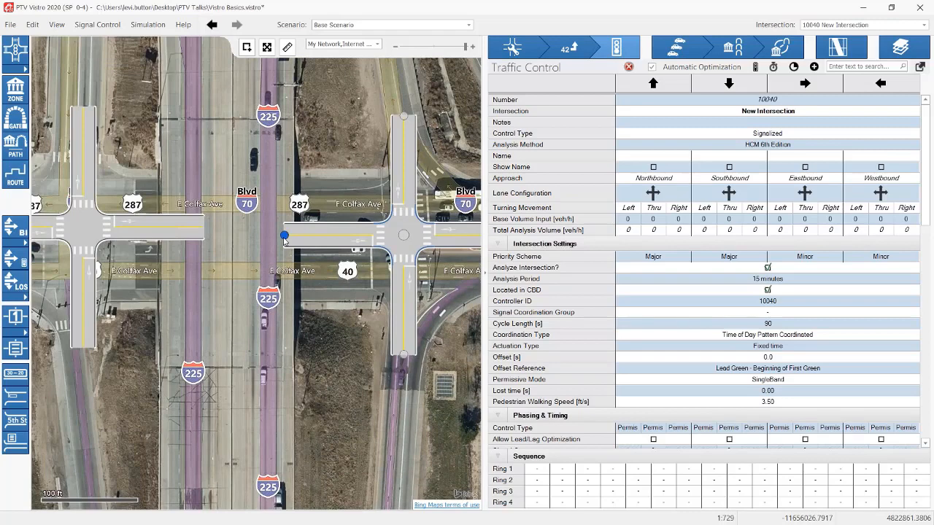
drag(285, 238, 190, 195)
drag(238, 249, 206, 229)
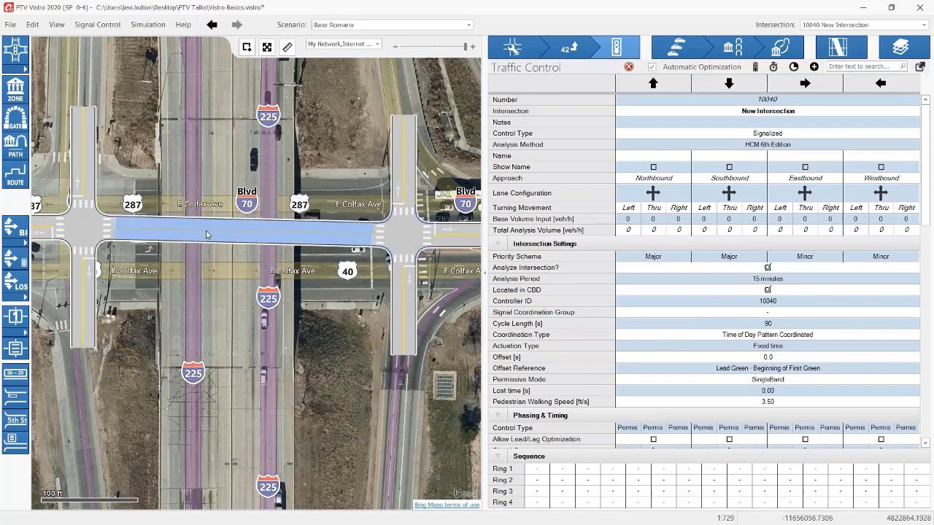
Connect the western ramp intersection's west leg to the wide east leg of Sample 1 on E Colfax Ave.
scroll(207, 234, down, 3)
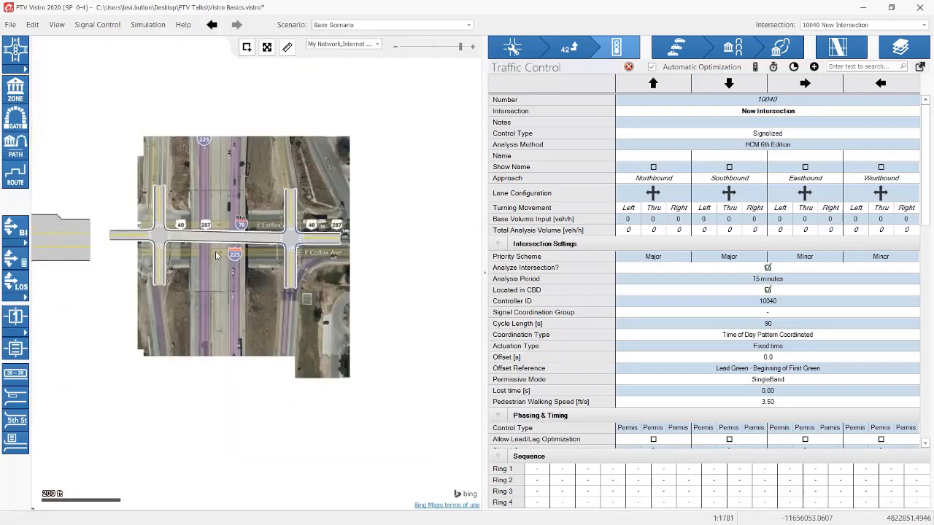
scroll(198, 274, up, 2)
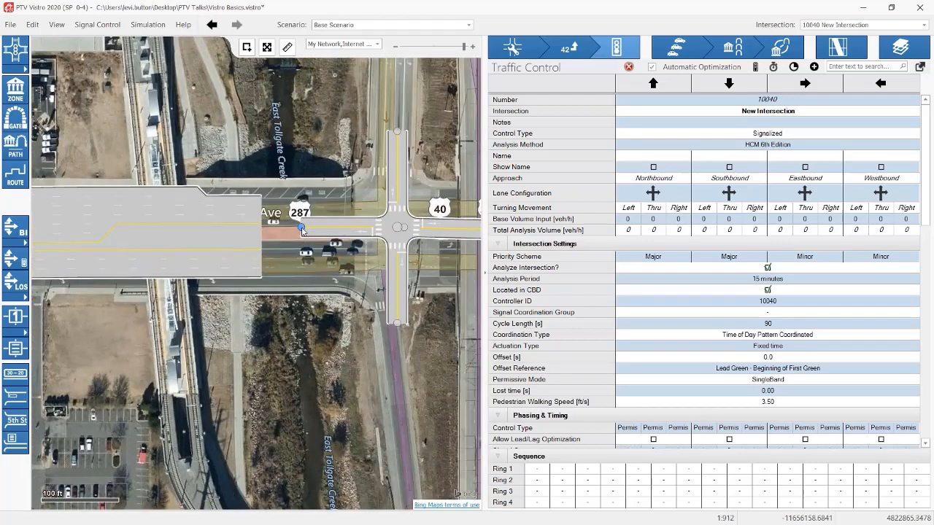
mouse_move(302, 230)
mouse_down()
mouse_move(346, 233)
mouse_move(340, 157)
mouse_move(310, 197)
mouse_move(315, 218)
mouse_move(299, 241)
mouse_up()
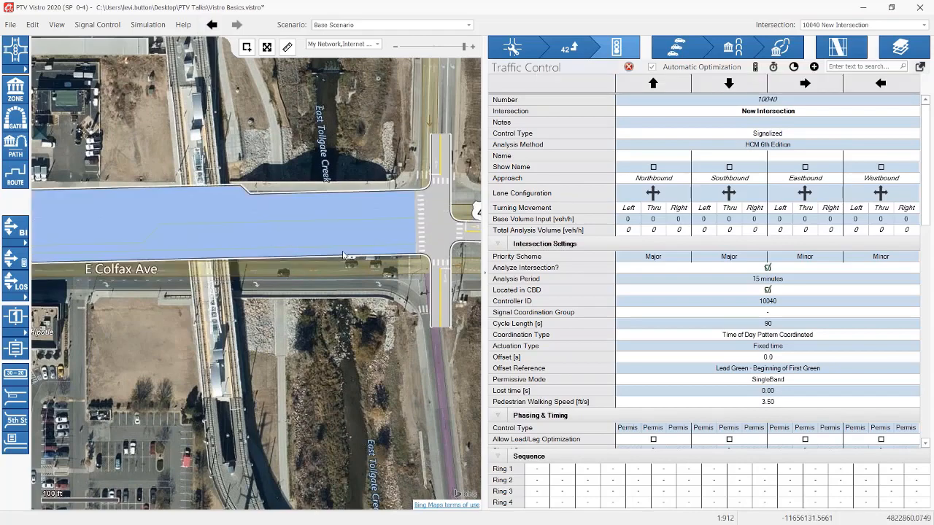
Check Sample 1's traffic control data and nudge the new intersection east of it slightly south along the ramp.
scroll(333, 260, down, 3)
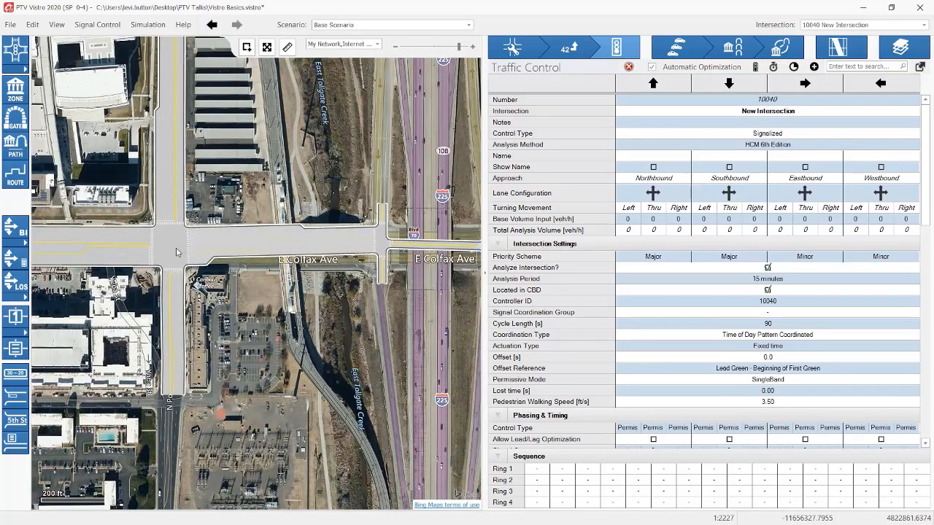
click(172, 252)
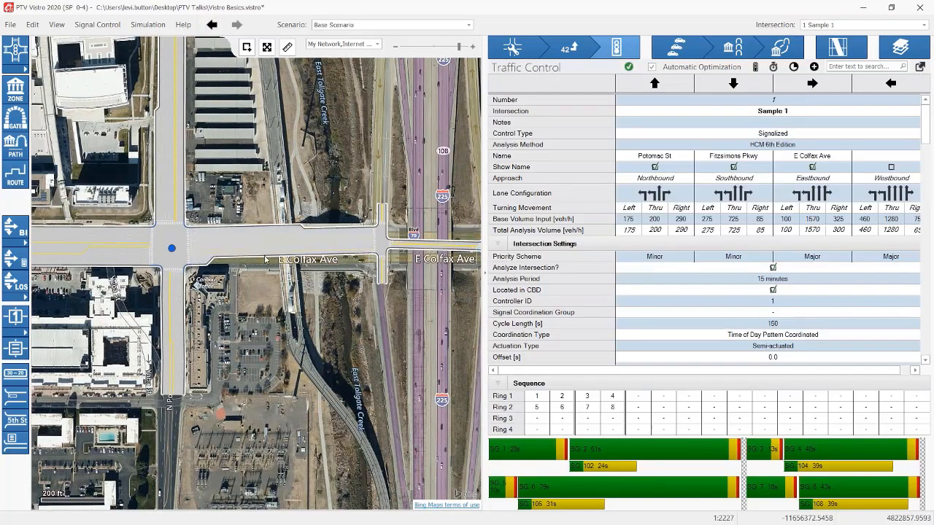
click(381, 247)
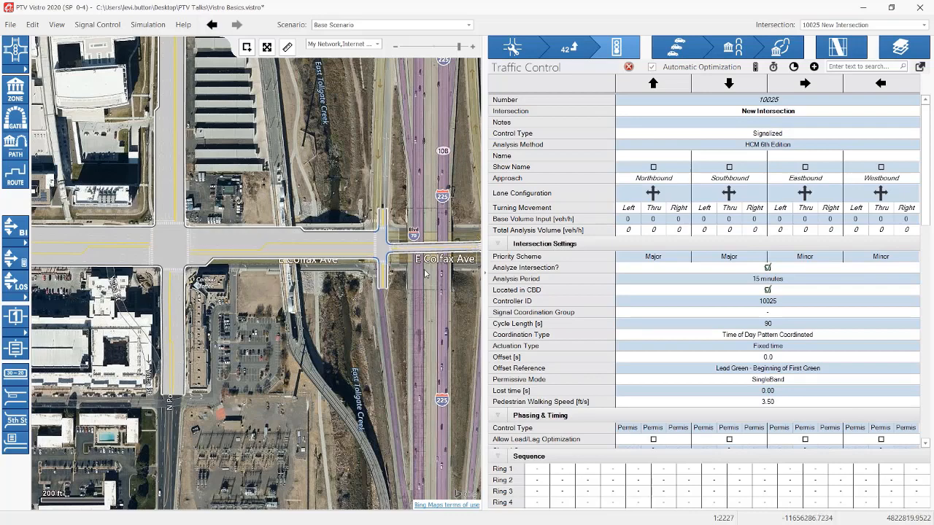
Select the new intersection at the ramp east of I-225 and open its Intersection Setup table.
drag(409, 268, 258, 269)
scroll(258, 268, up, 2)
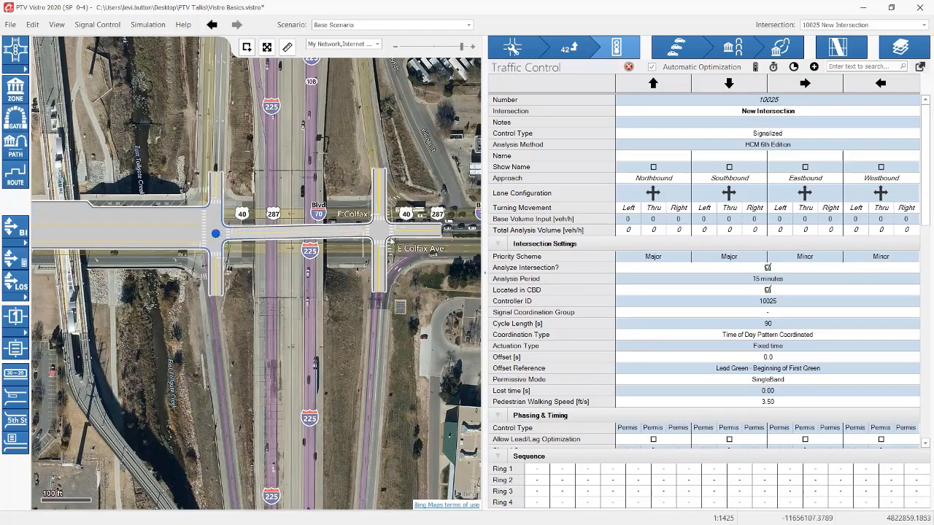
click(379, 230)
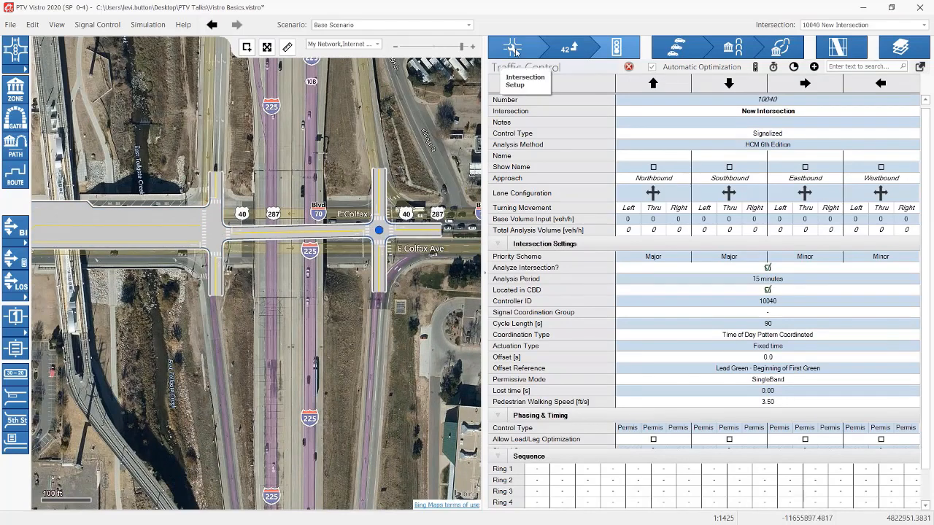
click(514, 49)
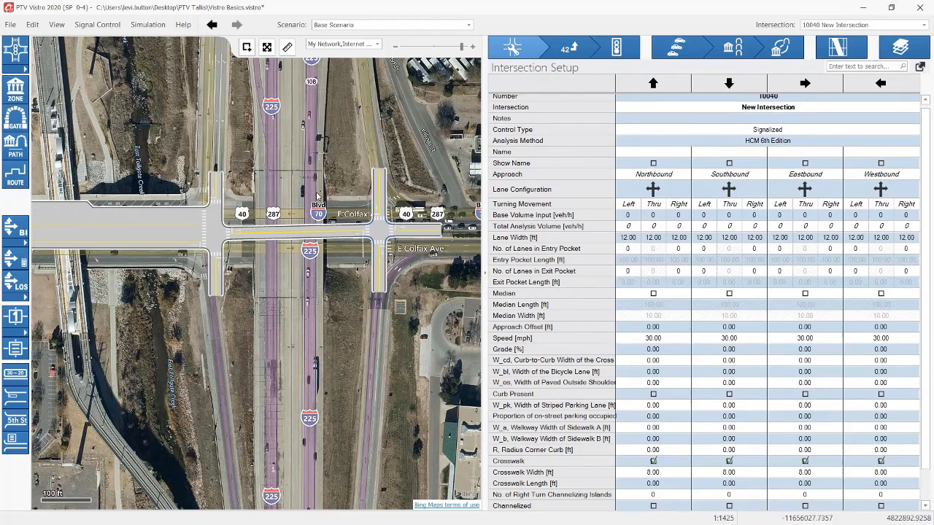
Select intersection 3 where Ursula St and Aurora Ct meet E Colfax Ave to show its setup data.
scroll(318, 195, down, 4)
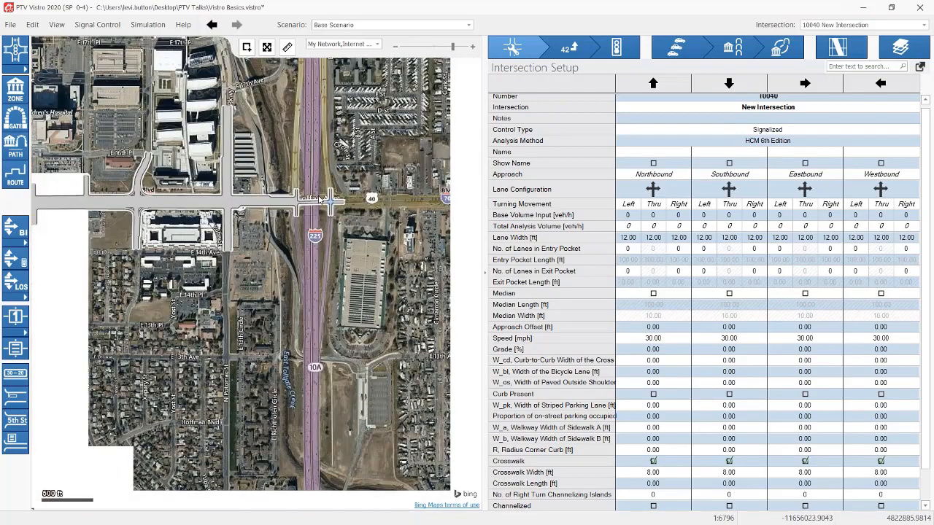
scroll(318, 198, down, 1)
scroll(319, 198, up, 5)
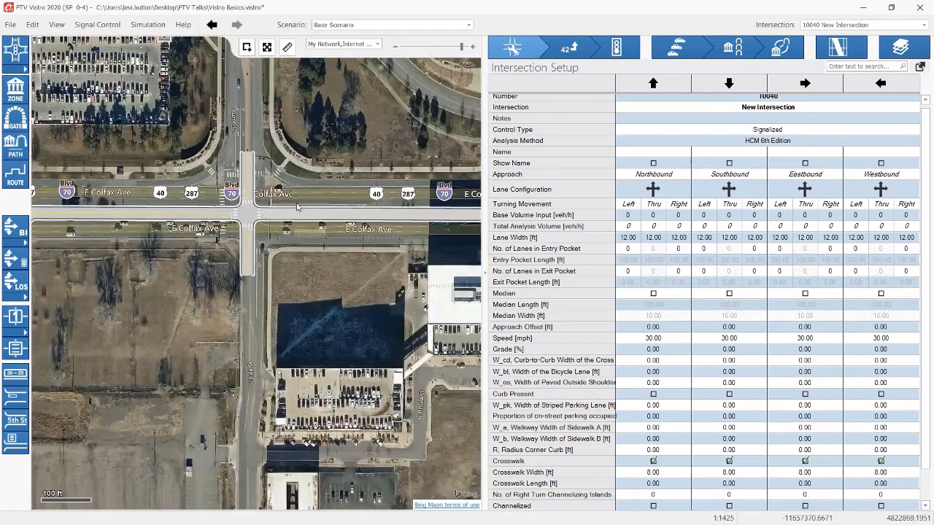
scroll(299, 204, down, 1)
drag(258, 193, 237, 210)
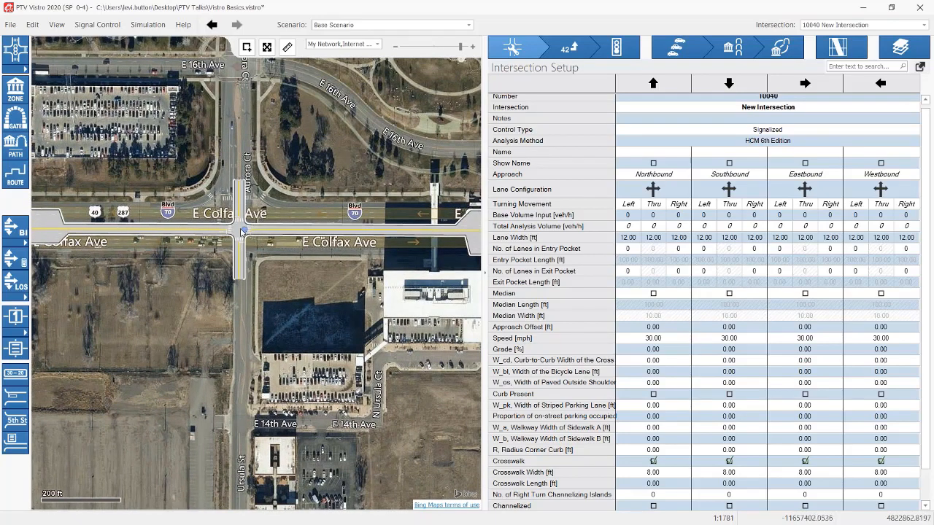
click(240, 231)
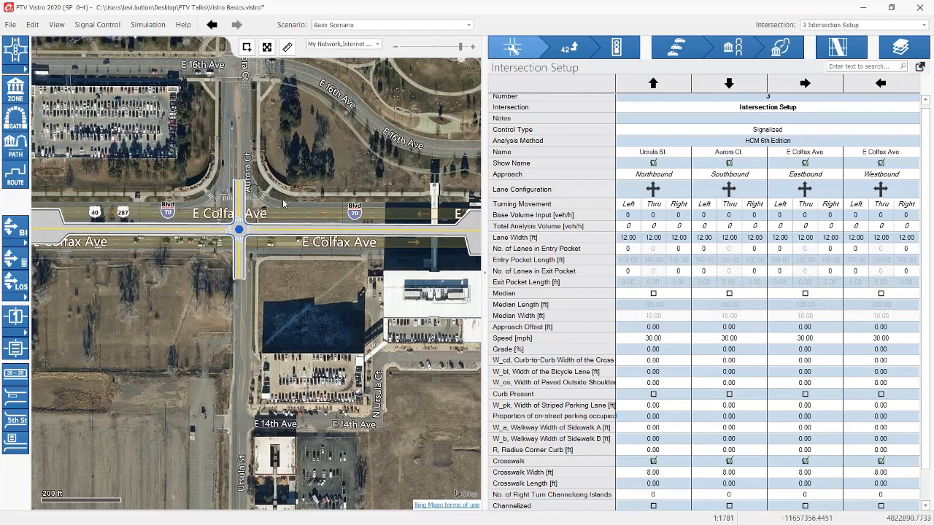
Examine intersection 3's location and its neighbouring intersections along the E Colfax Ave corridor.
scroll(289, 232, down, 2)
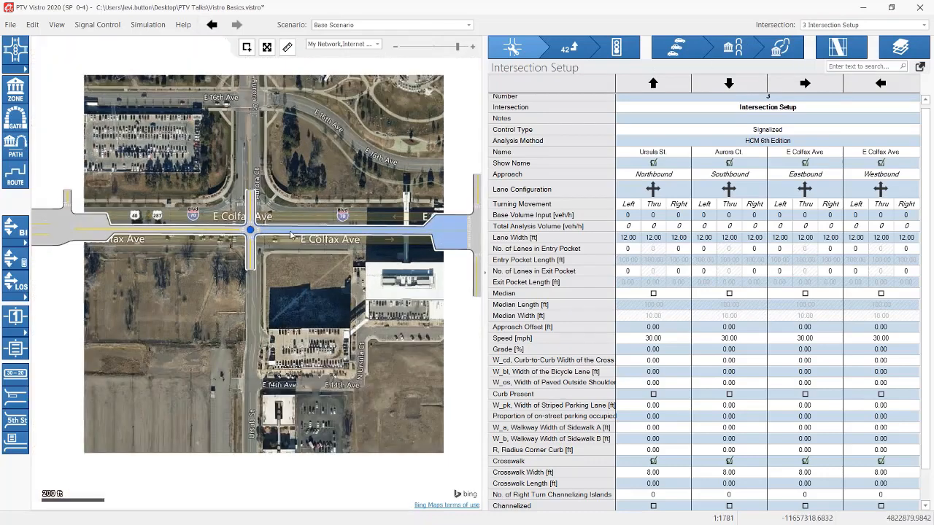
scroll(289, 235, down, 4)
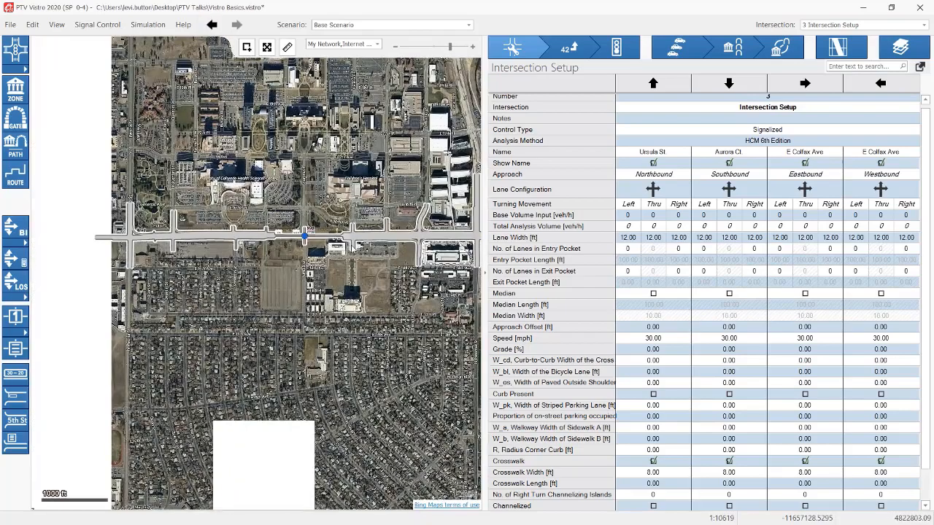
scroll(347, 250, up, 5)
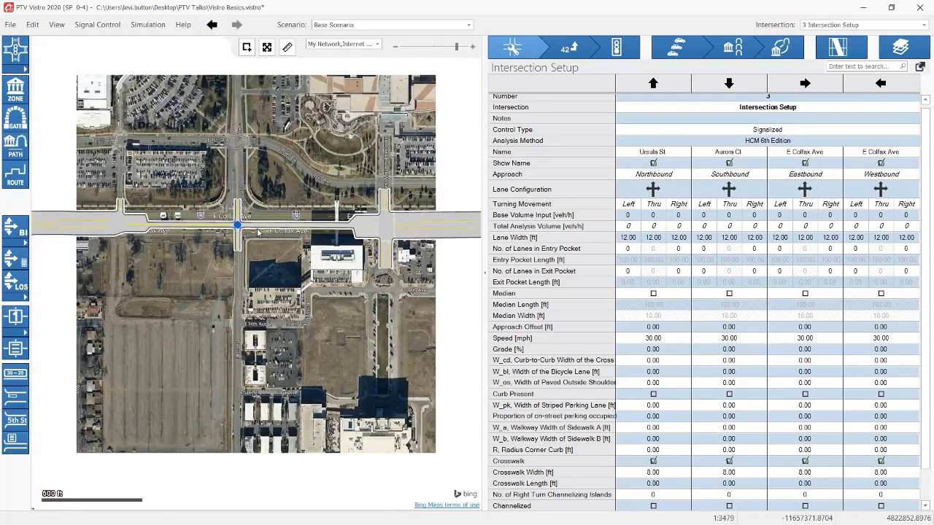
scroll(257, 232, down, 4)
scroll(257, 232, up, 4)
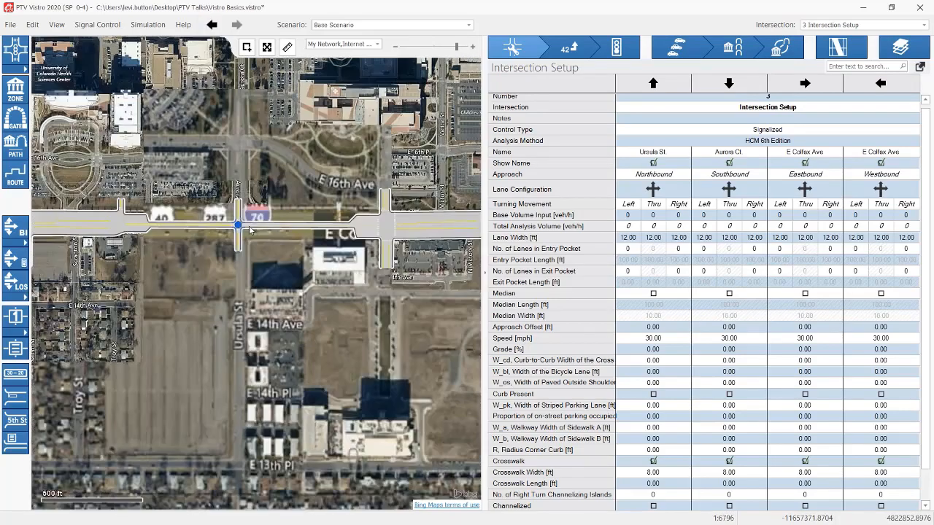
scroll(237, 224, up, 4)
mouse_move(381, 178)
mouse_down()
mouse_move(201, 176)
mouse_move(355, 177)
mouse_up()
scroll(350, 183, down, 1)
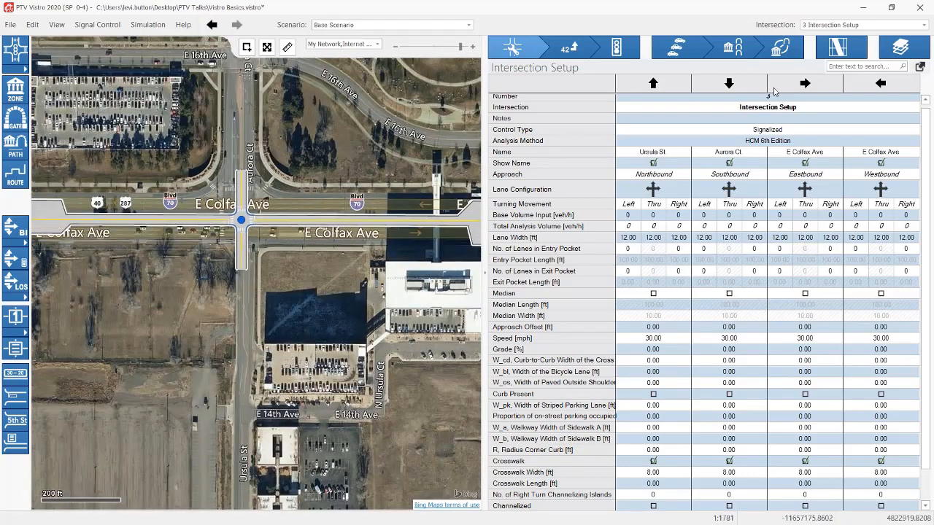
Switch to intersection 5 Traffic Control from the intersection list and return to intersection 3 Intersection Setup.
click(822, 28)
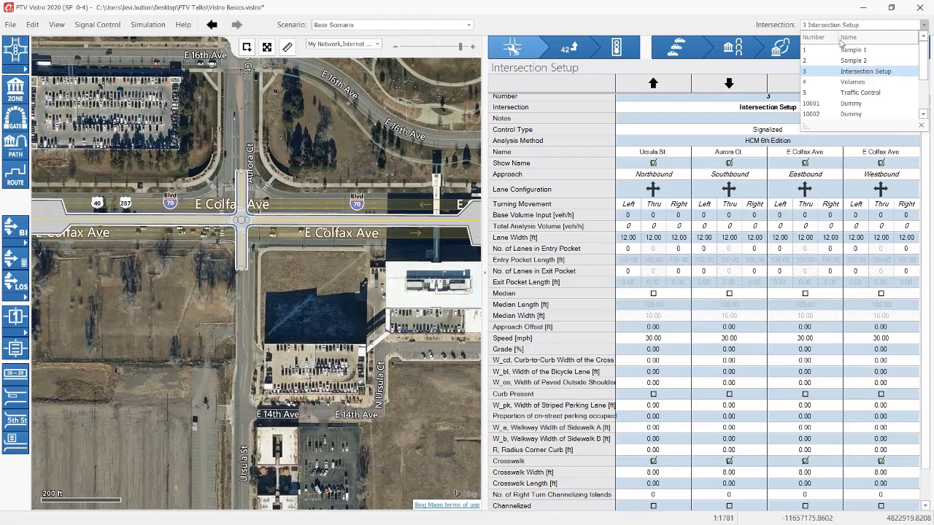
click(859, 93)
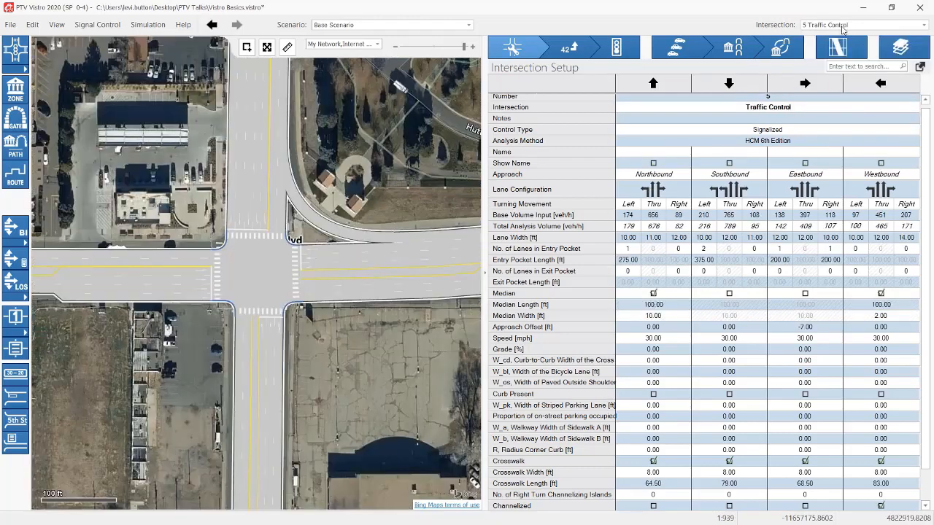
click(844, 27)
click(843, 77)
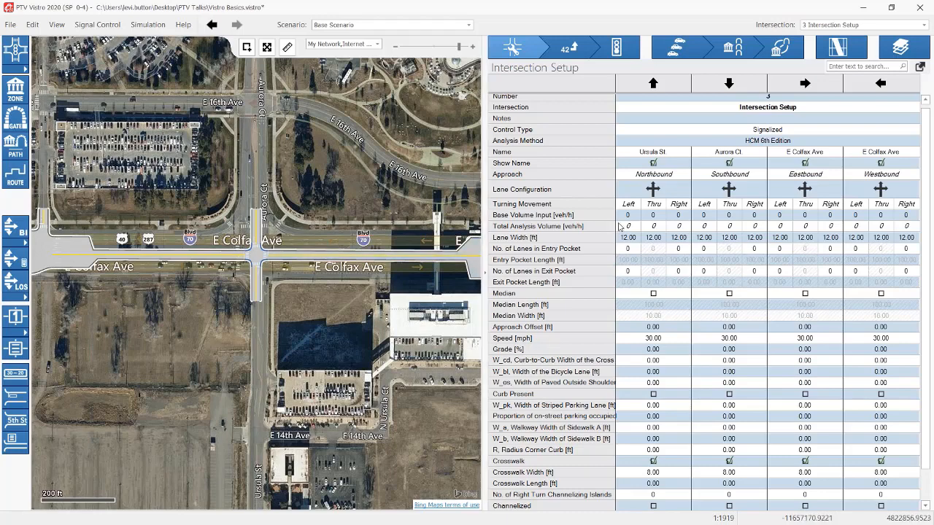
Review intersection 3's setup attributes, including its number and name, and compare its approaches with the aerial map.
scroll(620, 231, down, 1)
scroll(611, 326, up, 1)
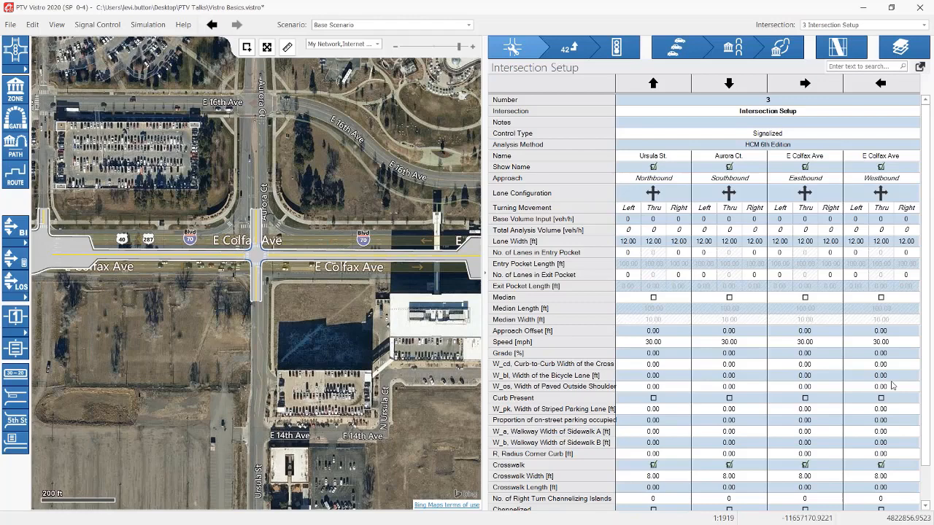
scroll(217, 249, down, 1)
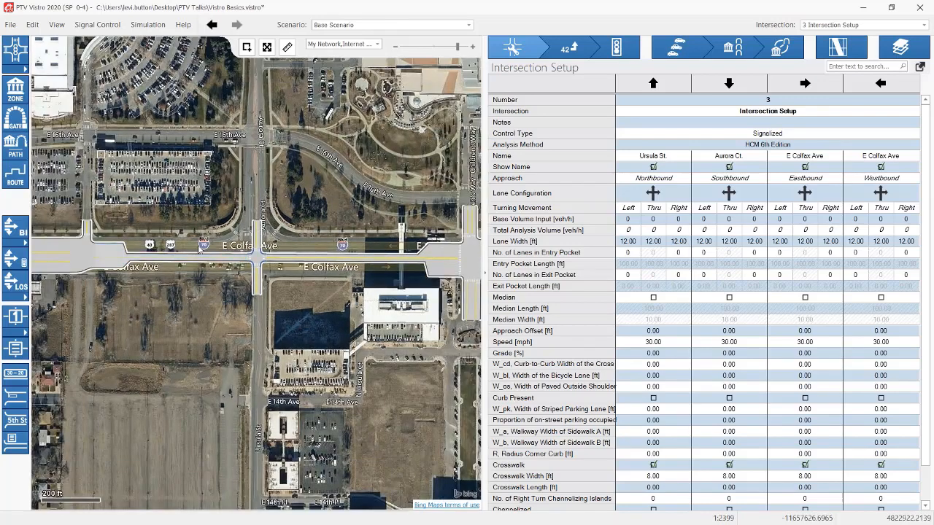
scroll(243, 262, up, 1)
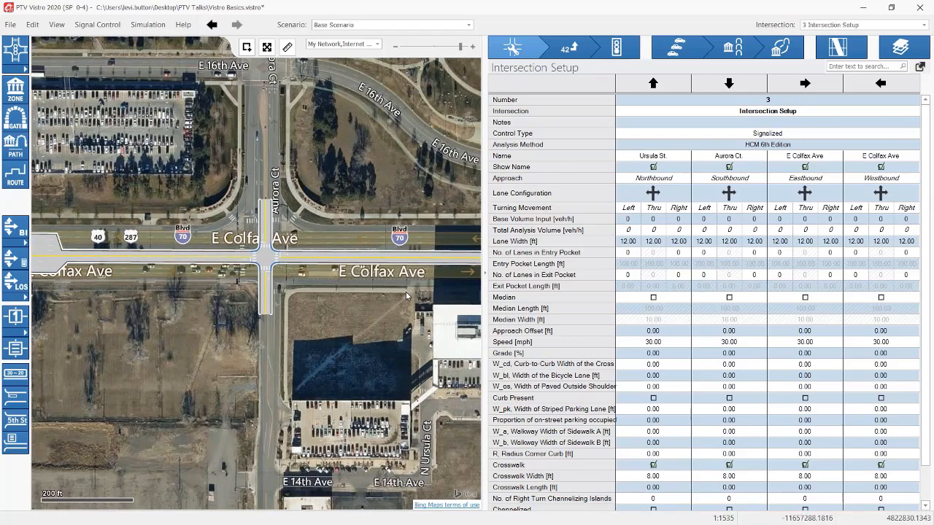
click(749, 106)
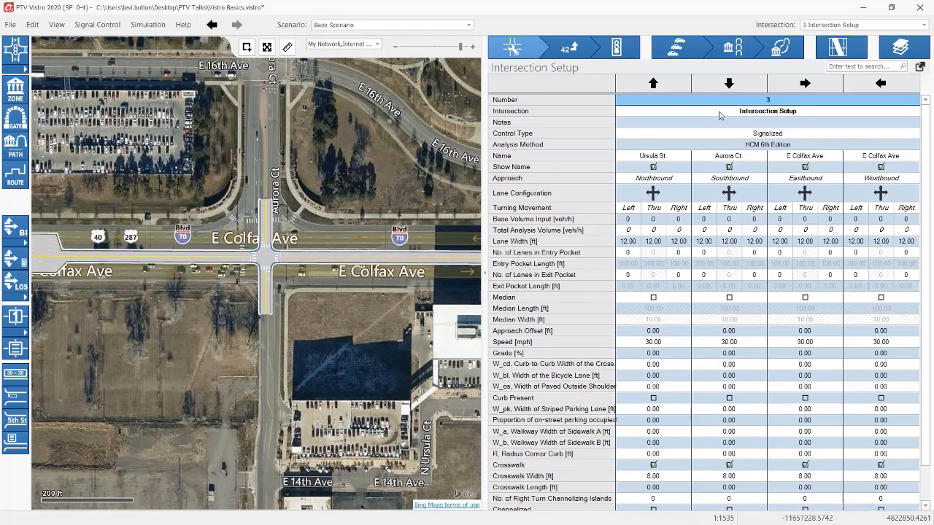
click(719, 114)
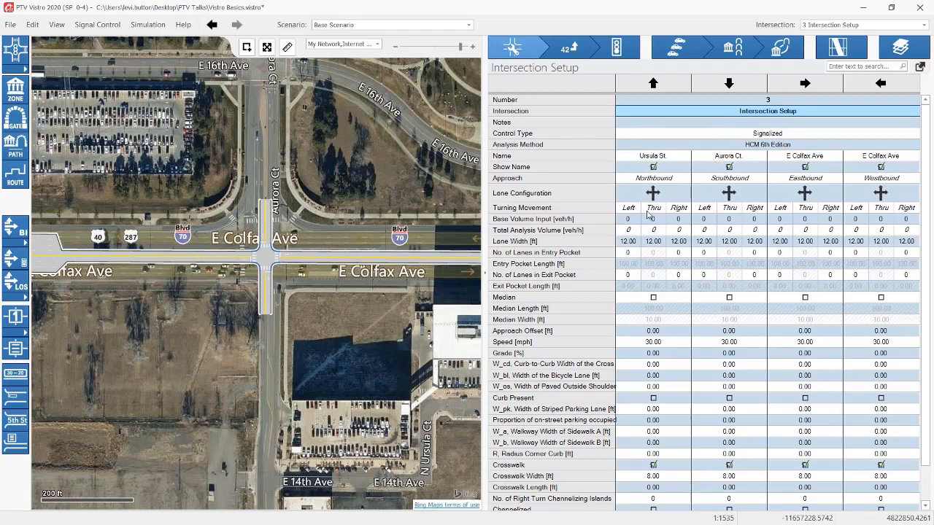
click(211, 243)
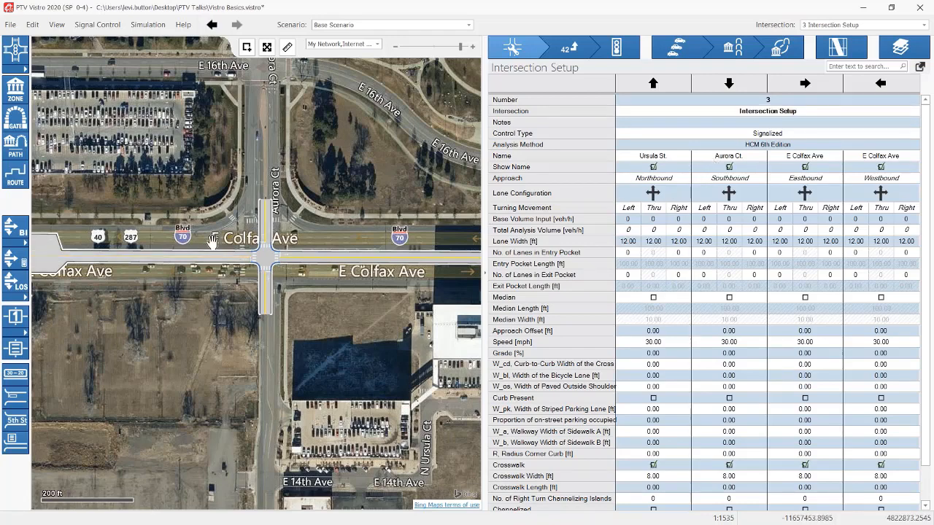
drag(212, 242, 185, 224)
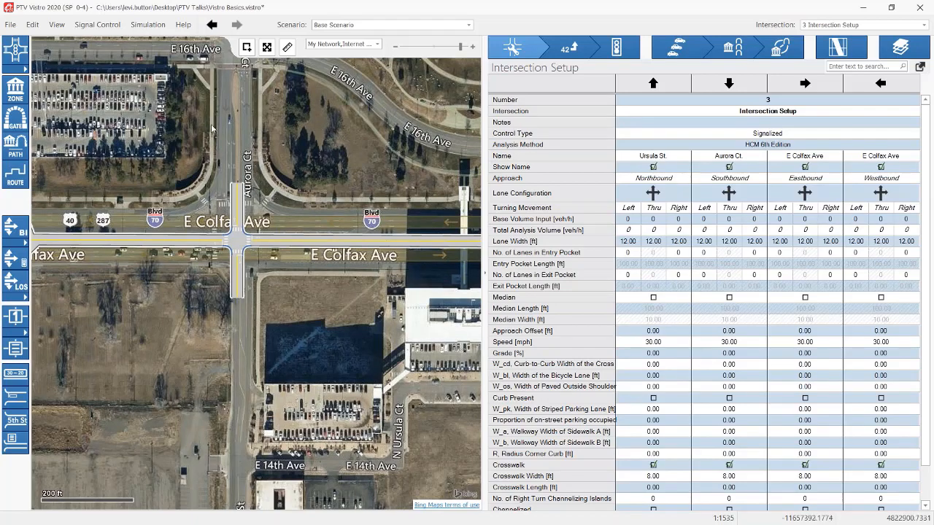
drag(286, 201, 302, 214)
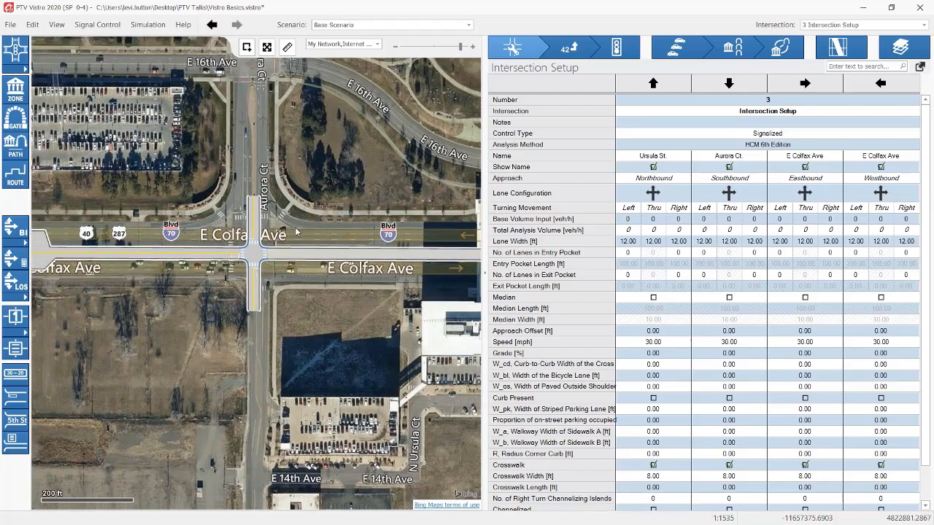
Lower the My Network layer's opacity so the aerial image shows through the modelled roads at intersection 3.
click(377, 43)
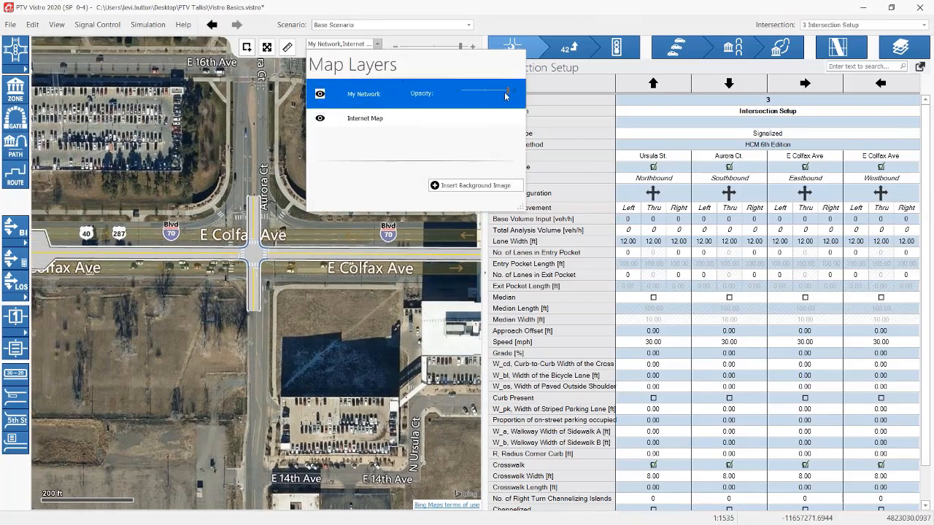
drag(442, 96, 441, 98)
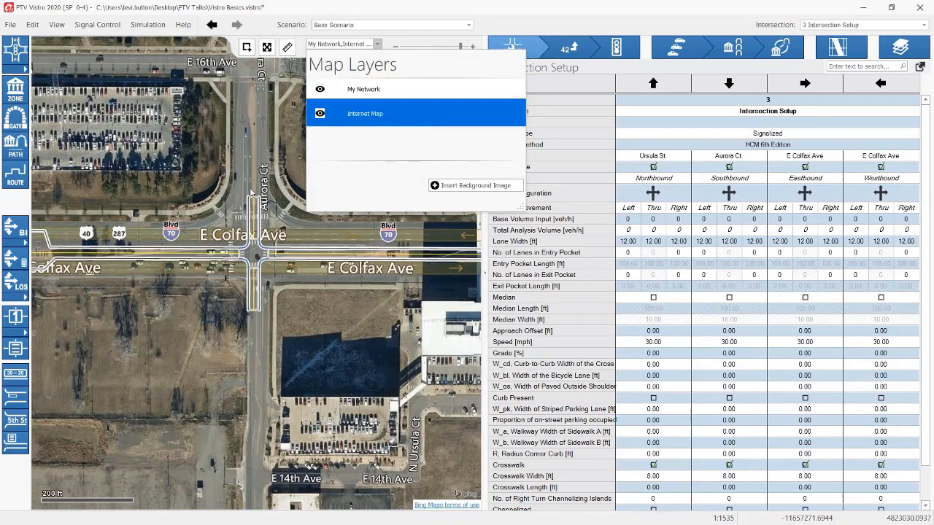
click(196, 161)
scroll(237, 258, up, 2)
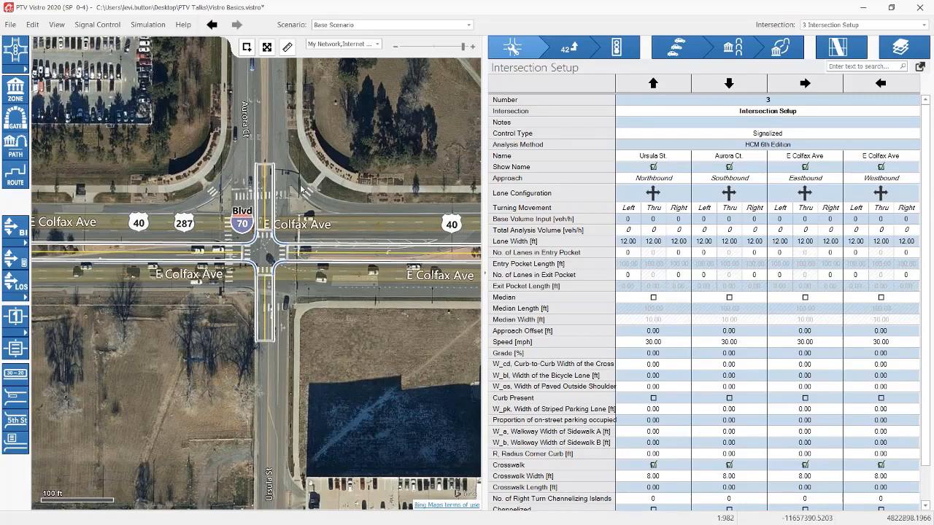
Preview Bing - Only Road Map as the Internet Map type and settle on Bing - Only Aerials.
click(377, 44)
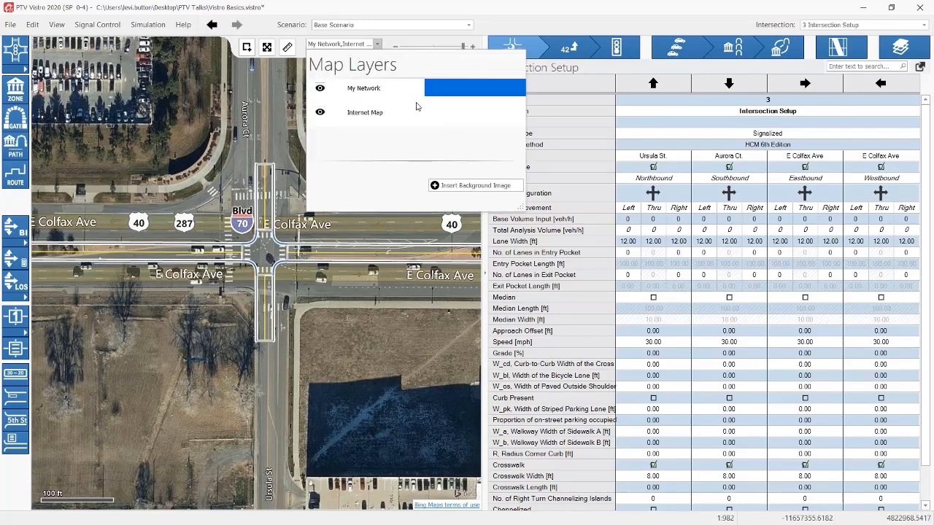
click(358, 115)
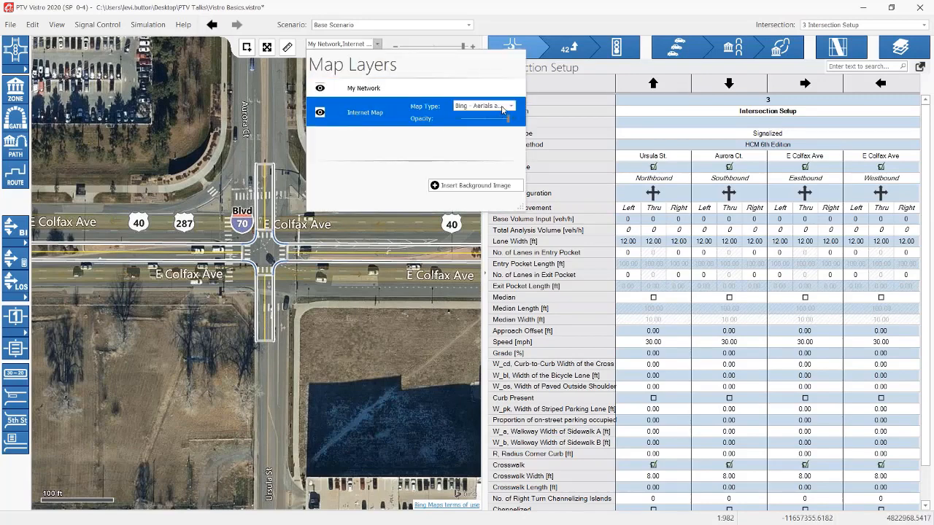
click(506, 108)
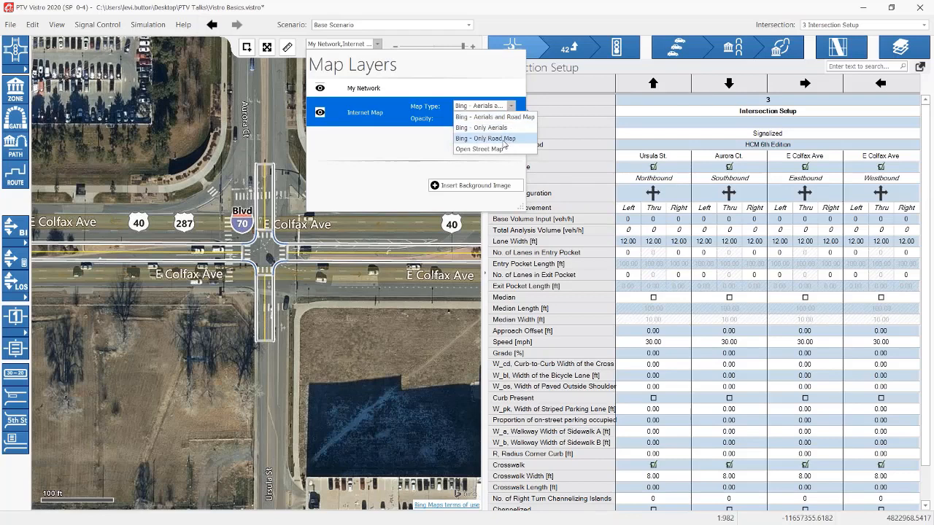
click(503, 140)
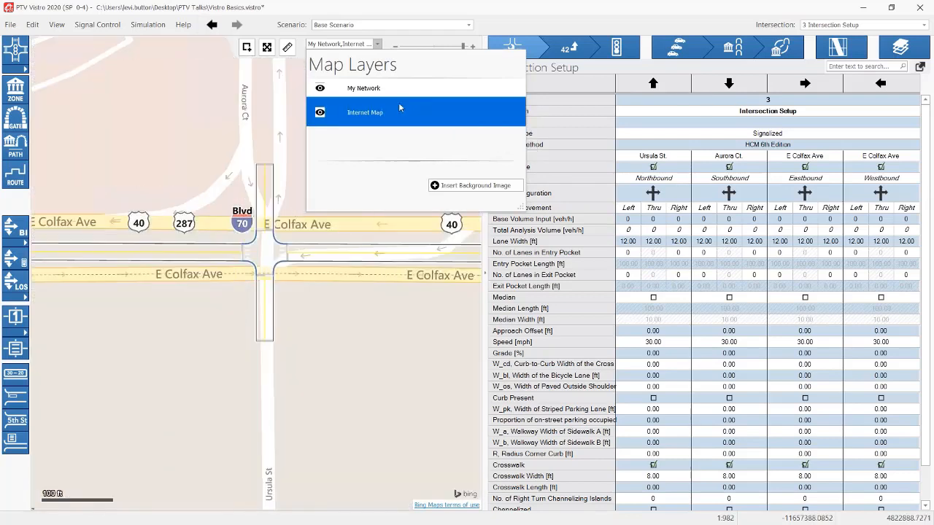
click(506, 108)
click(339, 188)
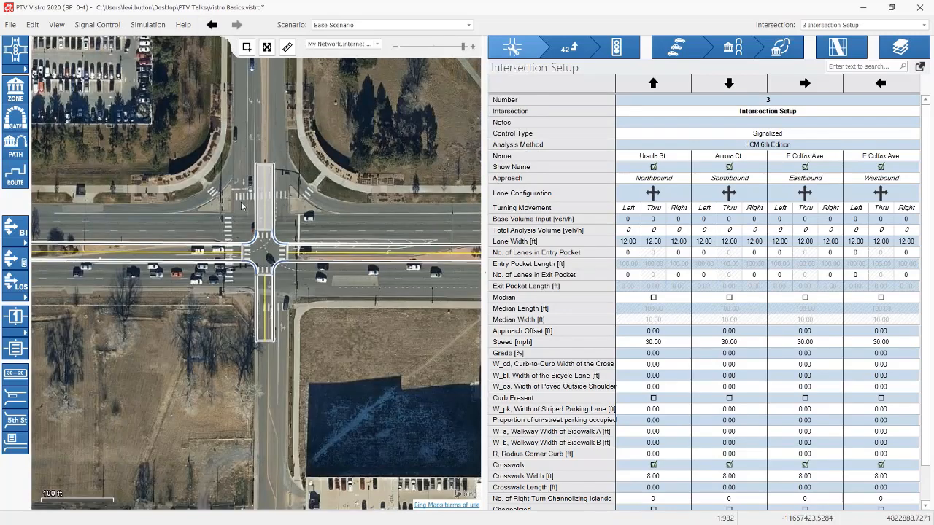
Set the northbound Ursula St lane configuration to one left-turn lane plus one shared through-right lane.
drag(376, 220, 358, 250)
scroll(358, 250, down, 1)
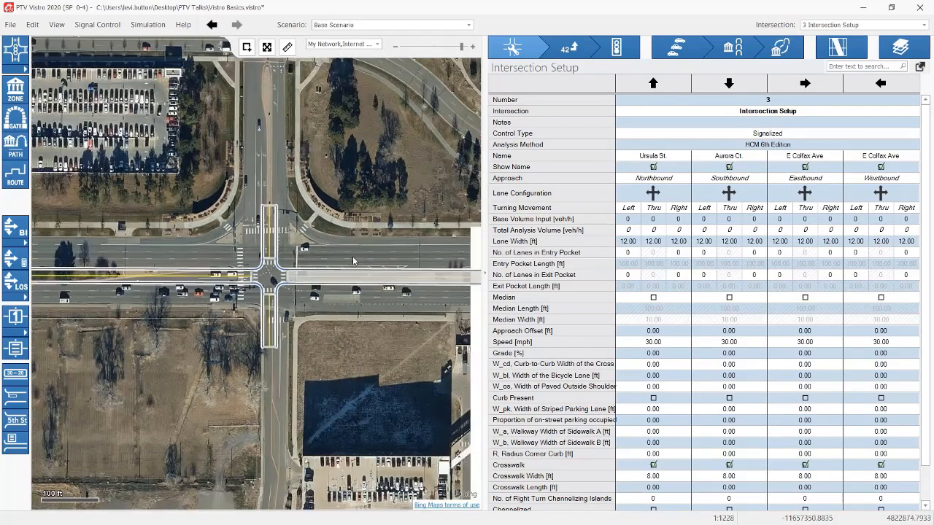
drag(353, 334, 329, 378)
scroll(313, 322, up, 2)
click(657, 198)
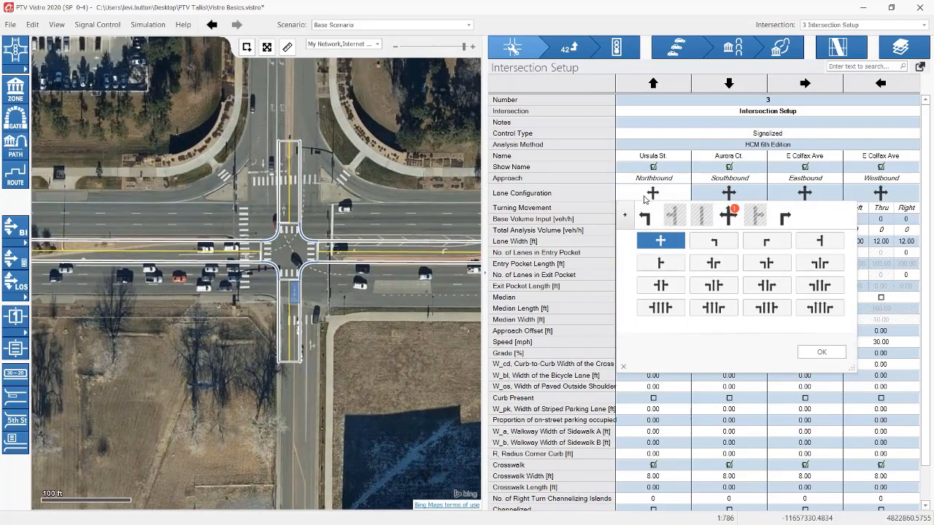
click(646, 199)
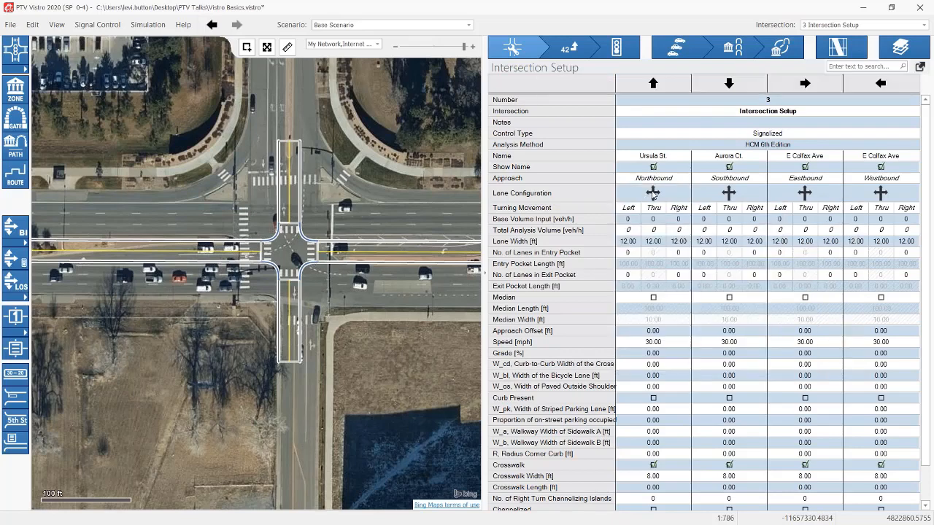
click(653, 195)
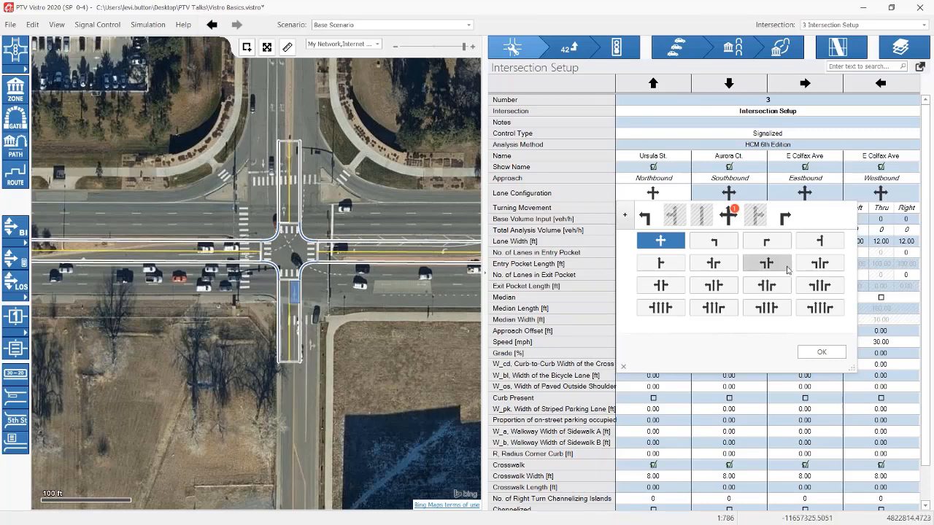
click(762, 264)
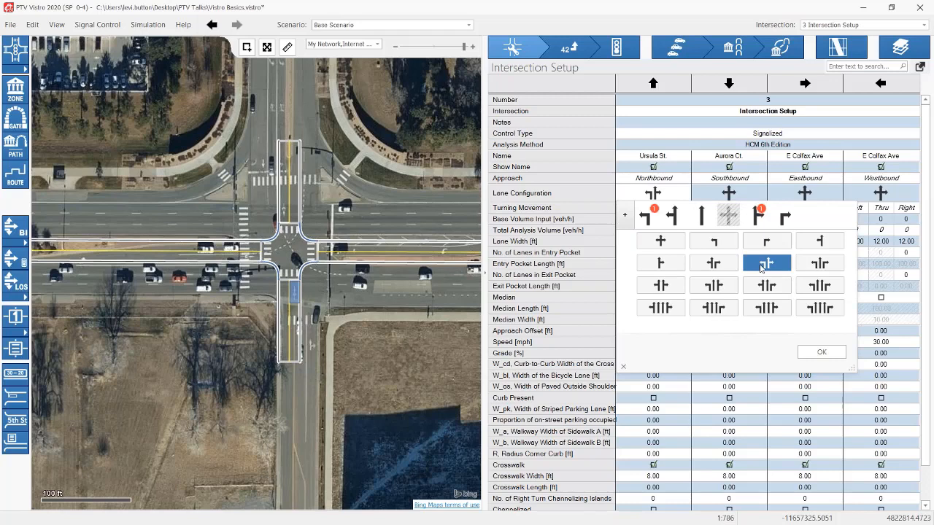
click(821, 353)
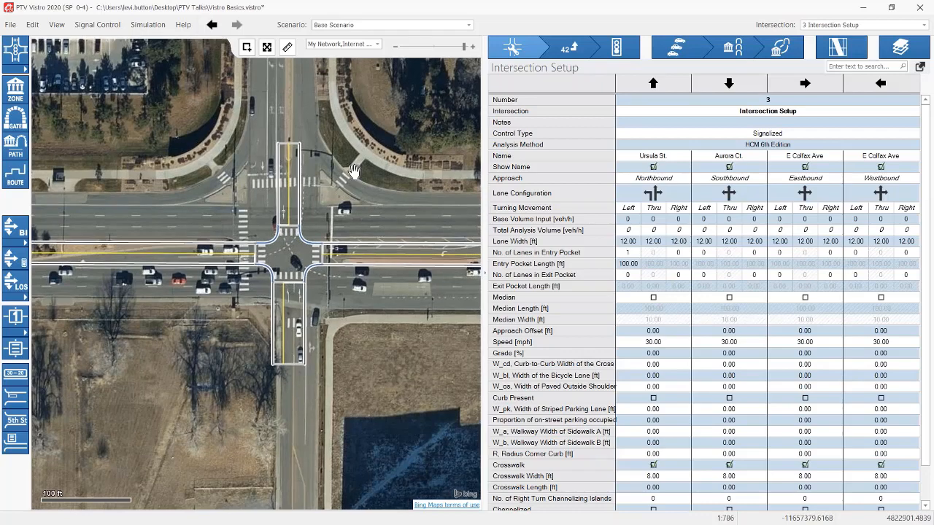
Set the southbound Aurora Ct. lane configuration to two left-turn lanes, one through lane and one right-turn lane.
click(731, 198)
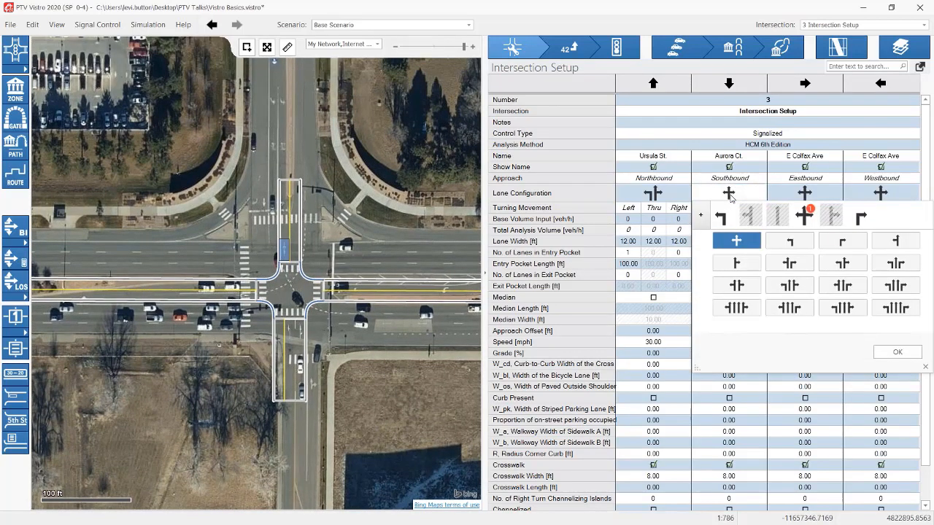
click(803, 219)
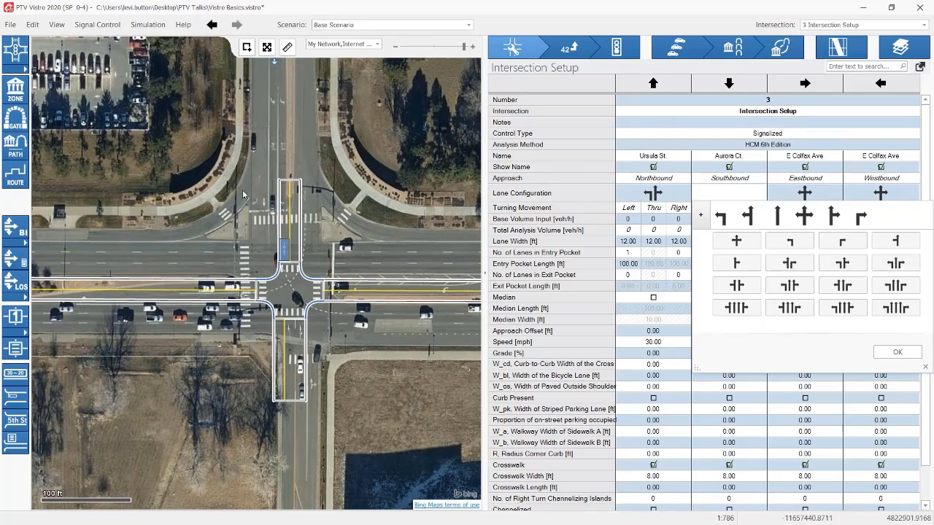
click(893, 267)
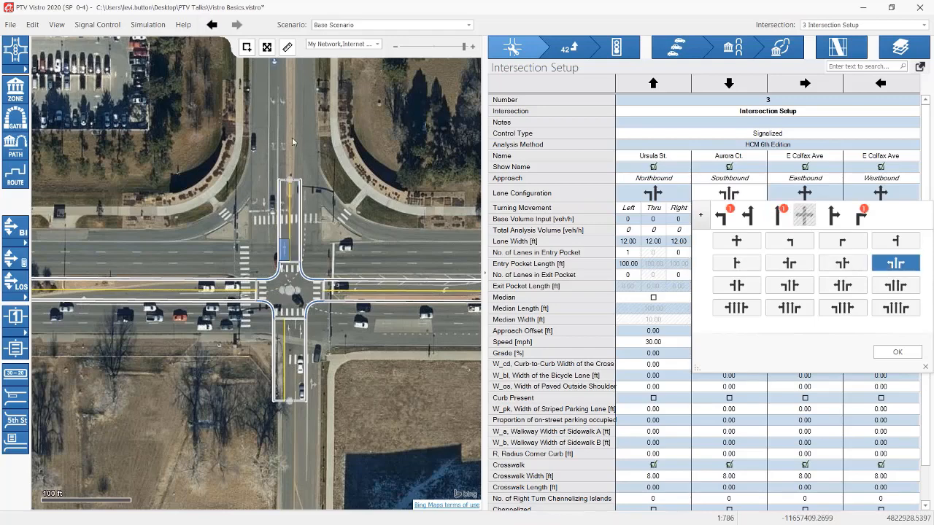
click(719, 215)
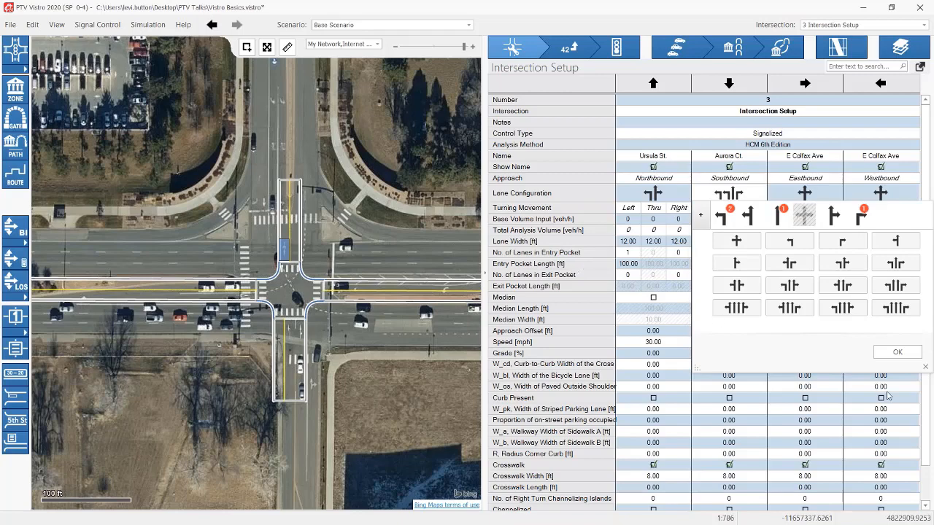
click(897, 352)
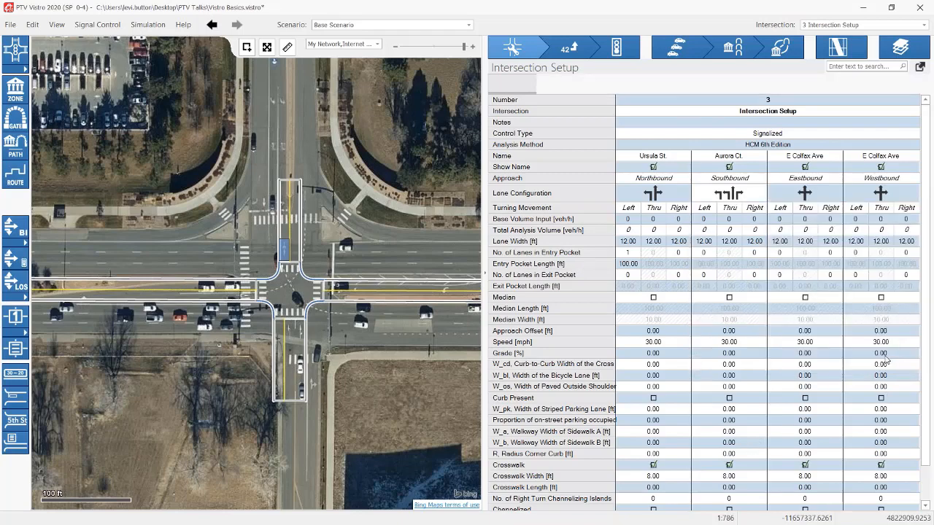
Set the eastbound E Colfax Ave lane configuration to one left-turn lane, three through lanes and one right-turn lane.
drag(404, 262, 366, 265)
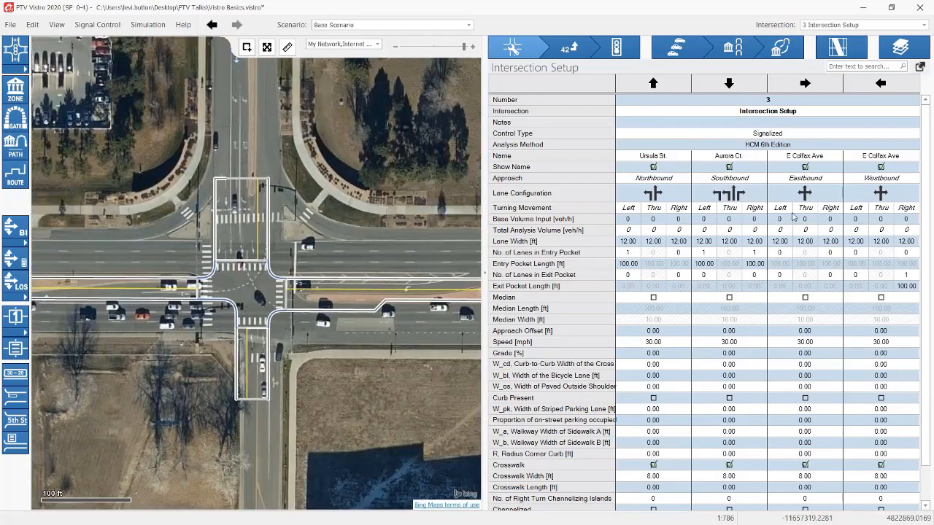
click(798, 194)
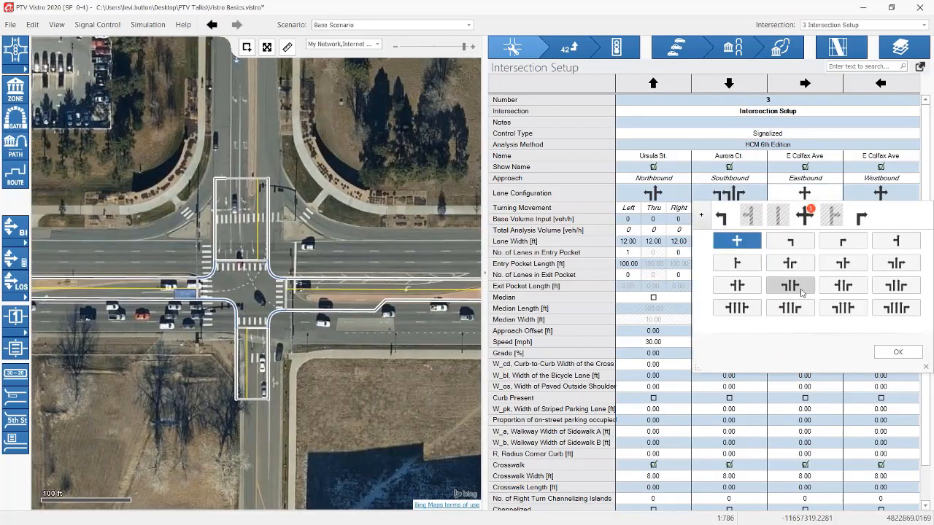
click(804, 216)
click(860, 217)
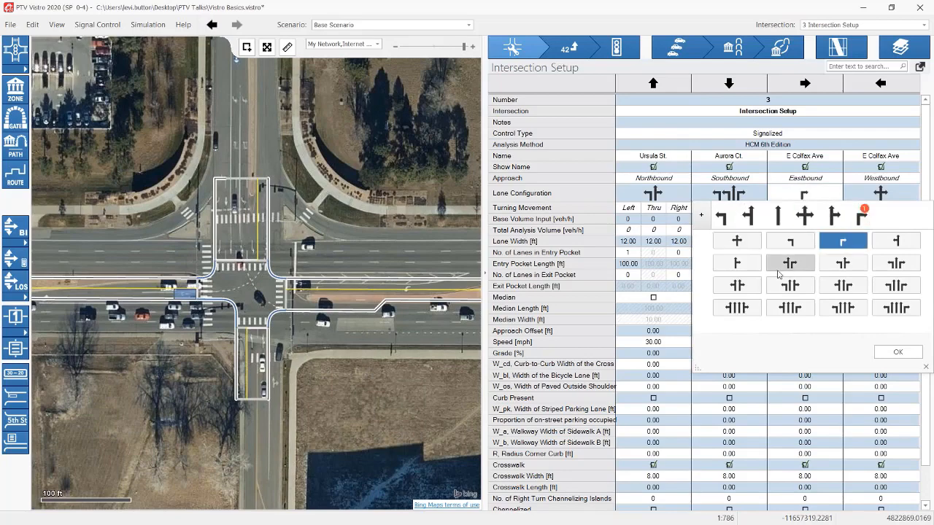
click(778, 216)
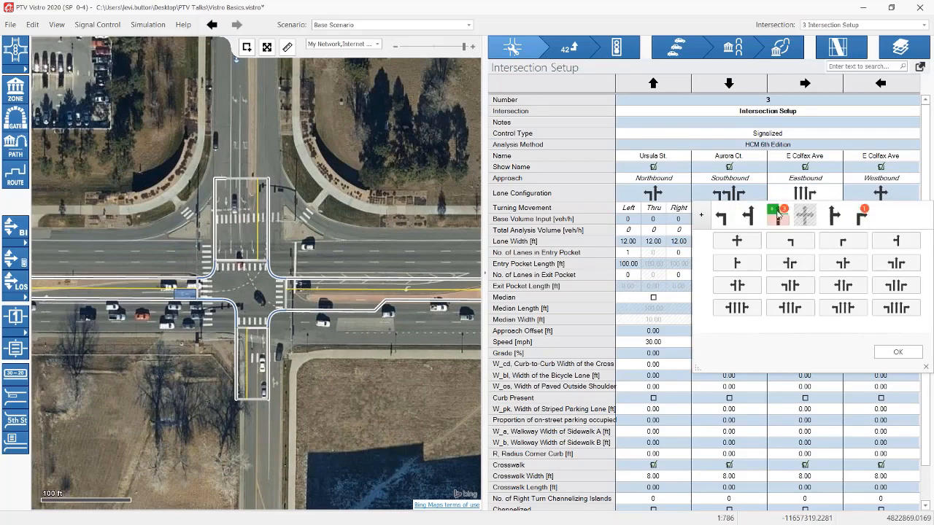
click(722, 216)
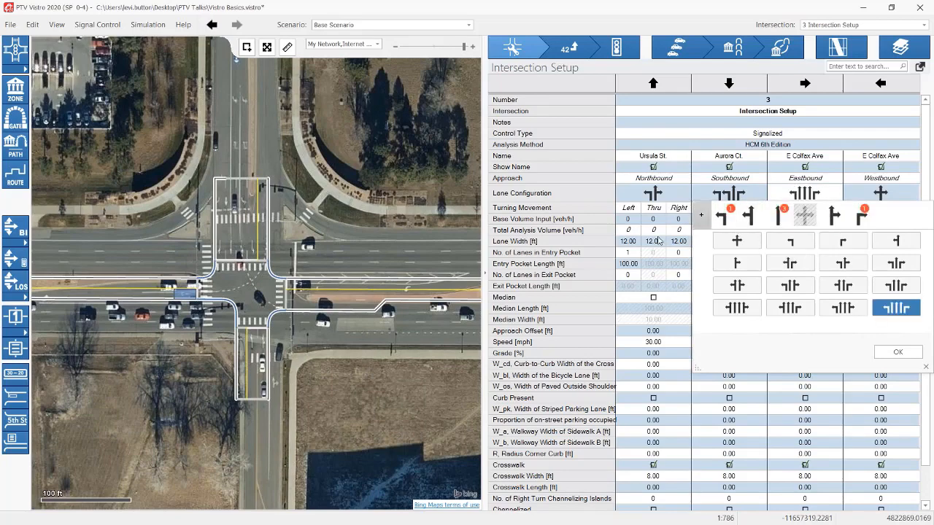
click(897, 353)
Revise the eastbound E Colfax Ave lane configuration to two left-turn lanes, two through lanes and one shared through-right lane.
drag(244, 284, 367, 258)
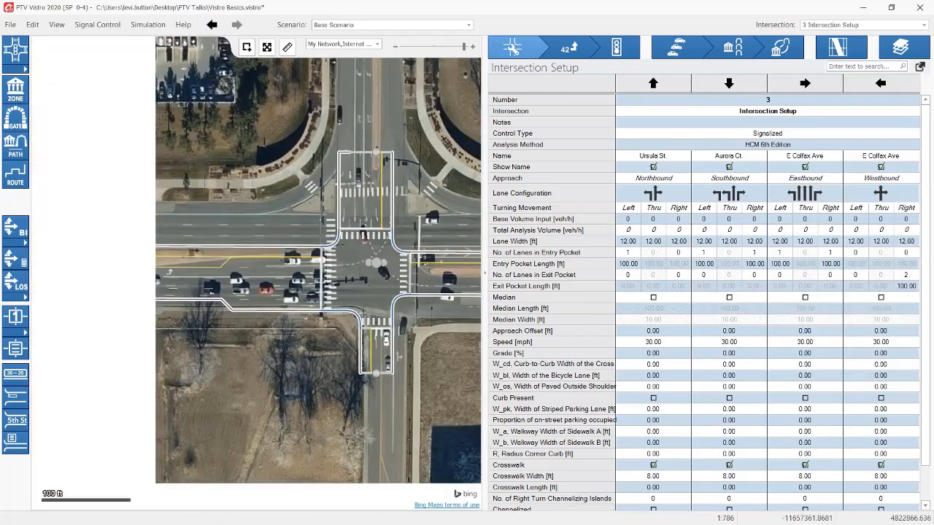
drag(348, 348, 284, 355)
click(803, 194)
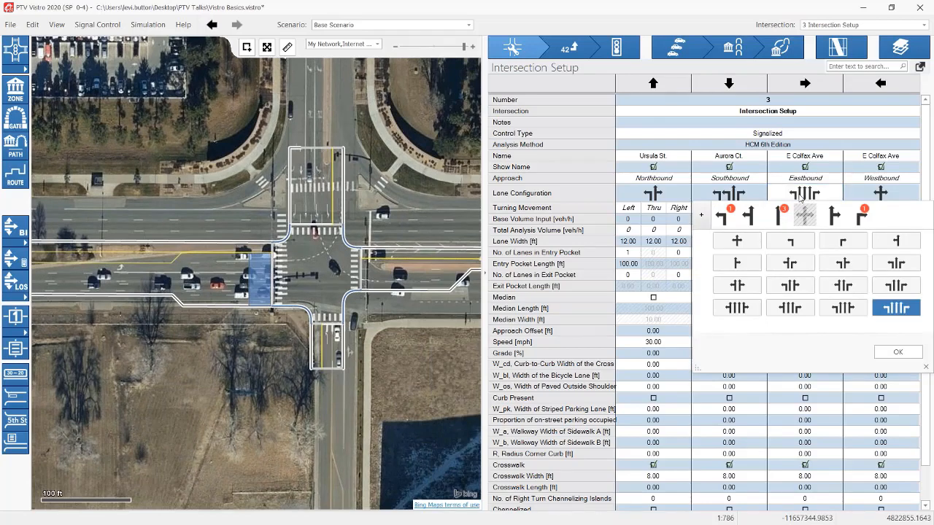
click(722, 210)
click(854, 225)
click(779, 227)
click(827, 213)
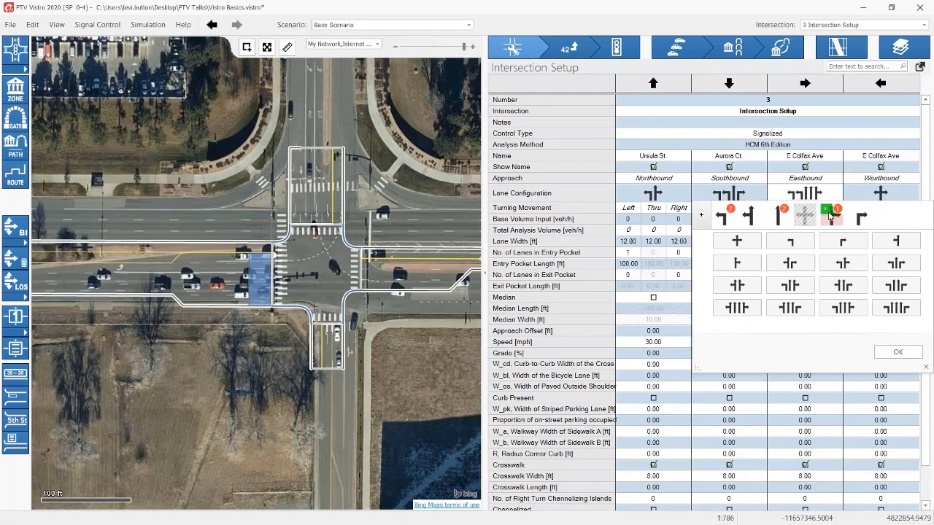
click(897, 352)
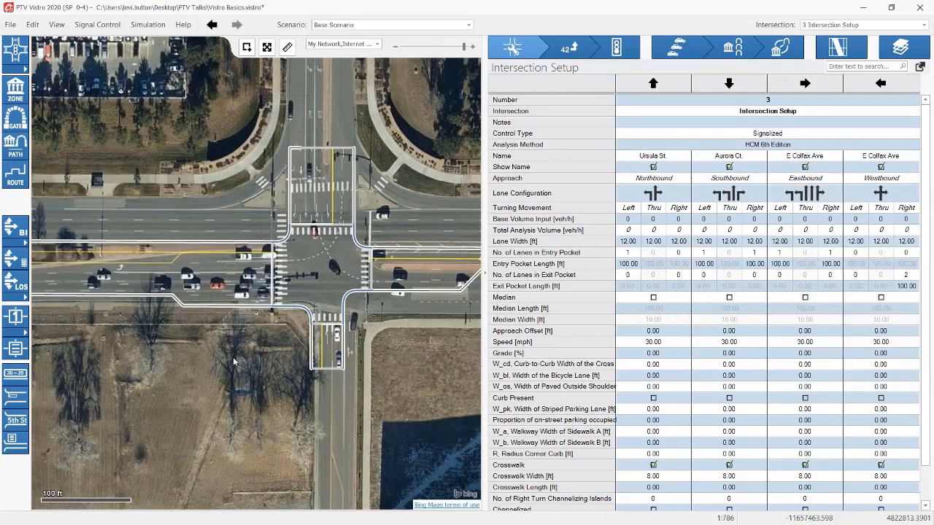
Set the westbound E Colfax Ave lane configuration to one left-turn lane, three through lanes and one right-turn lane.
click(880, 197)
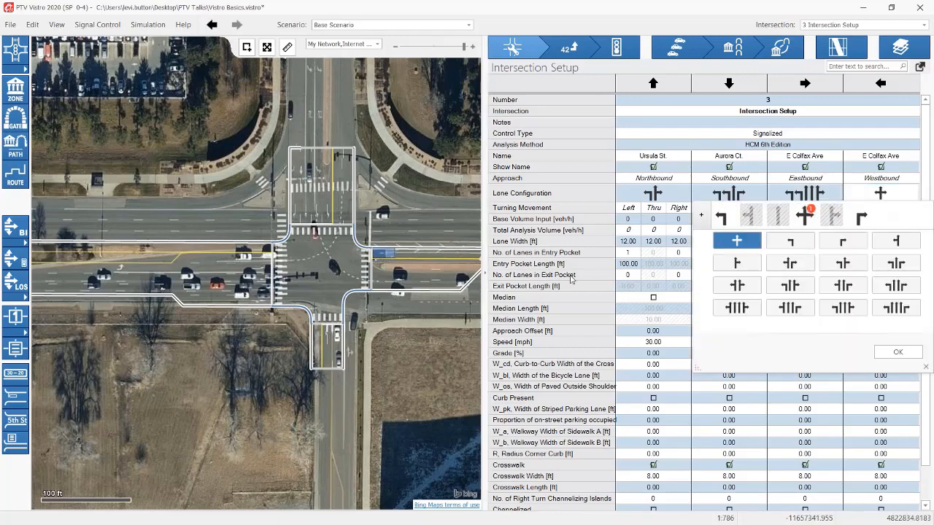
click(862, 217)
click(777, 211)
click(777, 211)
click(776, 210)
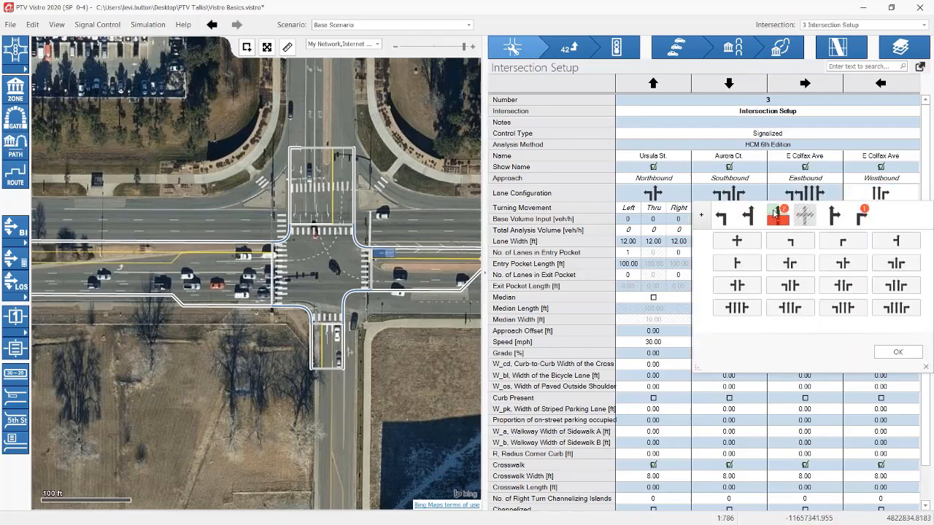
click(724, 213)
click(897, 353)
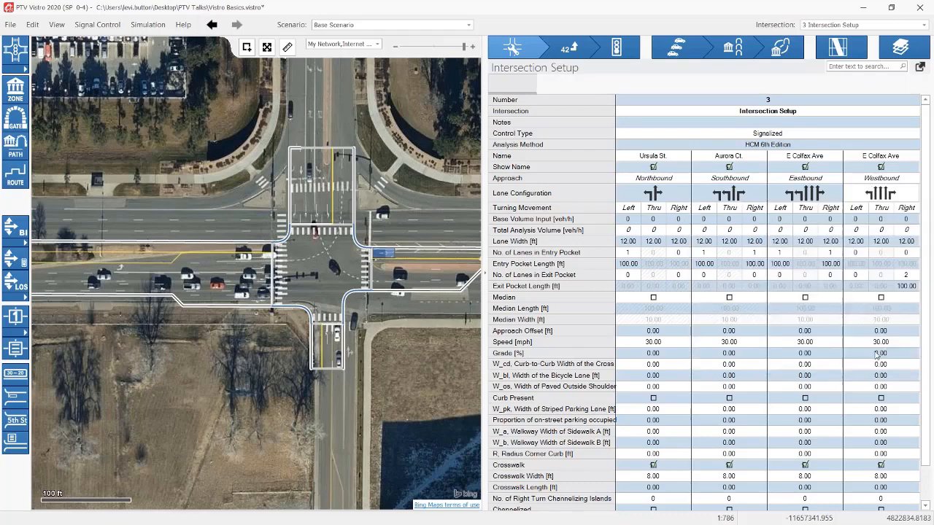
Extend intersection 3's south leg farther south and its north leg farther north along the streets in the aerial image.
drag(236, 354, 188, 327)
scroll(190, 325, down, 2)
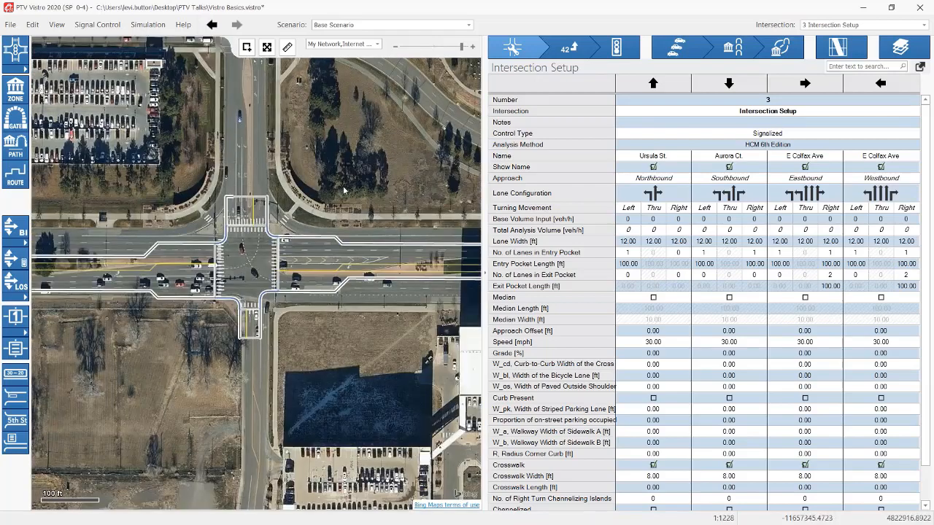
drag(251, 337, 245, 497)
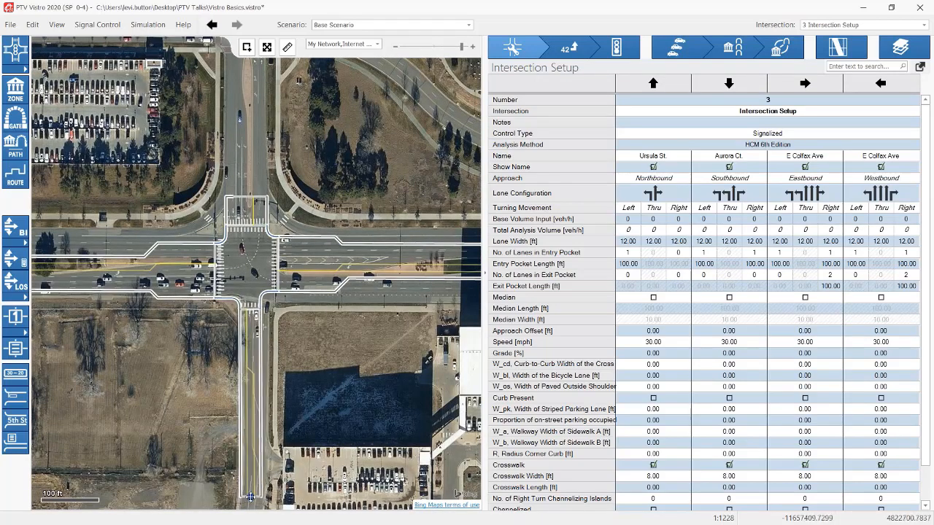
drag(250, 198, 248, 65)
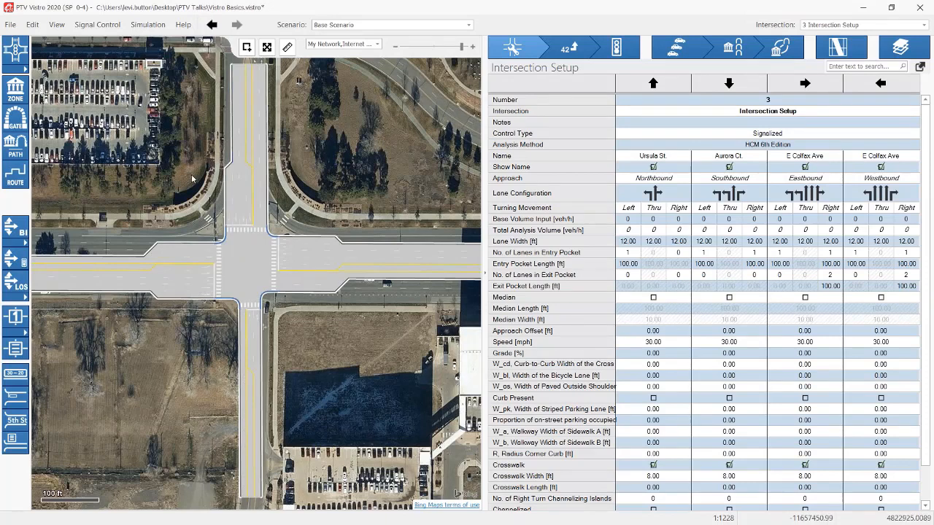
Set the southbound Aurora Ct. number of entry pocket lanes to 2 for left turns and 0 for right turns.
click(238, 184)
scroll(213, 157, up, 2)
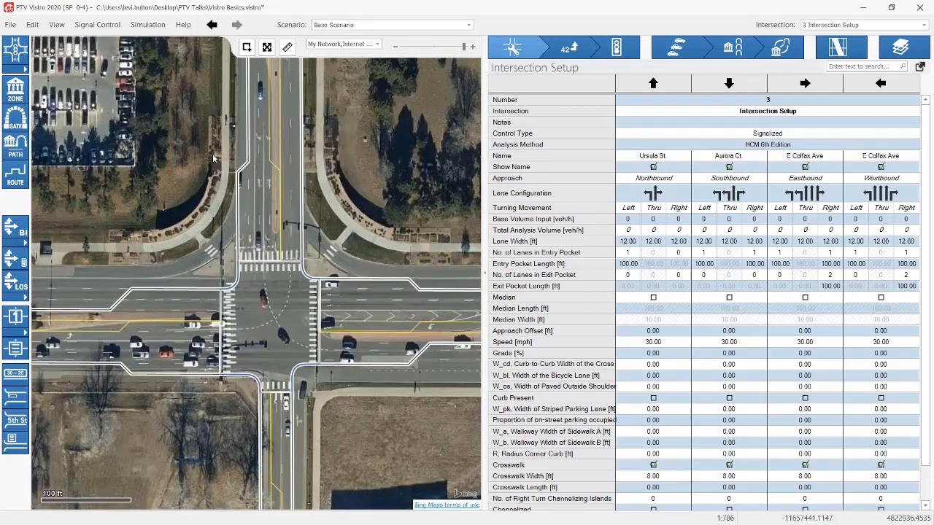
drag(213, 158, 198, 253)
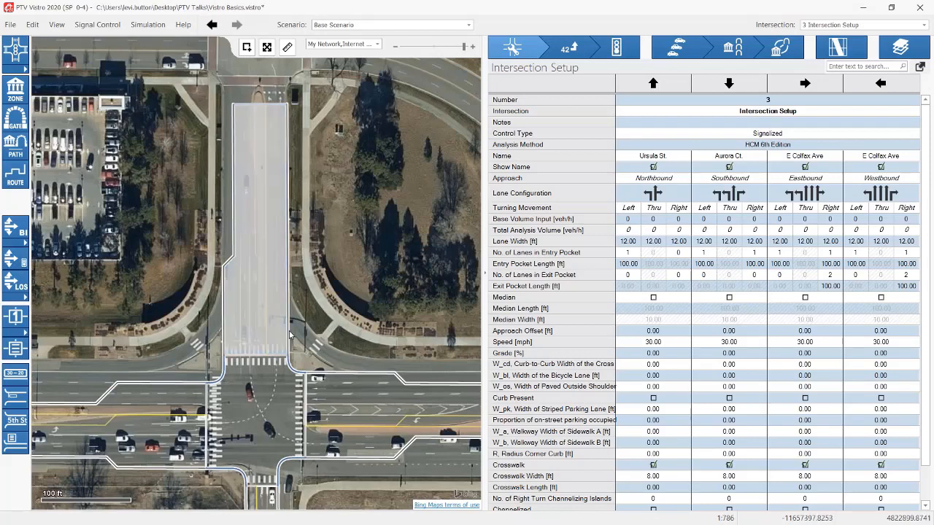
click(289, 334)
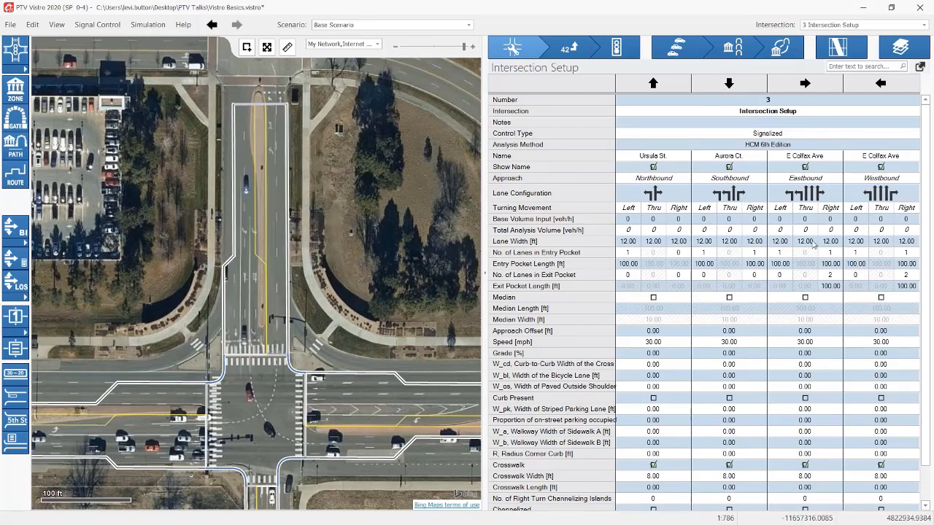
click(703, 252)
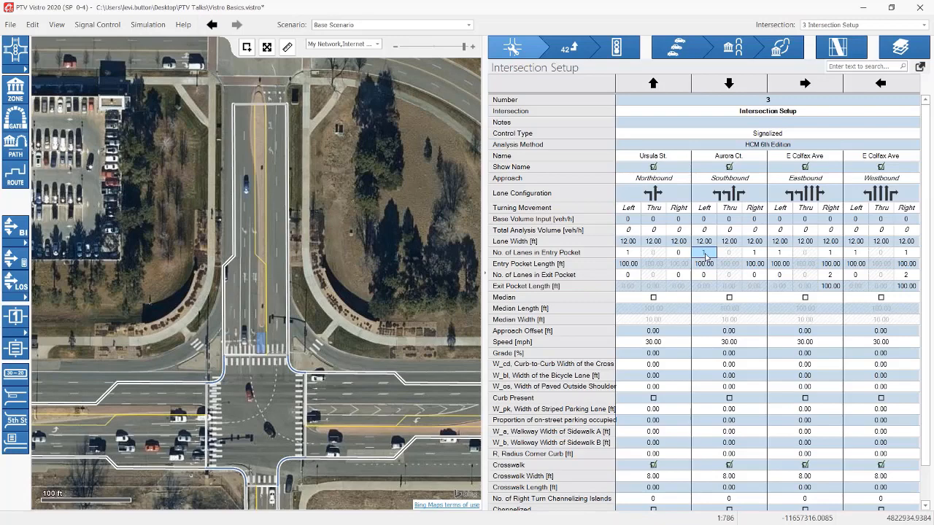
text(2)
click(756, 253)
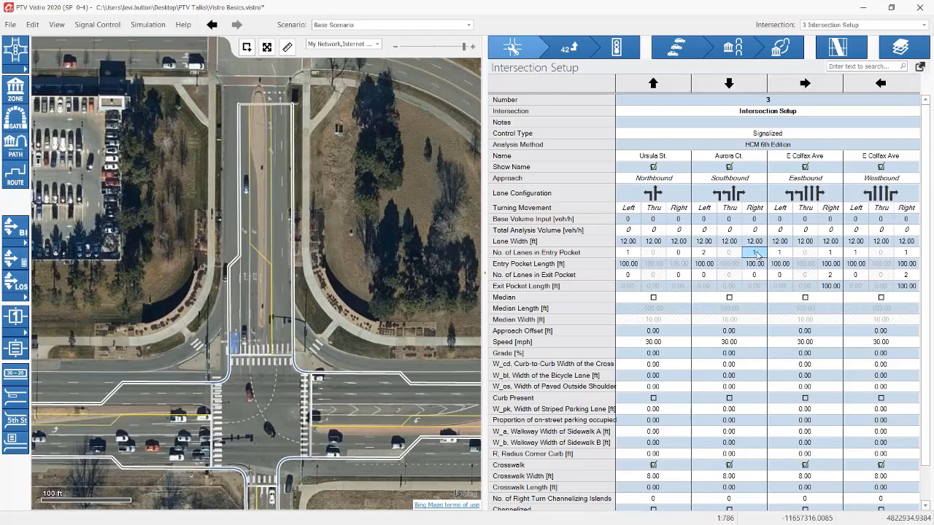
text(0)
key(Return)
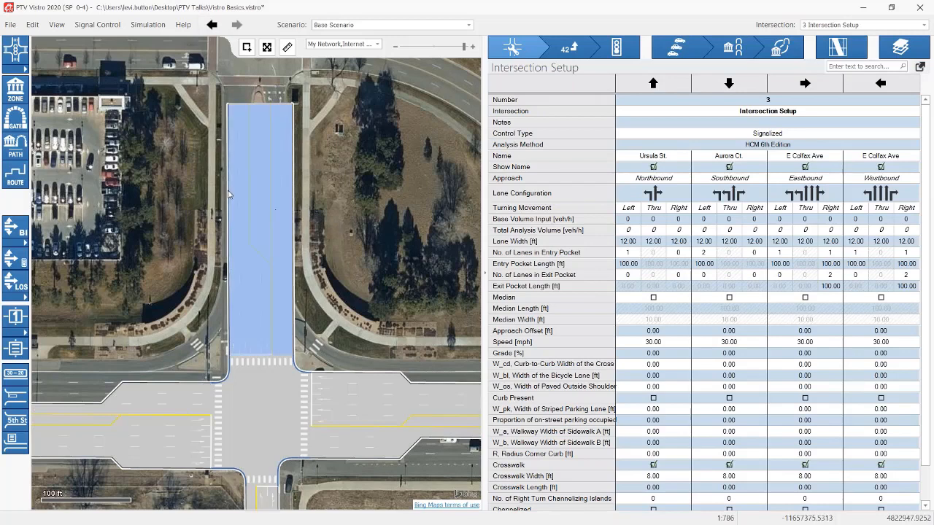
key(ctrl+a)
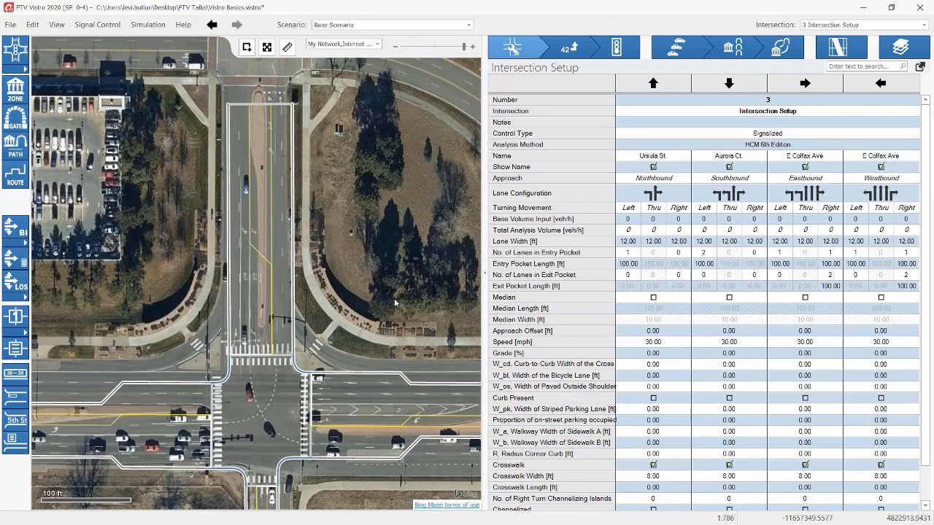
Set the eastbound E Colfax Ave number of entry pocket lanes to 2 for left turns and 0 for right turns.
drag(349, 268, 363, 167)
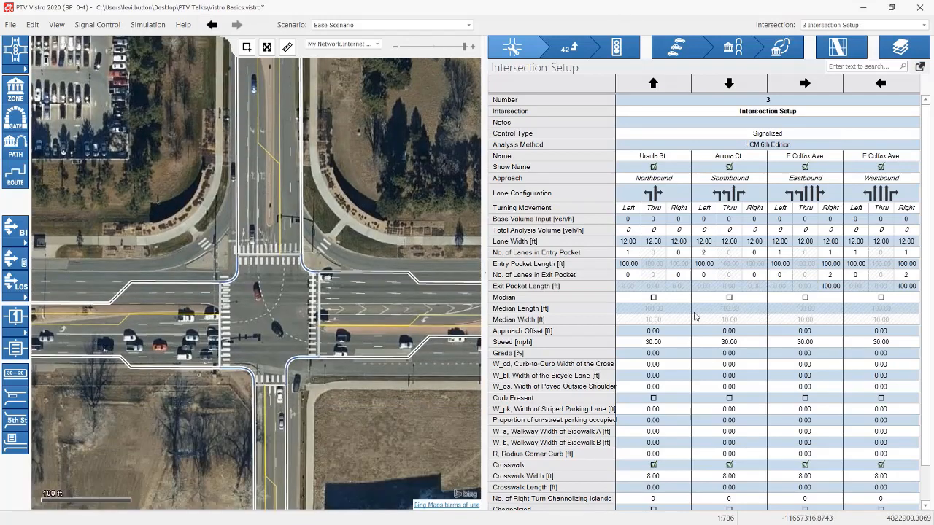
drag(370, 318, 341, 150)
drag(95, 252, 210, 333)
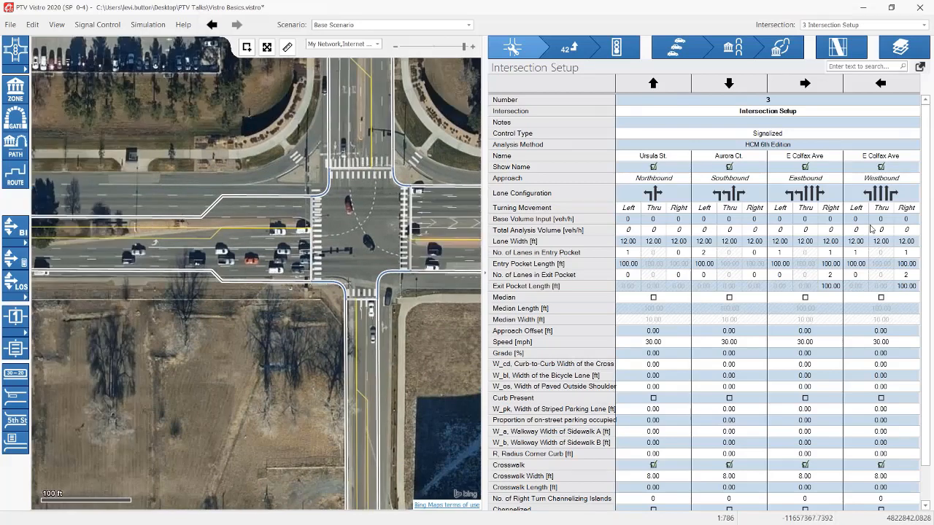
click(779, 255)
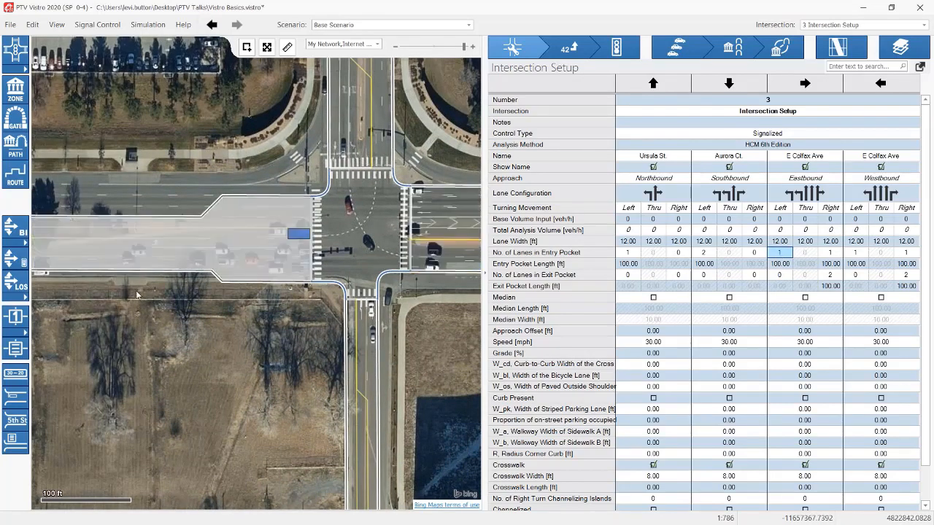
click(190, 338)
key(ctrl+a)
click(779, 252)
click(779, 252)
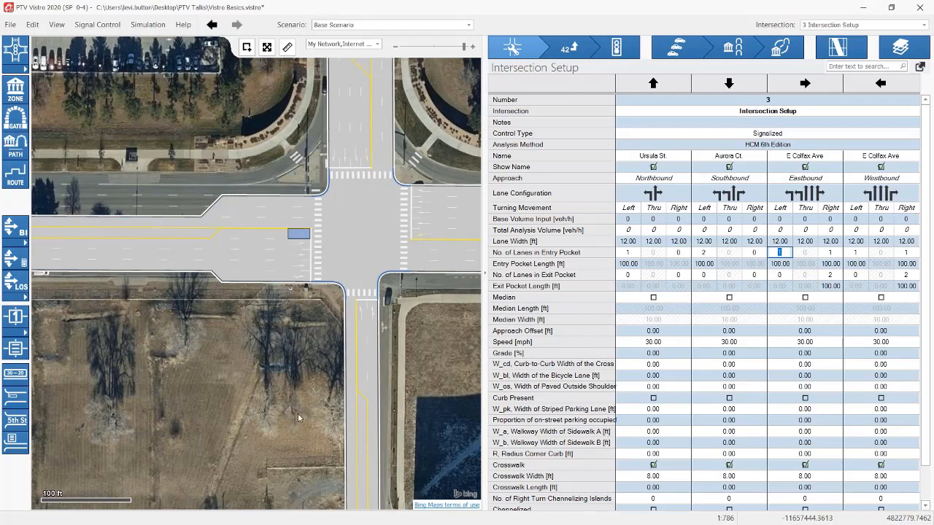
click(828, 253)
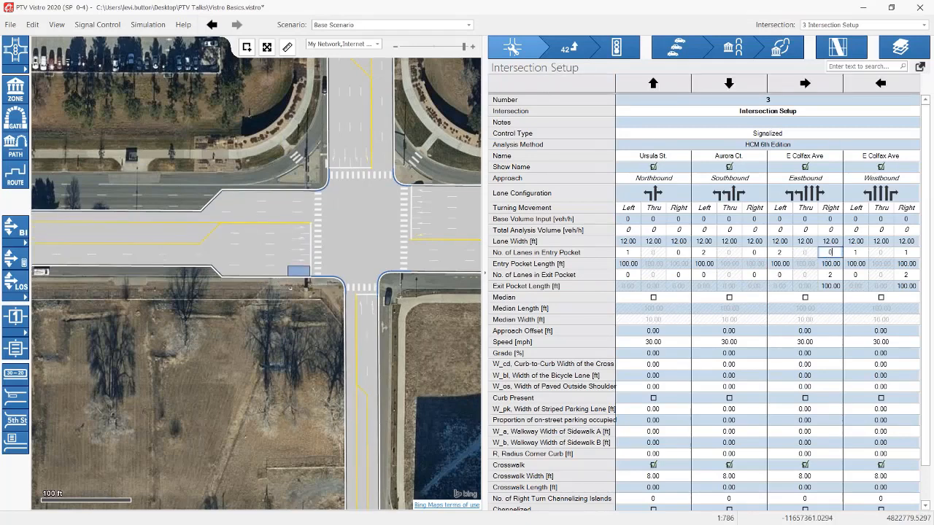
Check the westbound E Colfax Ave approach on the aerial and set its number of right-turn entry pocket lanes to 0.
drag(205, 361, 6, 370)
drag(321, 370, 27, 403)
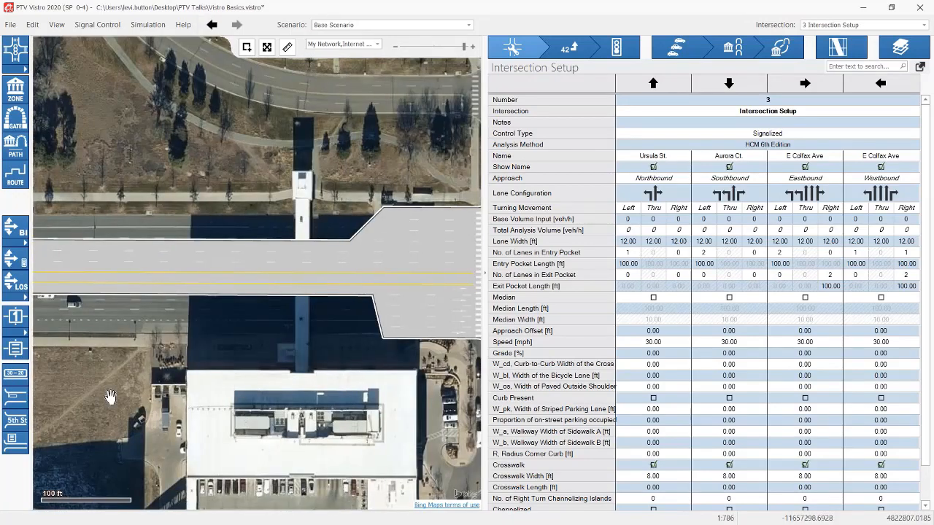
drag(467, 404, 15, 374)
drag(166, 375, 325, 359)
click(906, 253)
text(0)
key(Return)
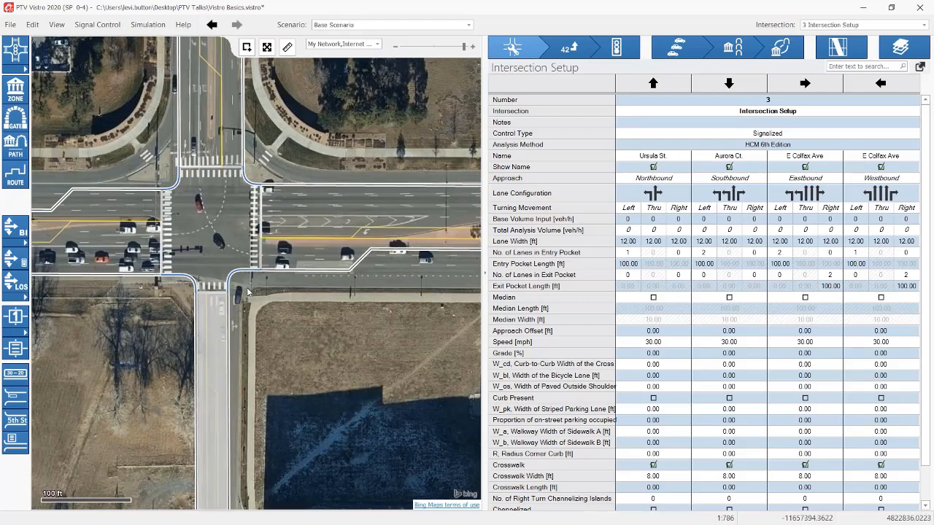
scroll(263, 283, up, 2)
drag(333, 177, 355, 229)
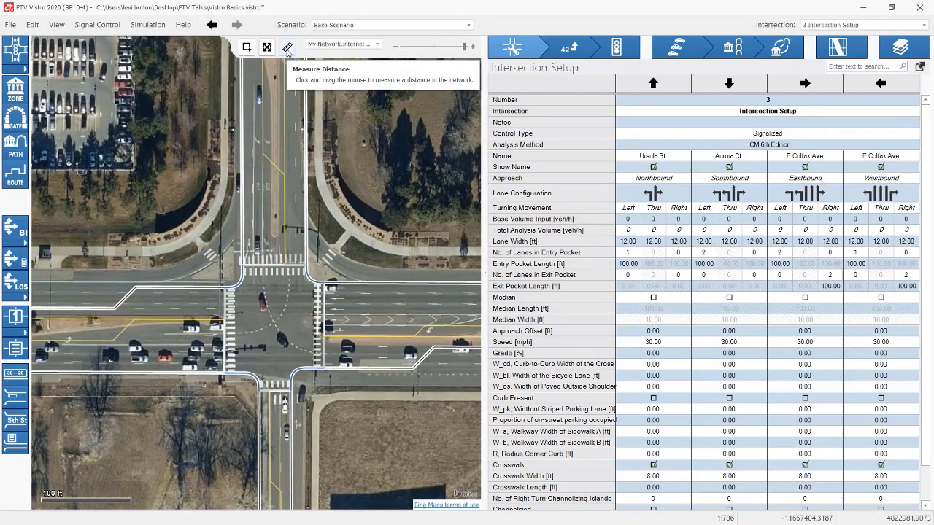
Measure the southbound Aurora Ct. left-turn pocket on the aerial and set its entry pocket length to 220 ft.
drag(337, 196, 358, 247)
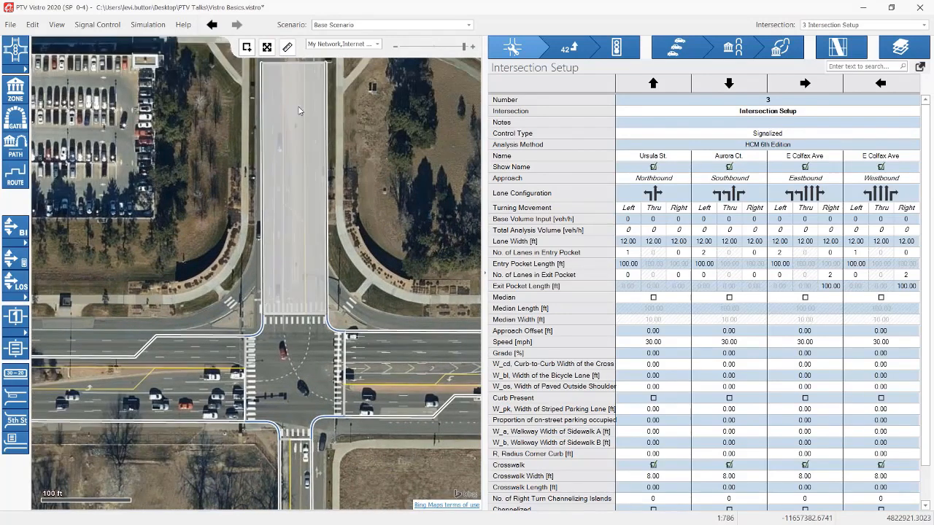
click(290, 51)
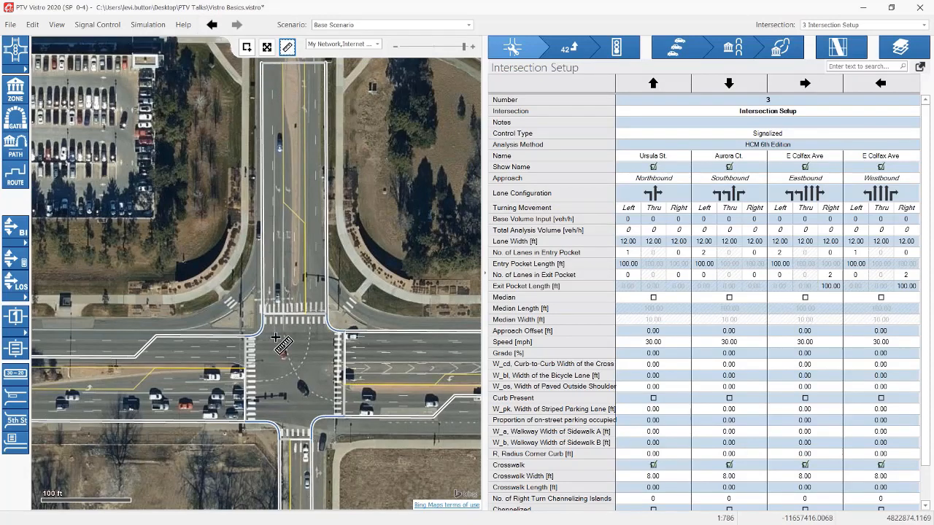
drag(209, 209, 201, 203)
drag(310, 382, 375, 381)
click(286, 46)
mouse_move(285, 101)
mouse_down()
mouse_move(298, 252)
mouse_move(284, 332)
mouse_move(286, 297)
mouse_up()
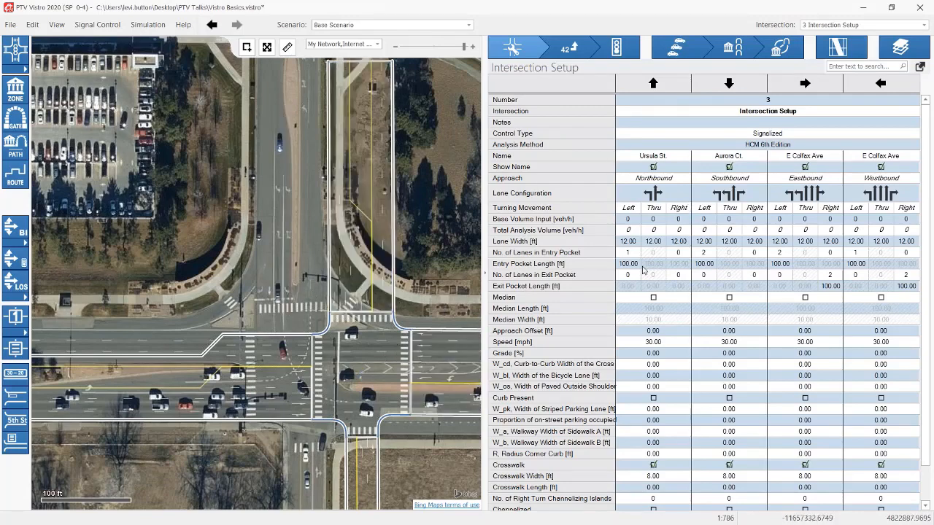
click(703, 265)
text(200)
key(Return)
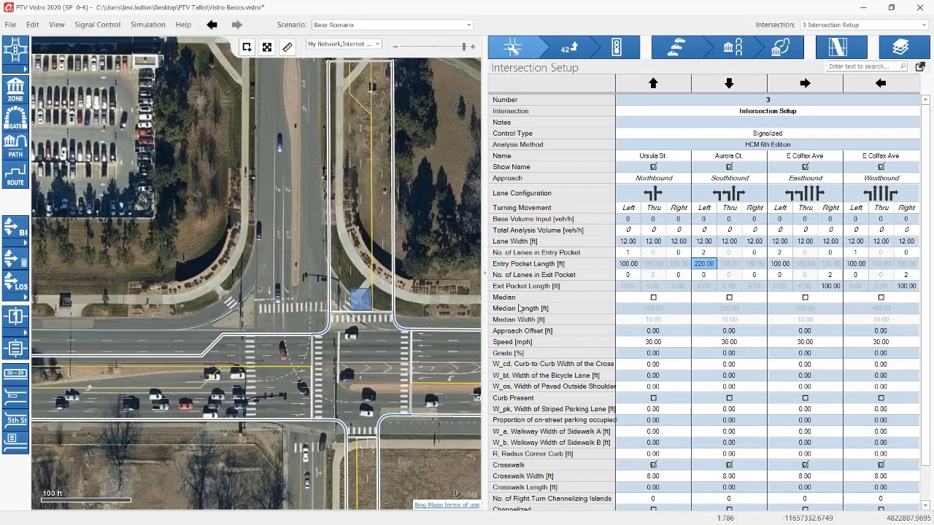
Move intersection 3 back west so that it lines up with the crossing in the aerial image.
click(346, 377)
drag(346, 377, 275, 371)
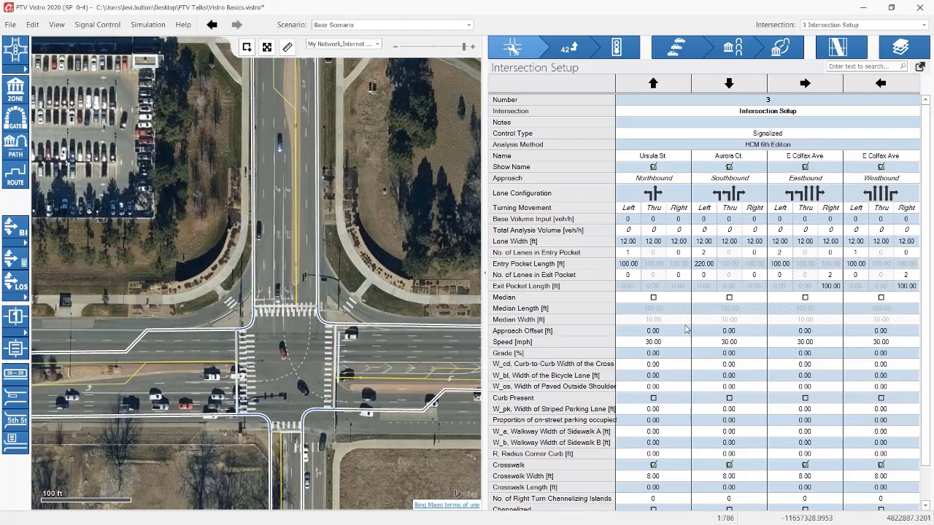
drag(435, 274, 370, 190)
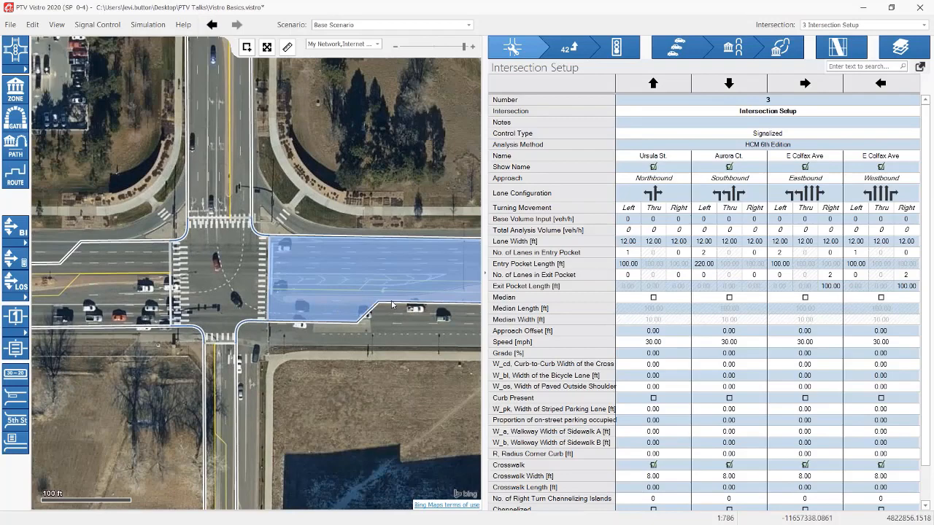
Measure the northbound Ursula St. left-turn pocket on the aerial and set its entry pocket length to 175 ft.
drag(398, 281, 439, 171)
click(286, 46)
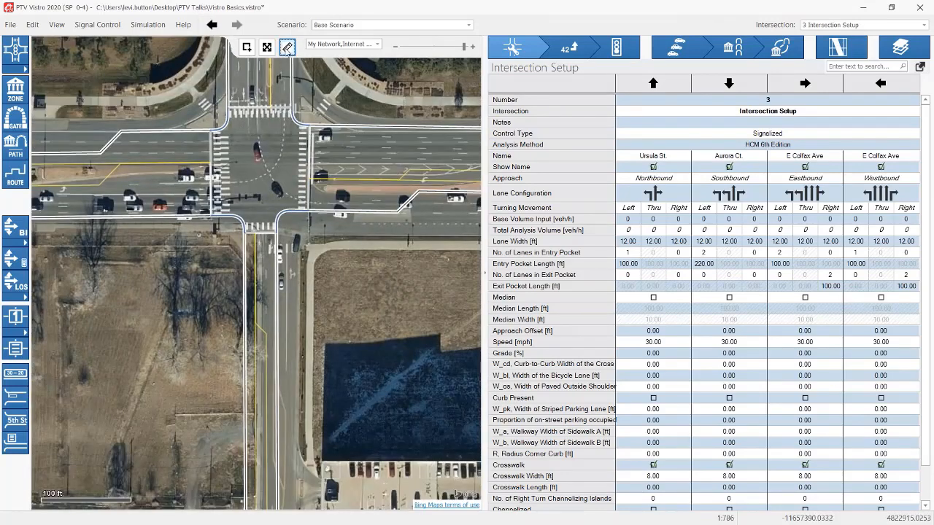
click(287, 412)
drag(278, 285, 287, 253)
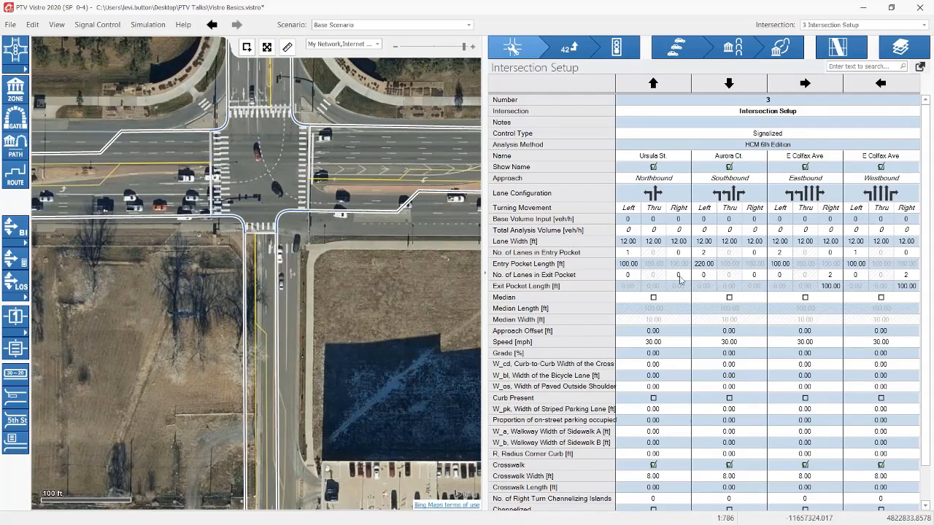
double_click(632, 265)
text(175)
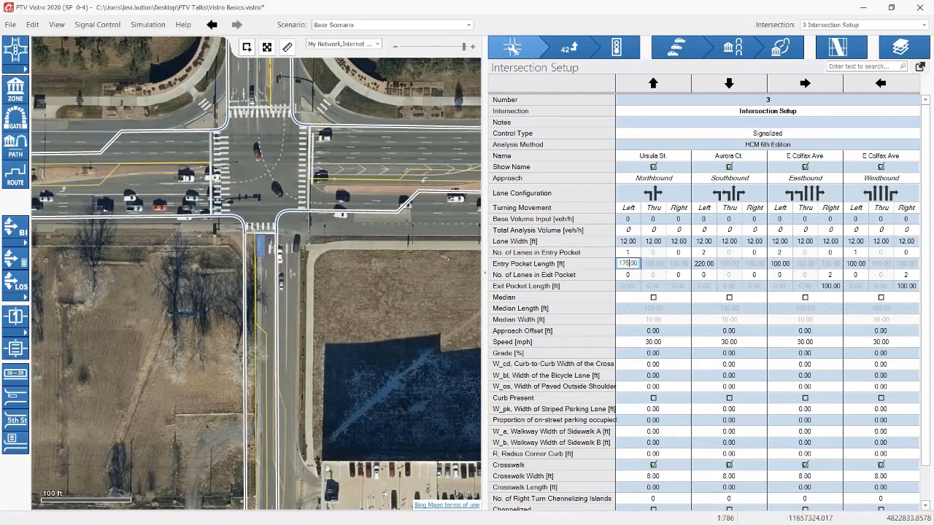
key(Return)
Measure the westbound E Colfax Ave left-turn pocket on the aerial and set its entry pocket length to 285 ft.
scroll(296, 374, down, 3)
scroll(367, 350, up, 3)
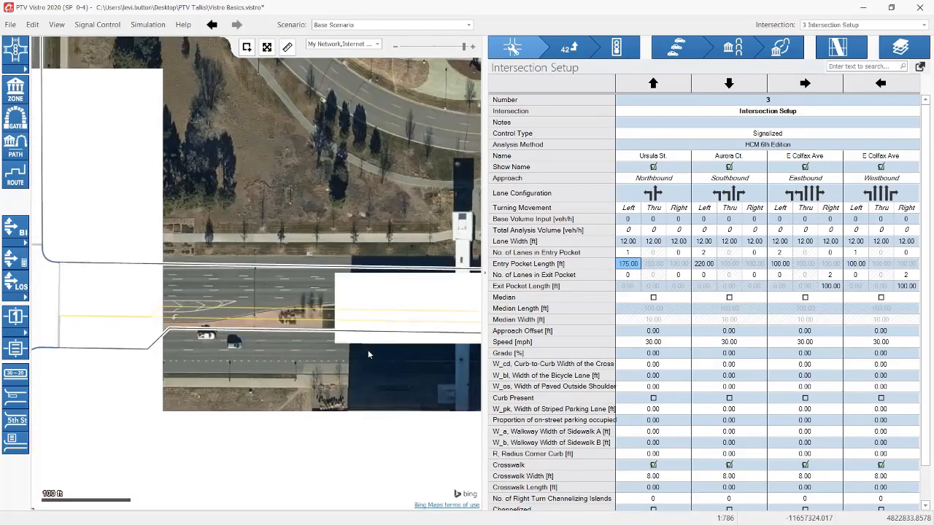
drag(226, 420, 272, 390)
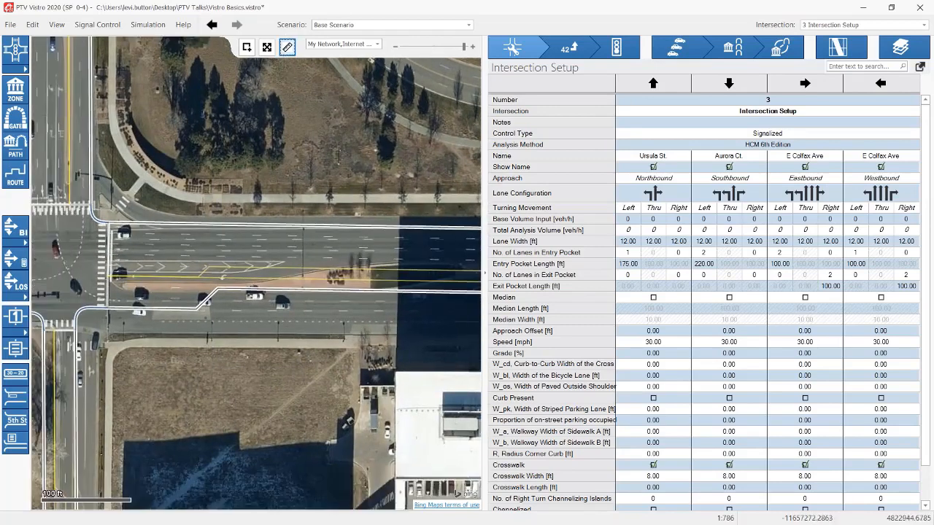
drag(373, 277, 115, 271)
click(856, 267)
text(285)
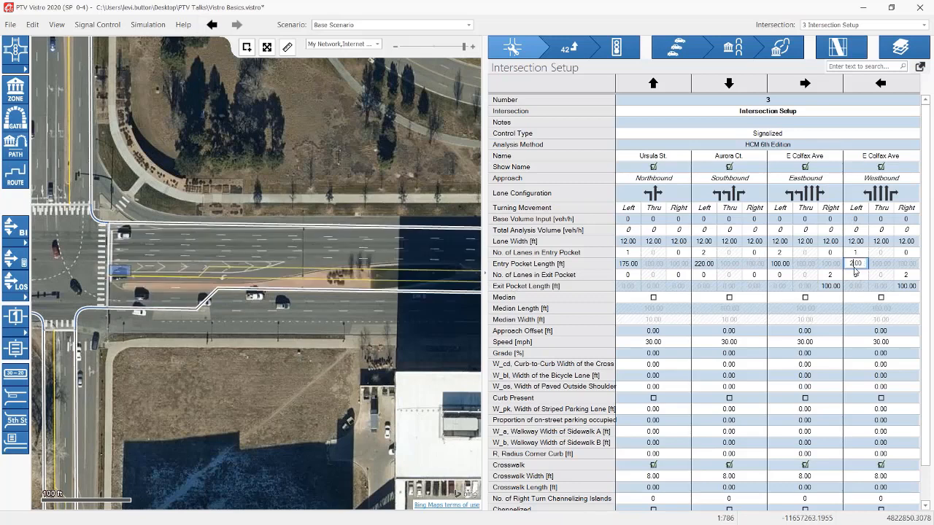
key(Return)
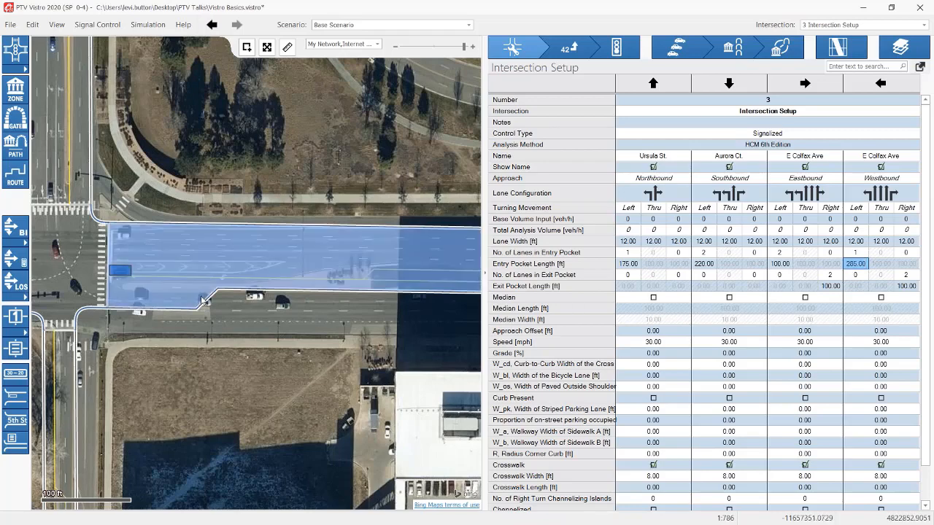
Measure the eastbound E Colfax Ave left-turn pocket on the aerial and set its entry pocket length to 280 ft.
drag(60, 315, 471, 285)
click(287, 48)
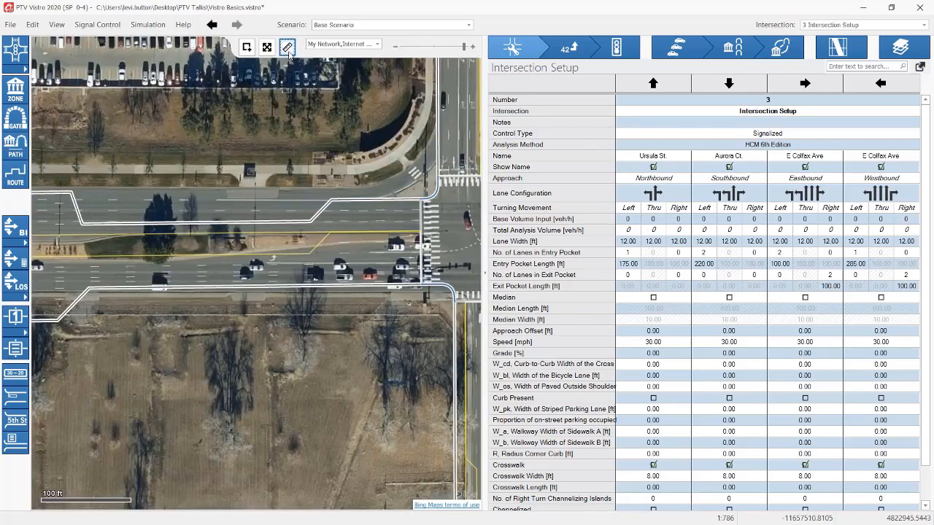
drag(181, 258, 429, 257)
click(779, 264)
text(200)
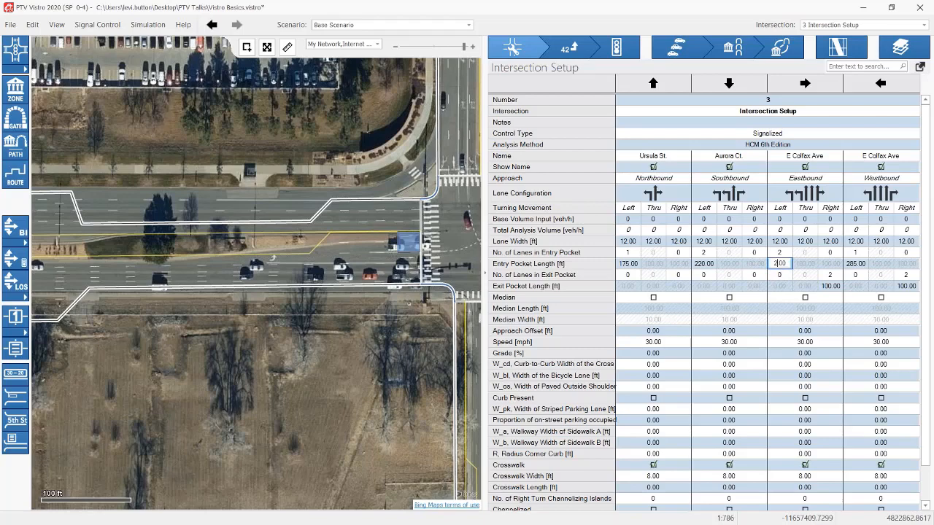
key(Return)
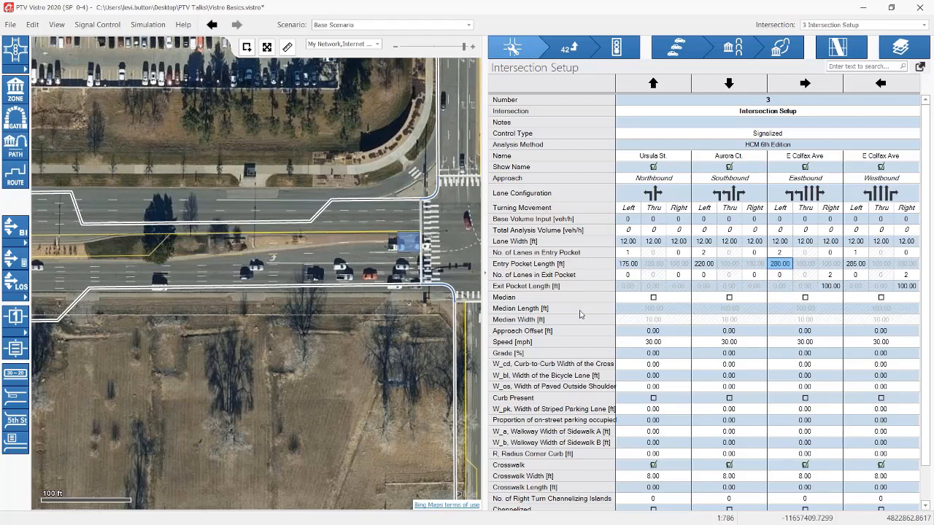
Enable medians on intersection 3's southbound, eastbound and westbound approaches.
drag(366, 351, 219, 374)
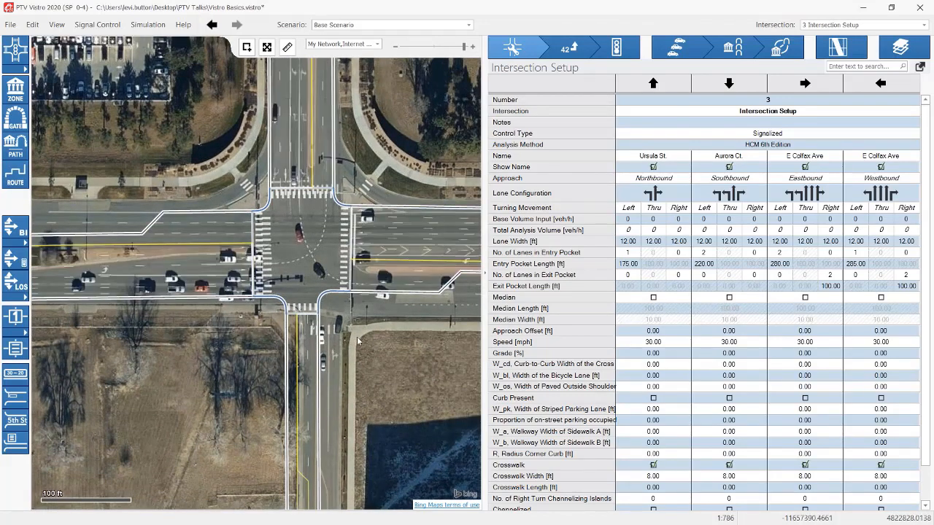
click(729, 299)
click(805, 299)
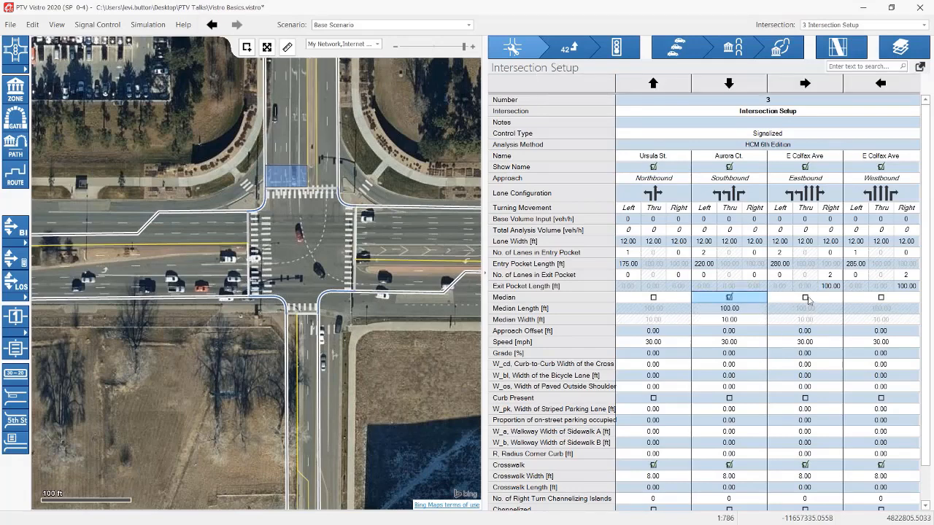
click(881, 298)
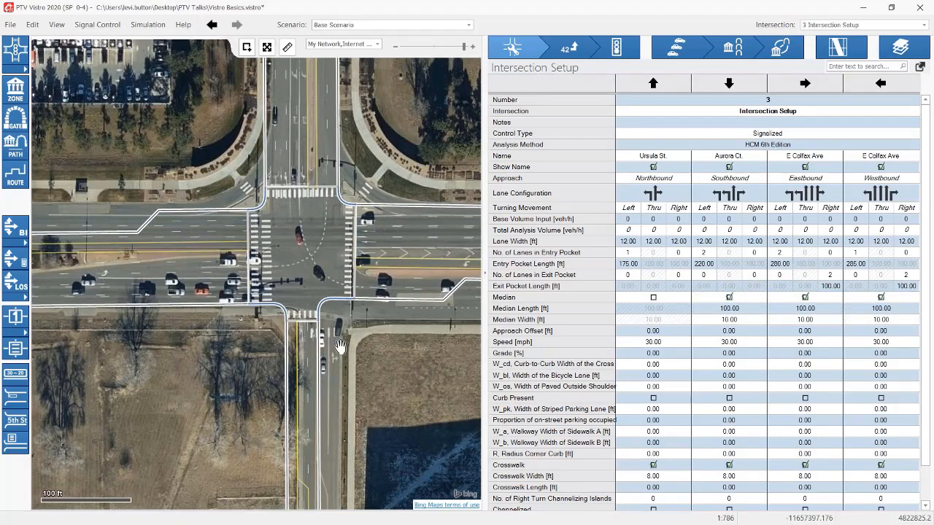
drag(340, 347, 340, 355)
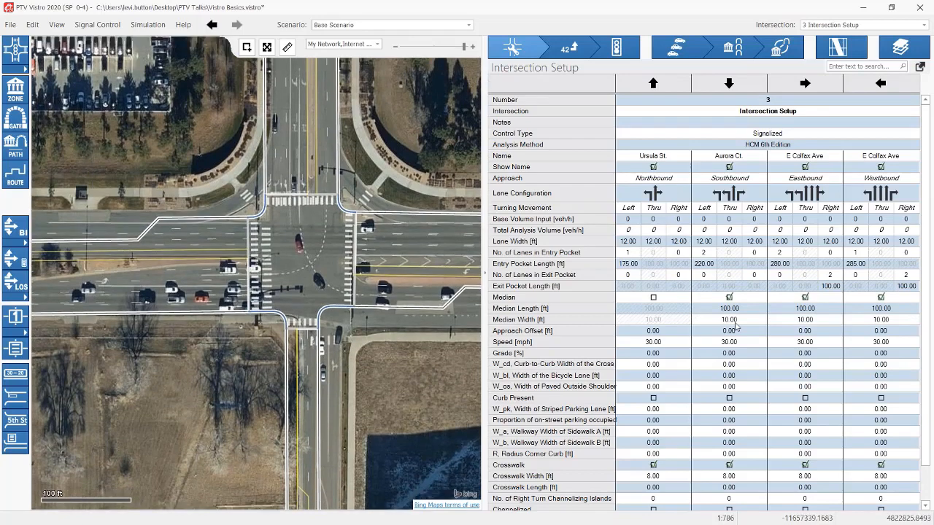
click(736, 324)
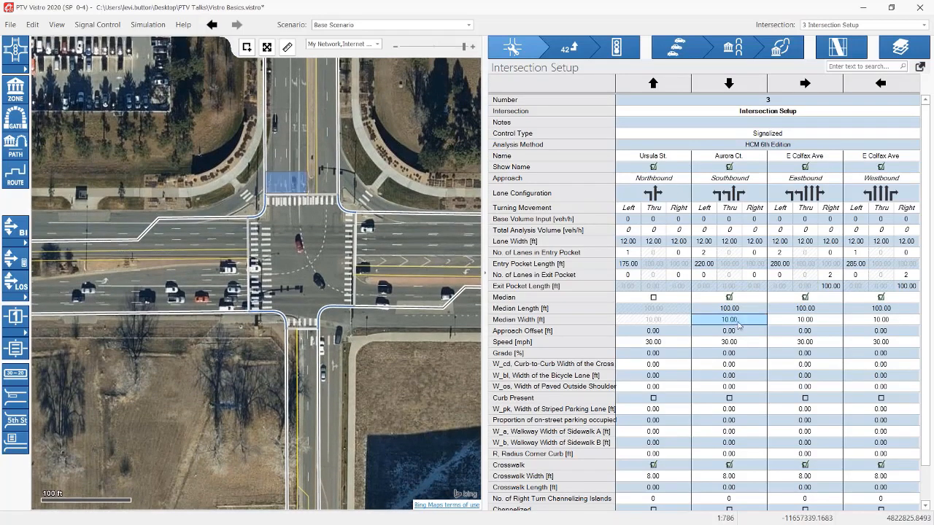
click(803, 321)
click(874, 322)
click(801, 330)
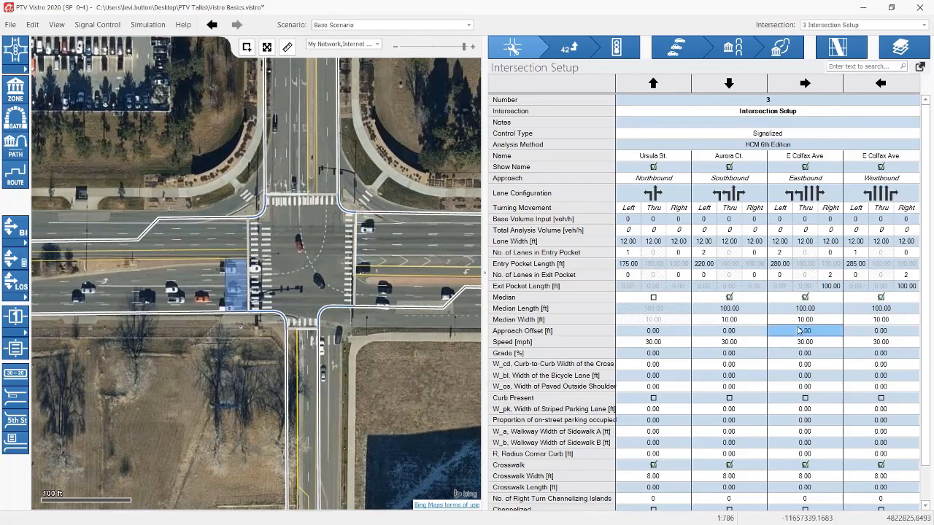
click(754, 323)
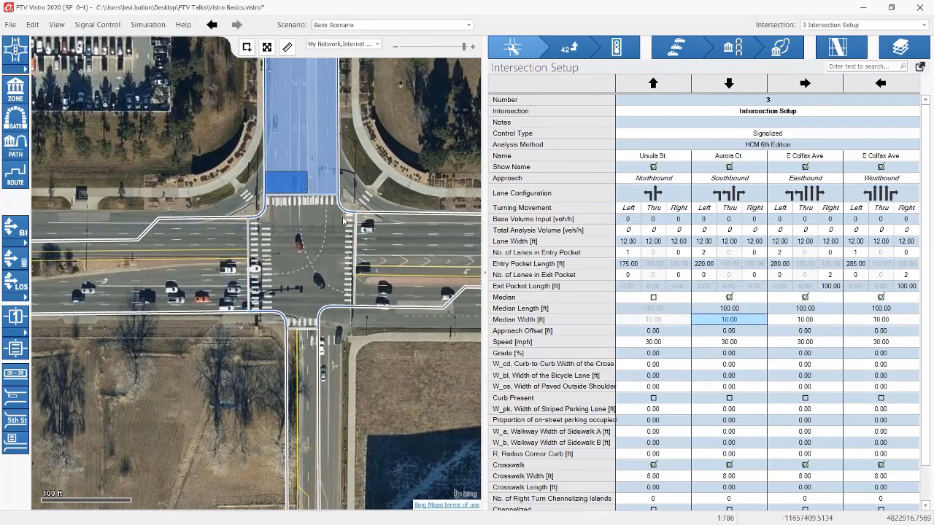
Compare the eastbound E Colfax Ave median with the aerial and set its median width to 8 ft.
drag(417, 376, 290, 366)
drag(172, 267, 429, 255)
scroll(315, 238, up, 3)
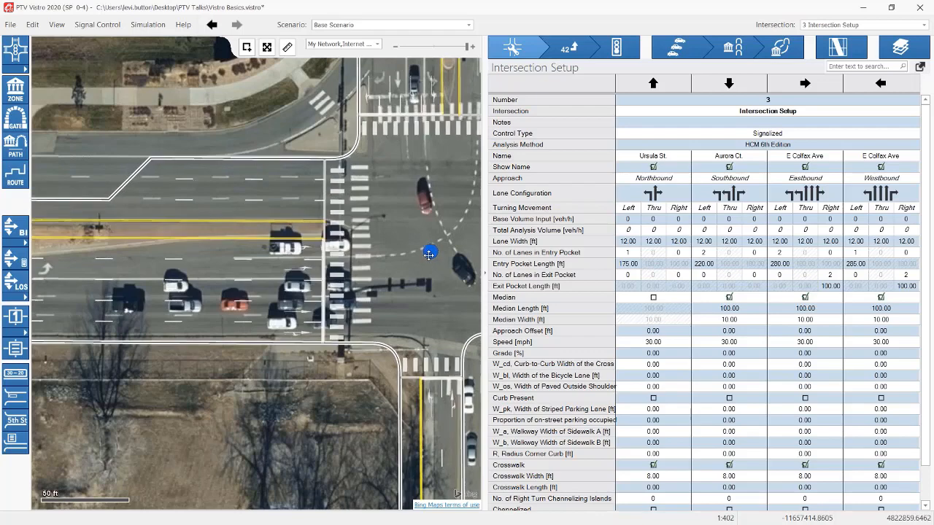
click(805, 320)
text(8)
key(Return)
drag(337, 448, 190, 440)
scroll(189, 441, down, 1)
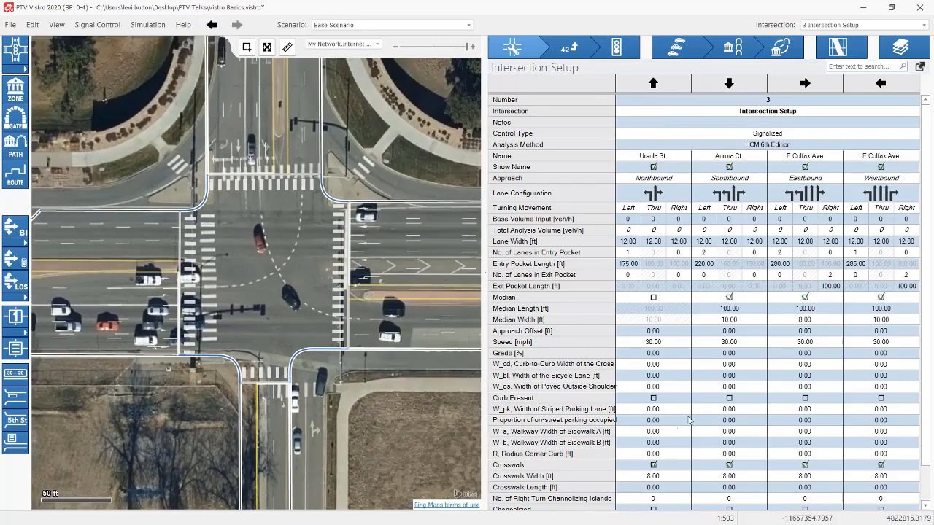
drag(664, 344, 715, 342)
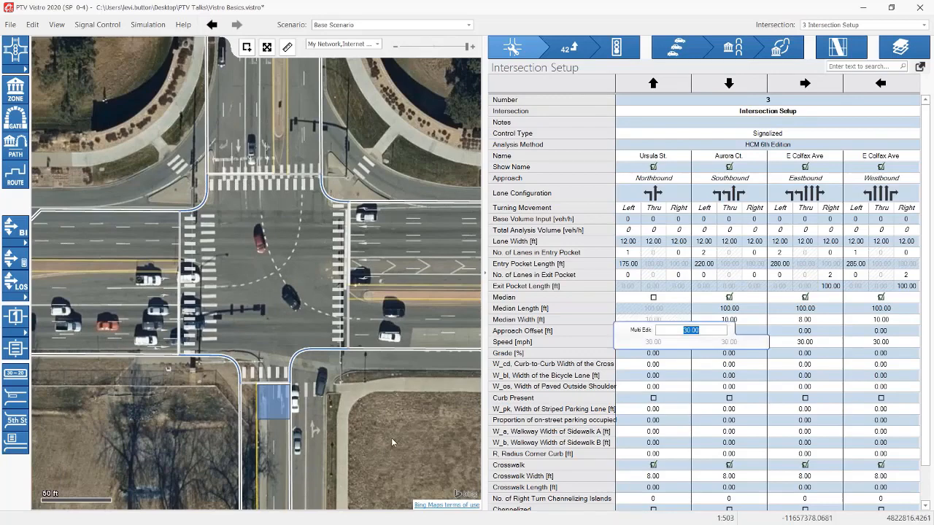
scroll(392, 439, down, 3)
scroll(392, 439, down, 1)
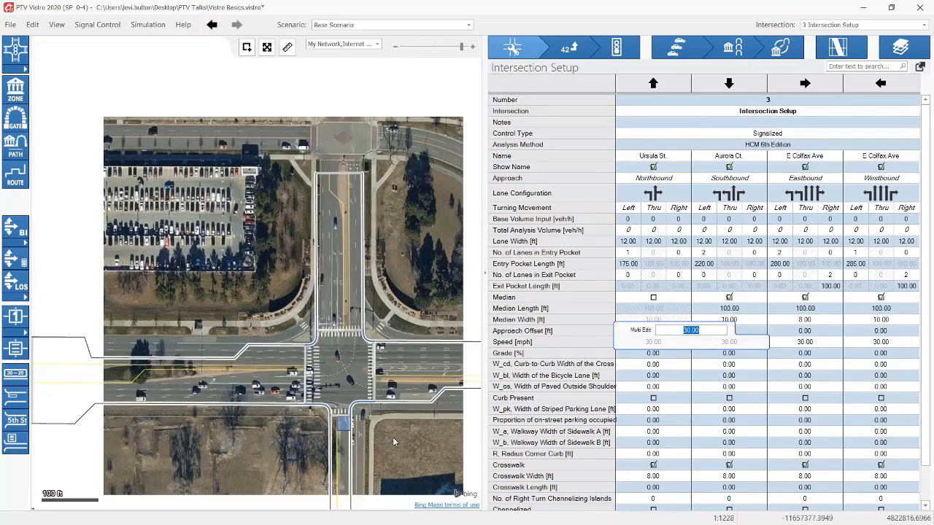
drag(402, 440, 359, 398)
click(732, 343)
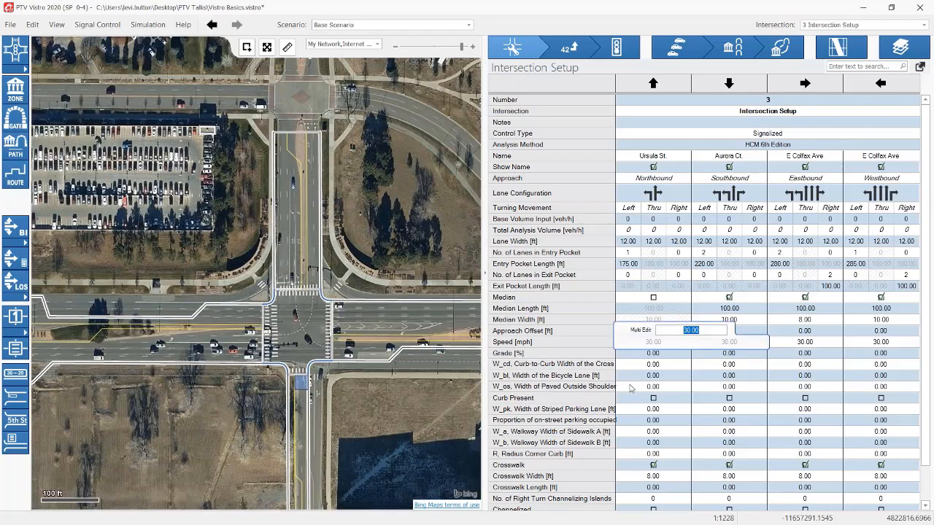
click(655, 377)
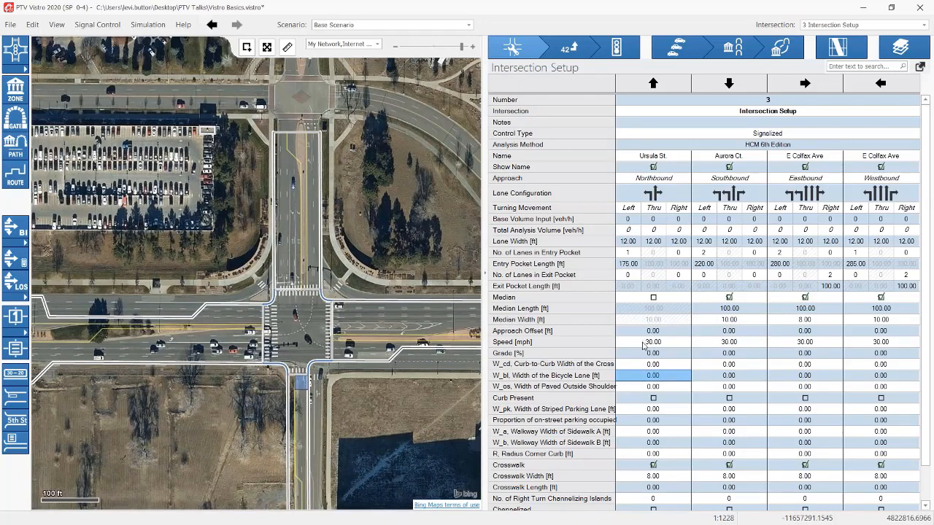
Set the speed of the northbound Ursula St. and southbound Aurora Ct. approaches together to 25 mph.
click(644, 342)
ctrl+click(732, 343)
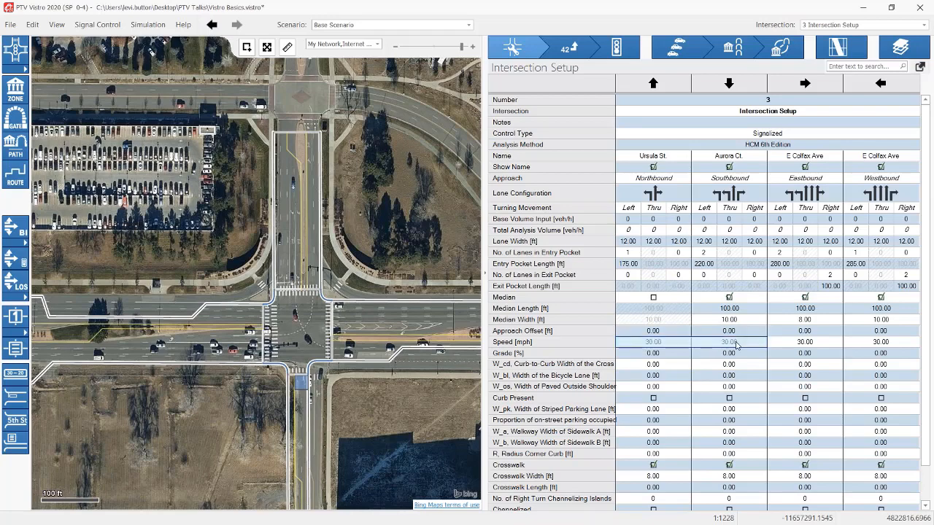
text(25)
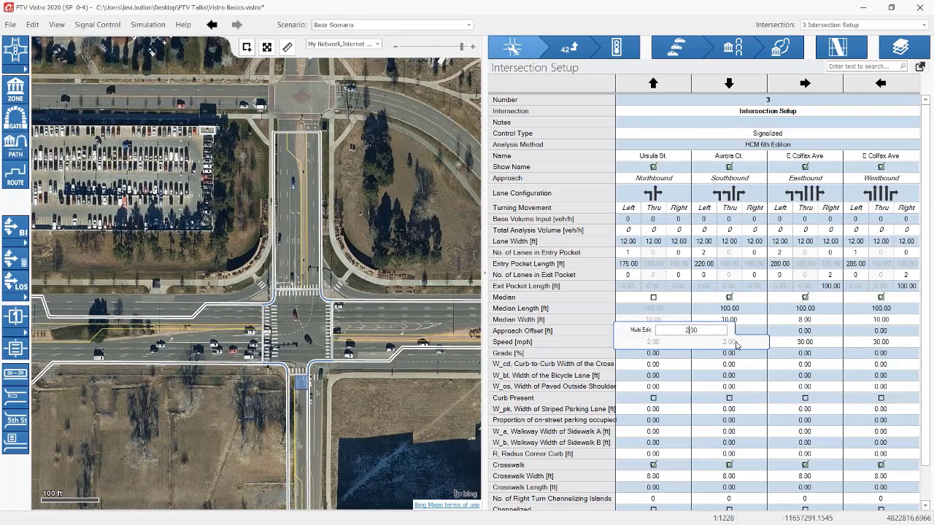
key(Return)
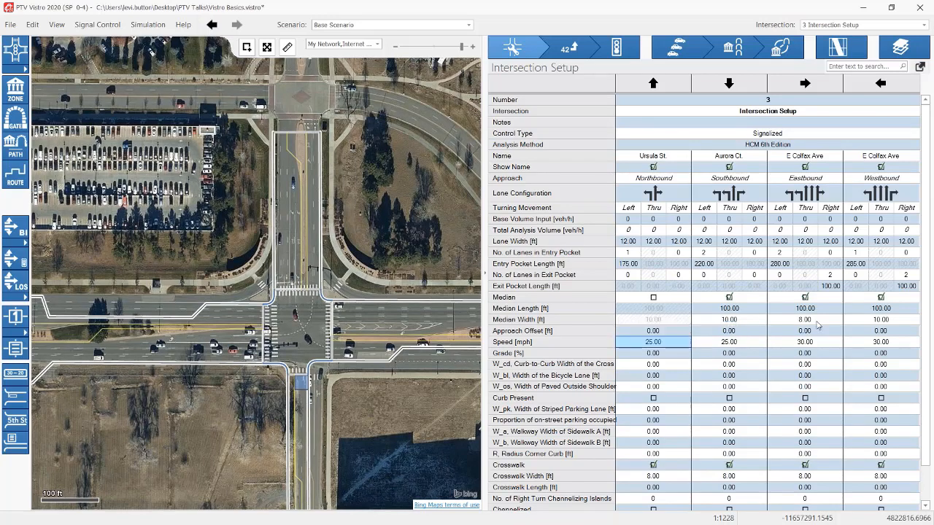
Set the speed of the eastbound and westbound E Colfax Ave approaches together to 35 mph.
click(802, 342)
ctrl+click(873, 342)
text(35)
key(Return)
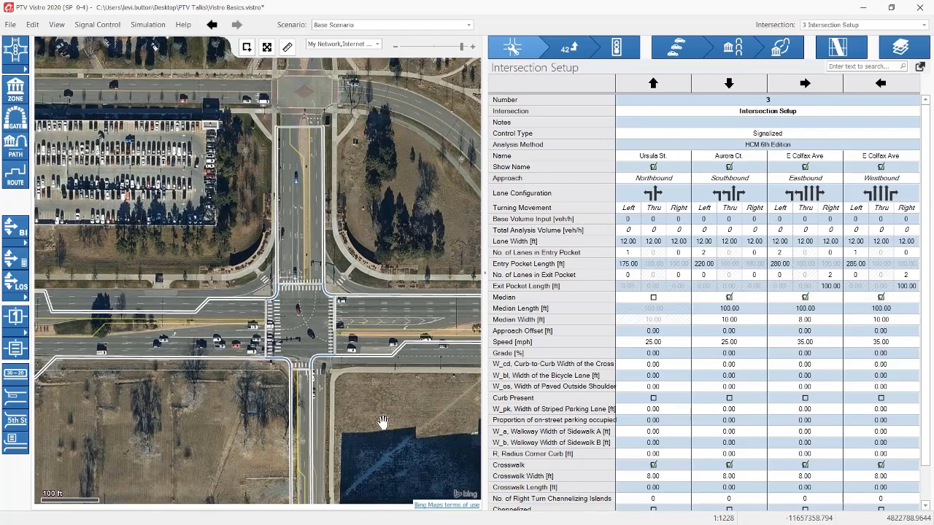
drag(382, 422, 375, 377)
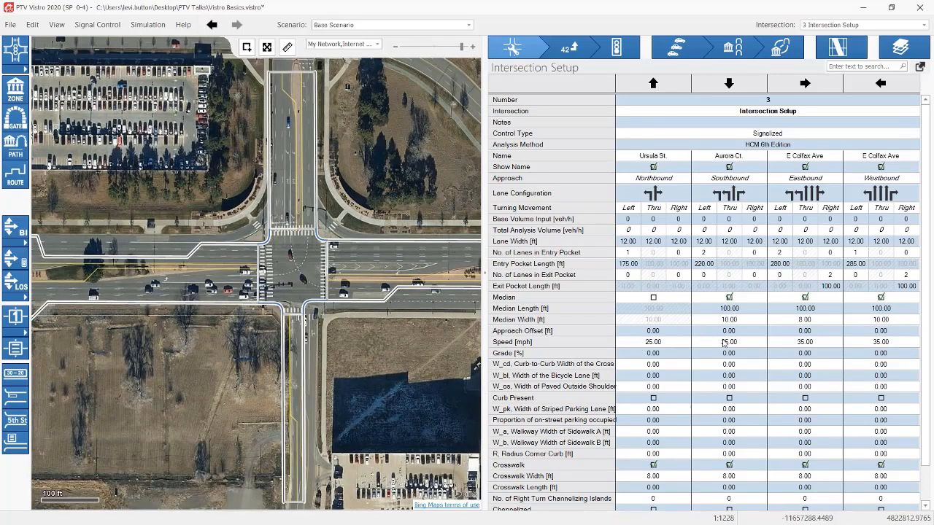
scroll(724, 342, down, 1)
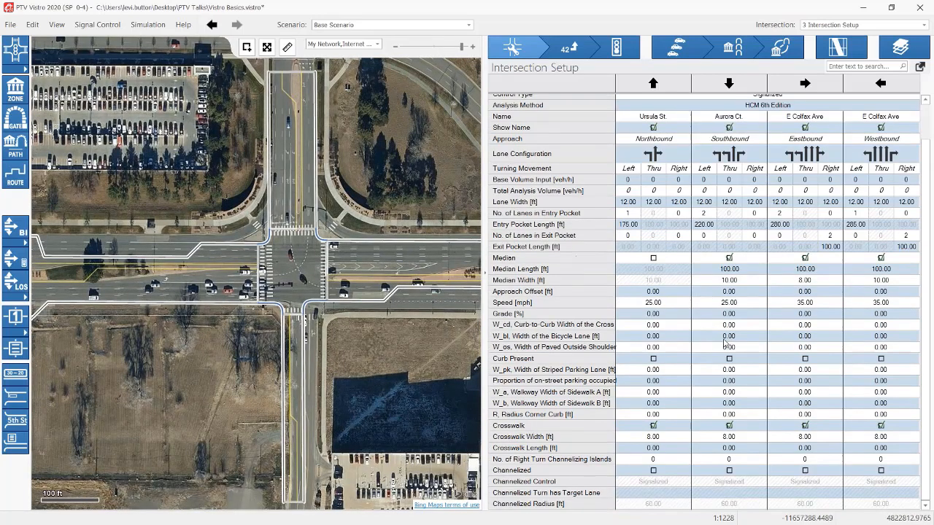
Set the northbound Ursula St. approach offset to 10 ft and compare the leg with the aerial.
click(659, 295)
click(739, 295)
click(369, 351)
scroll(369, 351, up, 3)
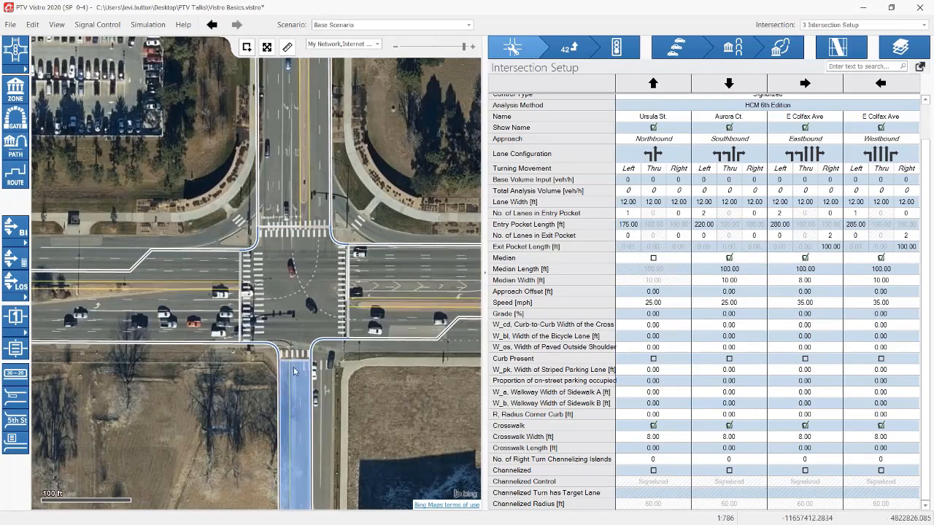
click(660, 295)
click(660, 295)
text(10.00)
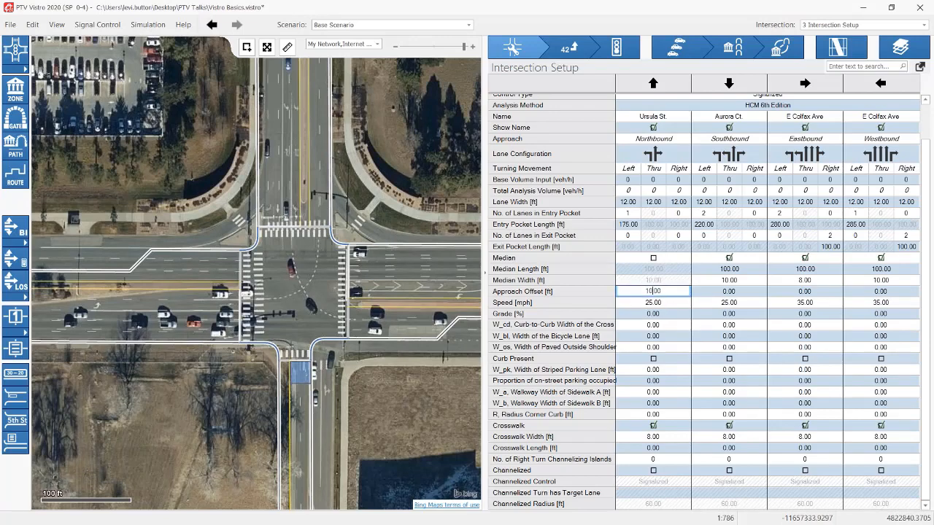
key(Return)
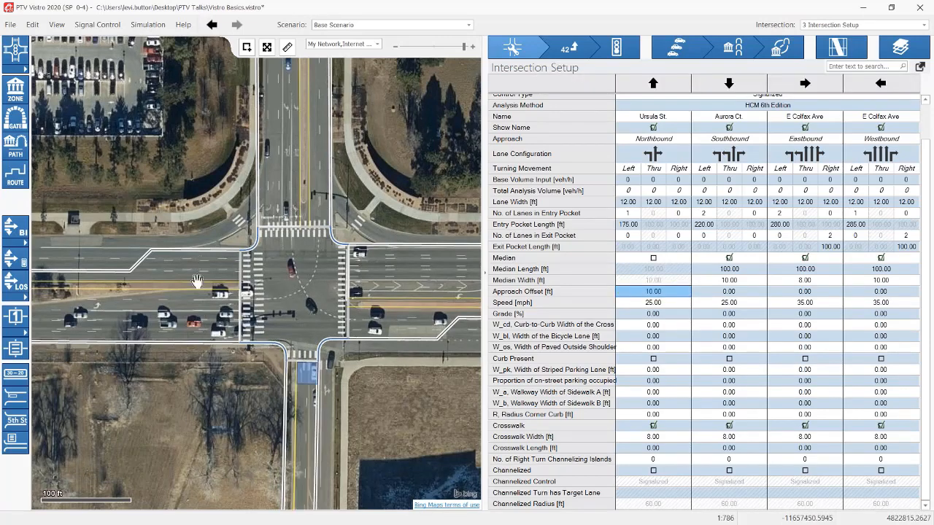
drag(260, 416, 251, 329)
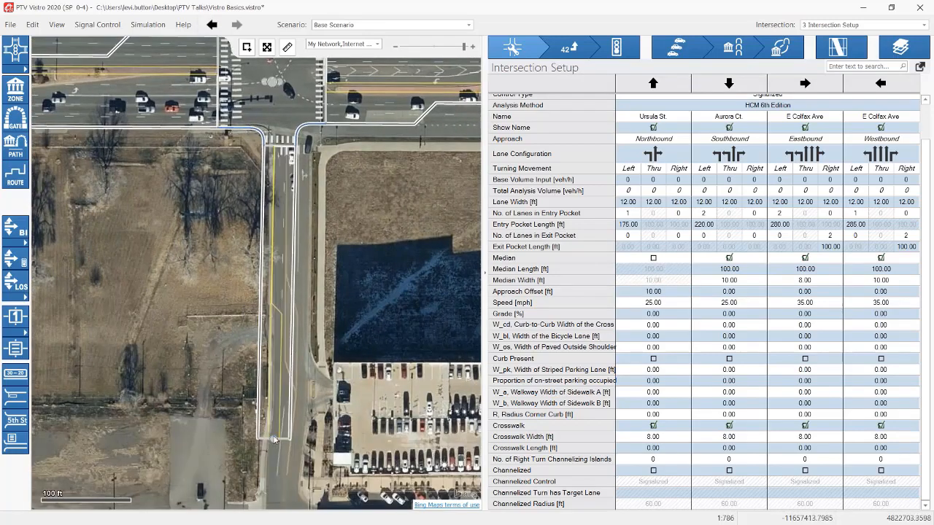
drag(250, 298, 237, 349)
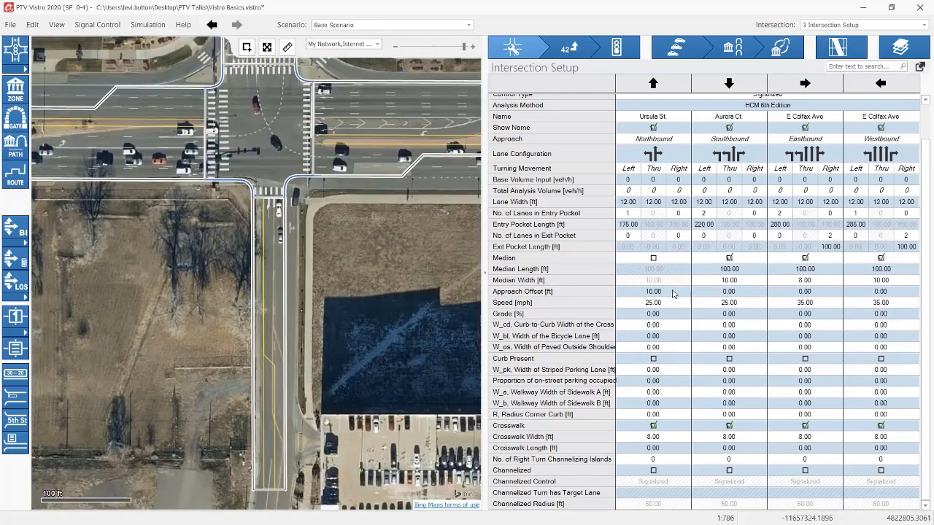
Set the northbound Ursula St. approach offset to 30 ft.
click(659, 292)
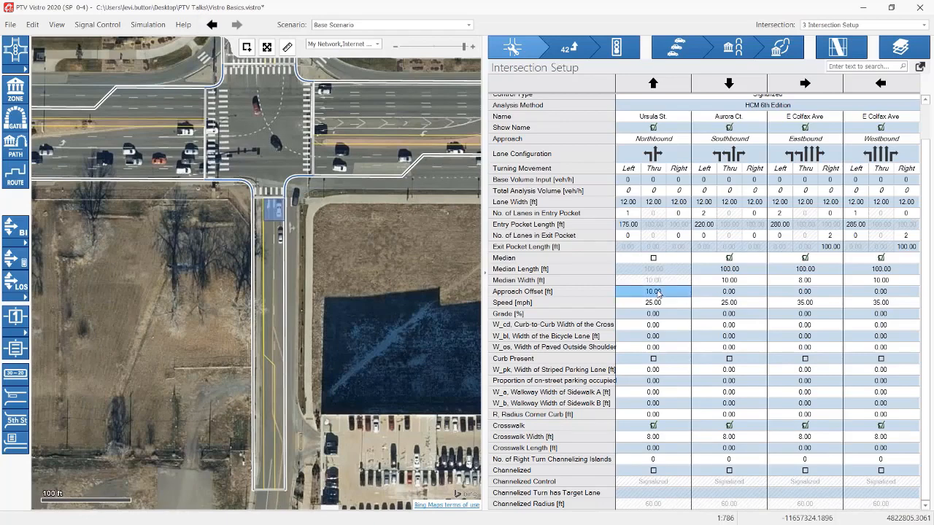
text(32)
key(BackSpace)
text(2)
key(BackSpace)
text(0)
key(Return)
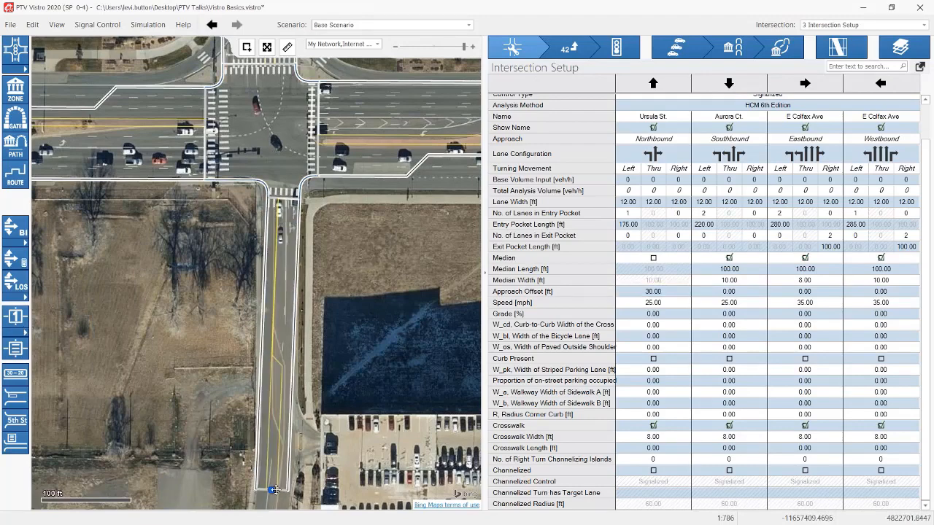
Set the northbound Ursula St. approach offset to 25 ft.
click(662, 292)
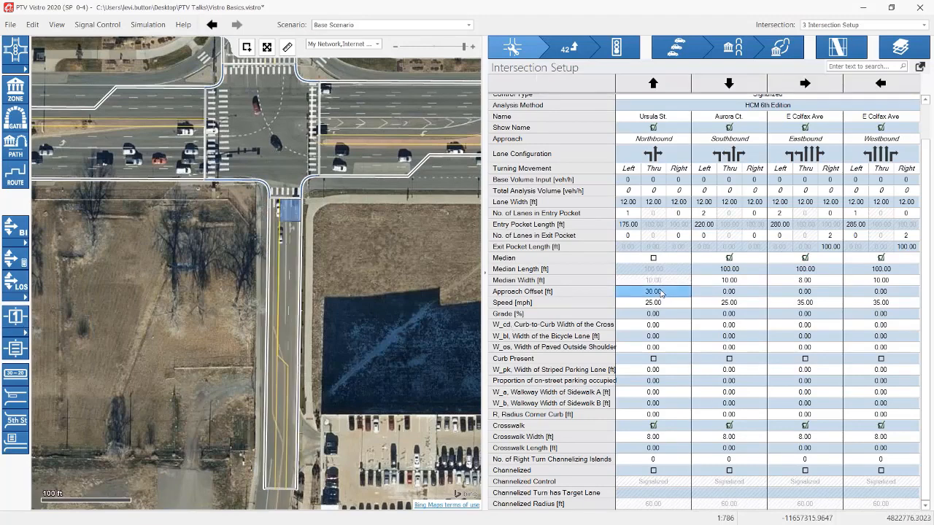
text(25)
key(Return)
drag(390, 275, 388, 407)
scroll(387, 402, down, 1)
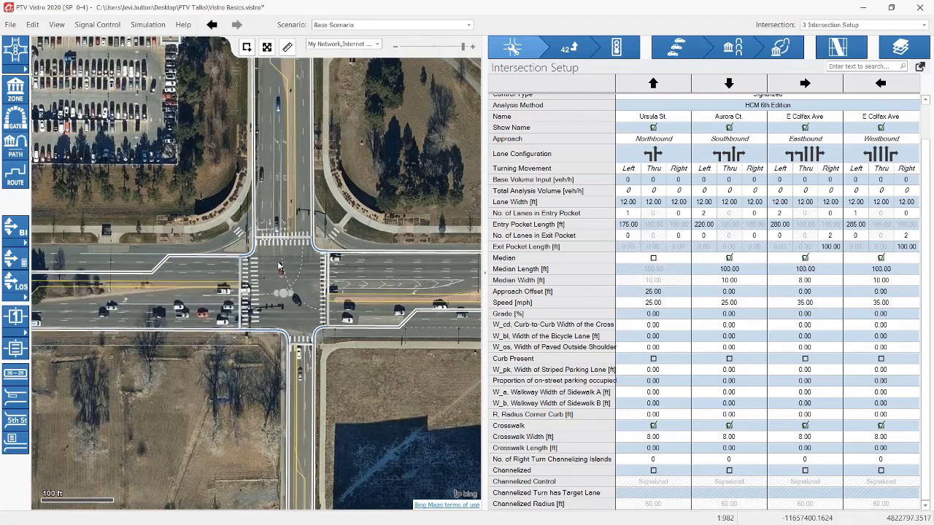
Turn the northbound approach's crosswalk off and back on.
click(654, 426)
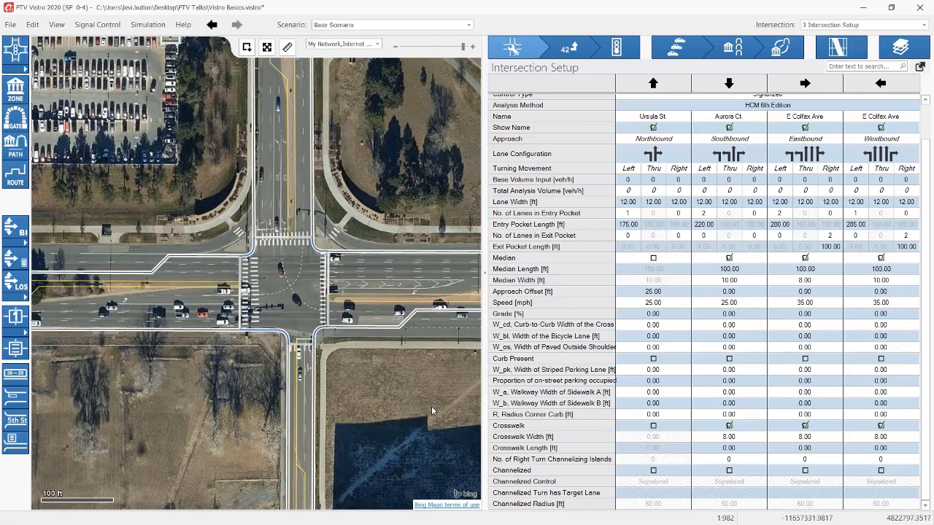
click(652, 426)
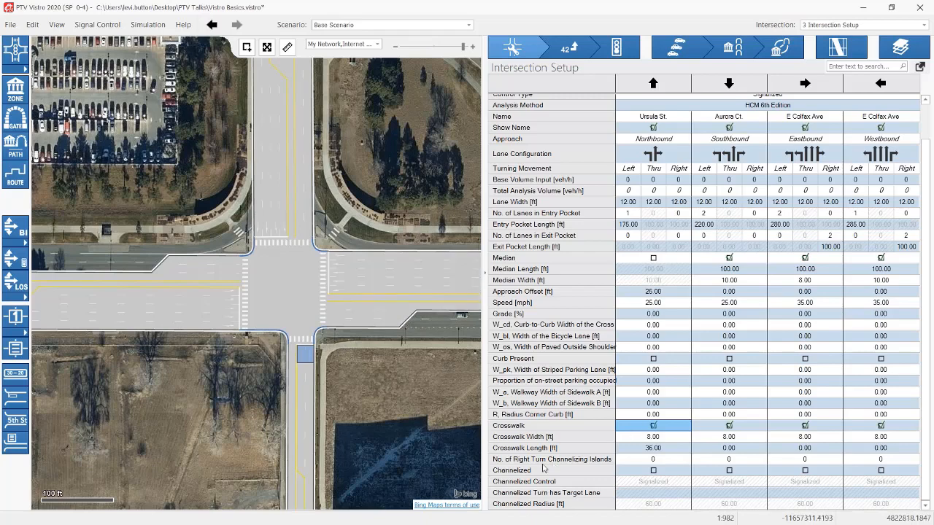
drag(410, 422, 381, 385)
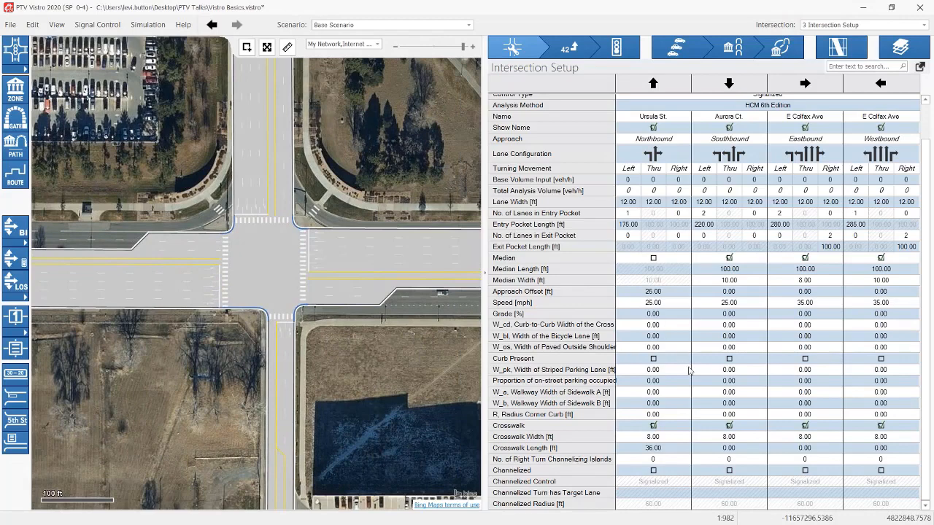
Channelize the westbound E Colfax Ave right turn with yield right of way control and a 100 ft radius.
click(881, 471)
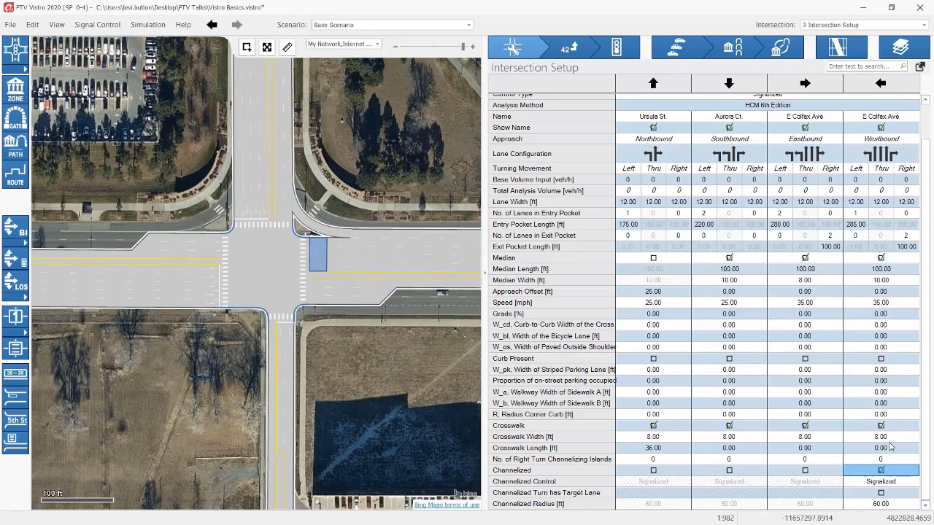
click(879, 482)
click(879, 459)
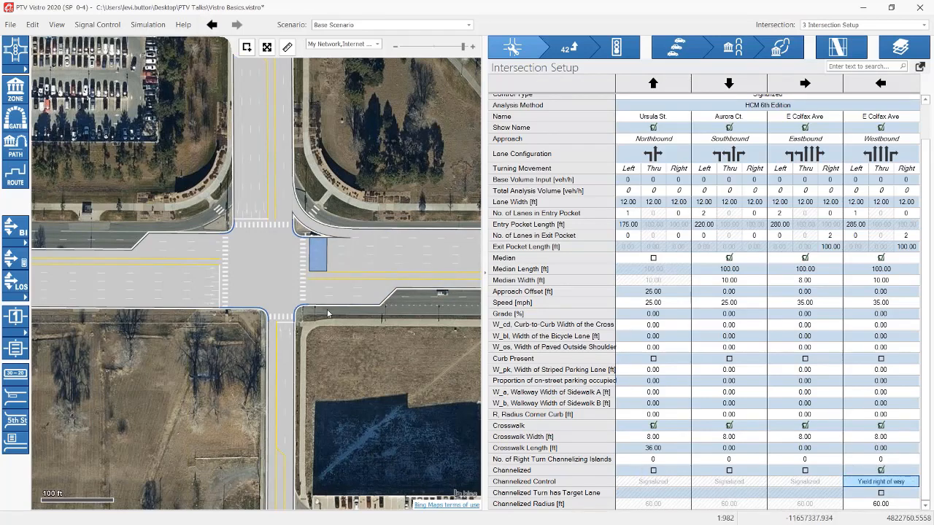
click(893, 504)
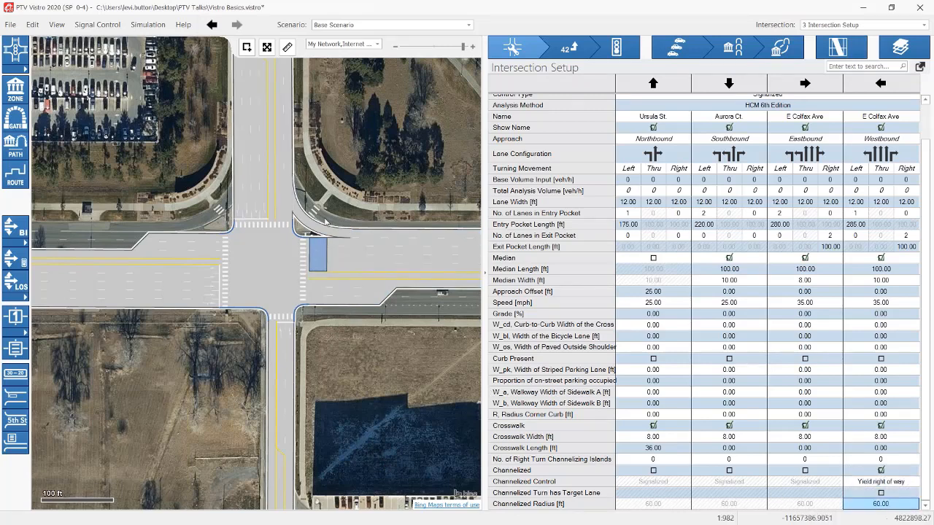
text(100)
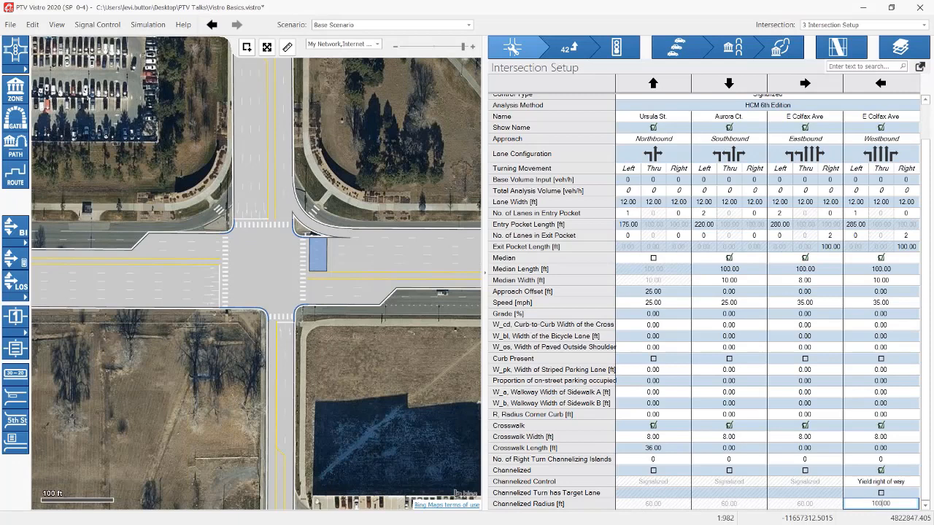
key(Return)
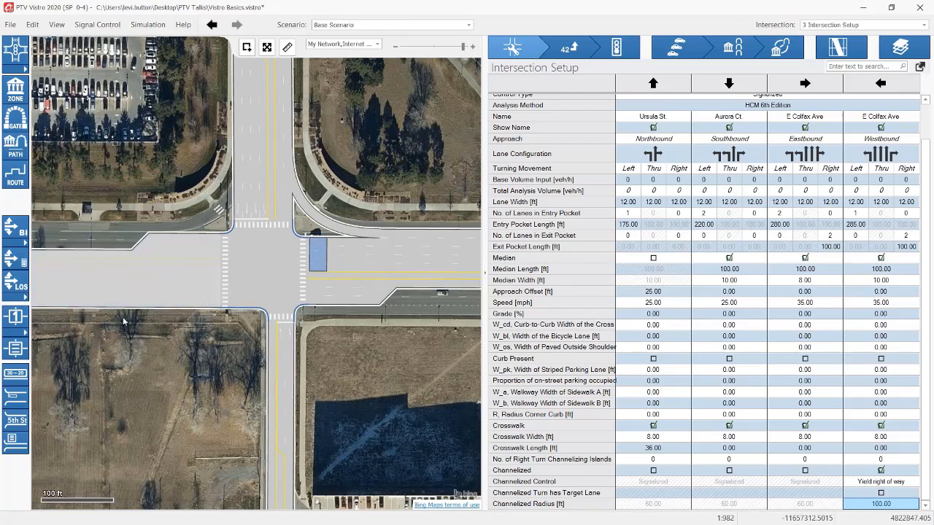
Look along the E Colfax Ave corridor to its eastern intersections and review the intersection types available for insertion.
scroll(289, 354, down, 2)
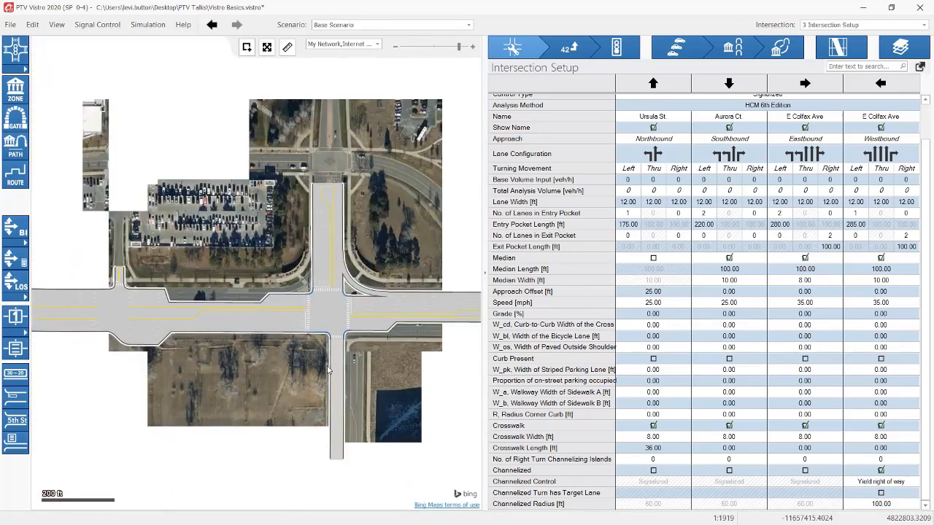
scroll(289, 354, down, 1)
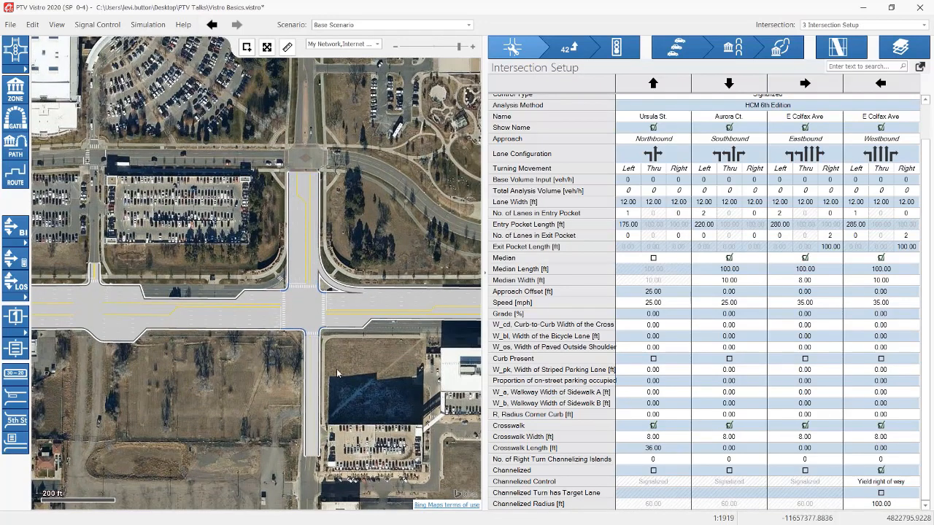
scroll(334, 365, down, 4)
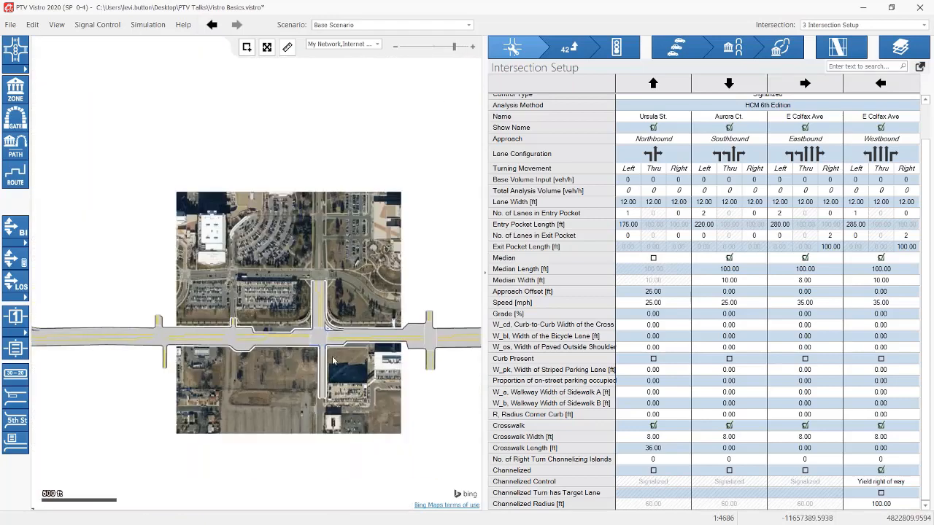
drag(406, 362, 117, 344)
drag(423, 348, 299, 332)
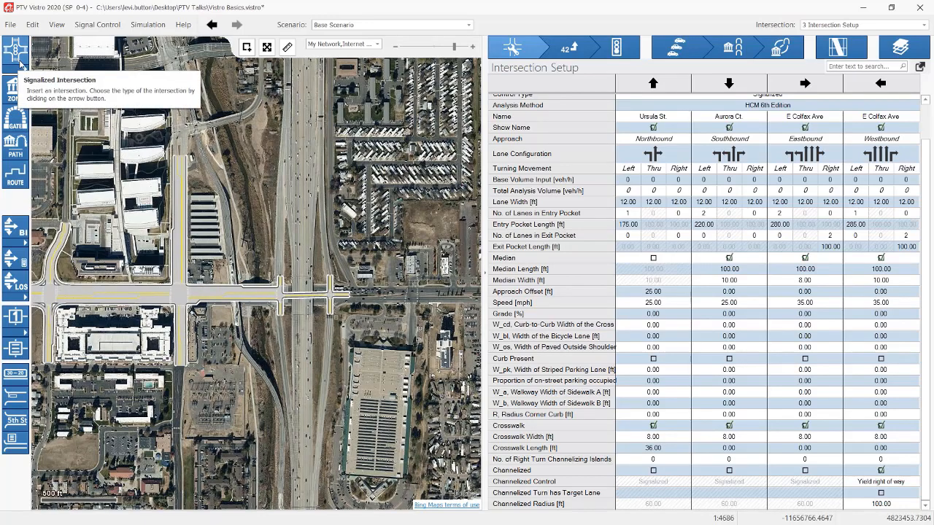
click(22, 70)
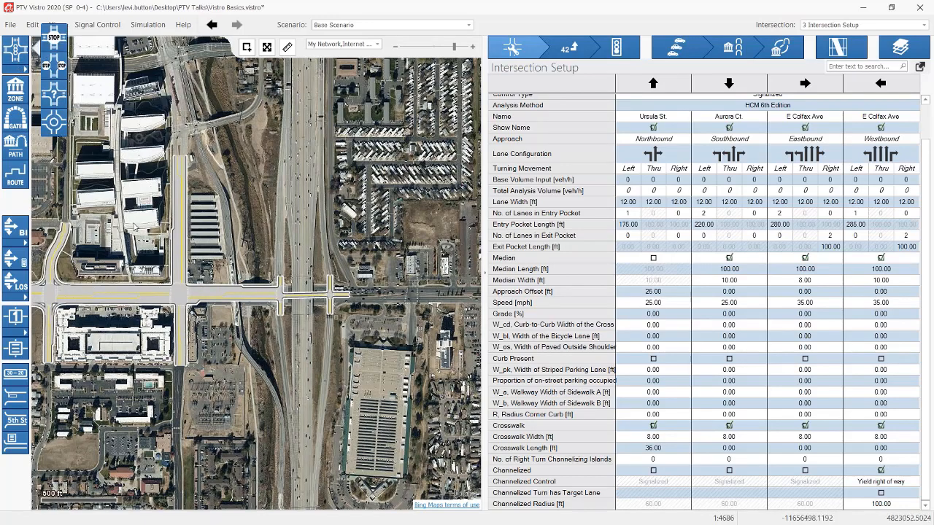
click(10, 73)
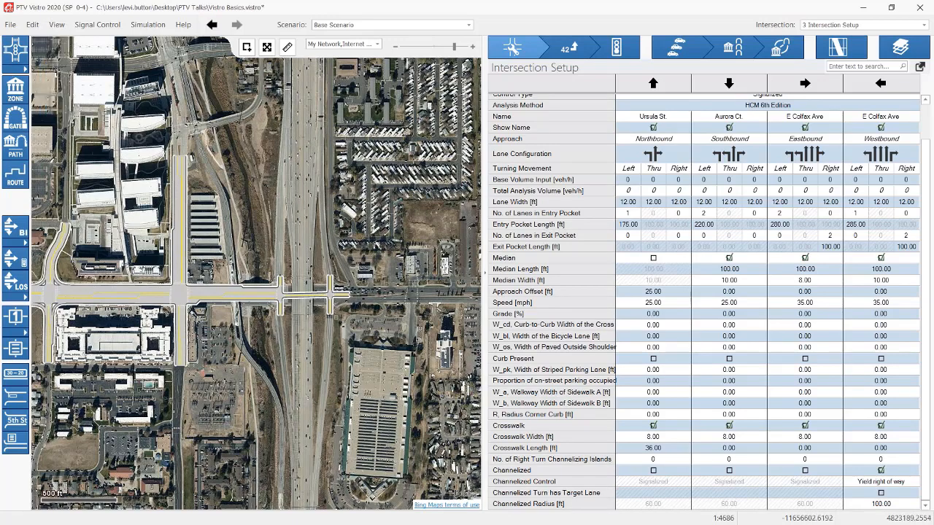
Return to intersection 3 and examine its layout and northbound leg against the aerial.
drag(54, 238, 434, 194)
scroll(187, 248, up, 1)
scroll(186, 248, up, 5)
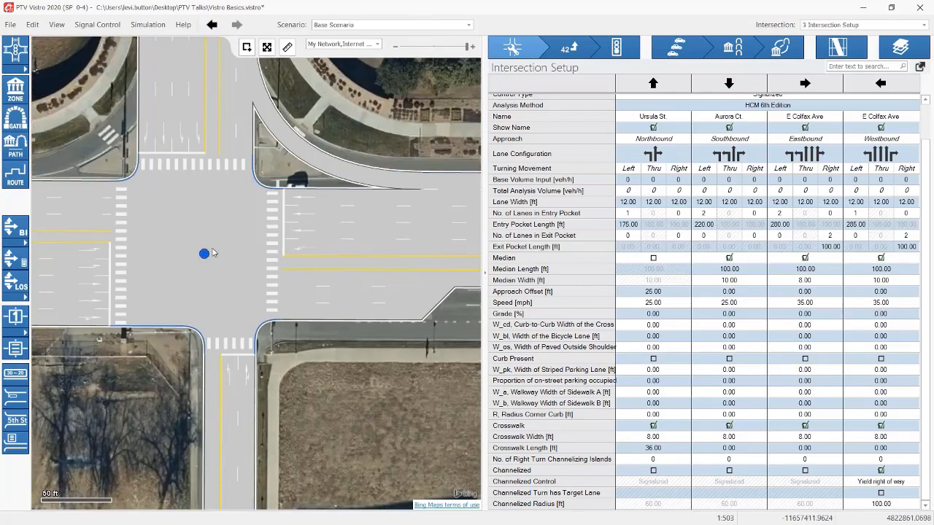
scroll(229, 252, down, 3)
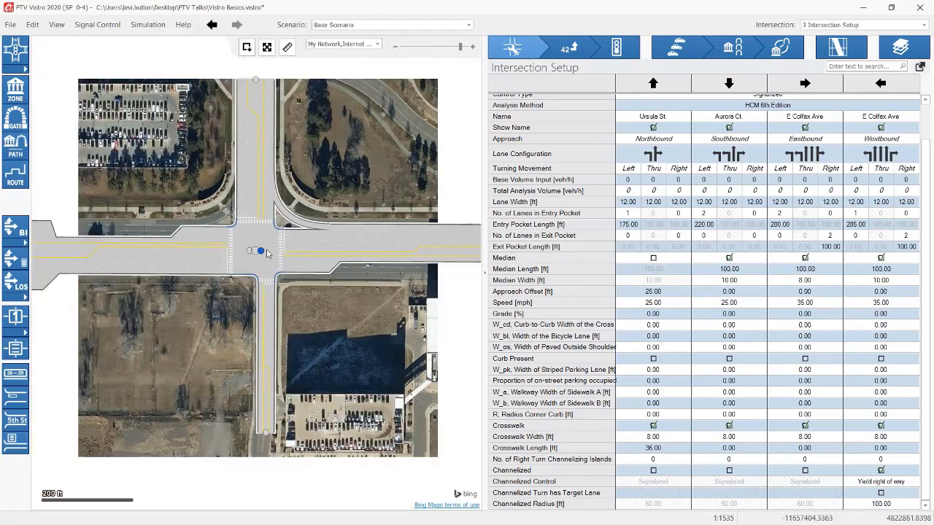
drag(268, 253, 262, 277)
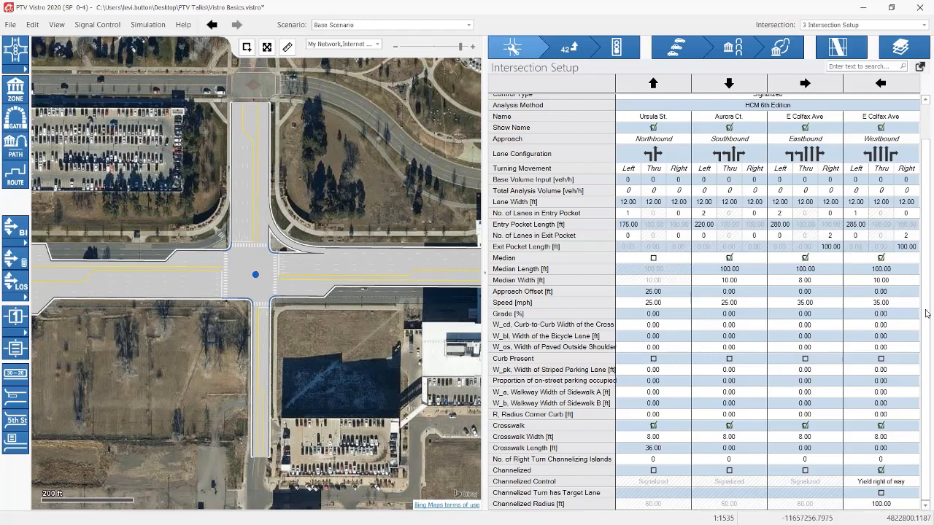
click(260, 372)
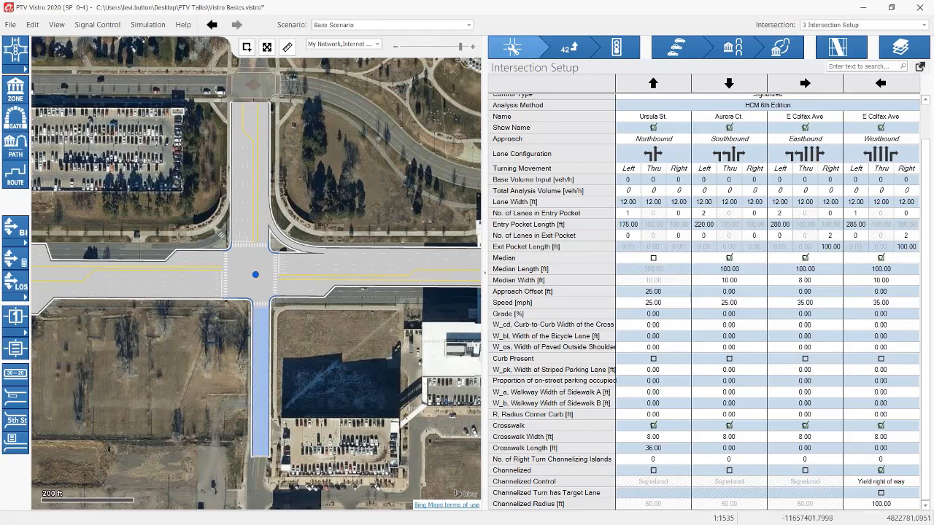
scroll(281, 348, up, 2)
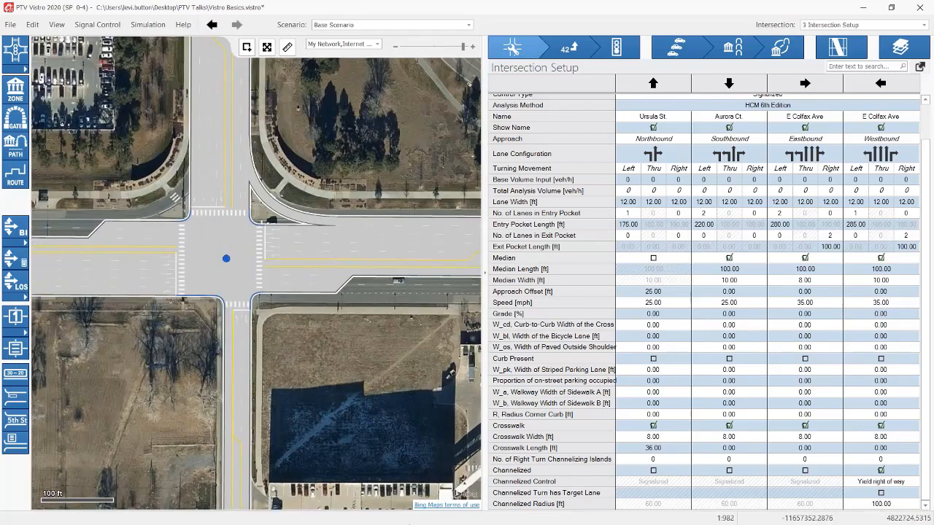
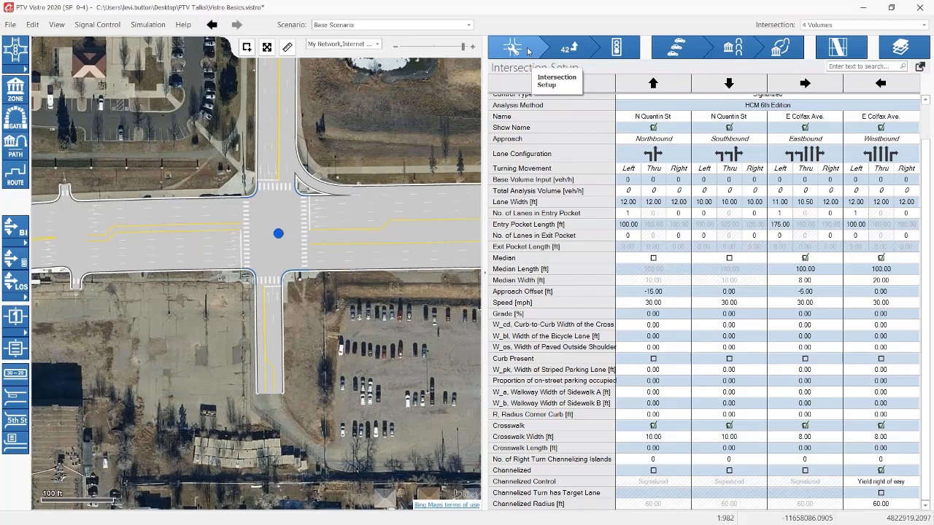
Open the volume settings of intersection 4 and bring its base volume inputs into view.
click(572, 48)
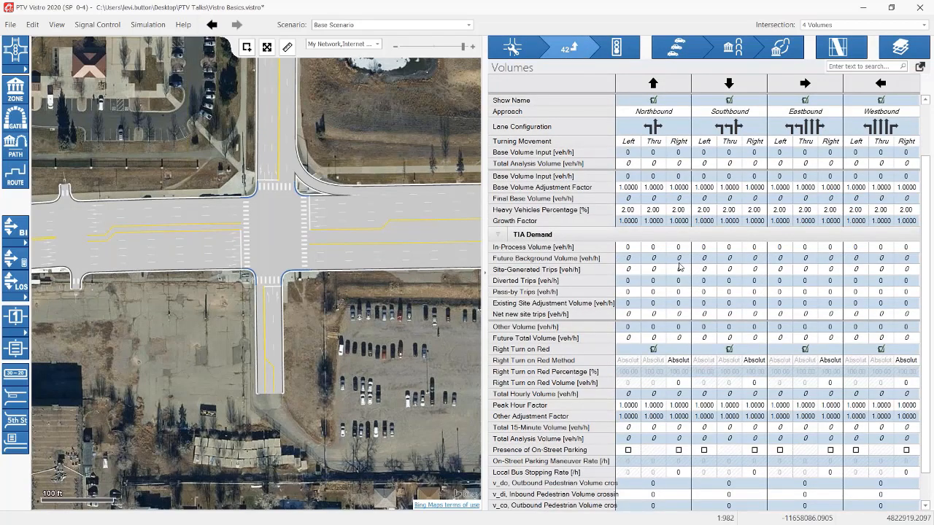
scroll(654, 259, up, 2)
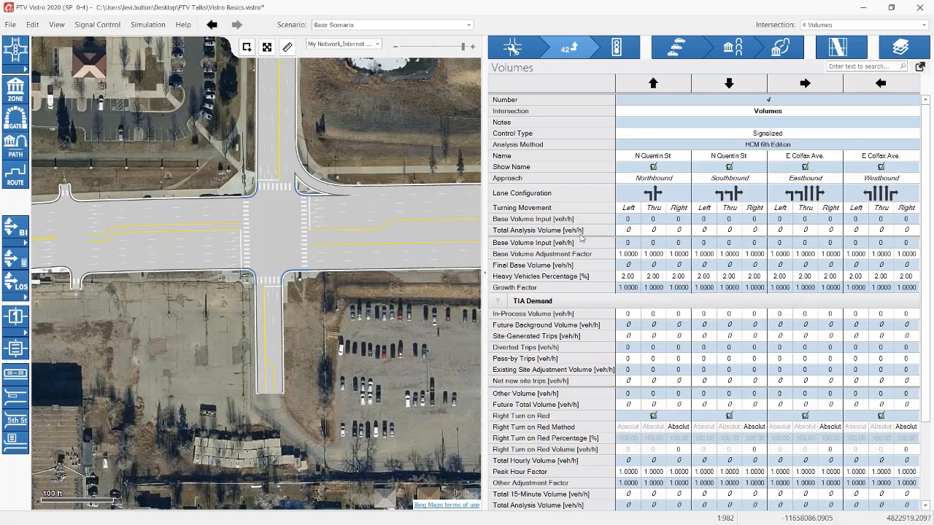
drag(445, 355, 411, 356)
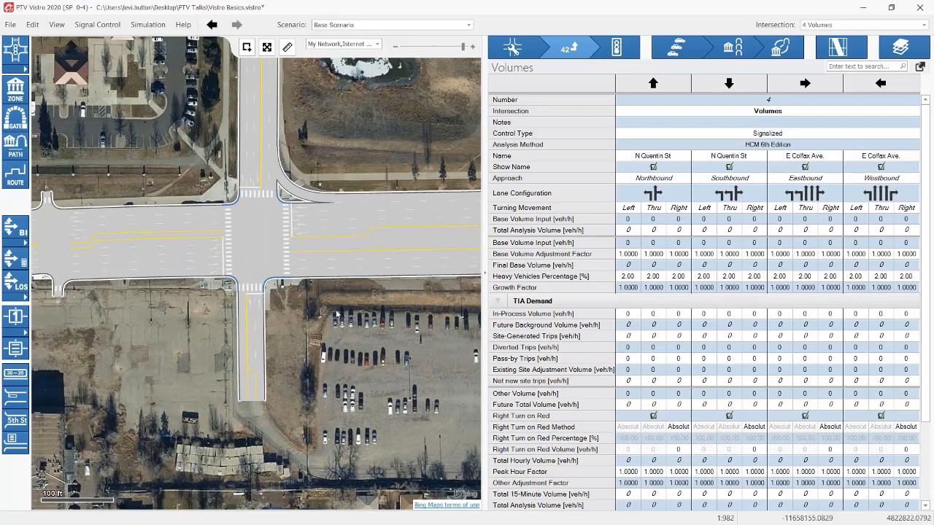
drag(344, 319, 338, 323)
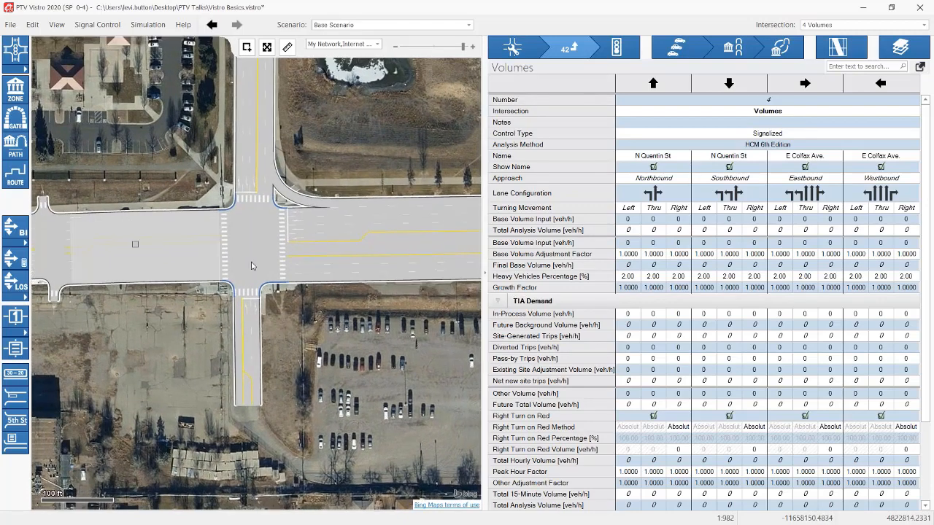
Display the base volume inputs beside the turning movement arrows on the map.
click(25, 236)
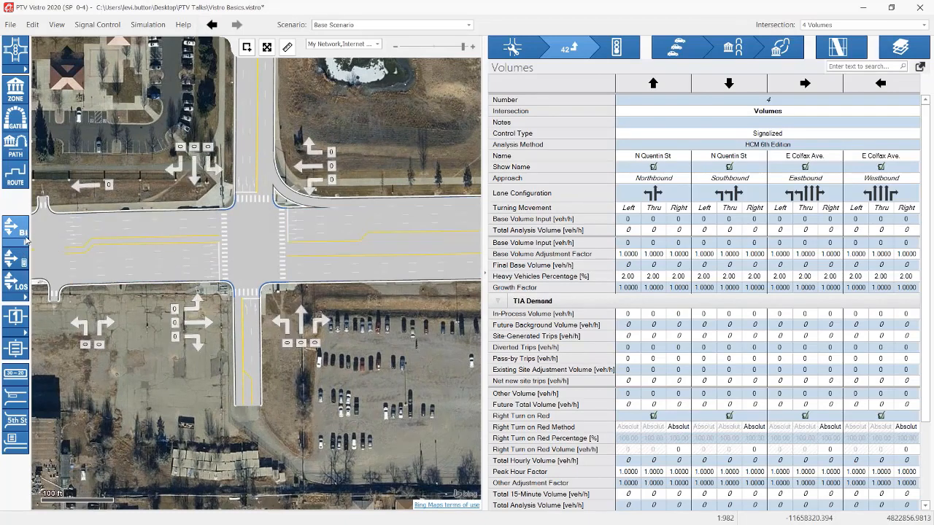
click(25, 244)
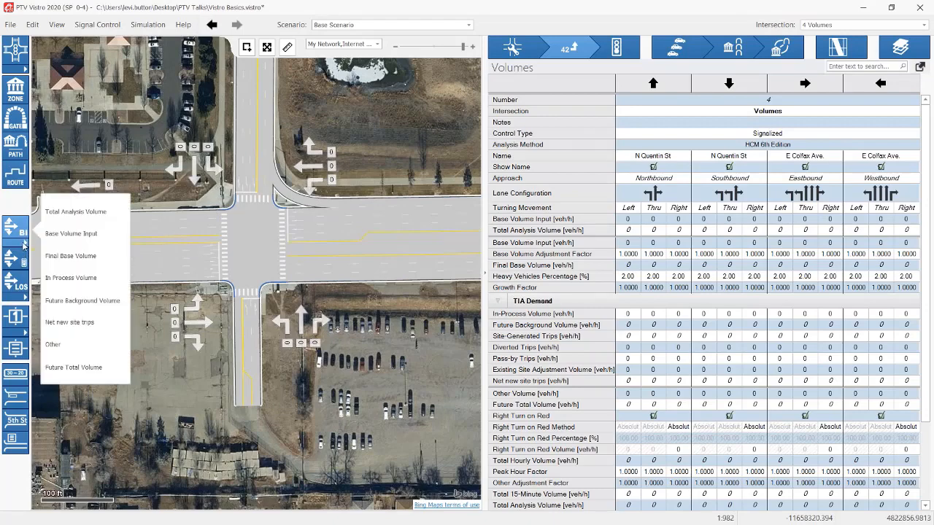
click(62, 235)
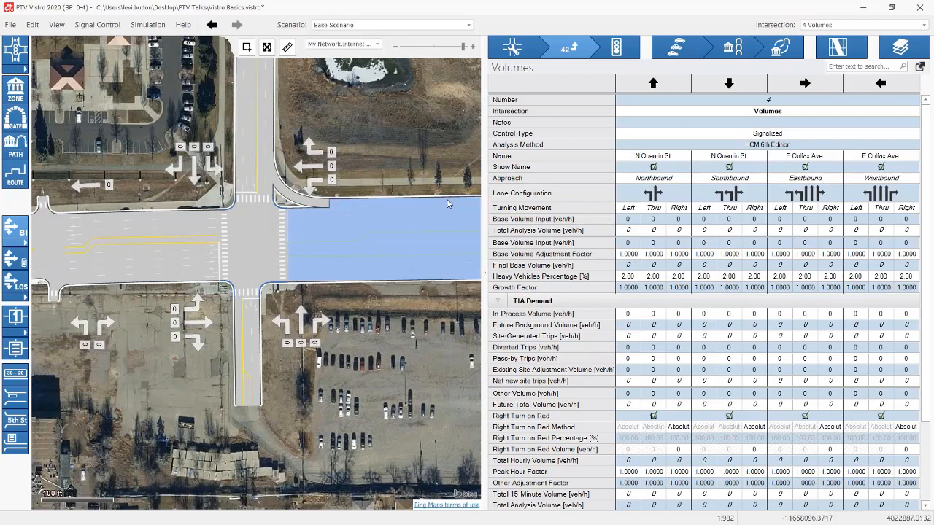
Examine how the westbound map arrows and the northbound and southbound base volume entries correspond to movements at intersection 4.
drag(432, 194, 413, 199)
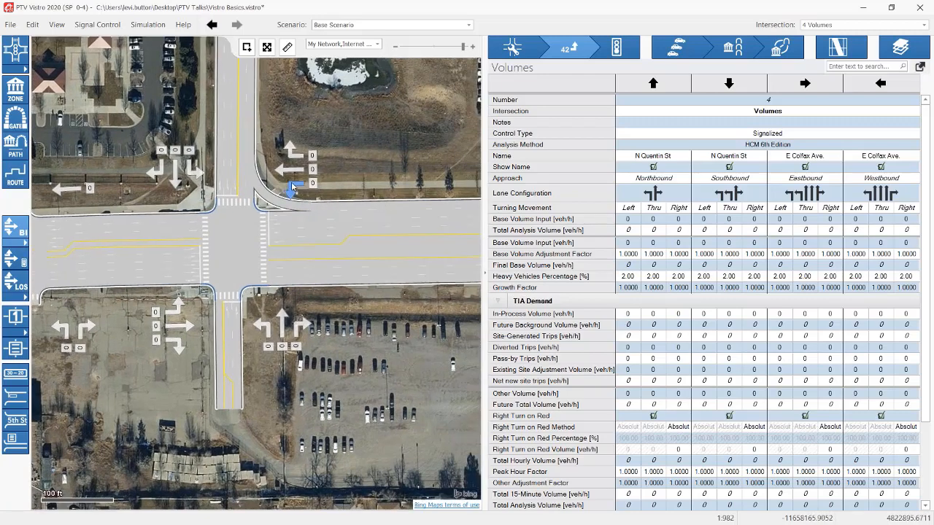
click(294, 190)
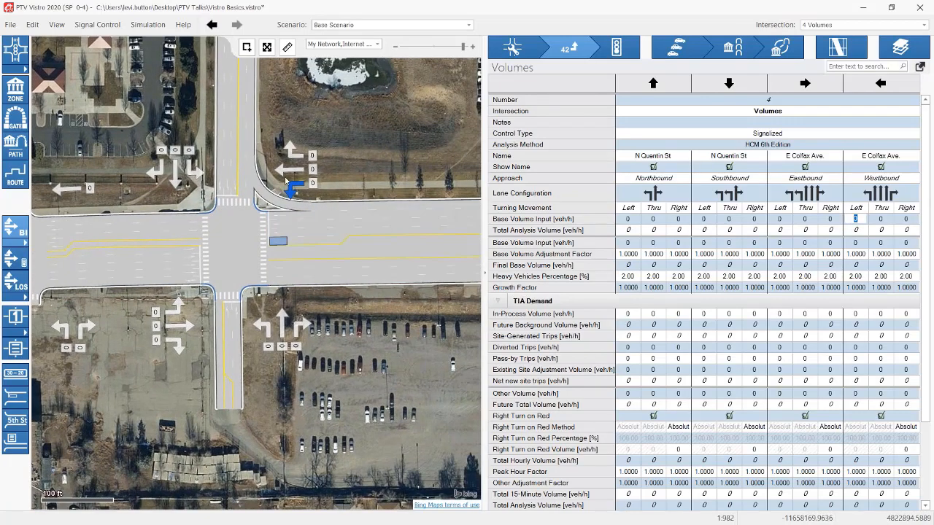
click(288, 168)
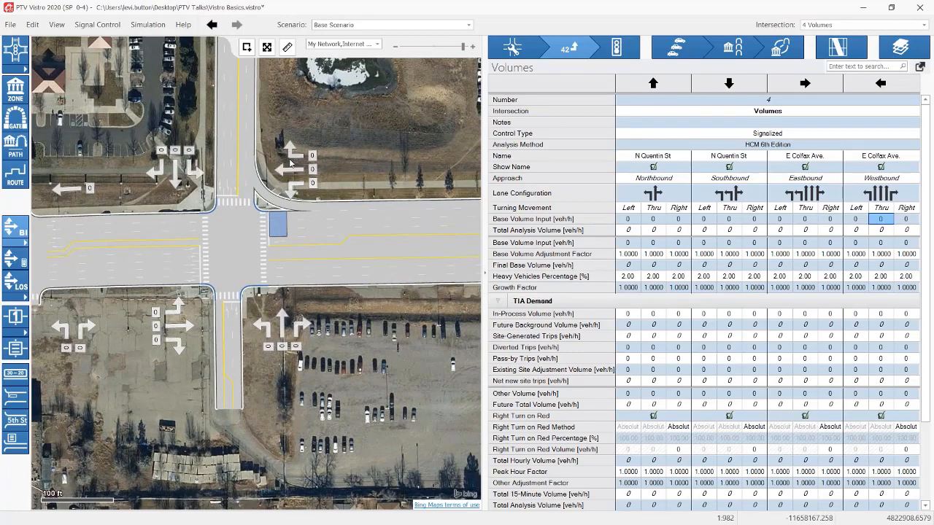
click(676, 222)
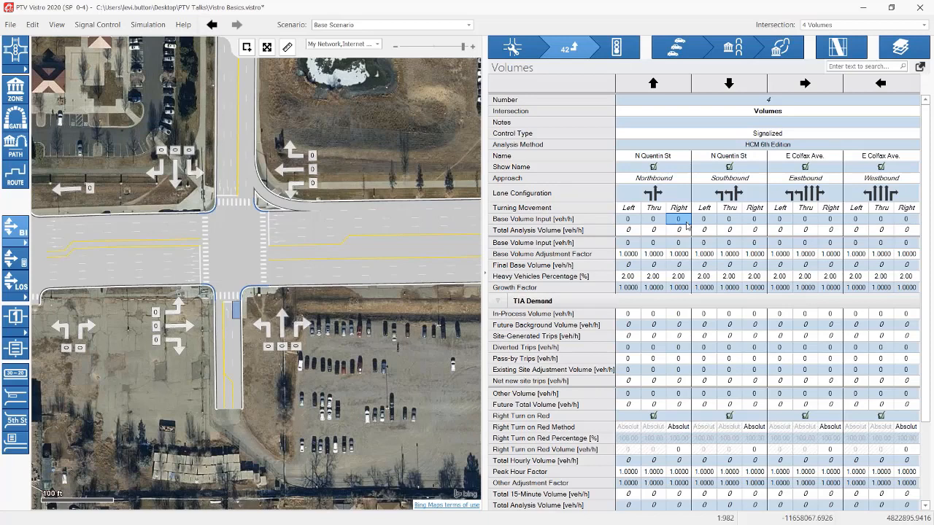
click(711, 225)
click(732, 223)
click(754, 225)
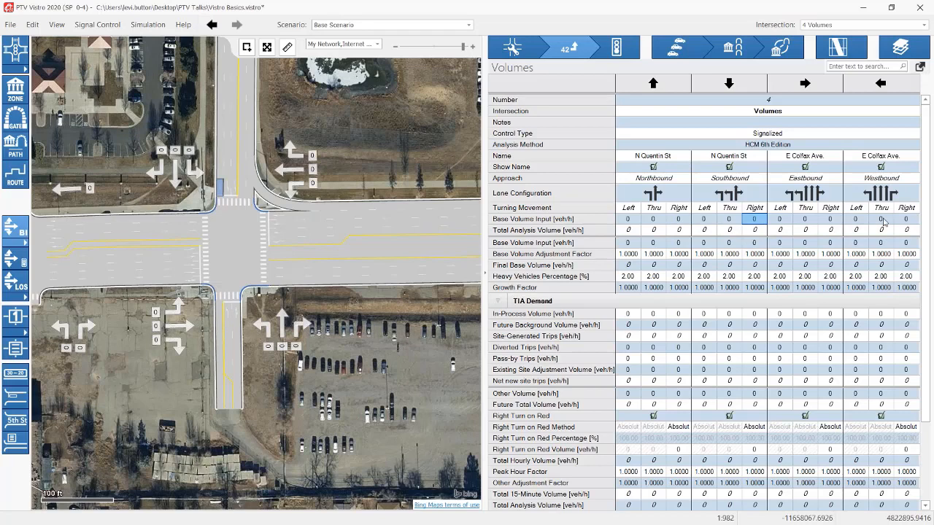
Look through the full list of volume parameters for intersection 4, down to the pedestrian and bicycle volumes.
key(alt+Tab)
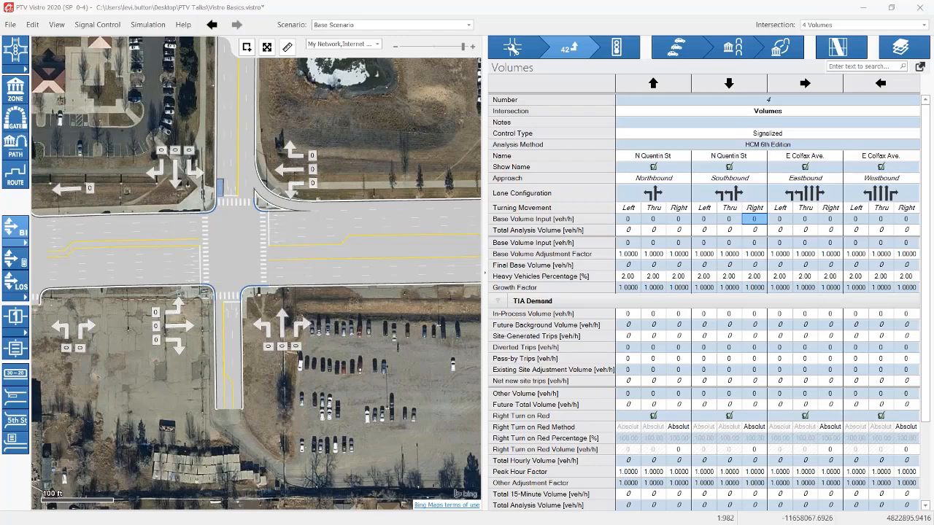
scroll(704, 442, down, 3)
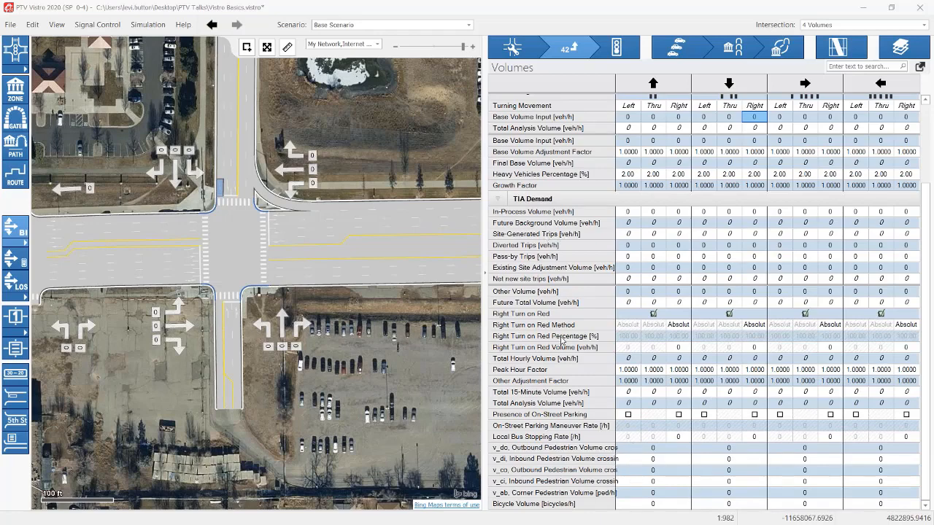
scroll(563, 340, up, 3)
scroll(572, 340, down, 3)
scroll(626, 297, up, 3)
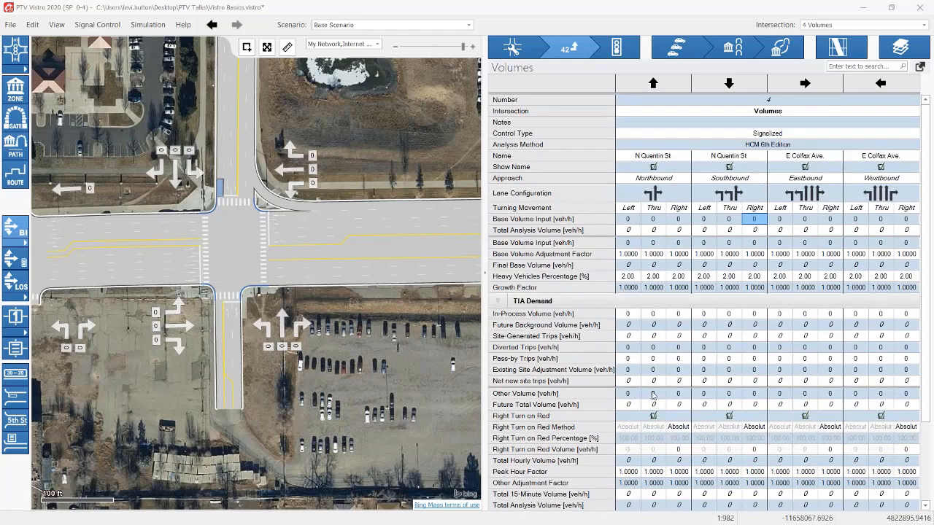
scroll(653, 394, down, 3)
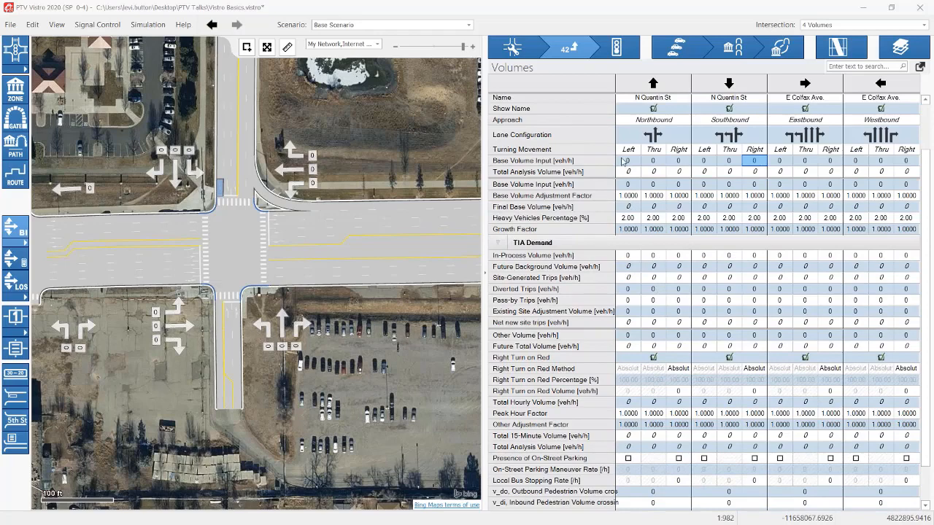
Review the northbound left turn's base volume, adjustment factor, final base volume, heavy vehicles, growth factor, future total and total analysis volume entries.
click(628, 184)
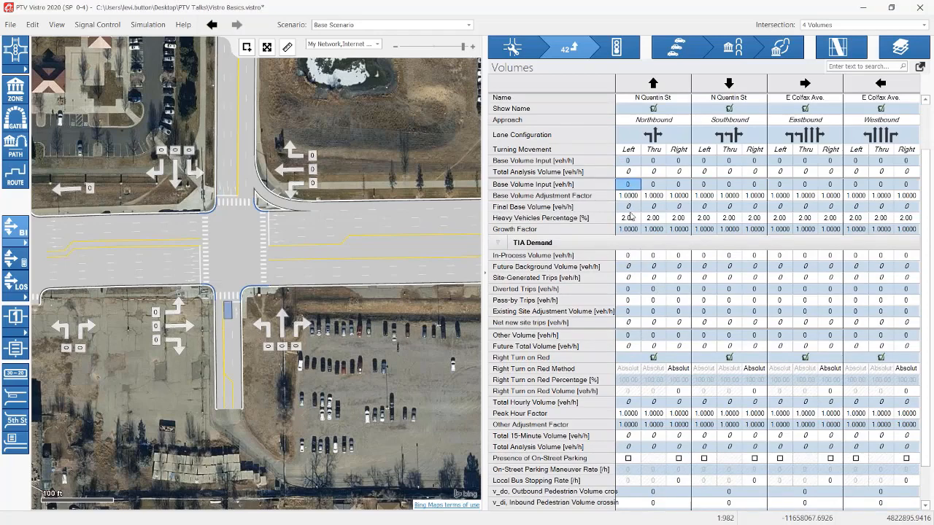
click(634, 196)
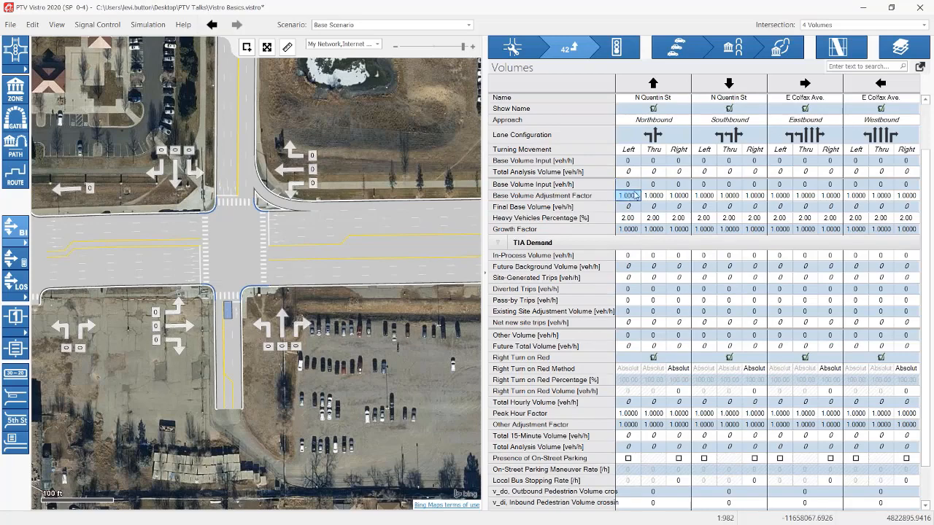
click(633, 208)
click(632, 221)
click(633, 227)
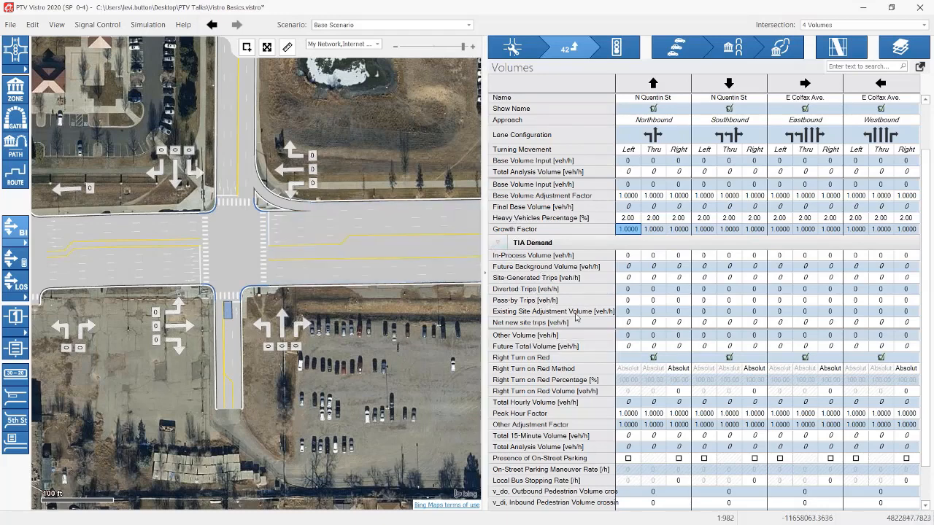
click(627, 346)
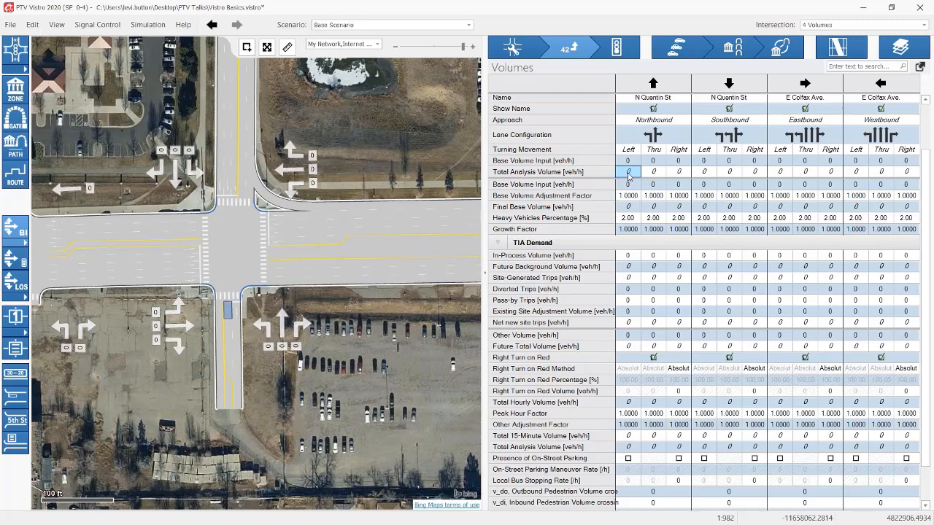
scroll(629, 176, up, 2)
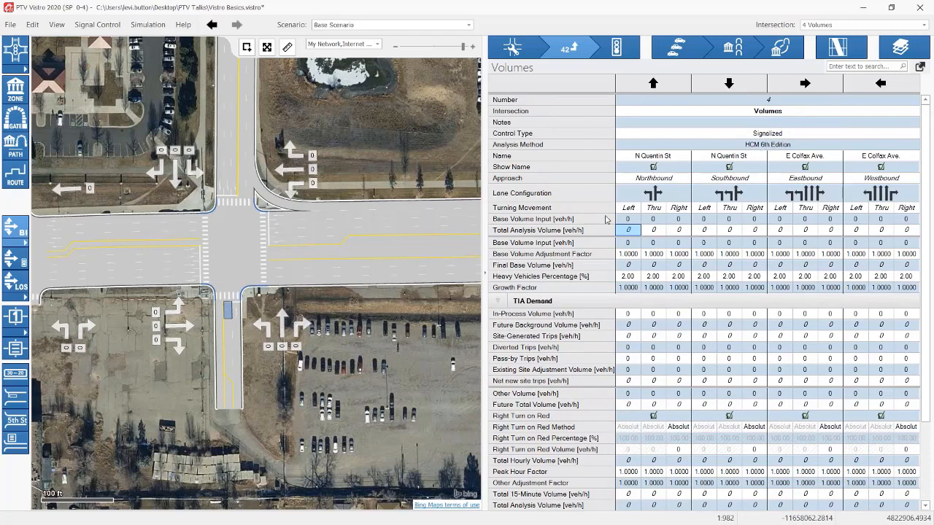
click(627, 229)
Set the northbound N Quentin St base volumes to 50 left, 125 through and 25 right veh/h.
click(628, 220)
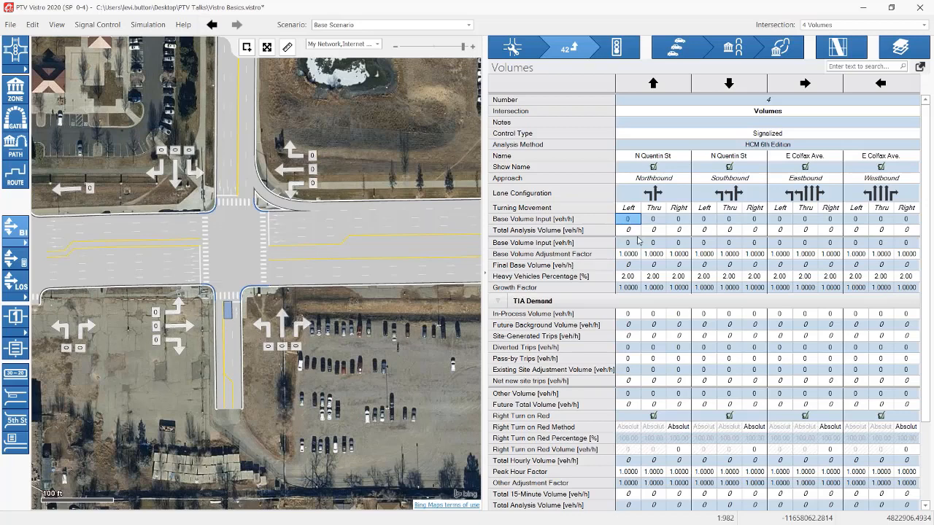
click(625, 243)
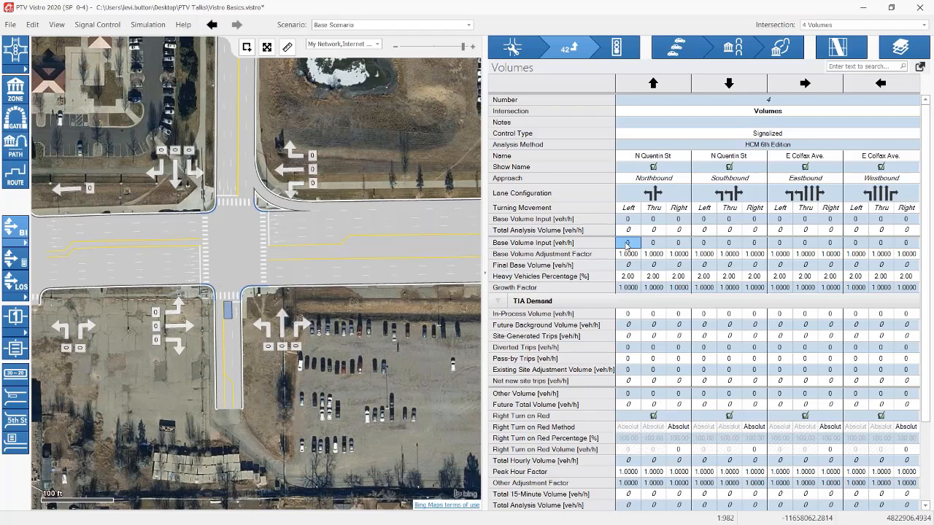
text(50)
key(Tab)
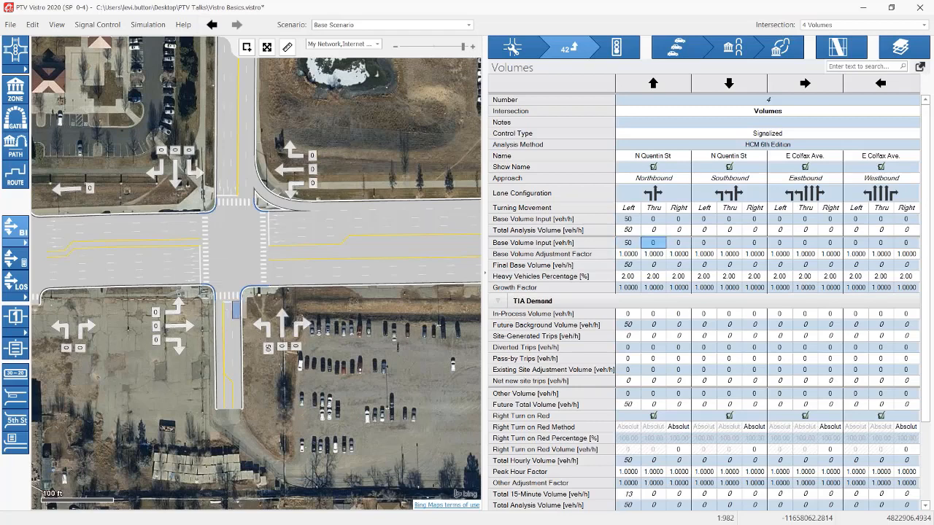
text(125)
key(Tab)
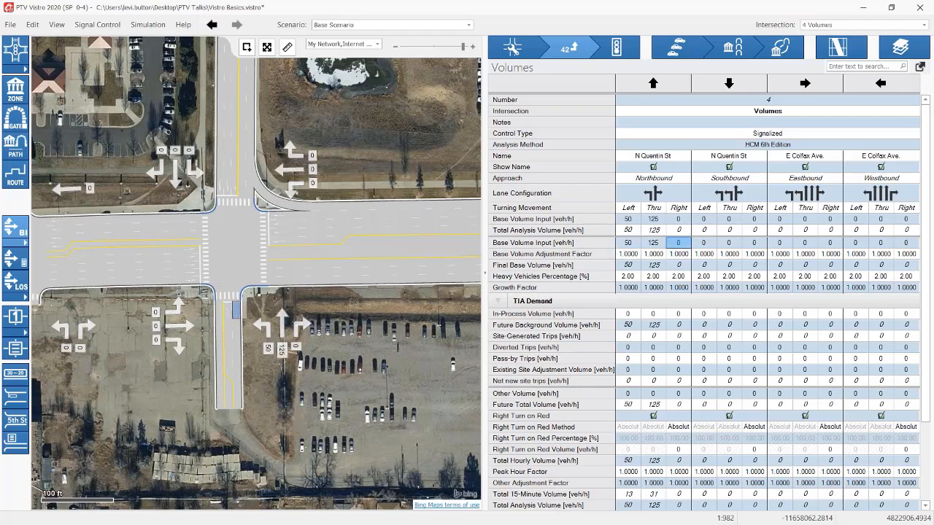
text(25)
key(Tab)
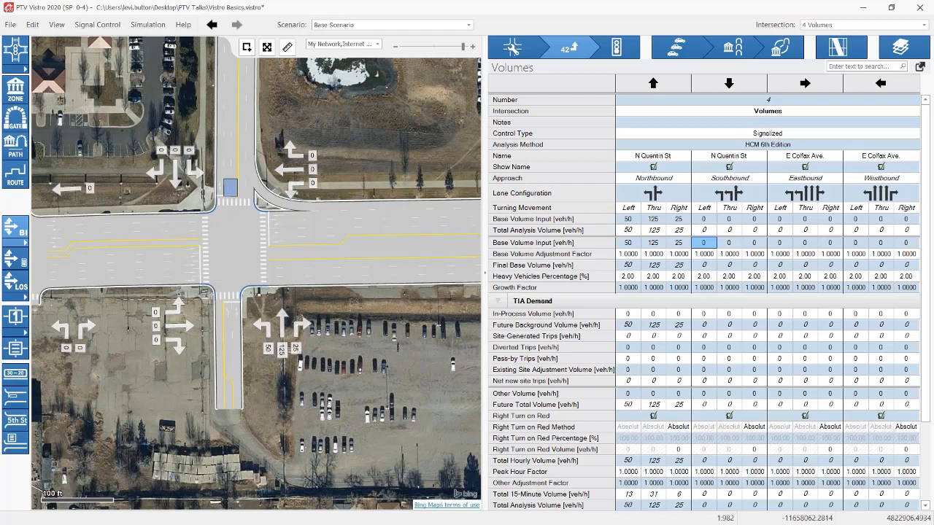
Set the southbound N Quentin St base volumes to 100 left, 125 through and 25 right veh/h.
text(100)
key(Tab)
text(125)
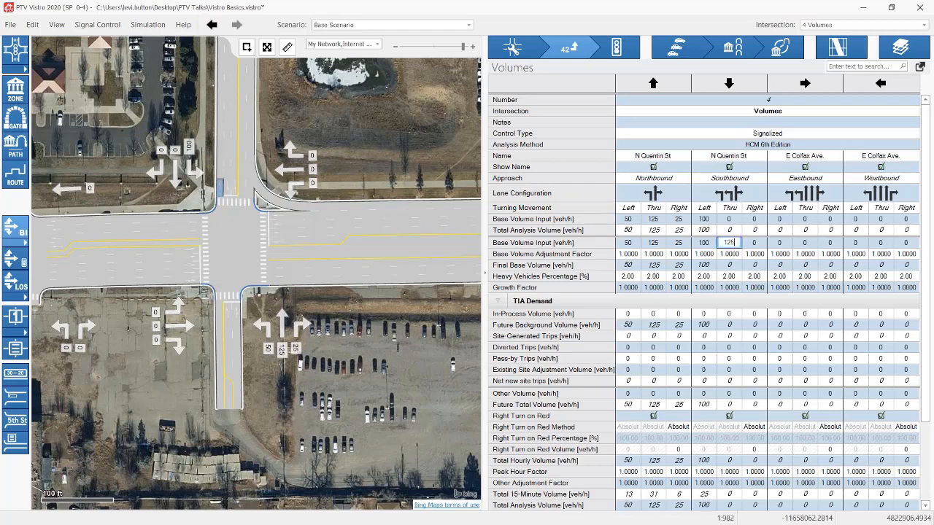
key(Tab)
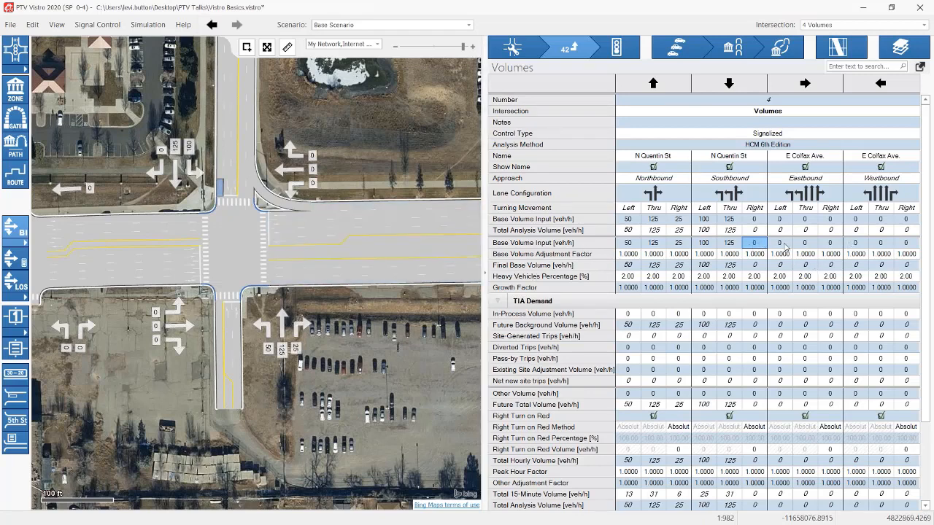
click(162, 172)
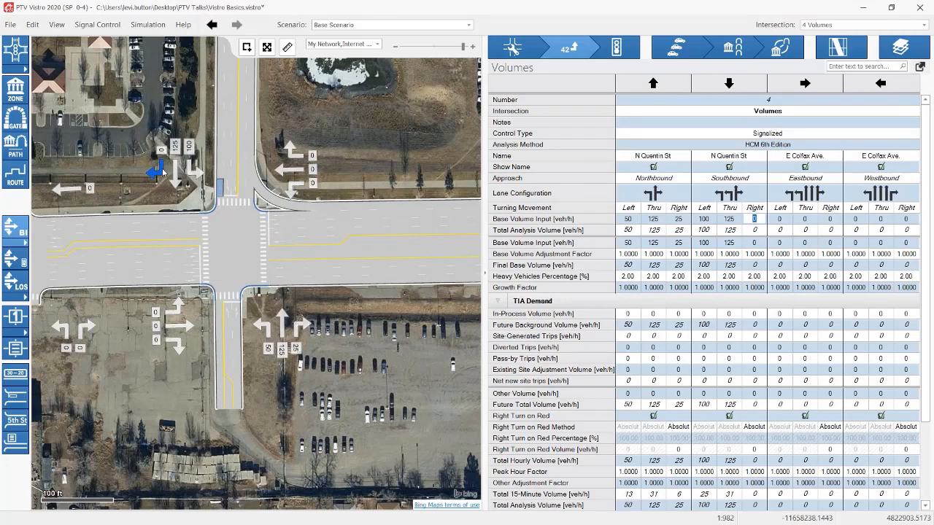
text(25)
key(Return)
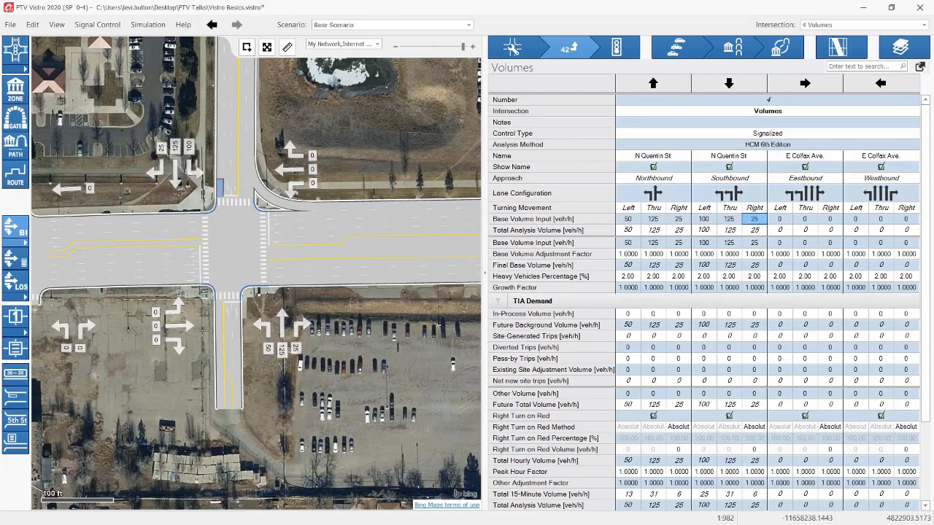
Set the eastbound E Colfax Ave base volumes to 250 left, 2125 through and 125 right veh/h.
click(175, 313)
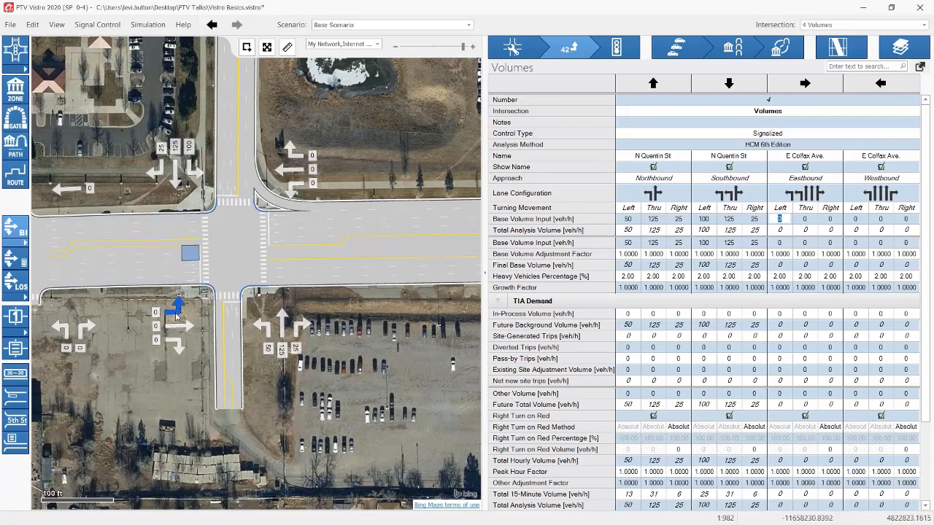
text(250)
key(Return)
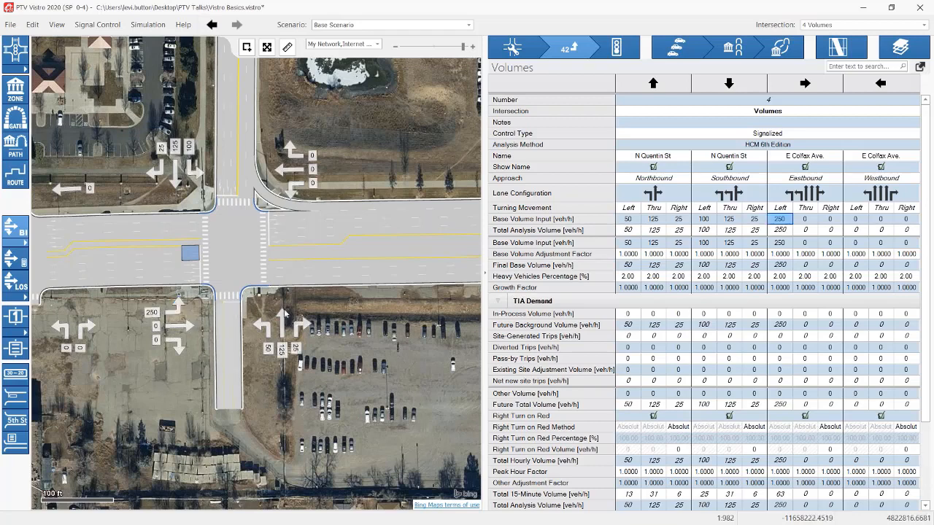
click(808, 220)
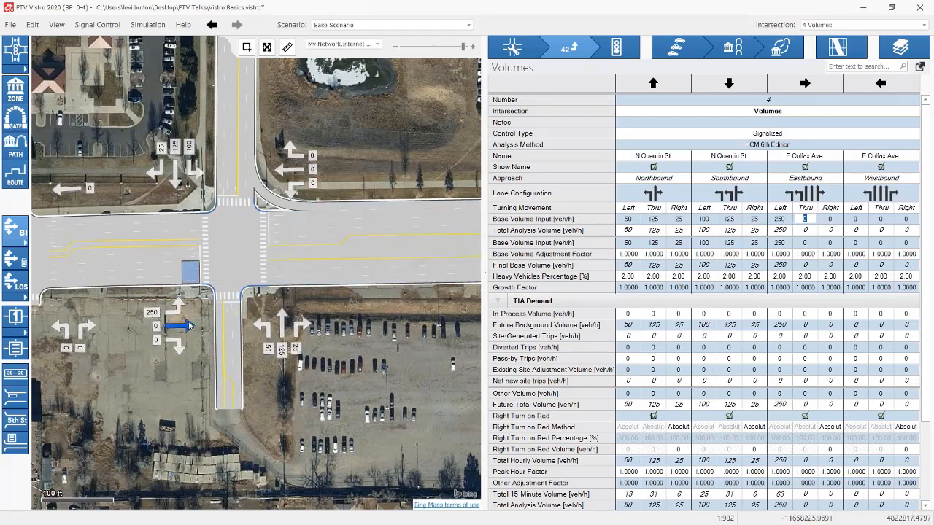
click(826, 223)
click(808, 222)
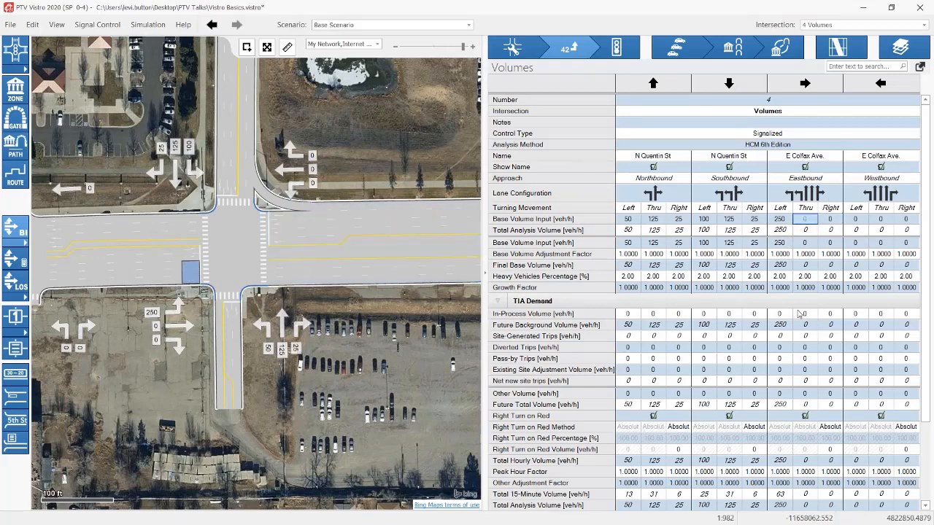
click(805, 243)
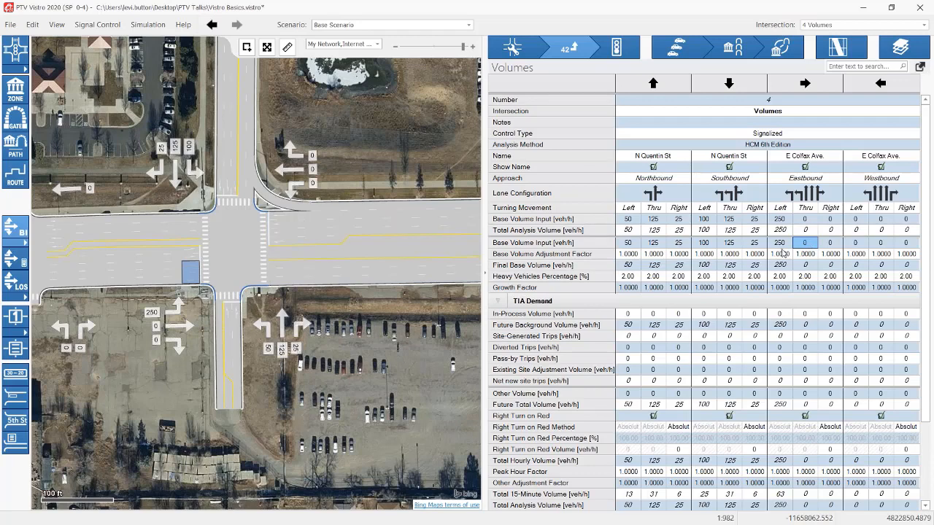
click(185, 330)
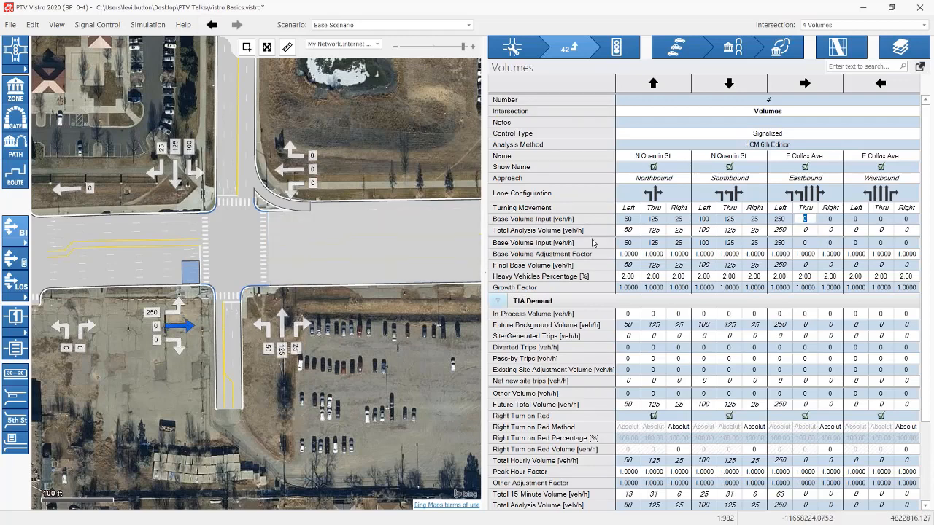
click(806, 242)
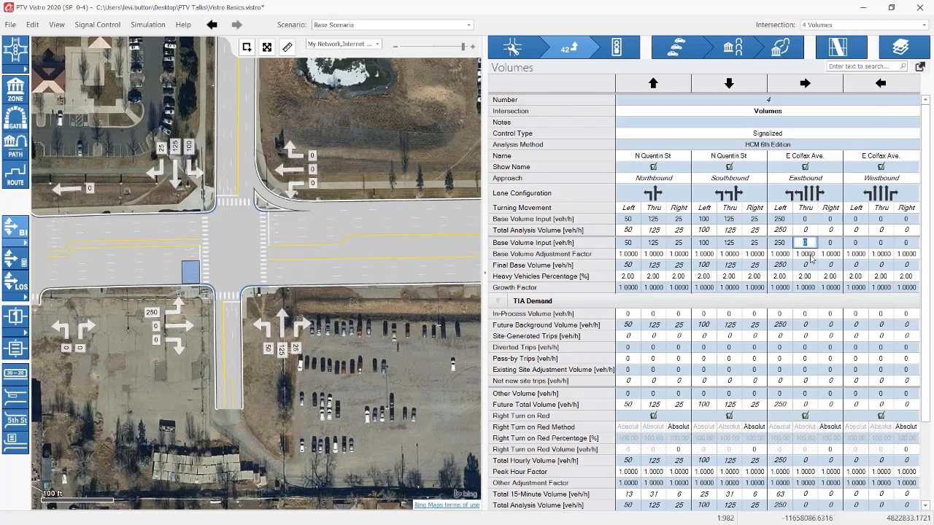
text(2125)
key(Tab)
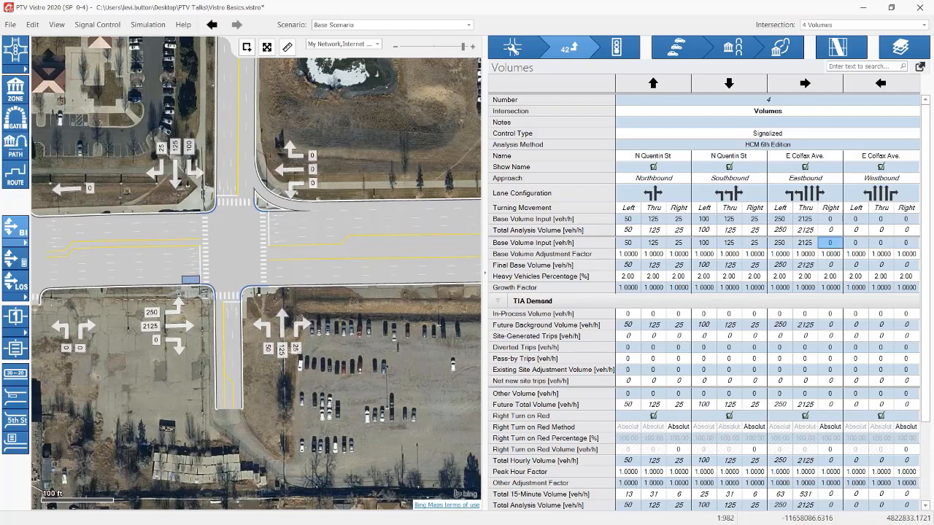
text(125)
key(Tab)
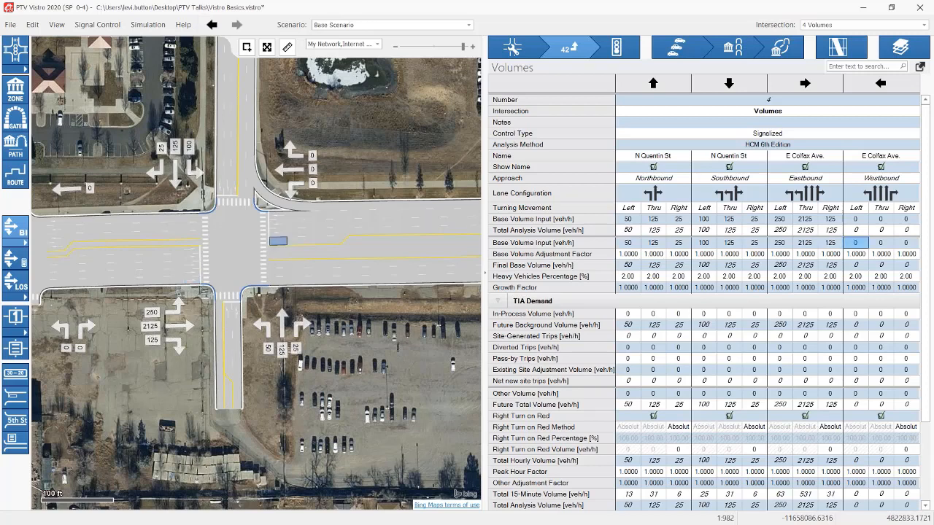
Set the westbound E Colfax Ave base volumes to 125 left, 2250 through and 125 right veh/h.
text(125)
key(Tab)
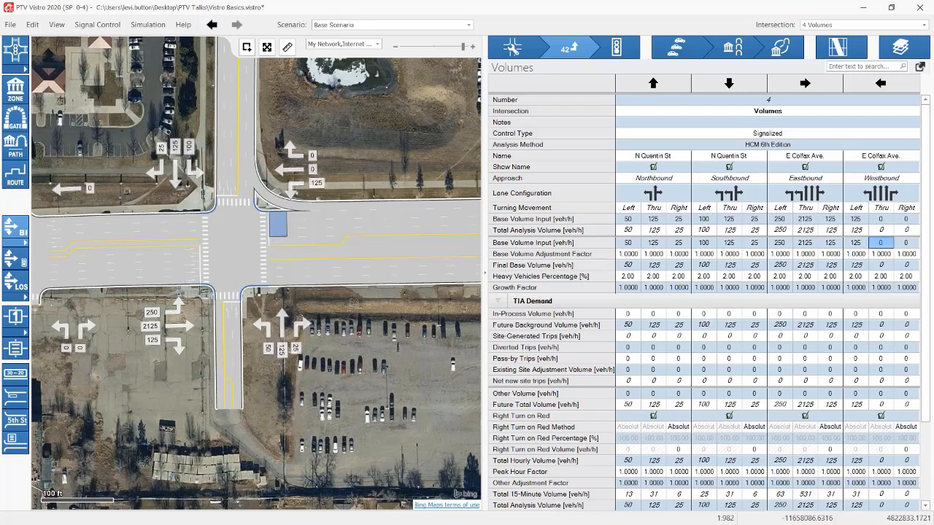
text(2250)
key(Tab)
text(125)
key(Tab)
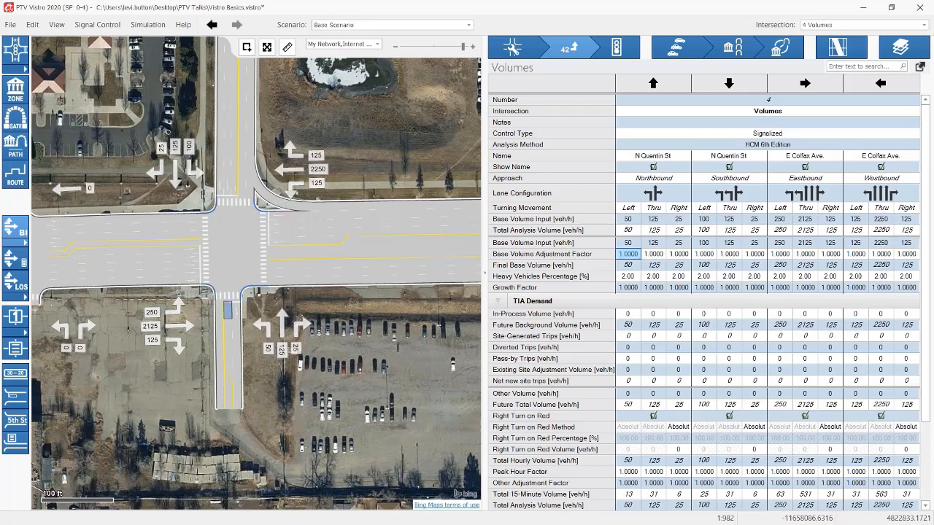
Review the base volume inputs across all four approaches and the northbound total analysis volumes.
click(627, 243)
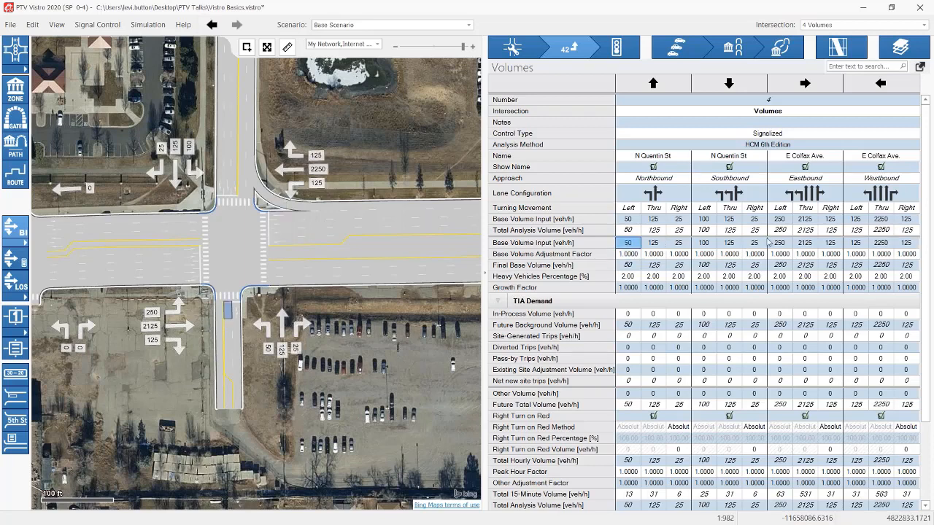
shift+click(906, 245)
click(627, 245)
drag(628, 222, 631, 231)
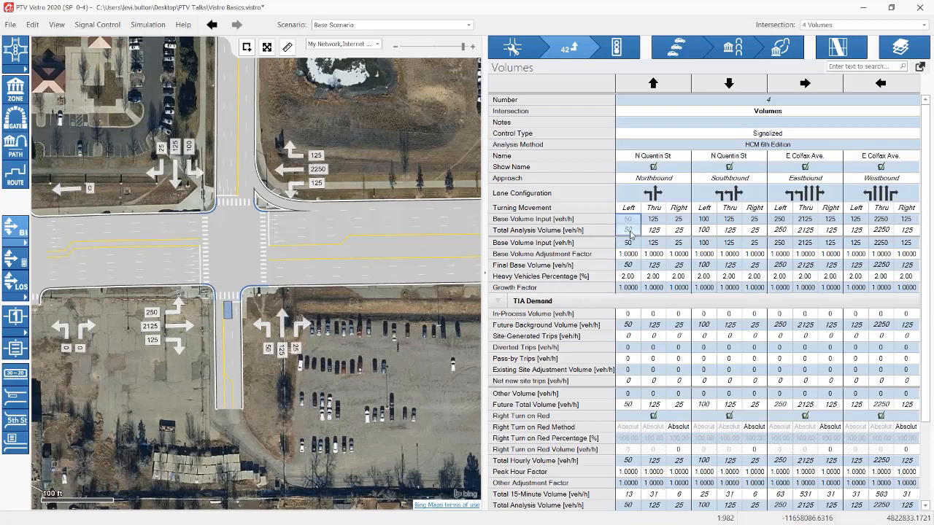
click(654, 230)
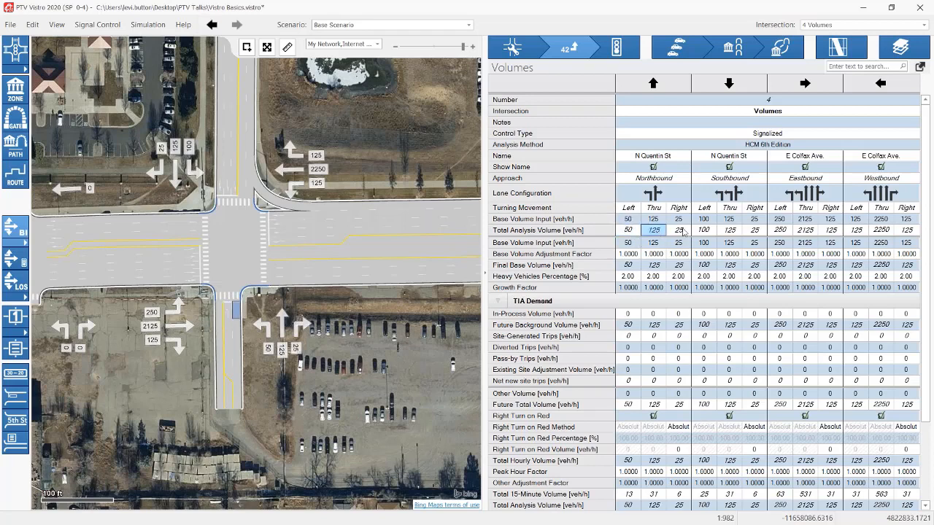
Set the heavy vehicles percentage to 0 for all three northbound N Quentin St movements.
click(629, 278)
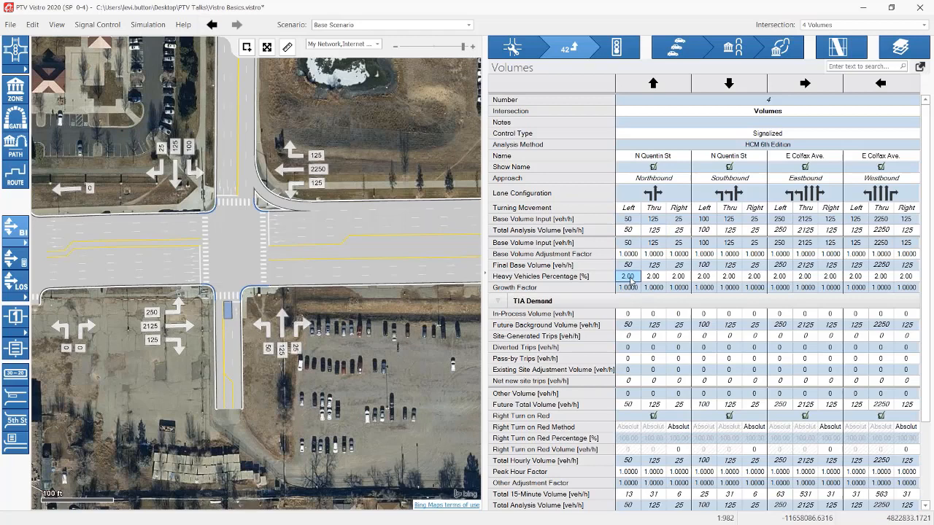
drag(630, 280, 685, 280)
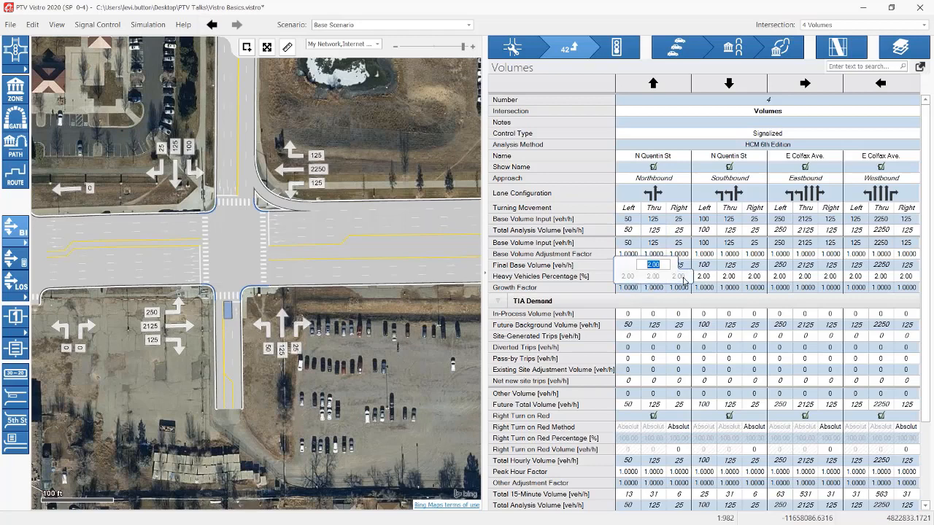
text(0)
Set the heavy vehicles percentage to 1.25 for all three southbound N Quentin St movements.
drag(702, 282, 766, 279)
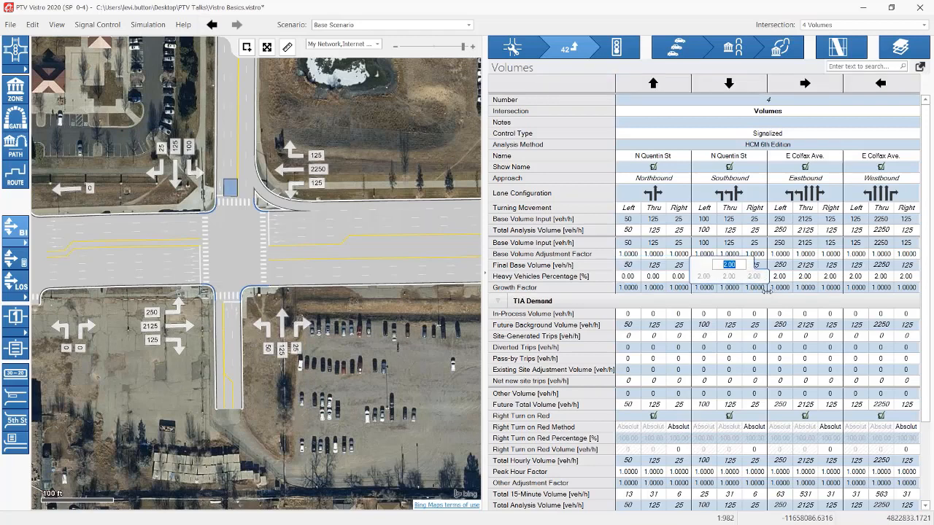
text(1.00)
key(BackSpace)
key(BackSpace)
text(25)
key(Return)
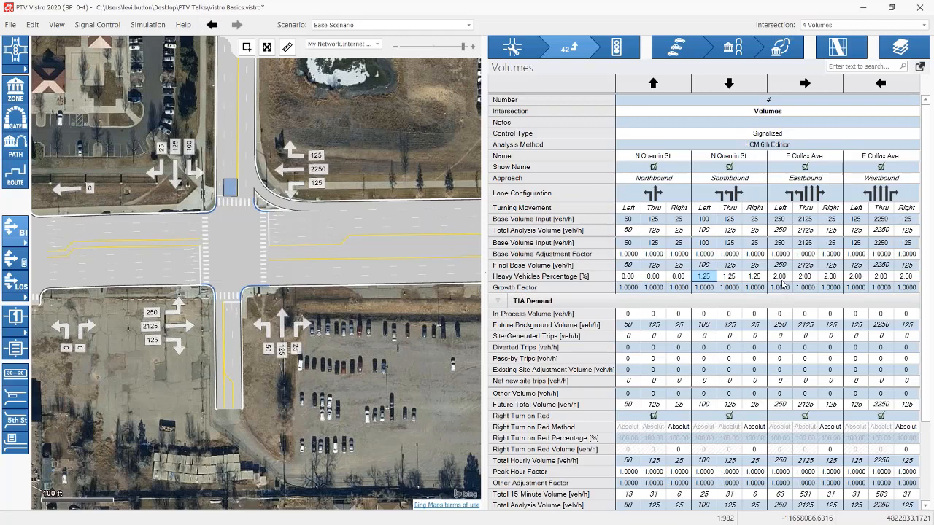
Set the heavy vehicles percentage to 4 for all eastbound and westbound E Colfax Ave movements.
drag(779, 277, 911, 279)
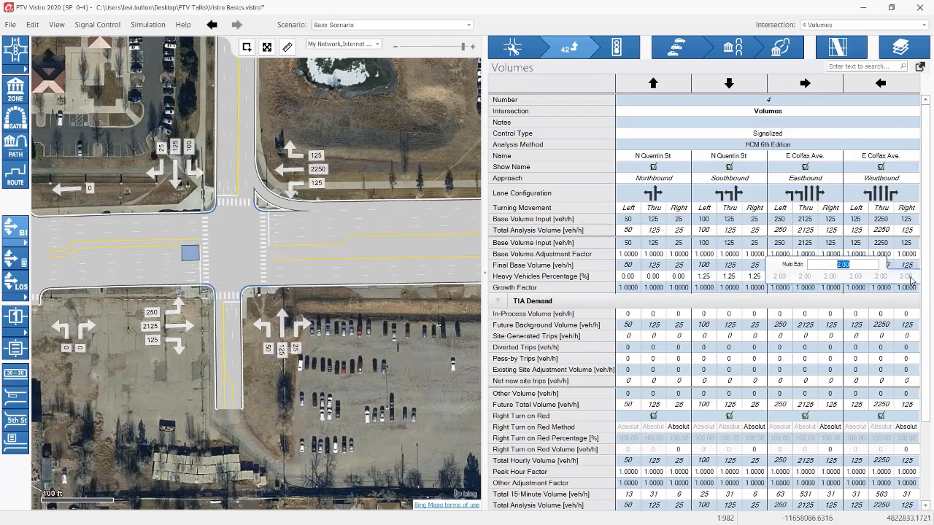
text(4)
key(Return)
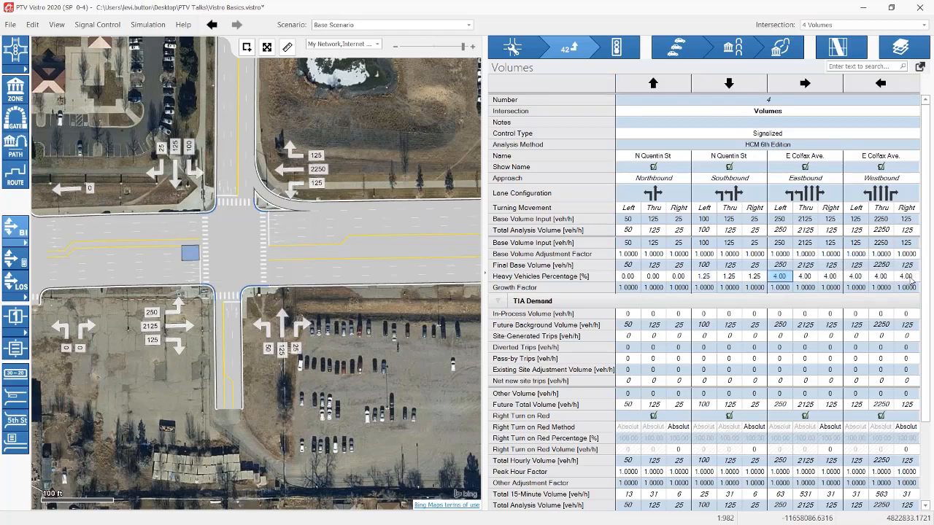
Set the northbound left turn's growth factor to 1.05.
click(629, 289)
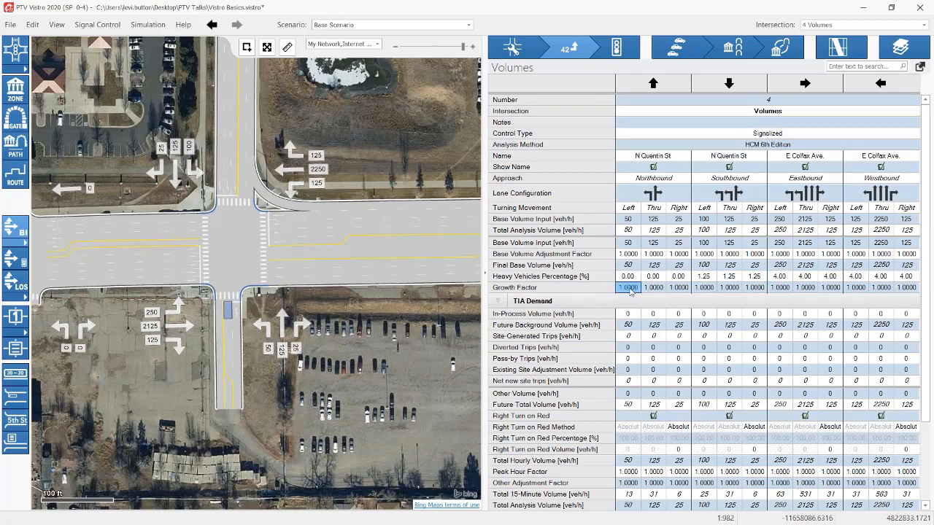
click(630, 289)
text(5)
key(Return)
Compare the northbound left turn's base volume, adjustment factor and growth factor with its total analysis volume.
click(628, 254)
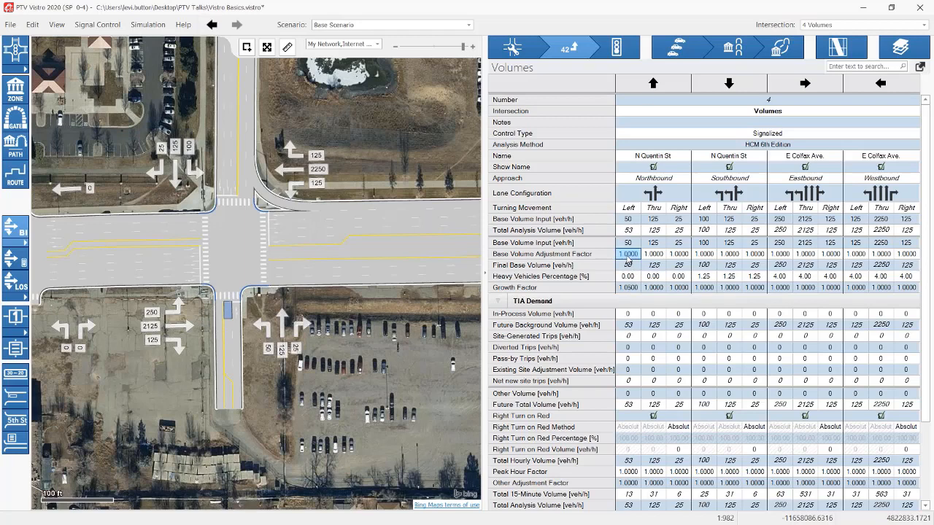
click(629, 243)
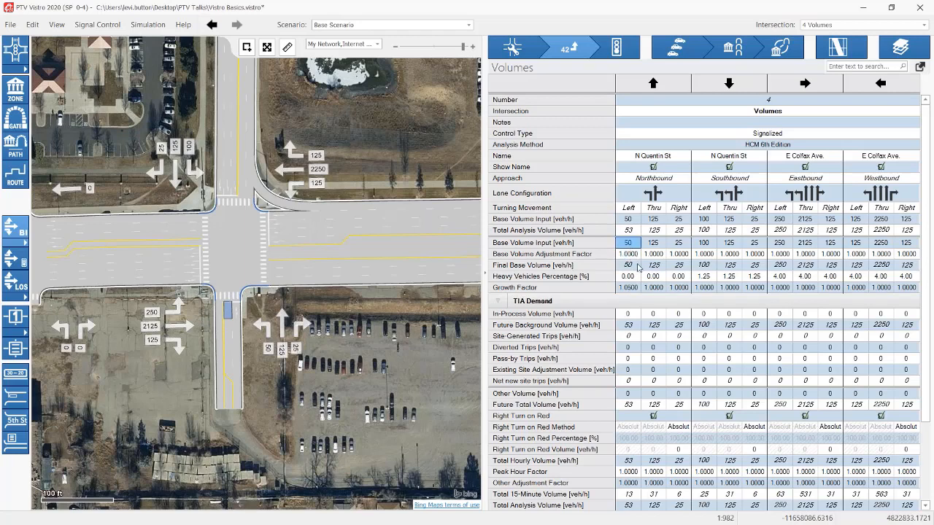
click(632, 291)
click(635, 232)
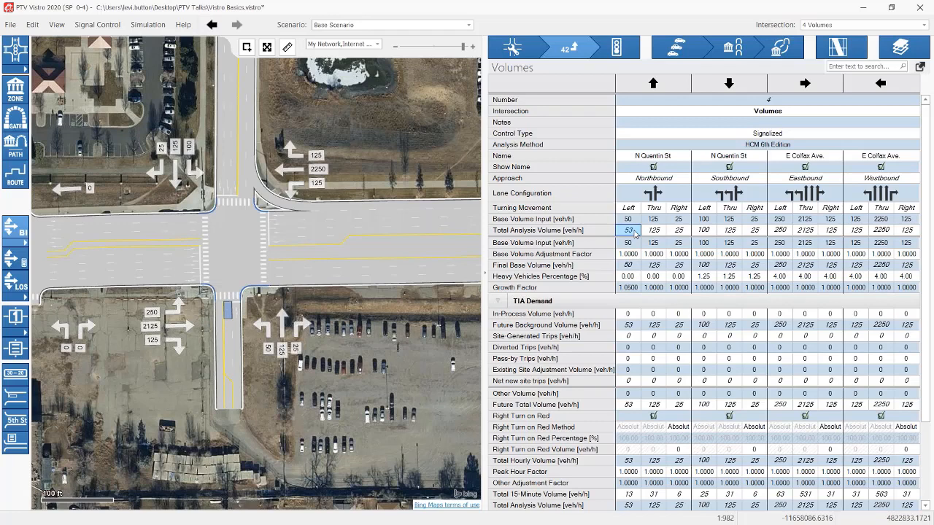
Reset the northbound left turn's growth factor to 1.0000.
click(629, 289)
text(1)
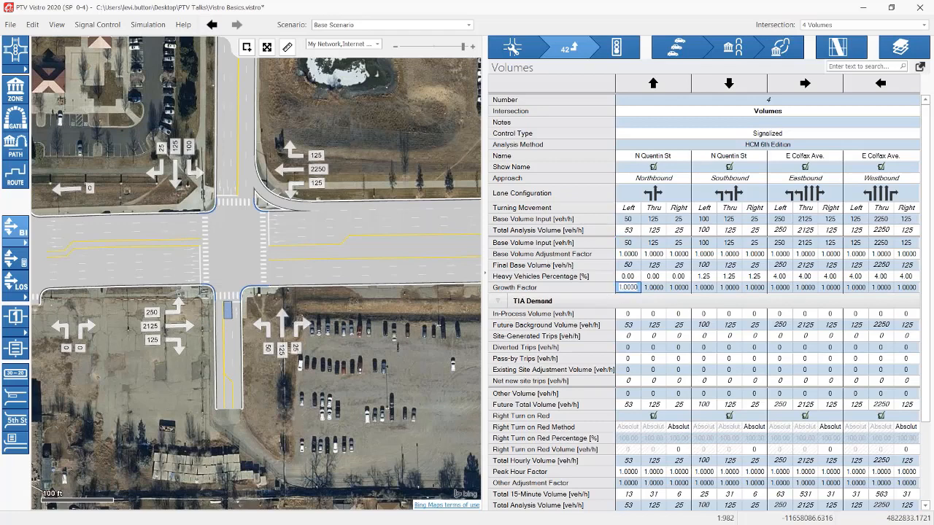
click(656, 290)
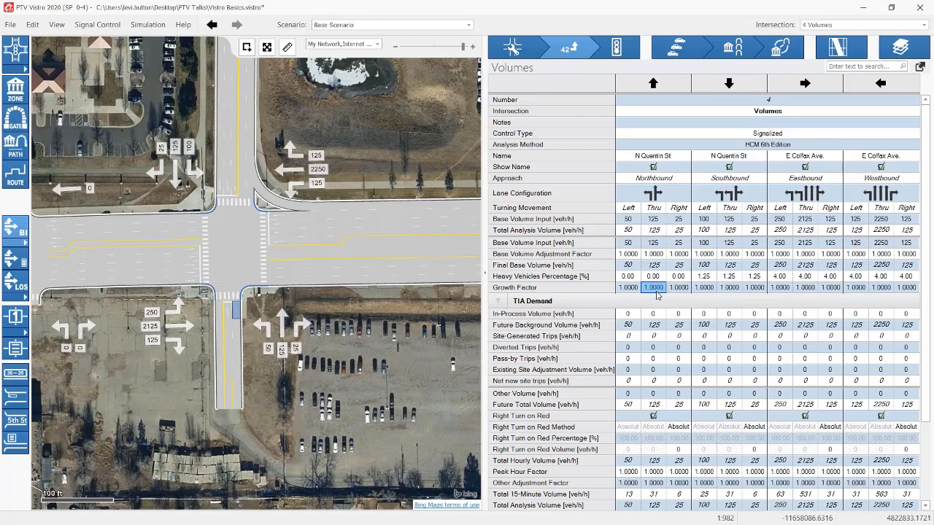
click(32, 24)
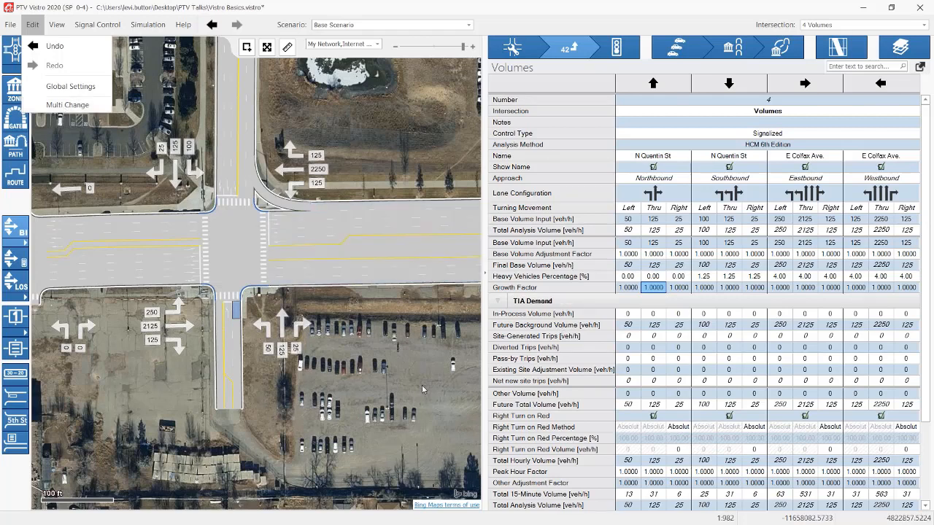
click(392, 397)
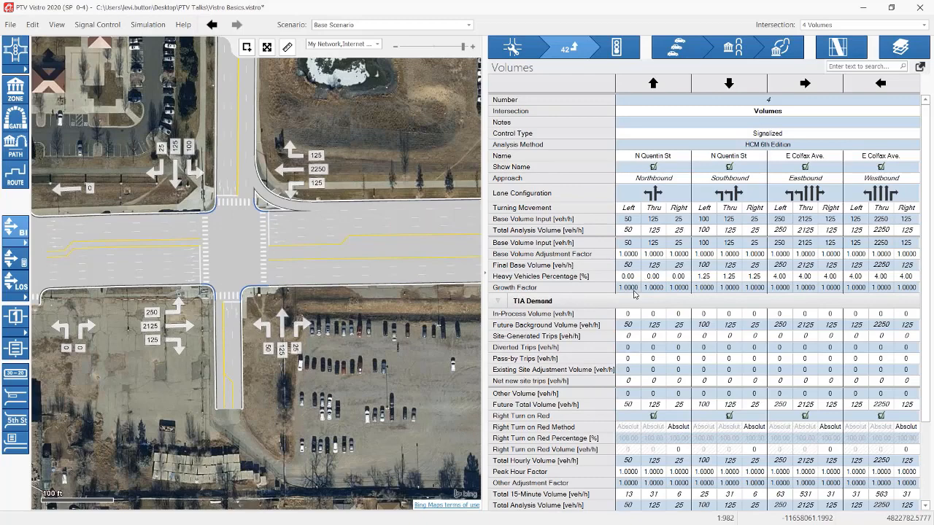
Collapse the TIA Demand section of the volume table.
scroll(629, 297, down, 1)
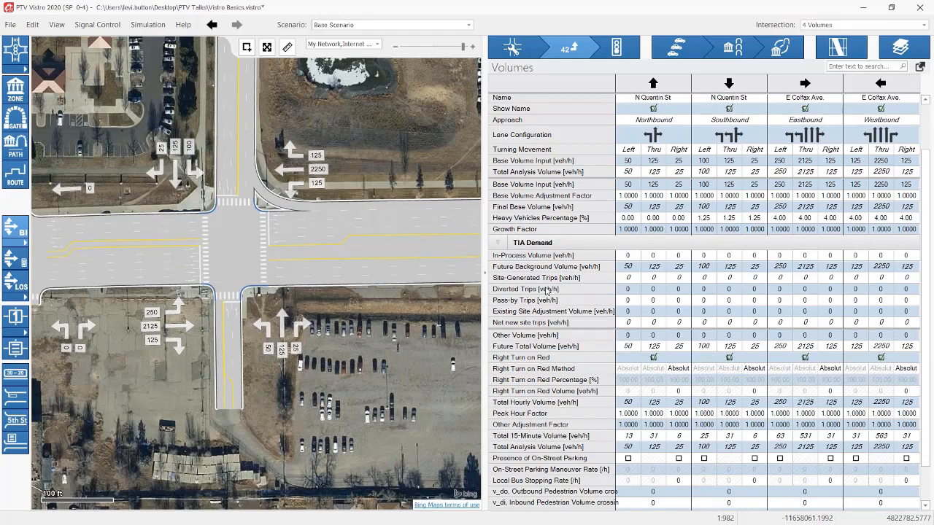
click(499, 245)
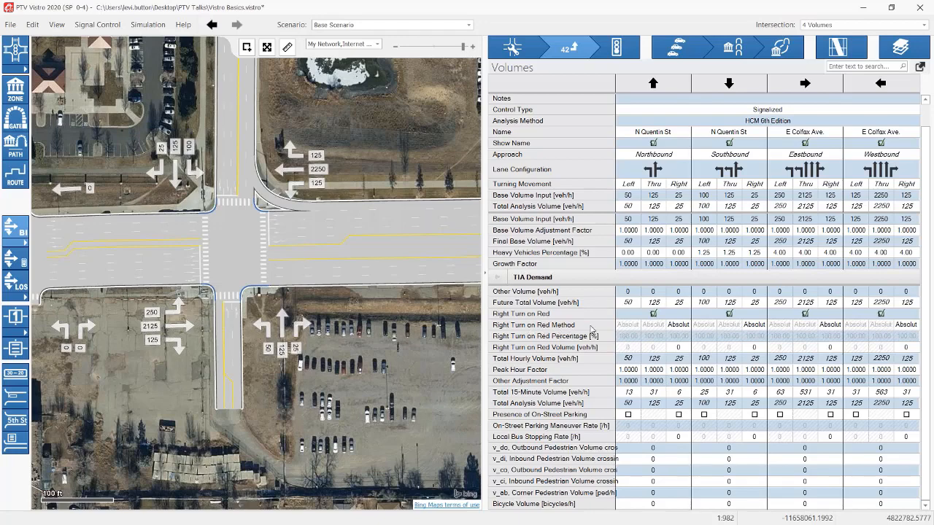
Keep the northbound right turn's Right Turn on Red Method at Absolute Value and set its right-turn-on-red volume to 10 veh/h.
click(683, 327)
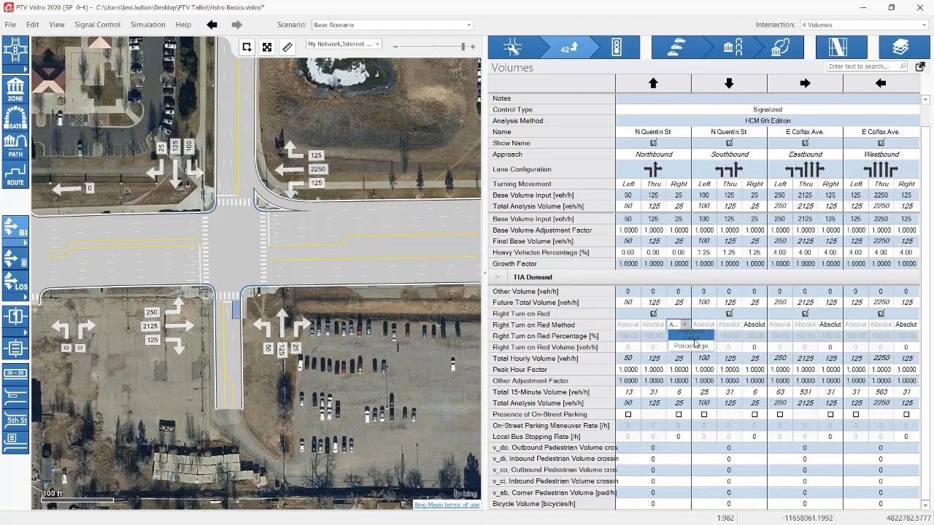
click(684, 335)
click(681, 348)
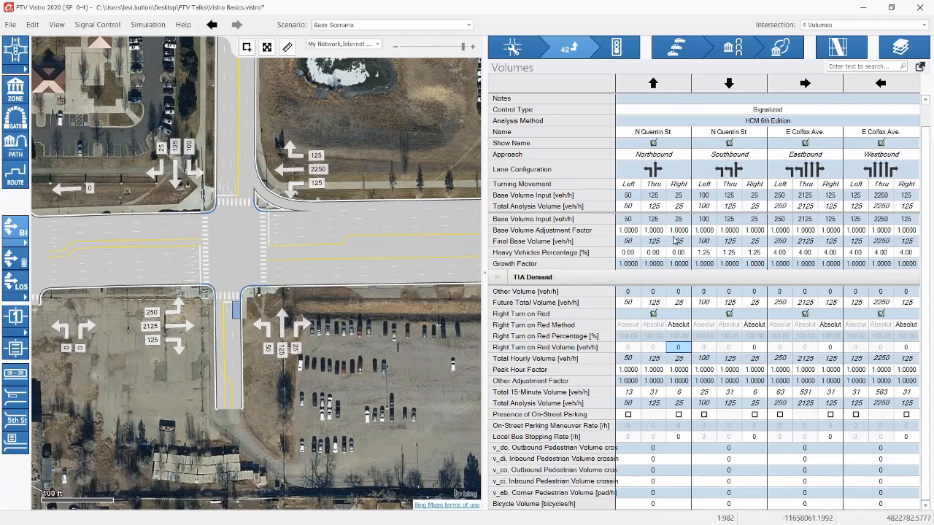
click(679, 349)
text(10)
key(Return)
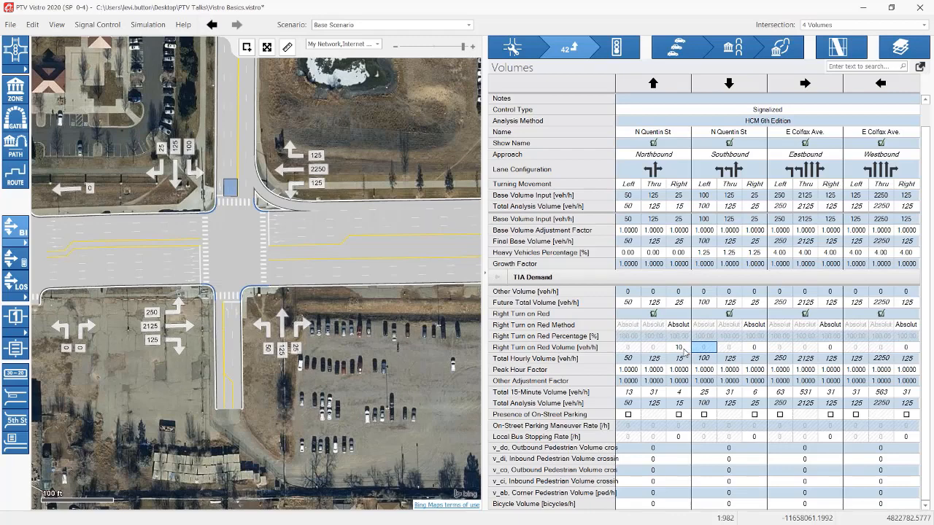
Open the Right Turn on Red Method choices for the northbound right turn.
click(685, 349)
click(684, 325)
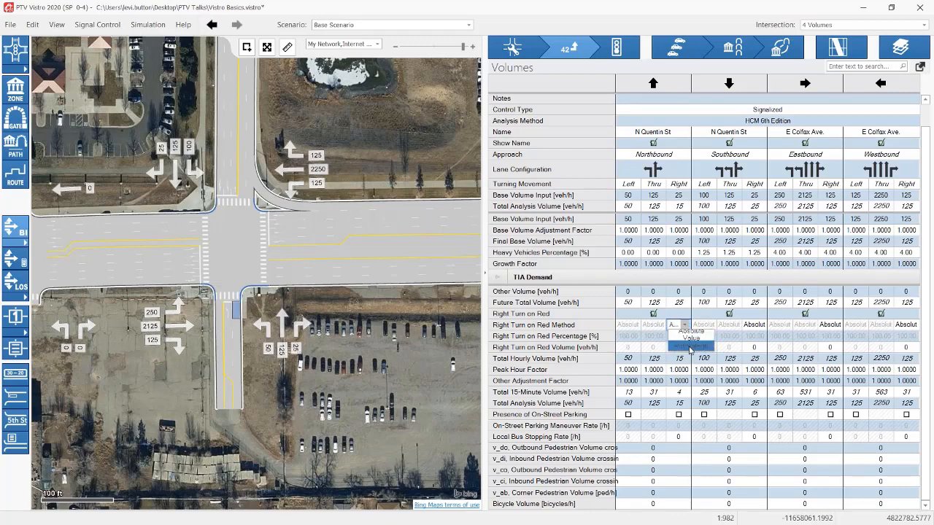
Switch the northbound right turn's Right Turn on Red Method to percentage and set its percentage to 16.
click(690, 347)
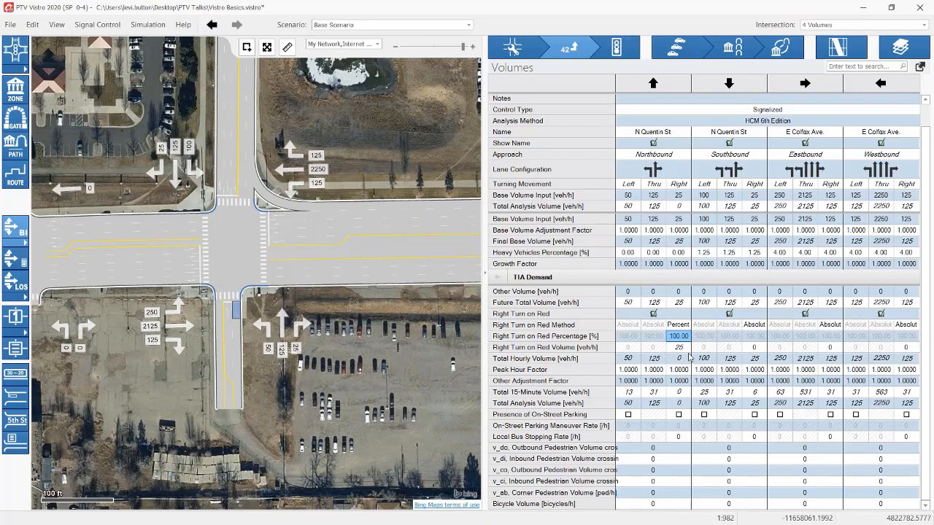
text(16)
key(Return)
Try a northbound right-turn Base Volume Input of 50 veh/h and restore it to 25 veh/h.
click(682, 196)
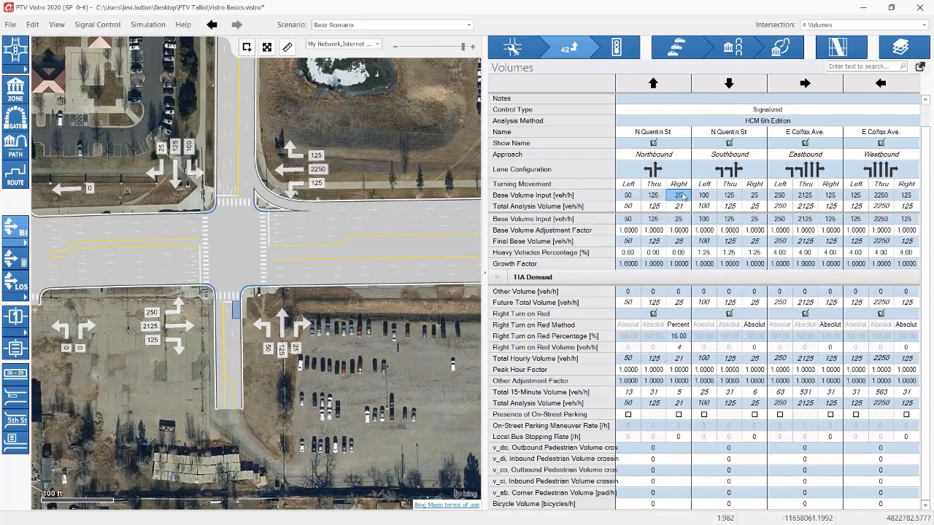
text(50)
key(Return)
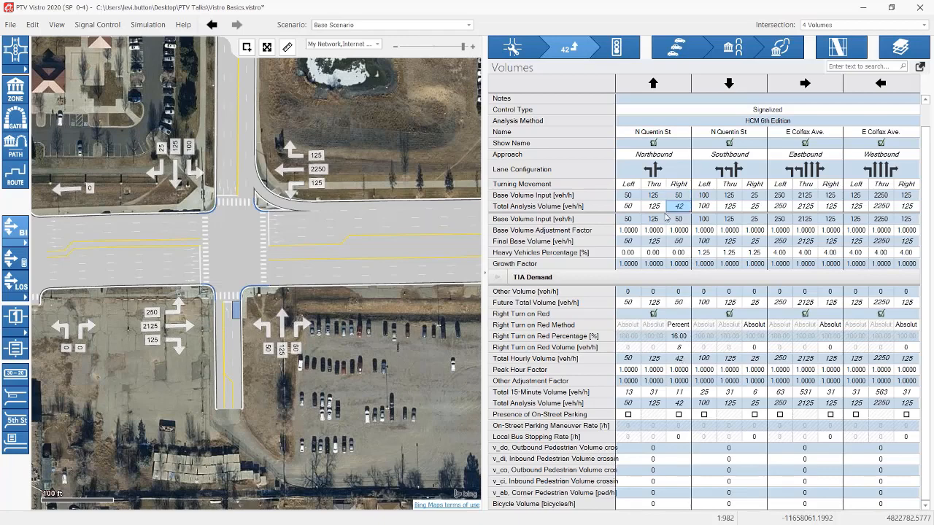
click(679, 195)
text(25)
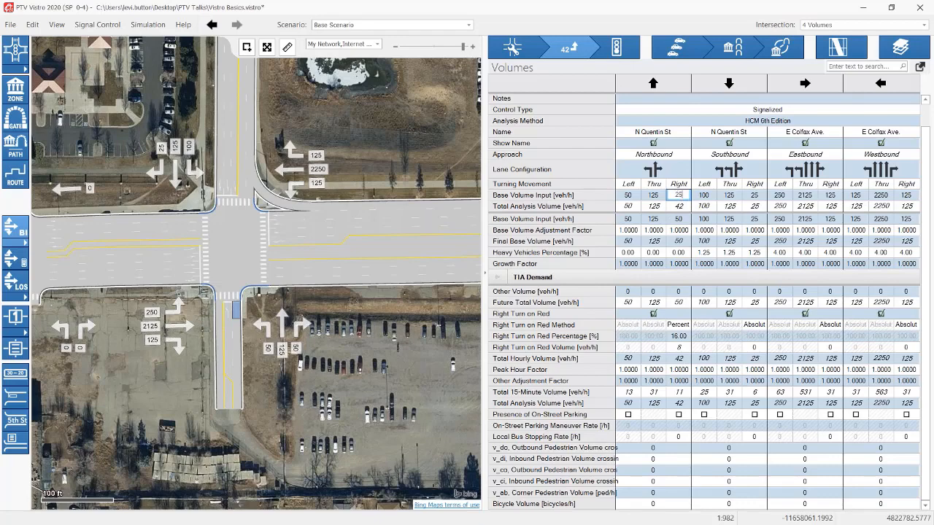
key(Return)
Switch the Right Turn on Red Method to percentage for the southbound, eastbound and westbound right turns.
click(756, 325)
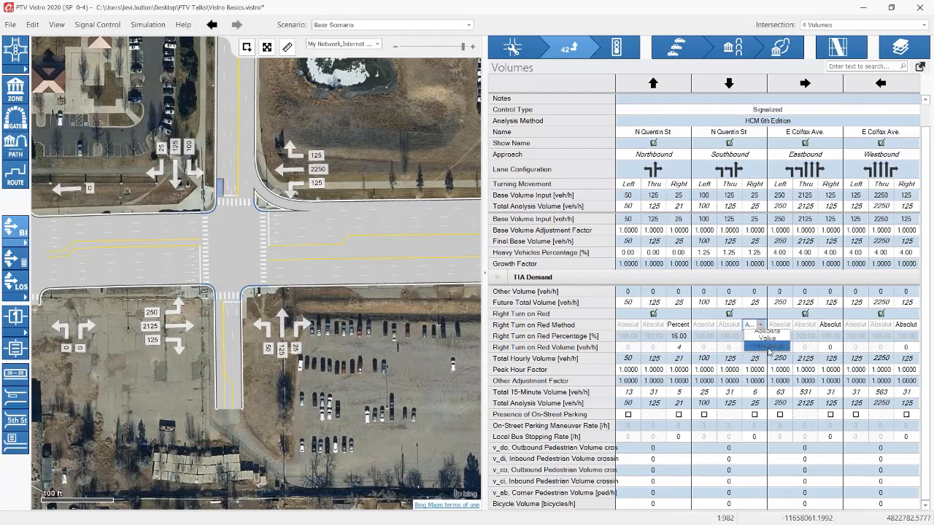
click(770, 351)
click(830, 325)
click(844, 353)
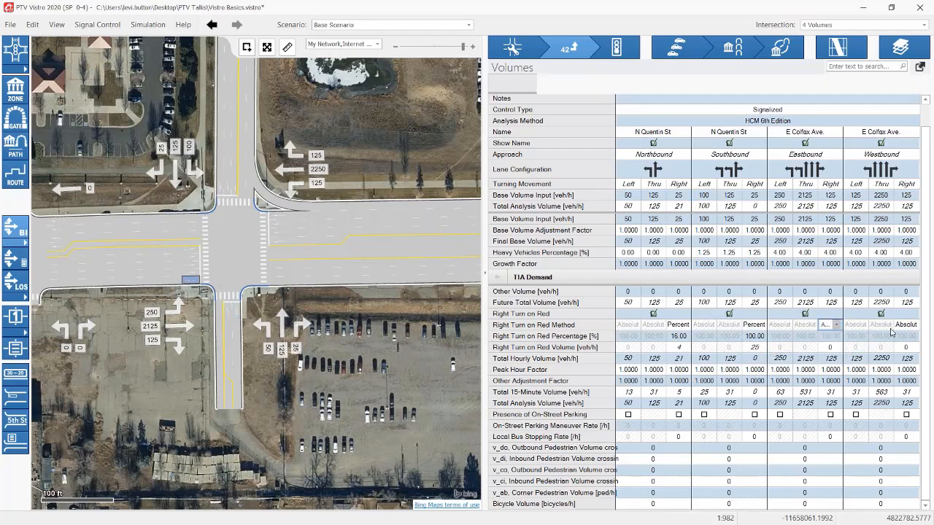
click(905, 326)
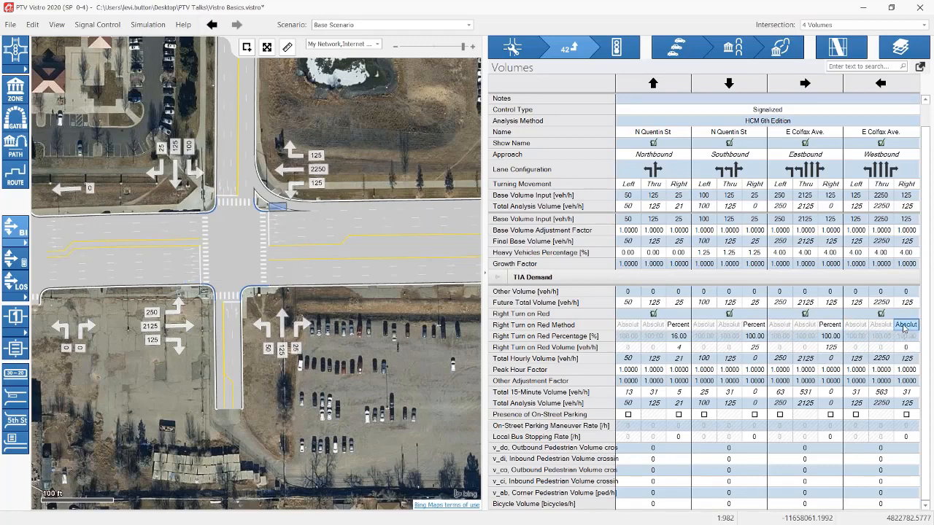
click(905, 326)
click(897, 349)
Set the Right Turn on Red Percentage to 16 for southbound, 15 for eastbound and 22 for westbound.
click(759, 338)
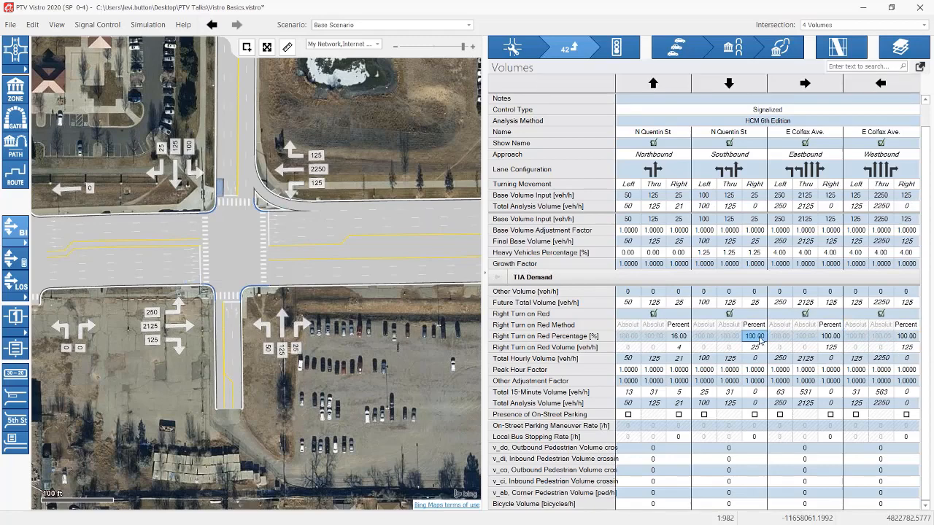
text(16.00)
click(827, 336)
text(7)
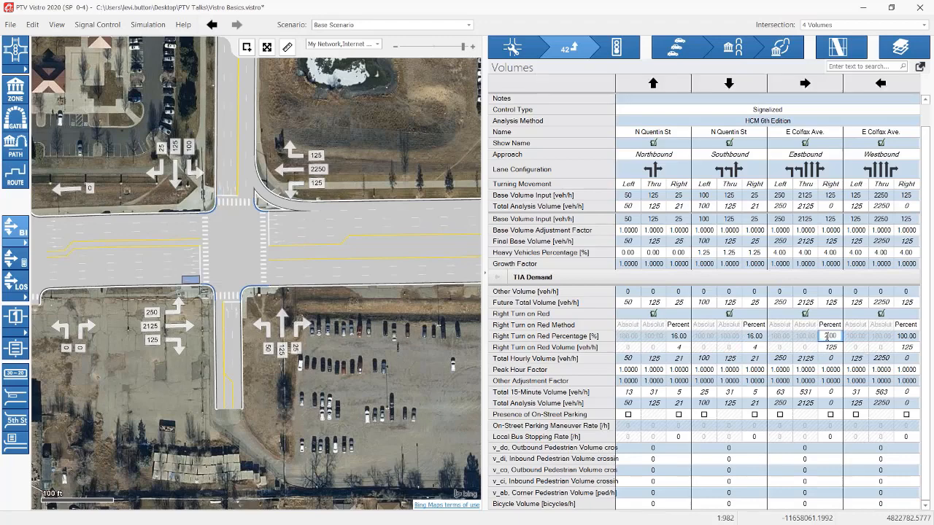
text(5.)
click(904, 339)
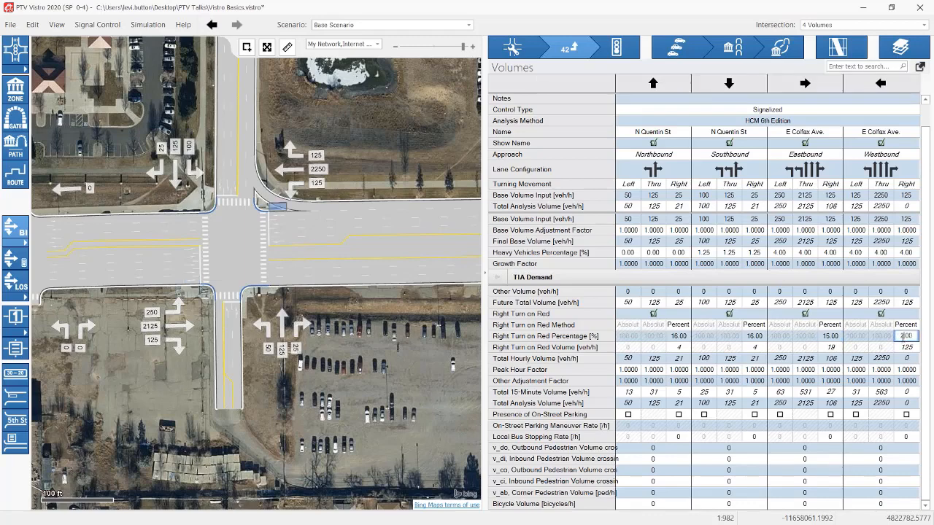
text(22)
click(880, 347)
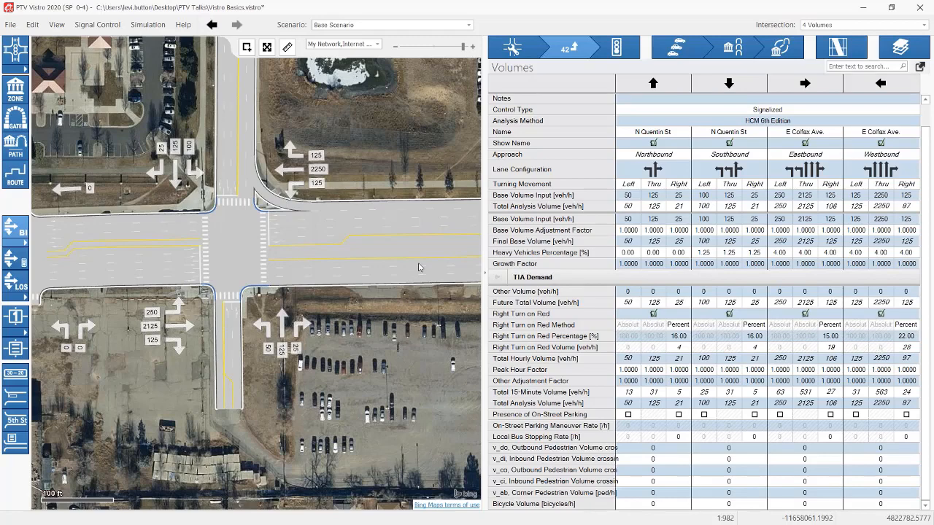
Examine how the northbound right-turn volume is derived from base input through right turn on red to total hourly volume.
click(679, 195)
click(681, 207)
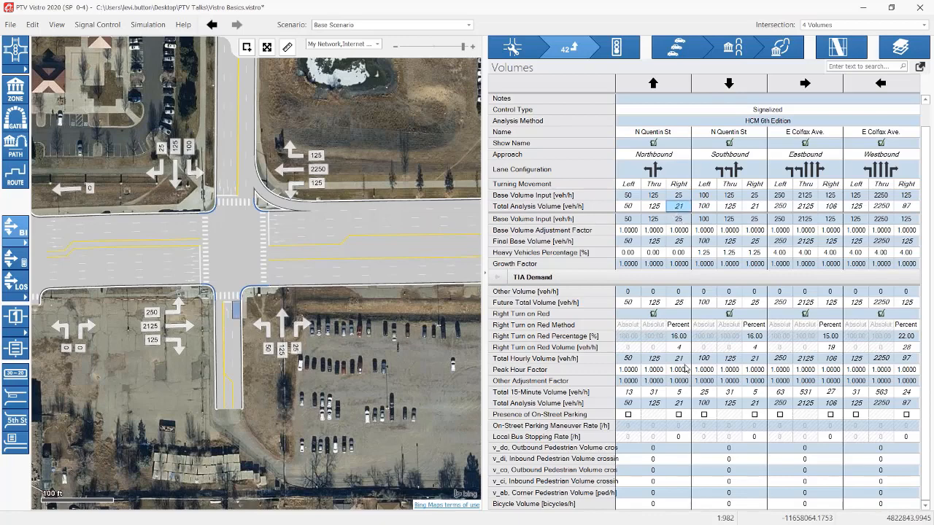
click(679, 220)
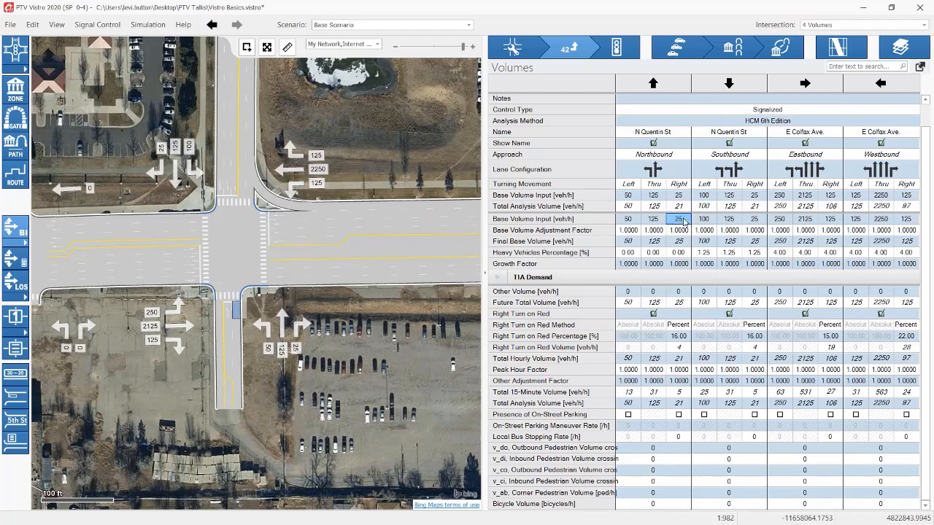
click(680, 257)
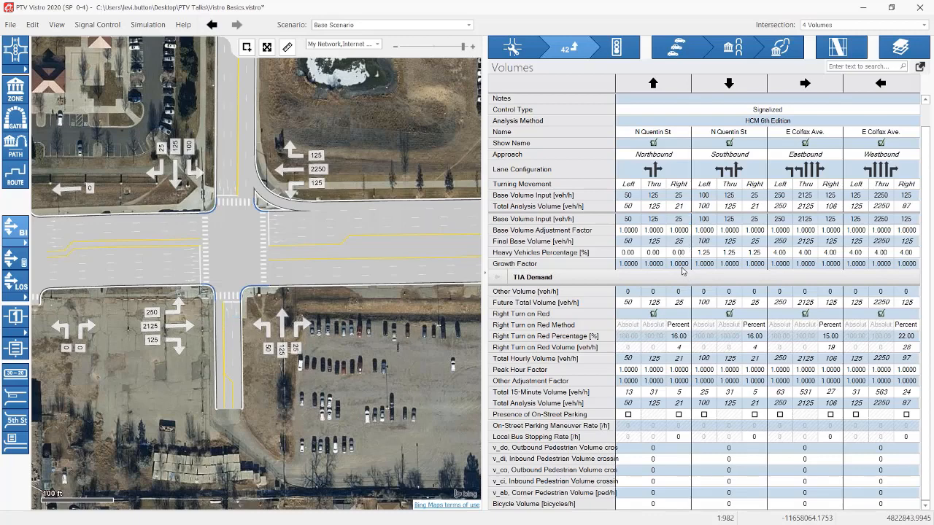
click(679, 349)
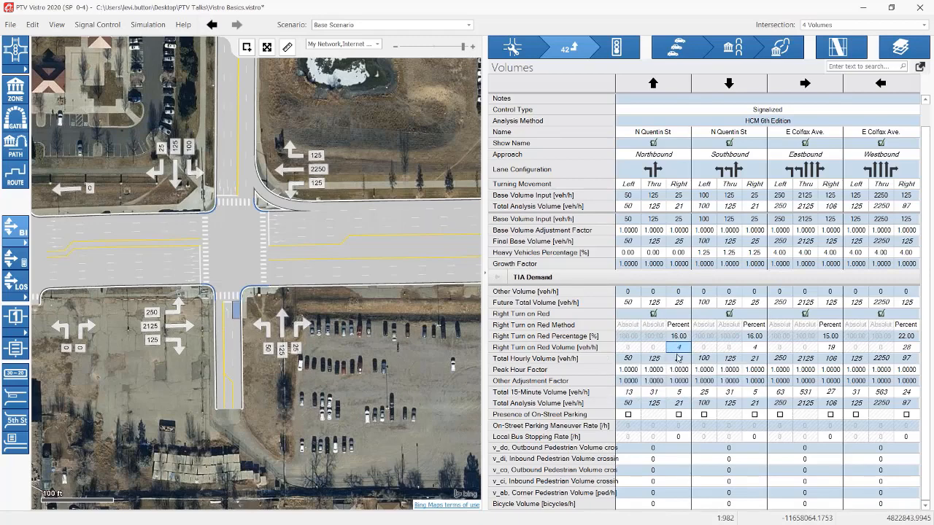
click(678, 359)
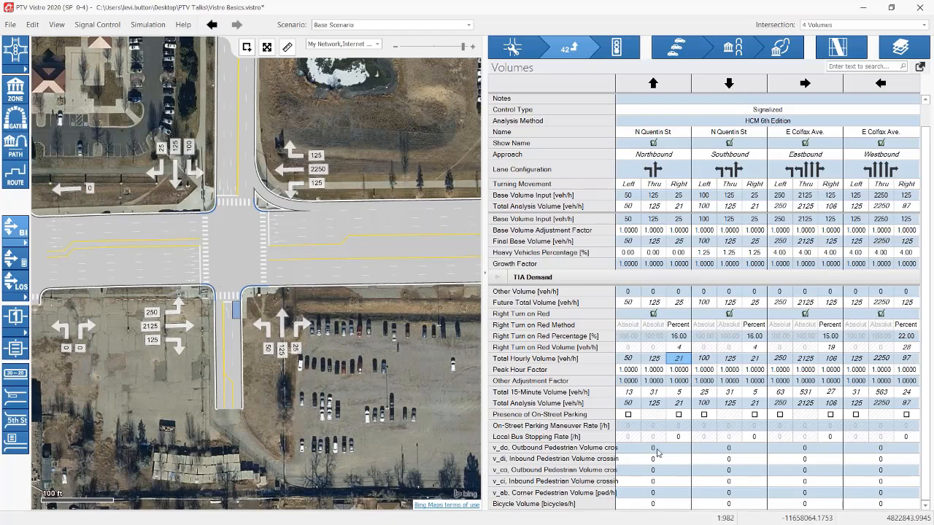
click(682, 370)
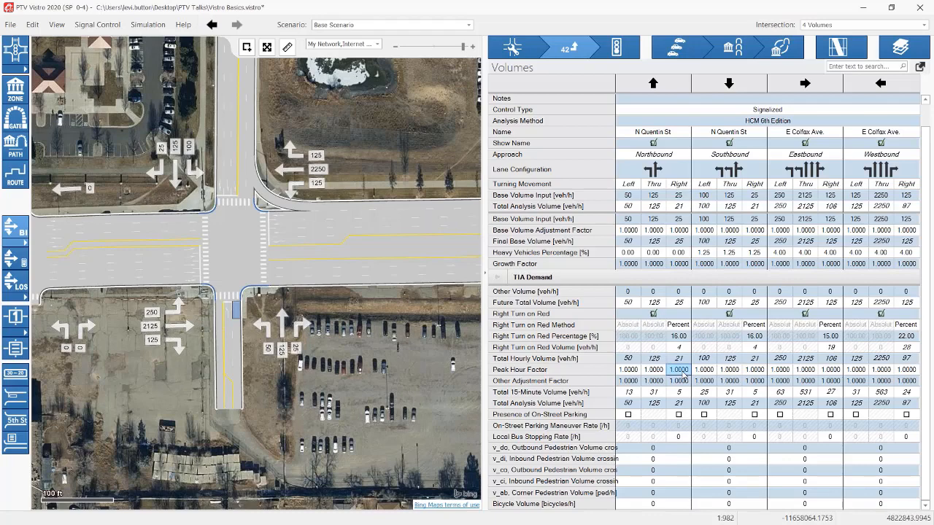
Set the Peak Hour Factor to 0.98 for all northbound and southbound movements.
click(628, 369)
shift+click(679, 370)
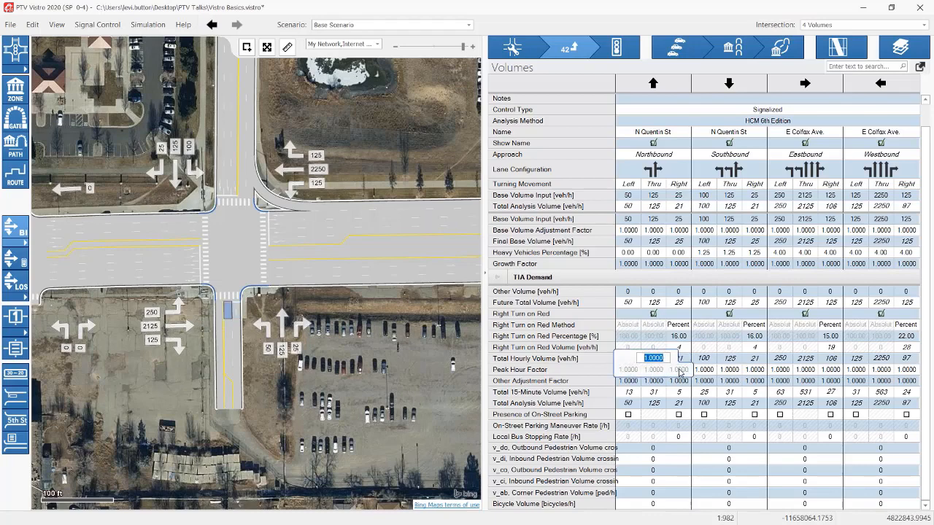
text(98)
click(705, 371)
shift+click(760, 370)
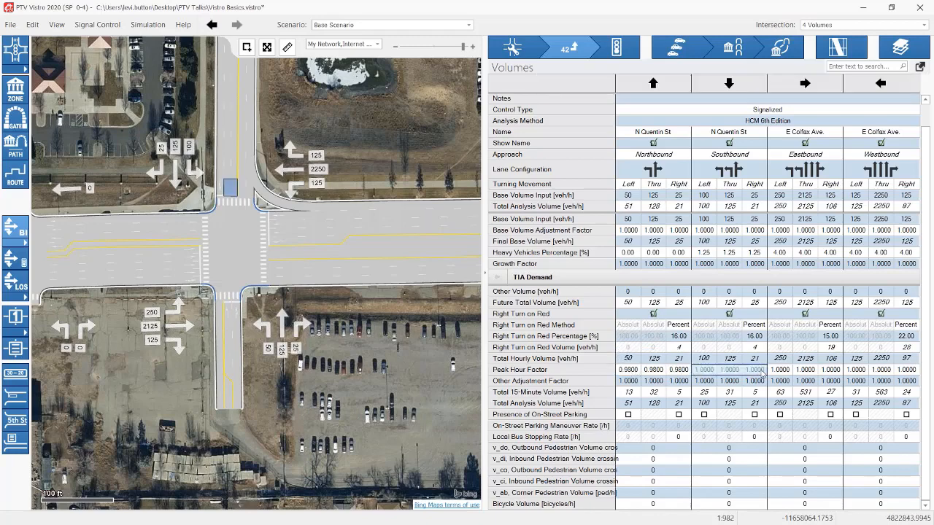
text(0)
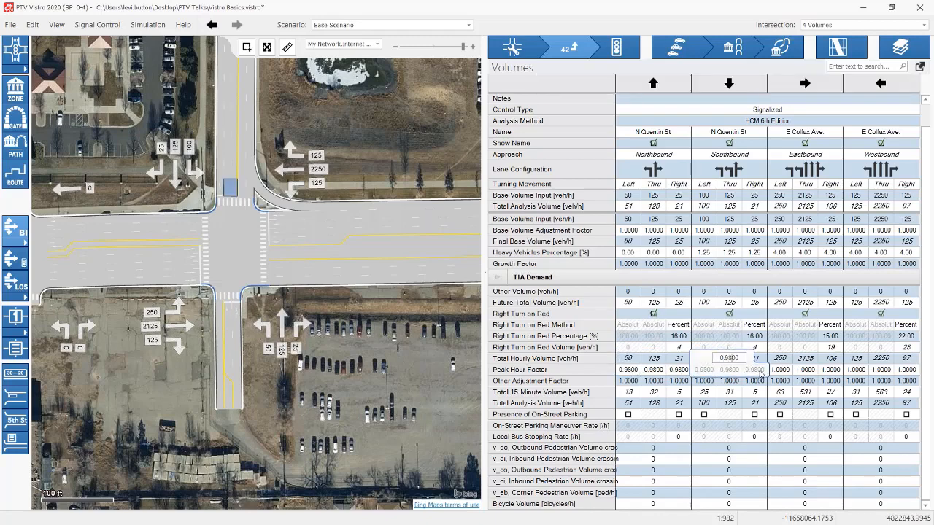
text(.98)
key(Return)
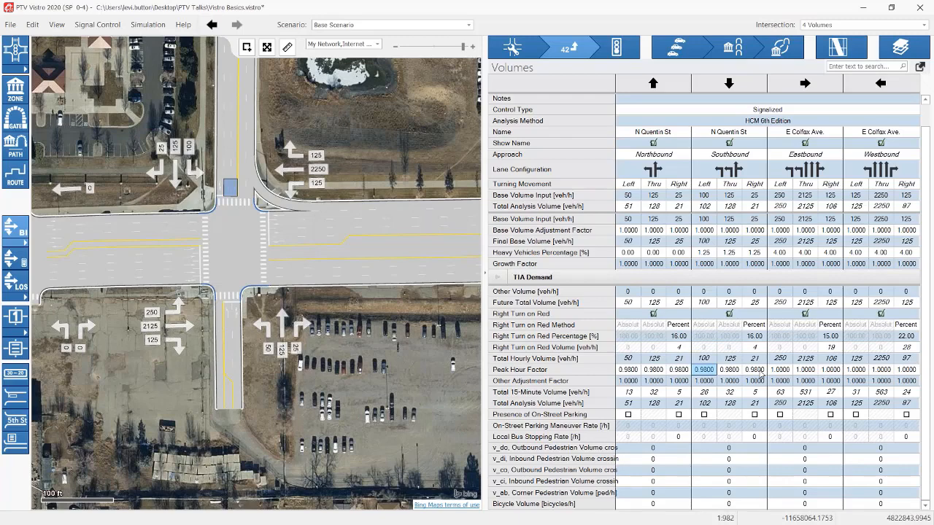
Set the Peak Hour Factor to 0.92 for all eastbound and westbound movements.
drag(785, 371, 899, 371)
text(0)
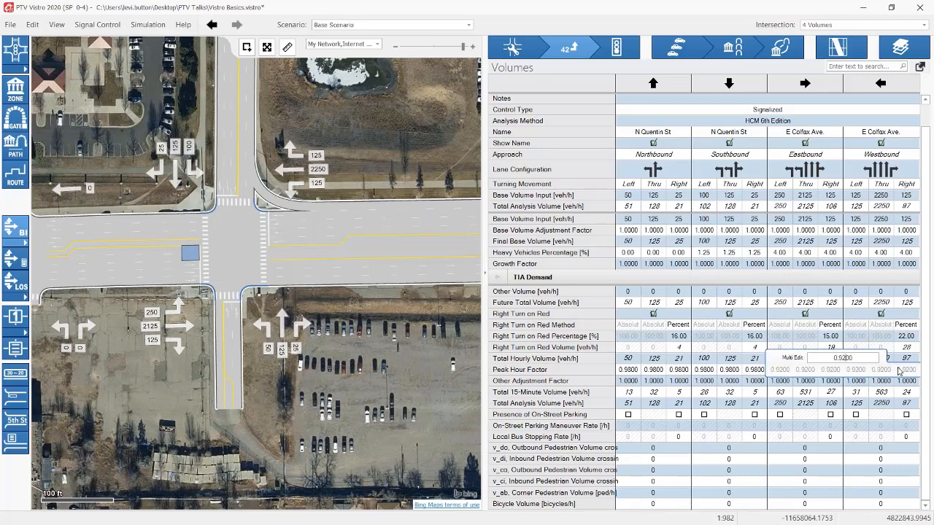
text(.92)
key(Return)
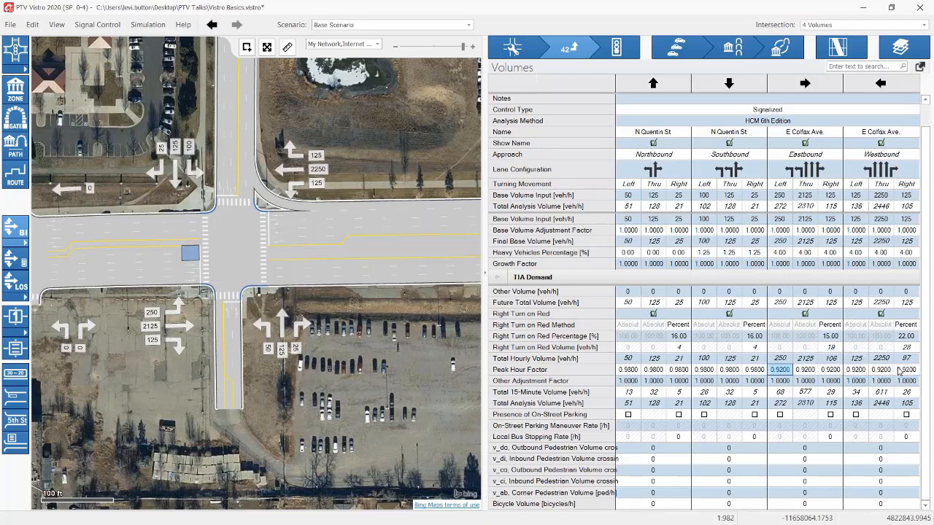
click(679, 370)
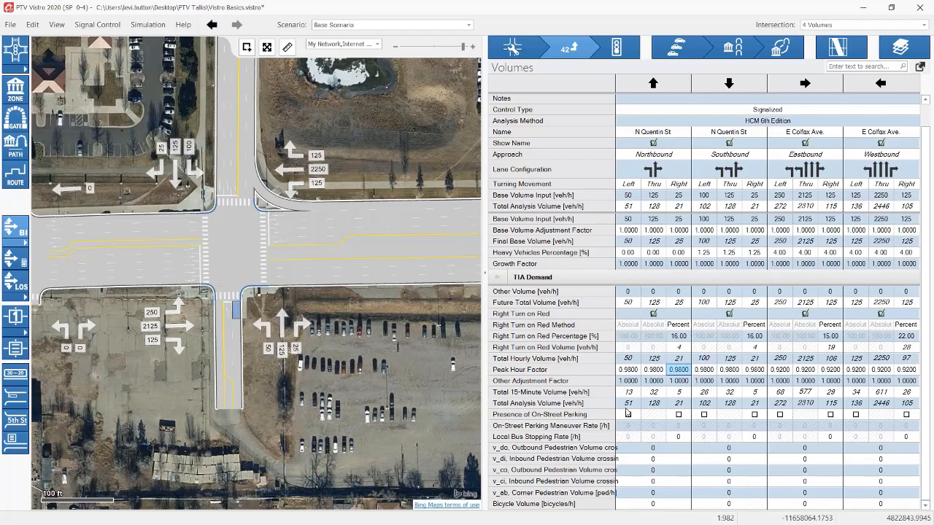
Expand the TIA Demand rows and look through the trip workflow pages up to Trip Assignment, returning to Volumes.
click(502, 278)
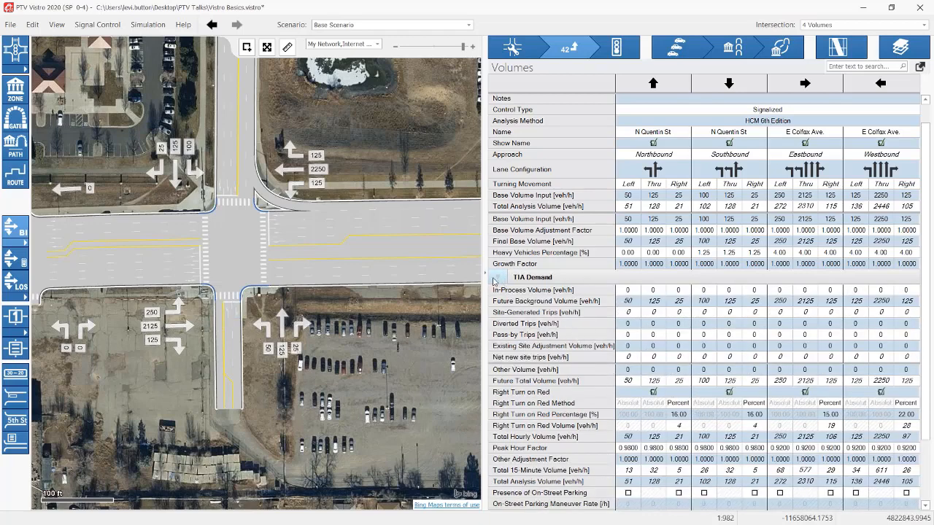
click(684, 53)
click(720, 52)
click(775, 53)
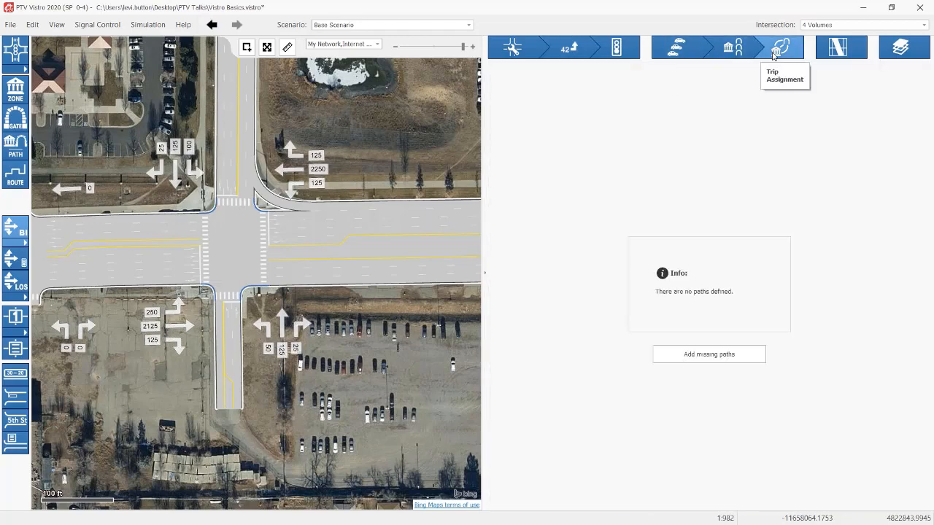
click(568, 49)
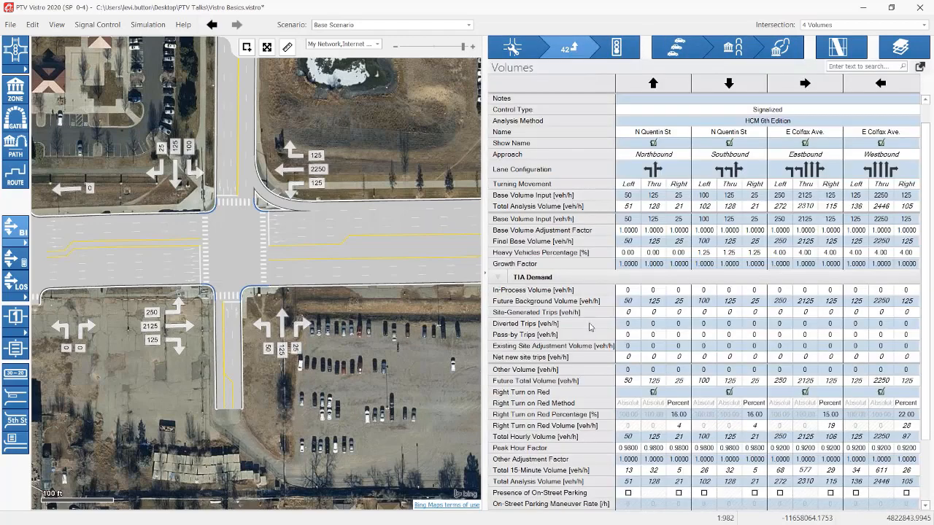
Review the Site-Generated Trips and the surrounding TIA Demand rows, and collapse the section.
click(626, 313)
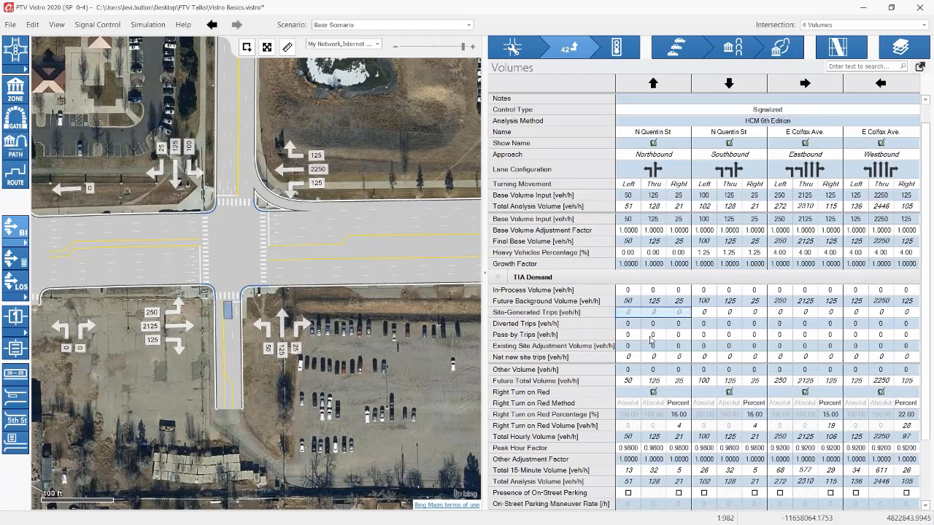
scroll(644, 331, down, 3)
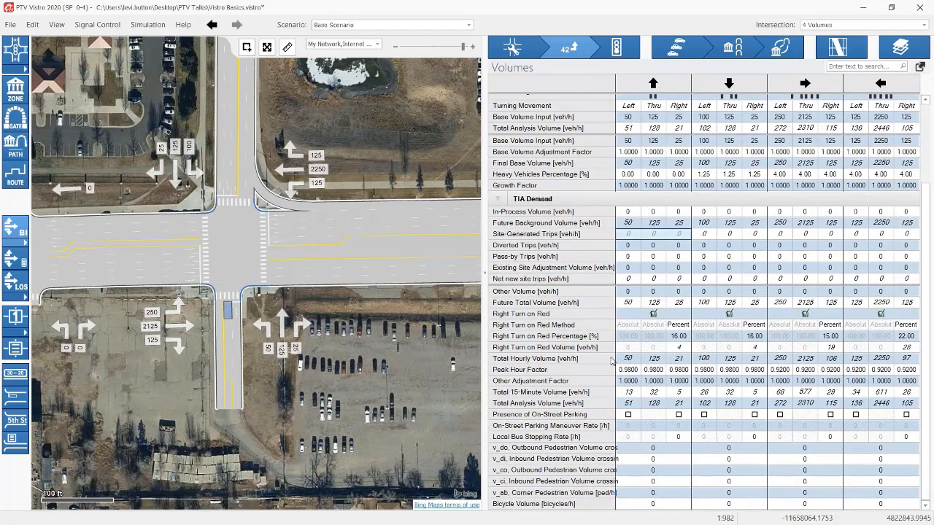
scroll(674, 363, up, 2)
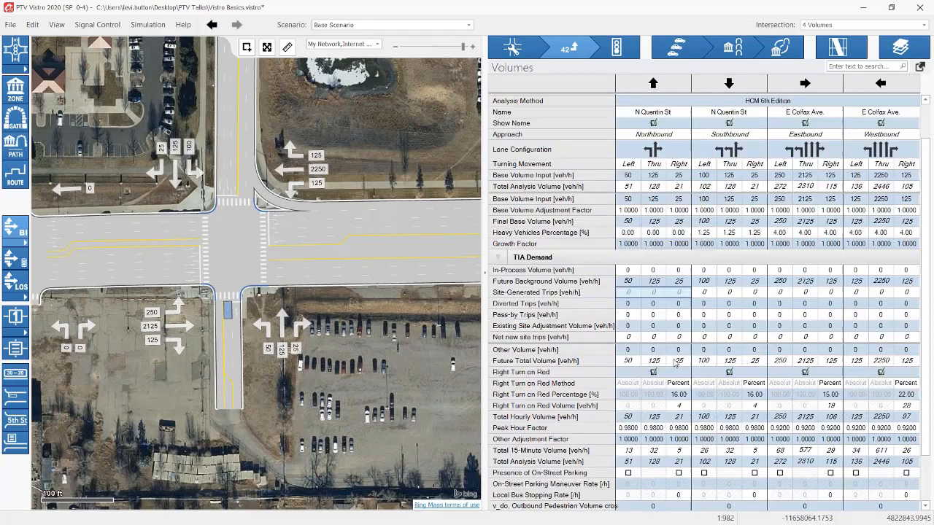
click(498, 257)
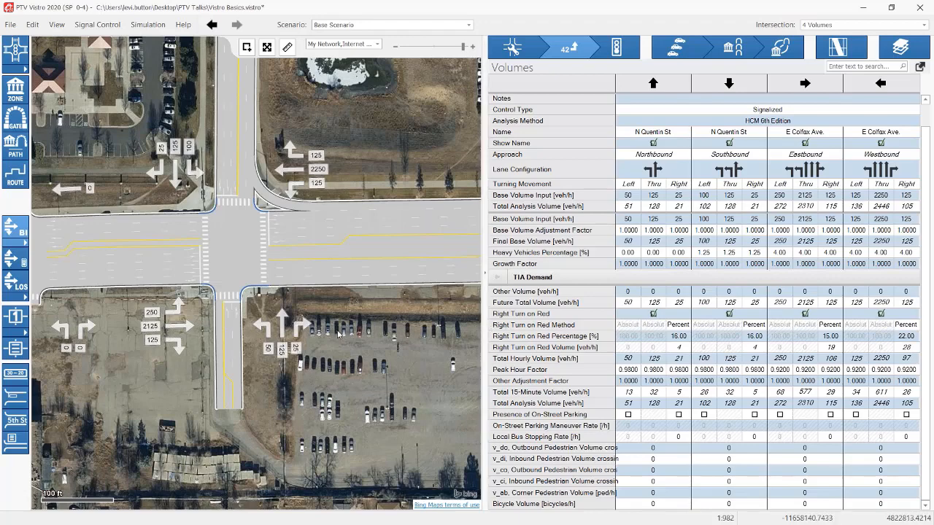
Review the intersection's Intersection Setup table and return to its Volumes table.
scroll(334, 334, down, 1)
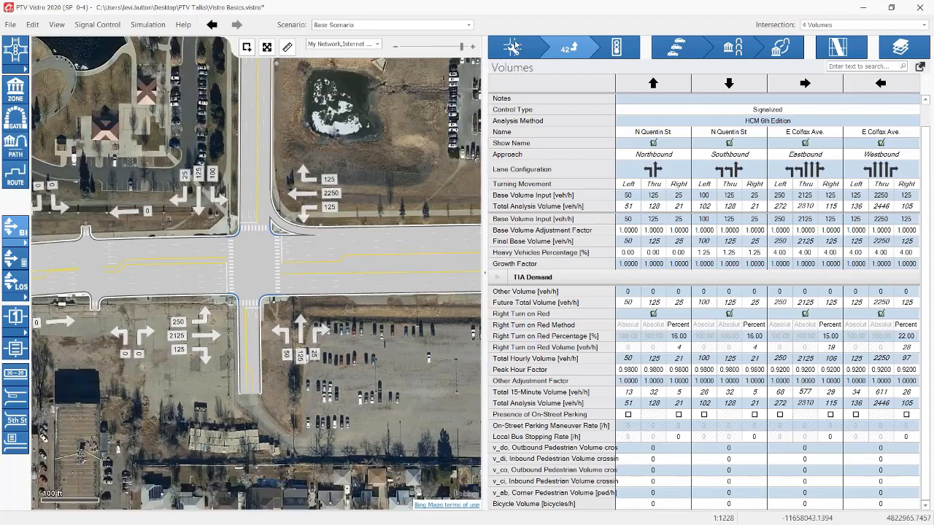
click(521, 57)
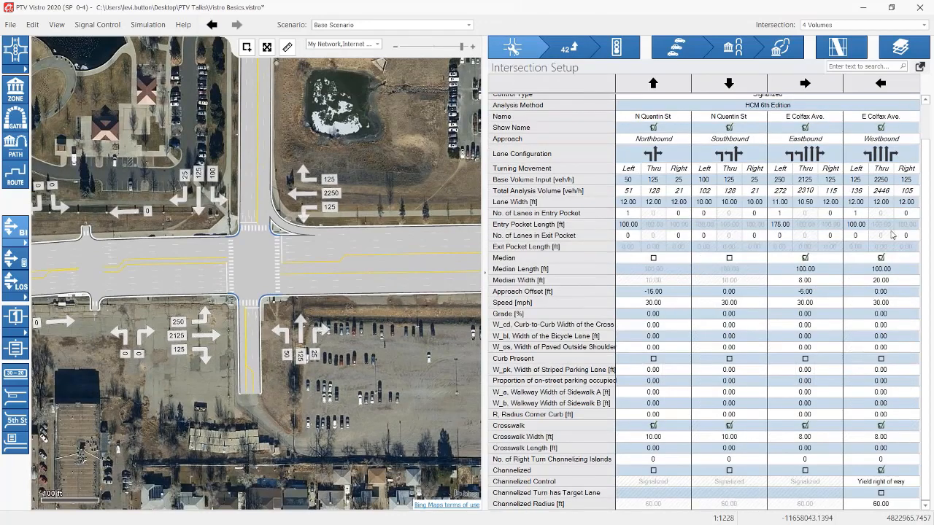
click(575, 59)
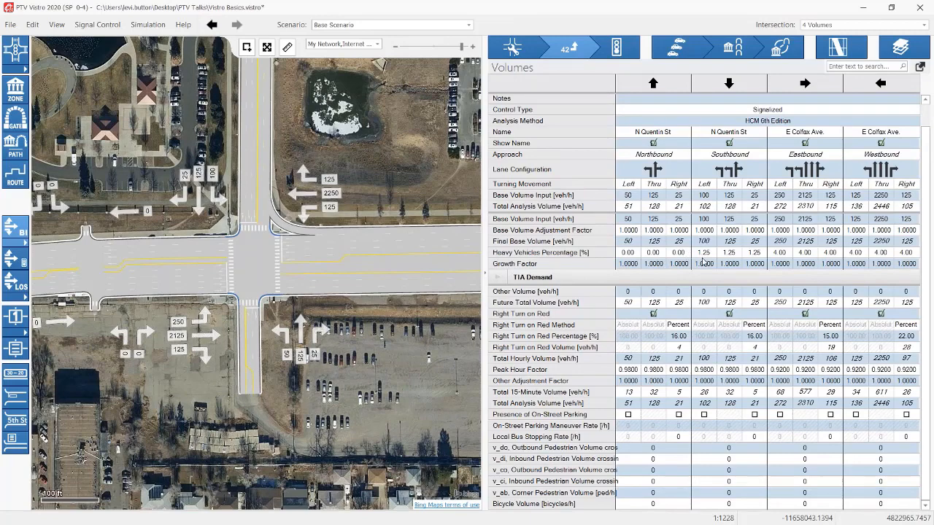
Switch to intersection 5 Traffic Control and review its Intersection Setup table, returning to its Volumes table.
click(861, 26)
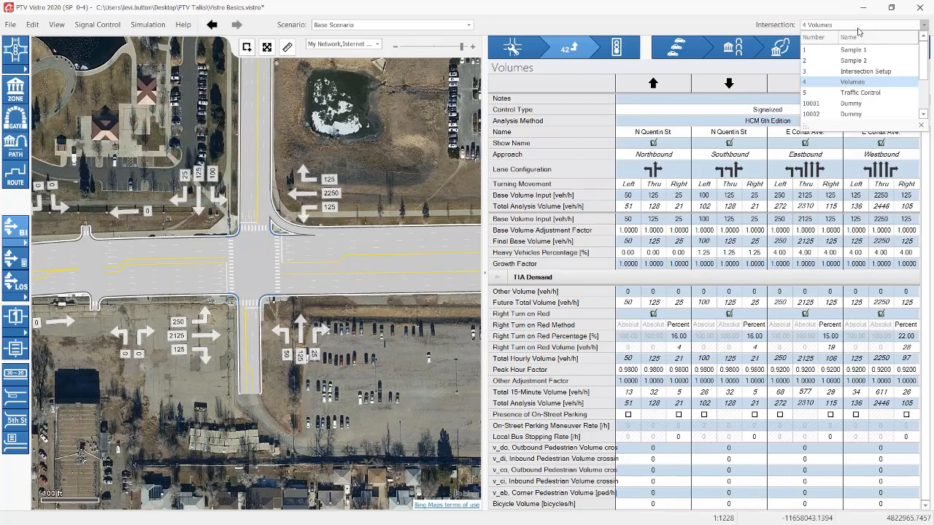
click(860, 93)
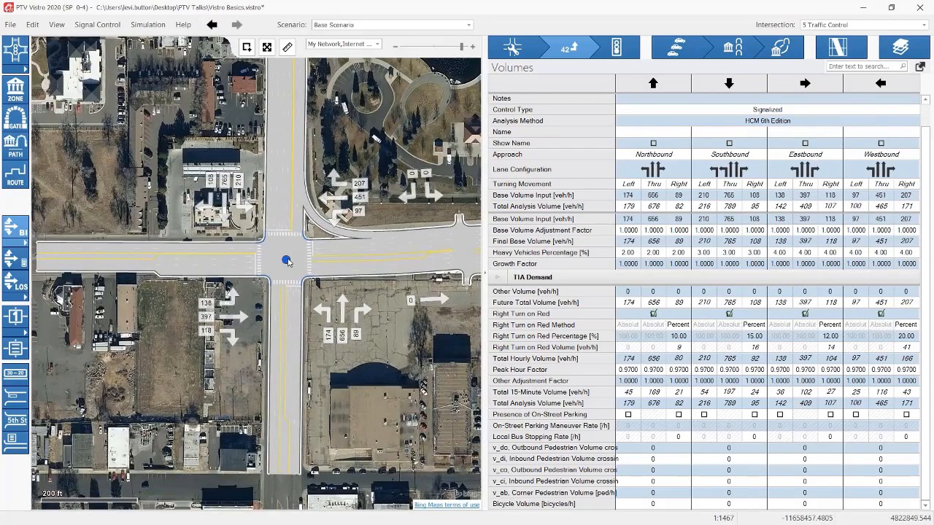
scroll(336, 261, up, 2)
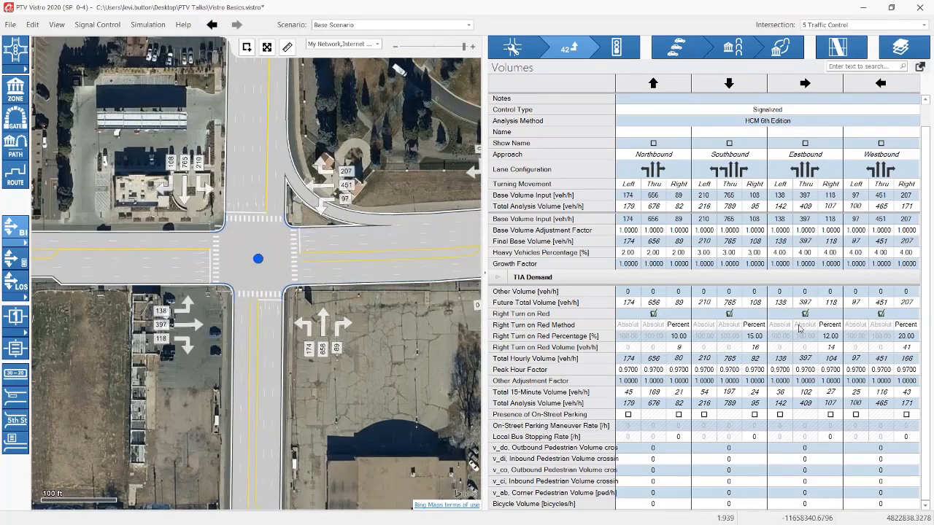
click(513, 45)
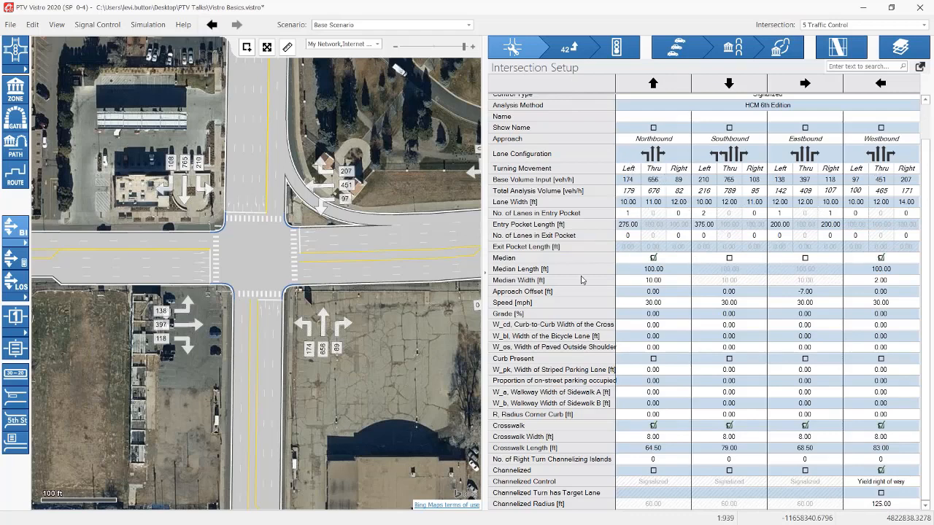
click(573, 54)
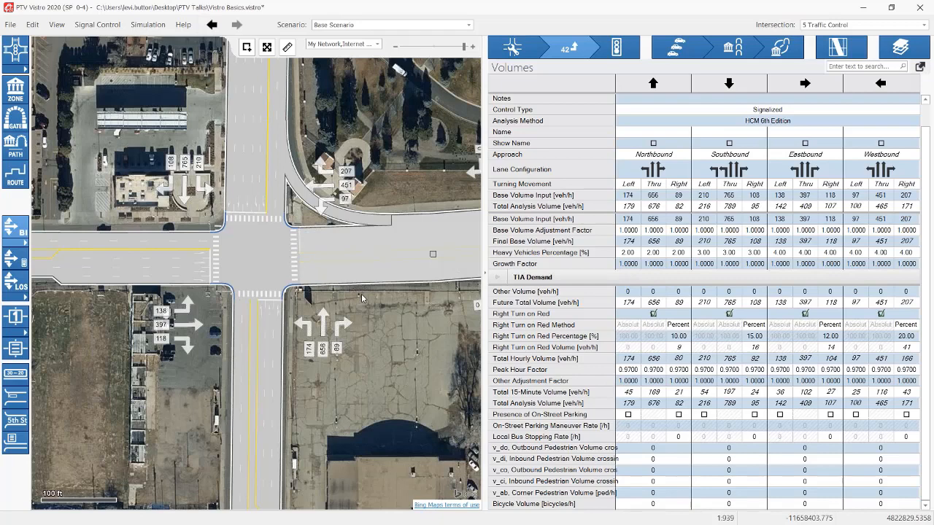
Switch the map's volume display between Base Volume Input and Total Analysis Volume, leaving Total Analysis Volume shown.
click(25, 243)
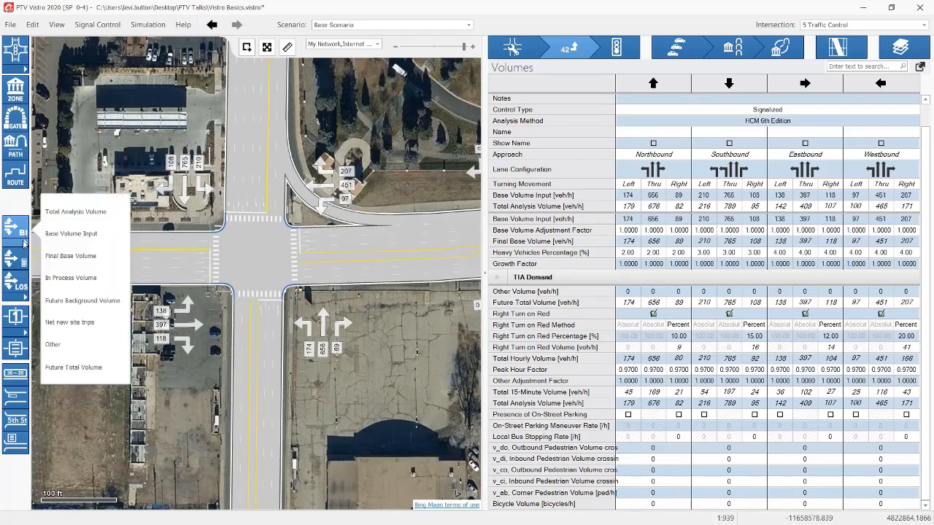
click(76, 212)
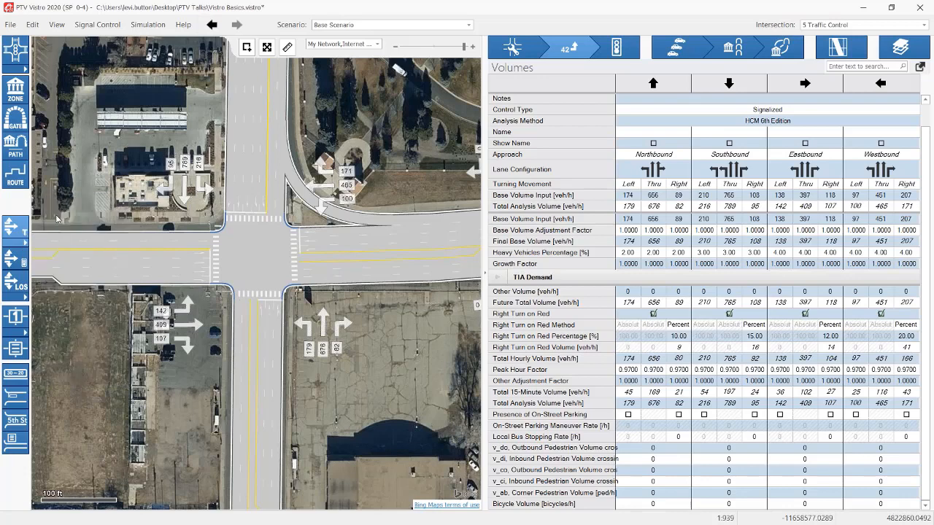
click(24, 232)
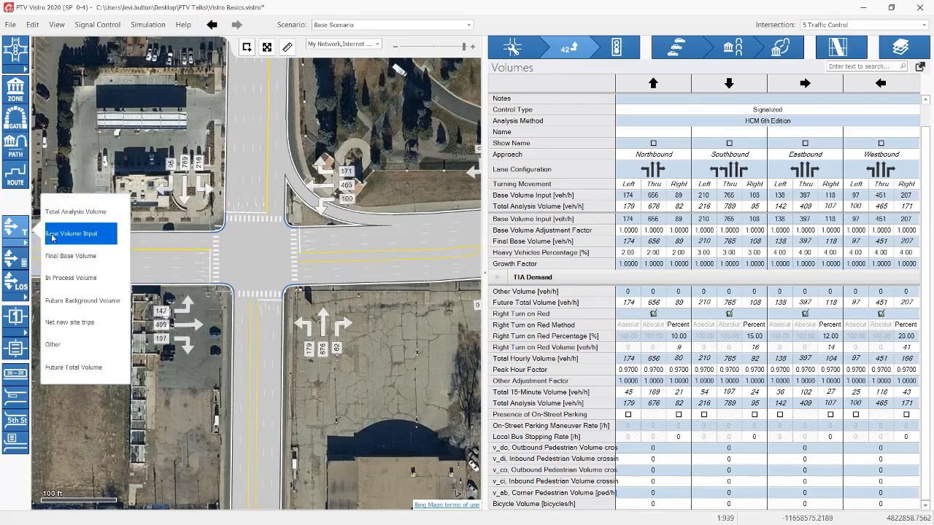
click(76, 231)
click(24, 233)
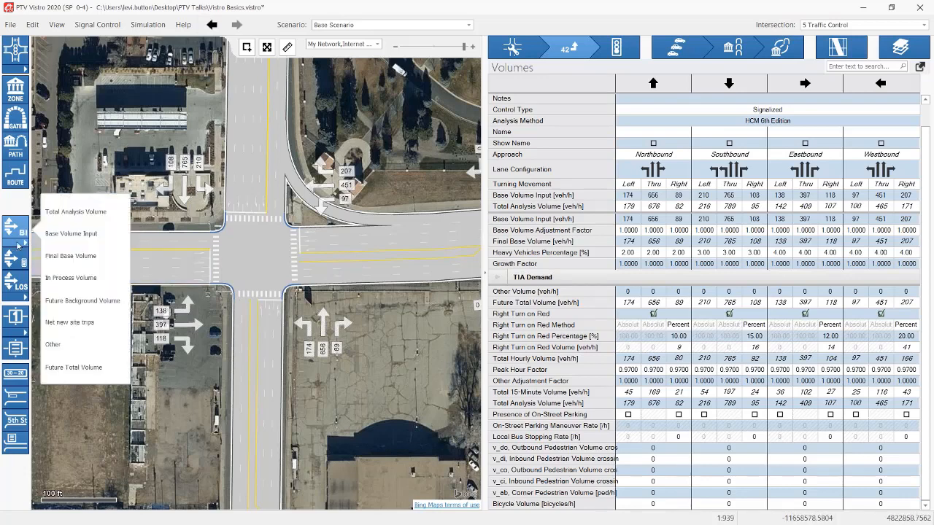
click(77, 216)
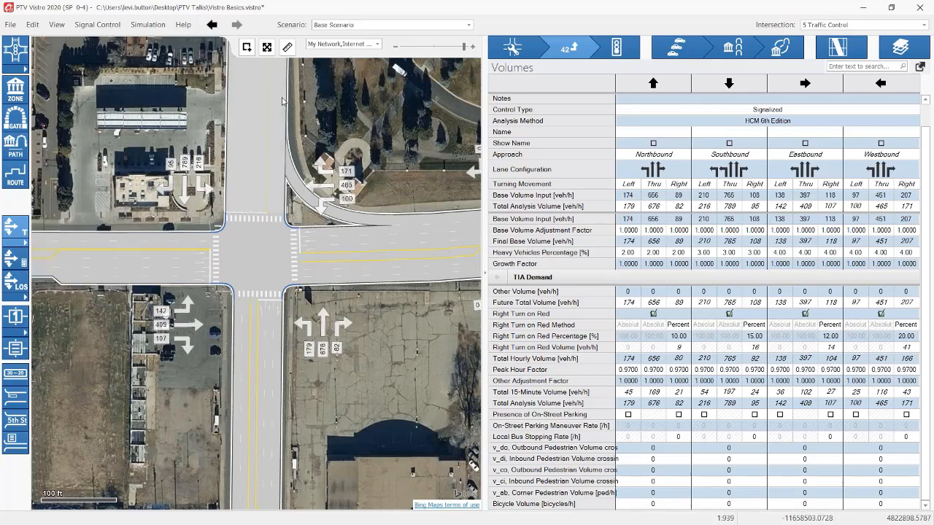
Reduce the opacity of the Internet Map layer so the aerial background is faded.
click(377, 44)
click(365, 112)
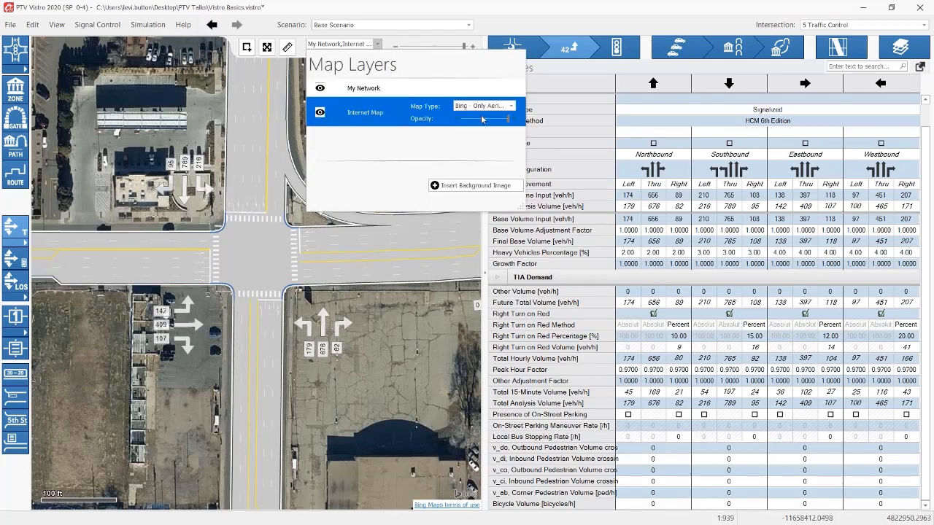
drag(507, 122, 487, 119)
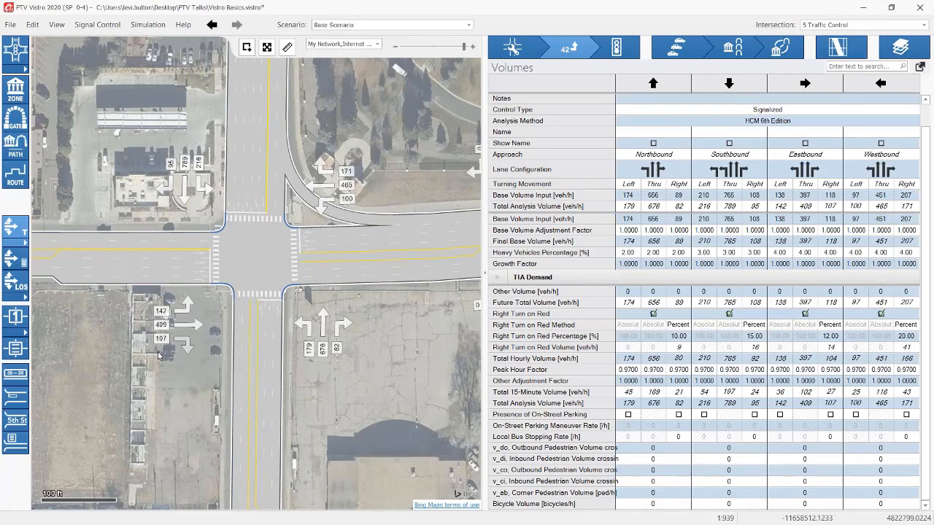
Compare the Base Volume Input labels with the Total Analysis Volume labels on the faded map.
click(26, 235)
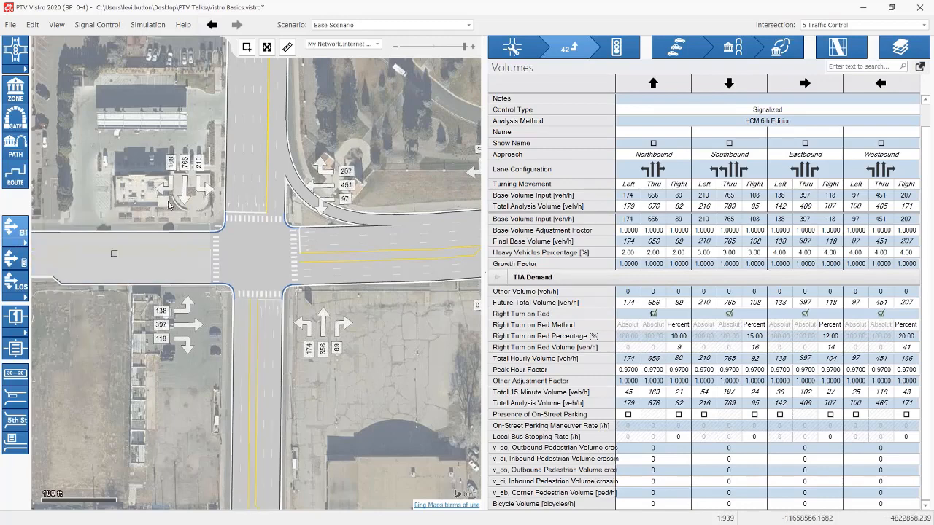
click(14, 242)
click(75, 211)
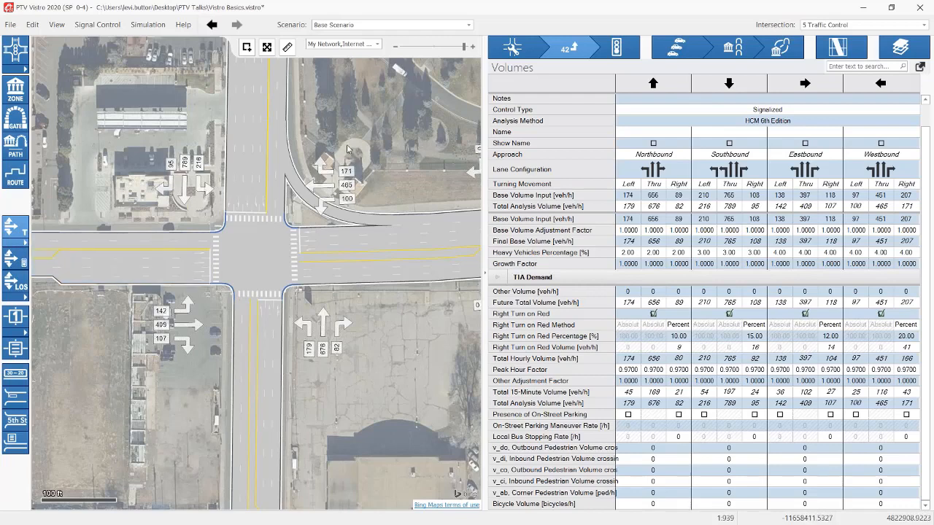
Open the Traffic Control table of intersection 5 and examine its Intersection Settings, Phasing & Timing rows and ring sequence.
click(616, 46)
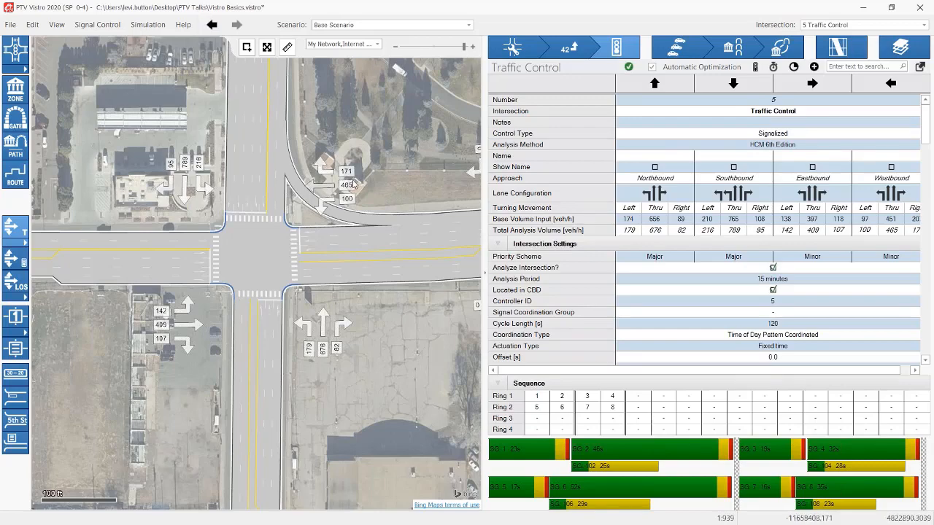
scroll(412, 177, down, 1)
drag(412, 177, 389, 198)
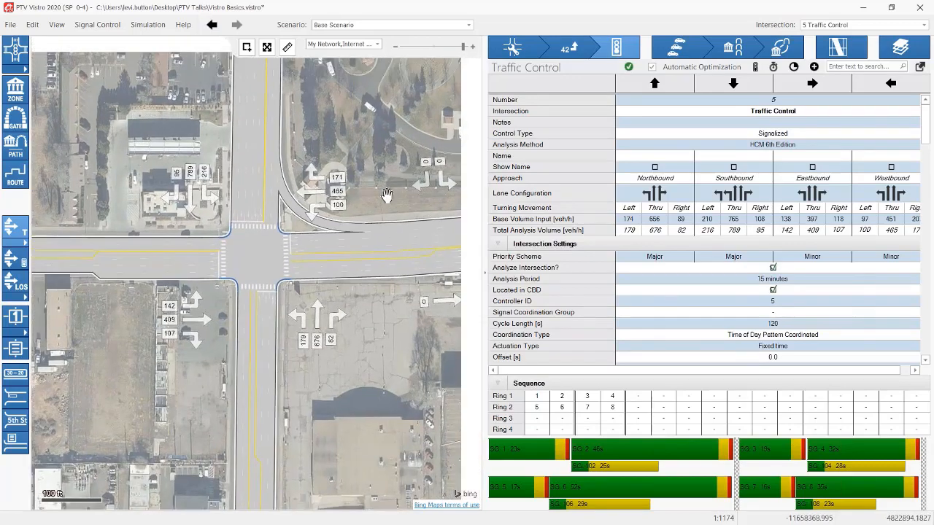
scroll(733, 263, down, 8)
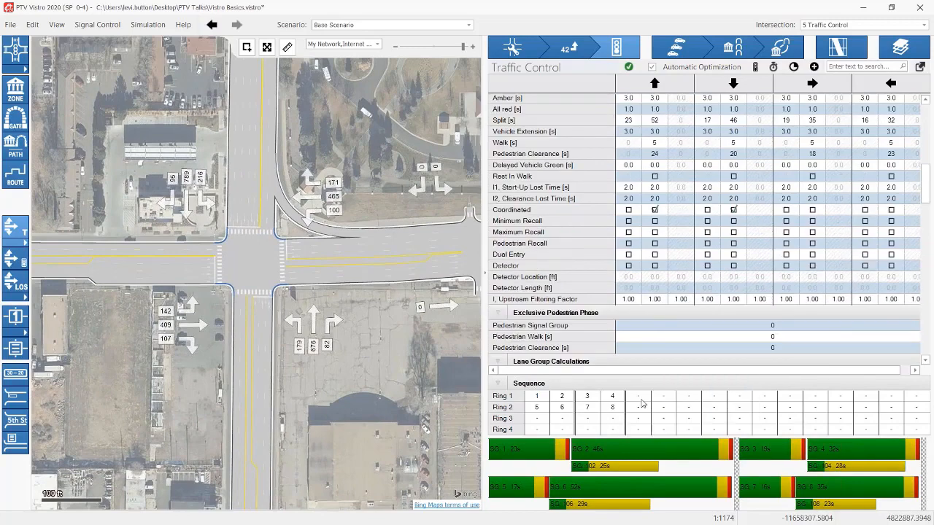
drag(423, 219, 420, 270)
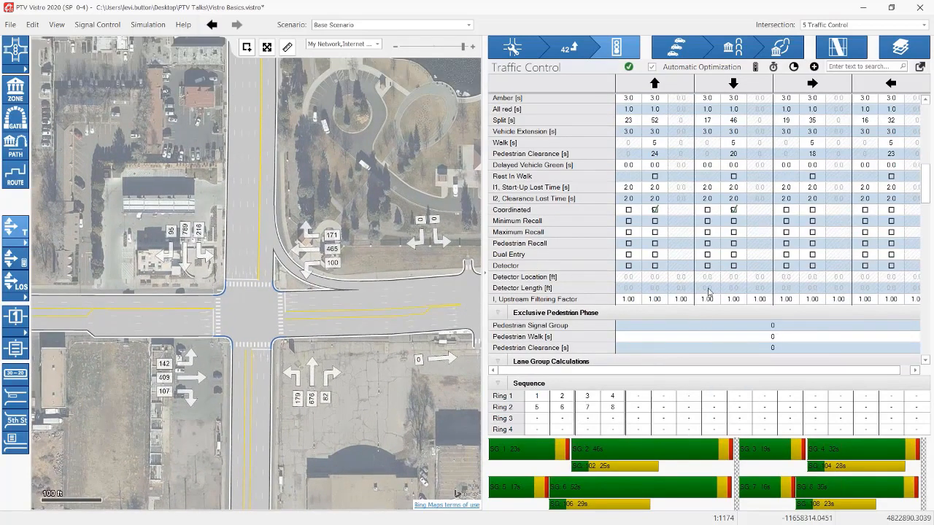
scroll(707, 292, up, 8)
scroll(706, 293, down, 2)
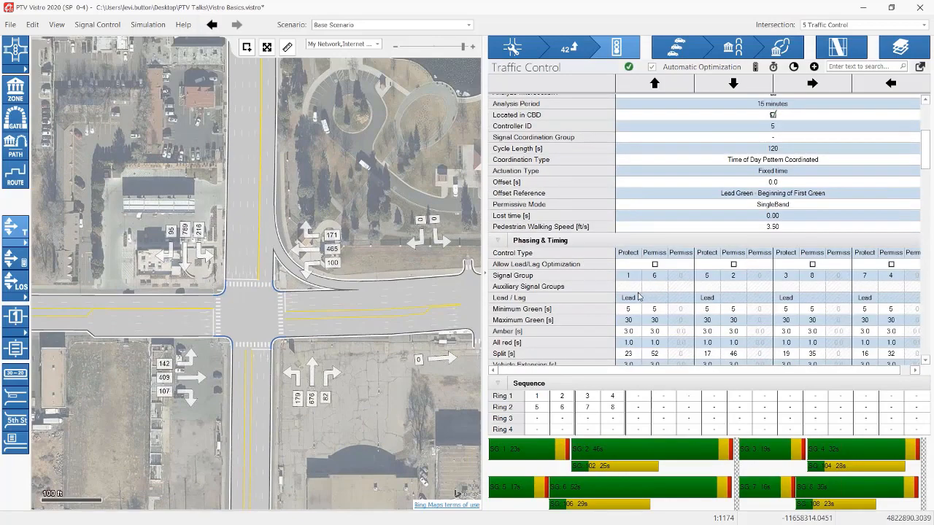
Select the N Quentin St and E Colfax Ave intersection on the map to show its Traffic Control table.
drag(410, 253, 348, 218)
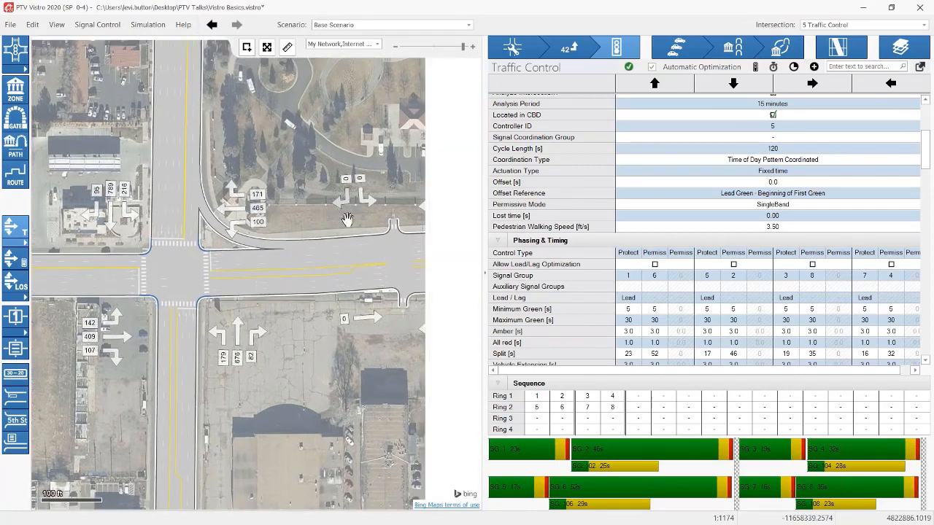
drag(348, 218, 182, 228)
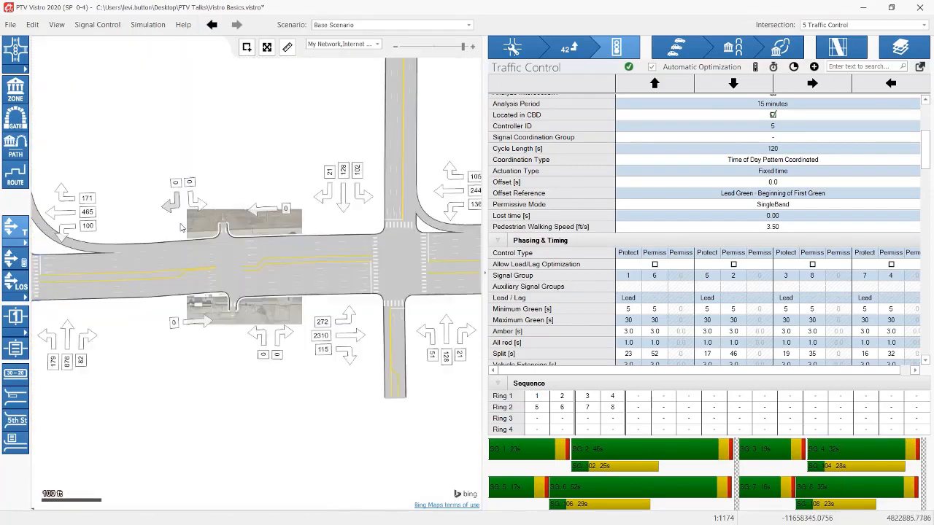
click(401, 264)
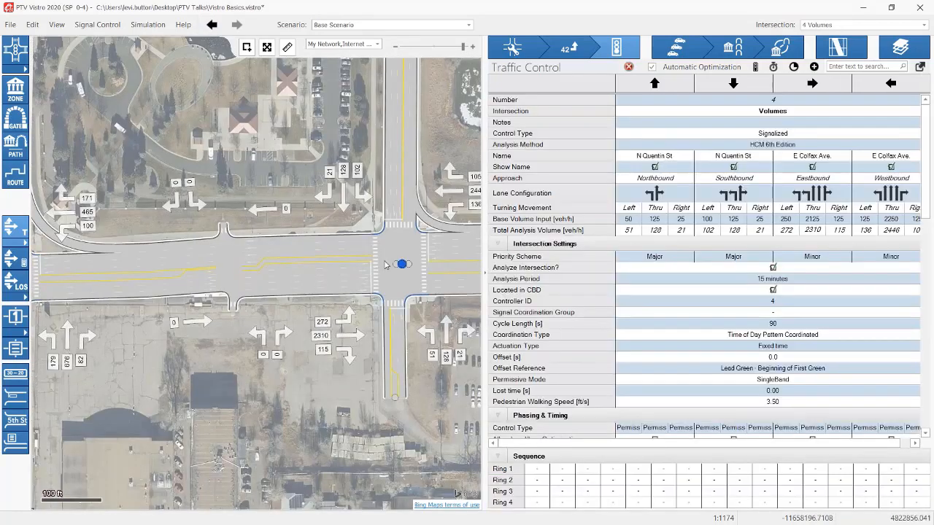
drag(385, 264, 287, 263)
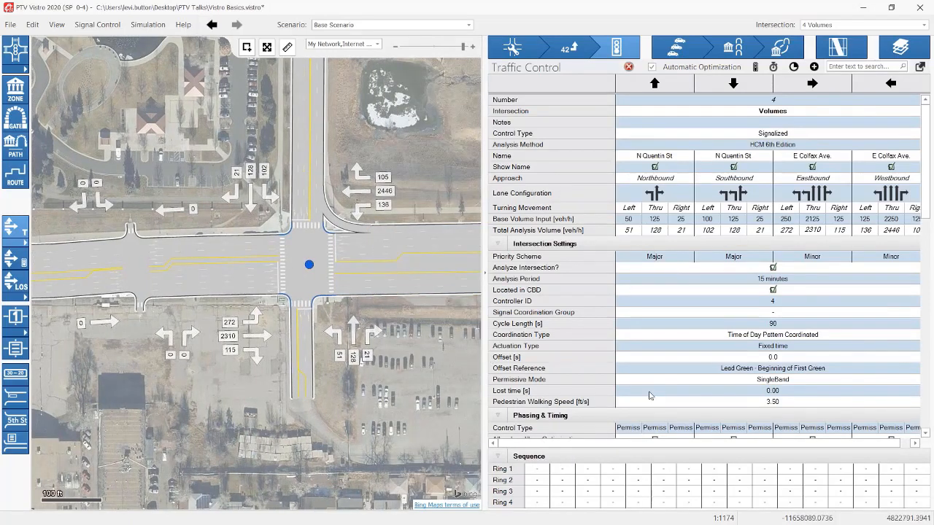
Set the Control Type of the northbound, southbound, eastbound and westbound left turns to Protected.
scroll(657, 376, down, 2)
scroll(657, 377, down, 4)
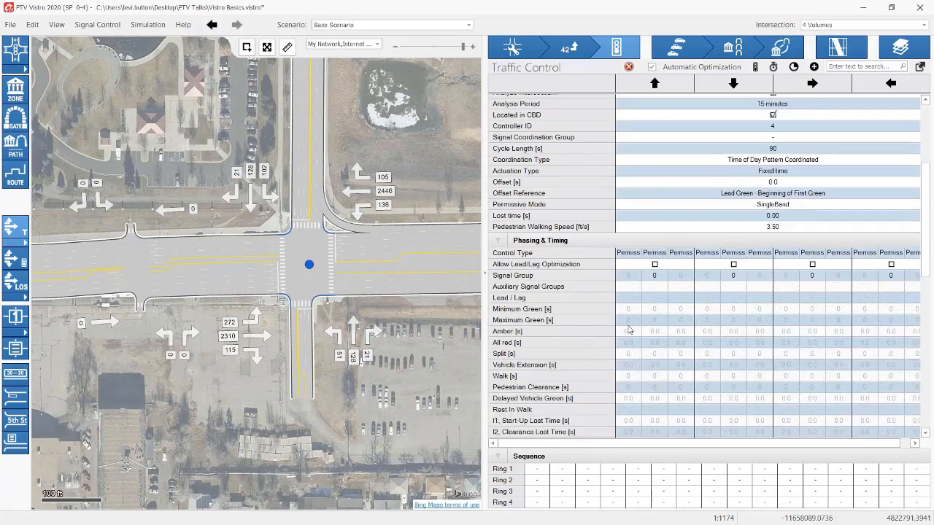
click(630, 253)
click(635, 274)
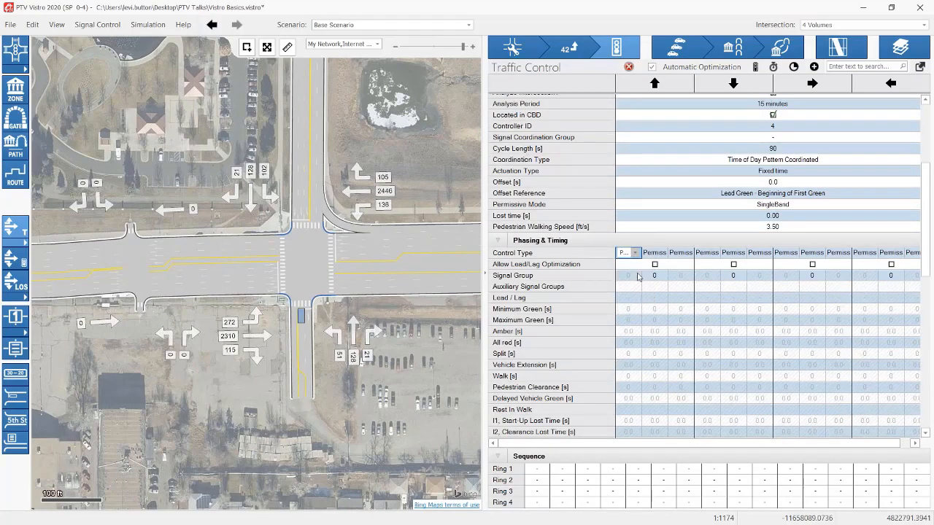
click(703, 253)
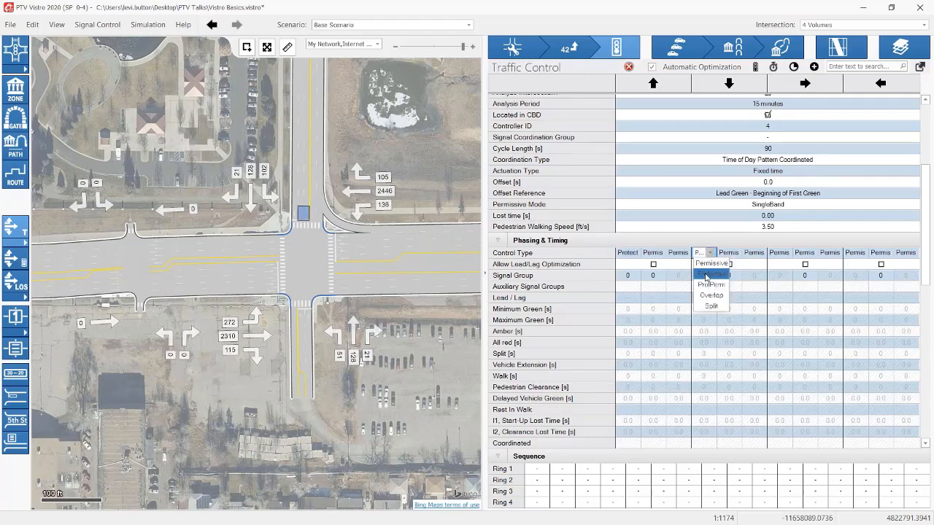
click(705, 276)
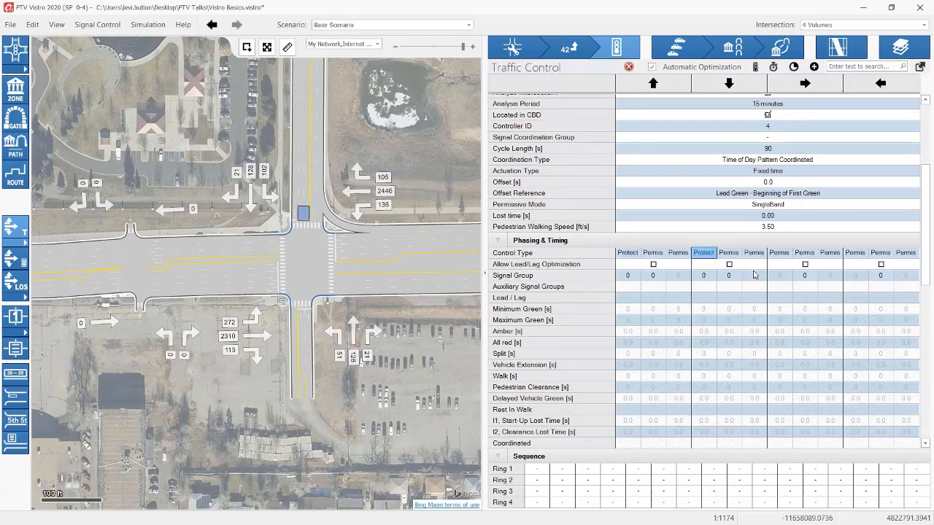
click(786, 253)
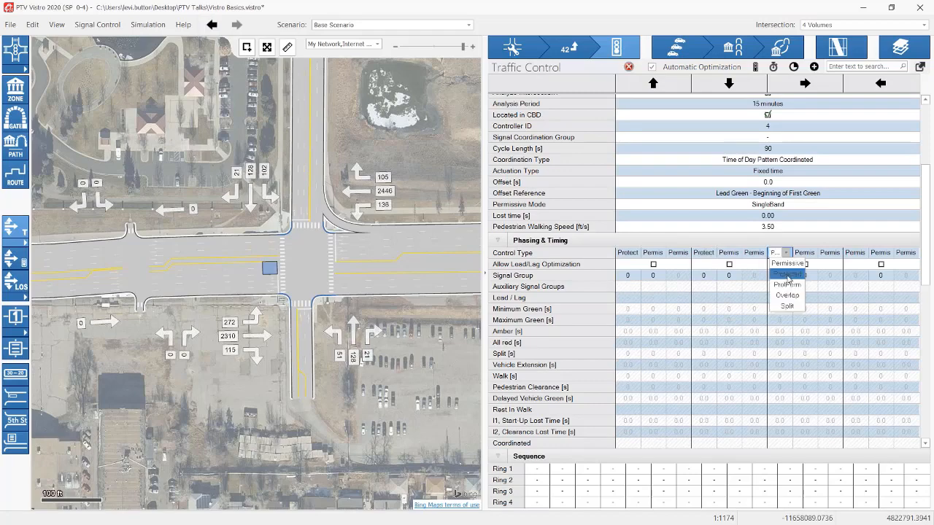
click(789, 275)
click(848, 253)
click(859, 275)
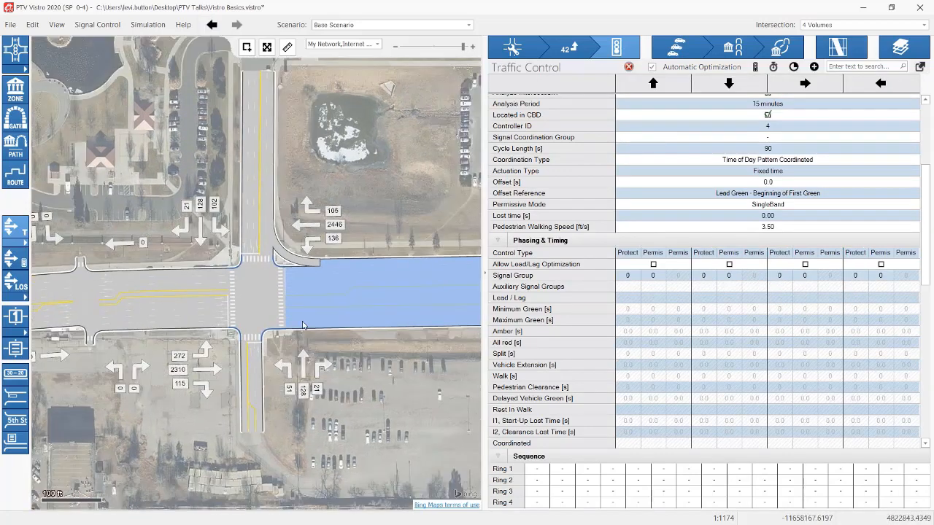
Choose Time of Day Pattern Coordinated as the Coordination Type and Fixed time as the Actuation Type.
scroll(766, 331, up, 3)
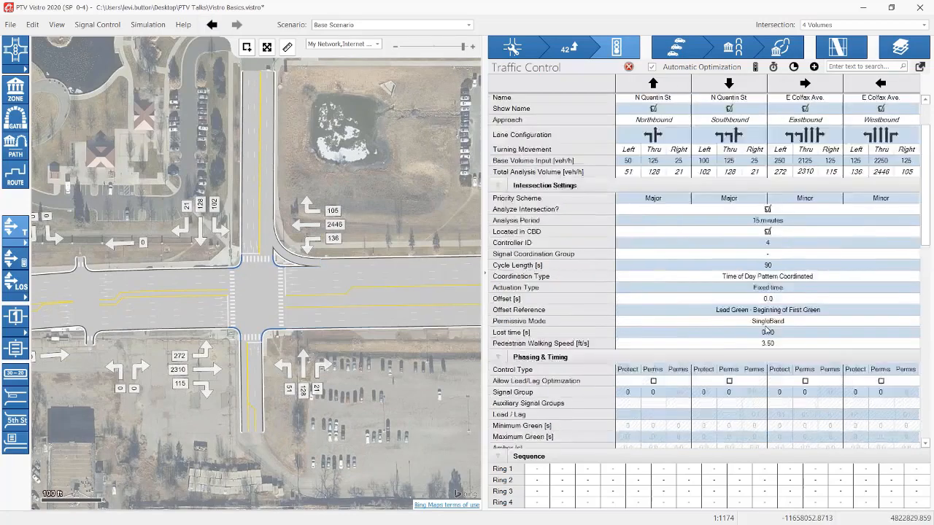
scroll(740, 337, down, 2)
click(756, 268)
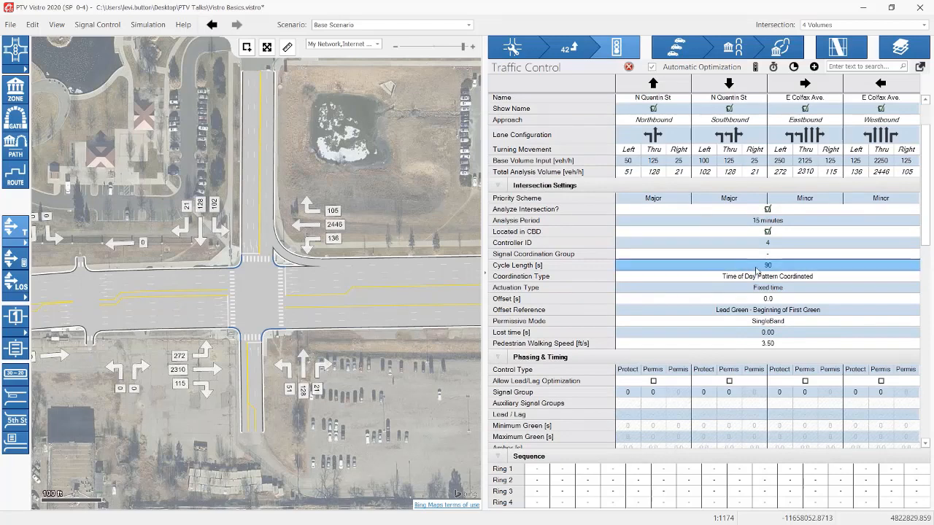
click(662, 279)
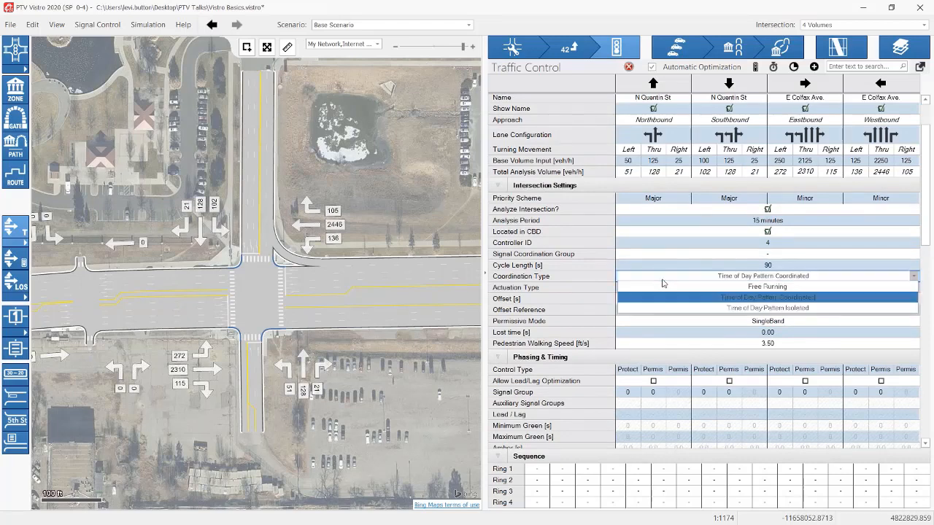
click(770, 299)
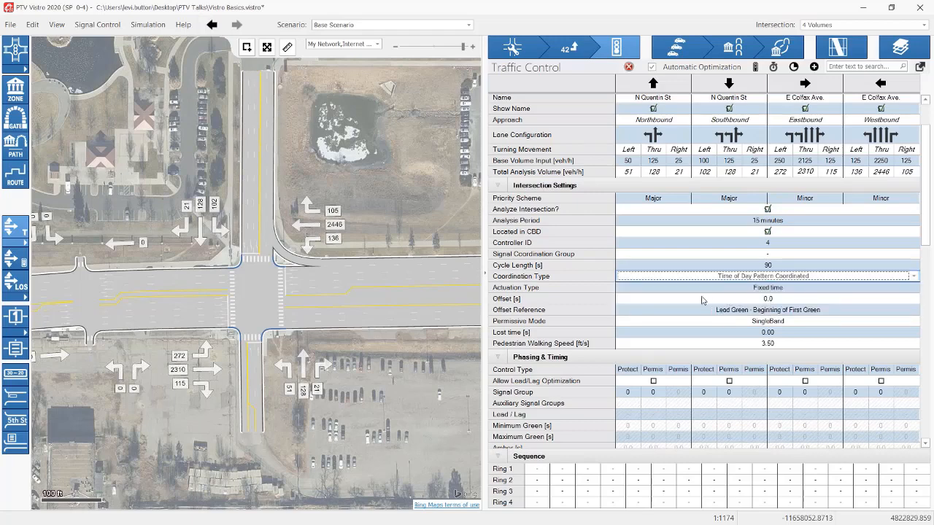
click(707, 289)
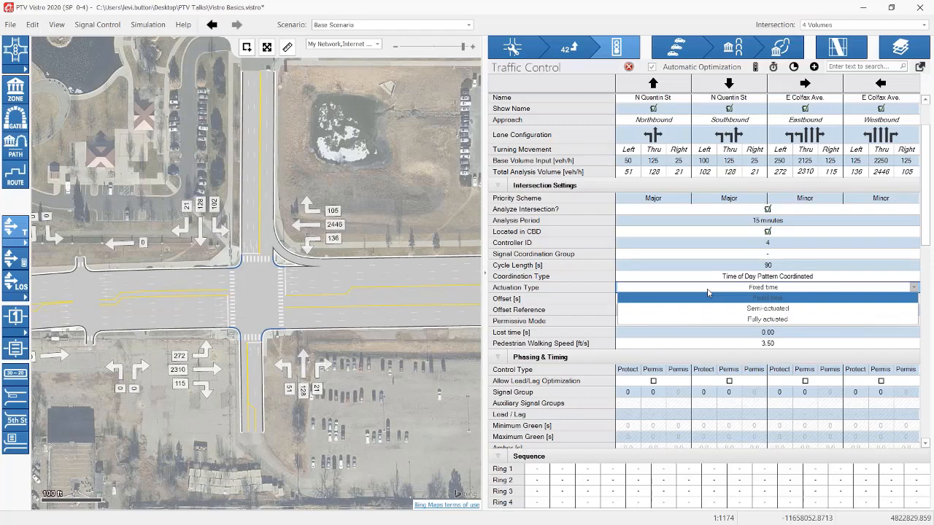
click(749, 298)
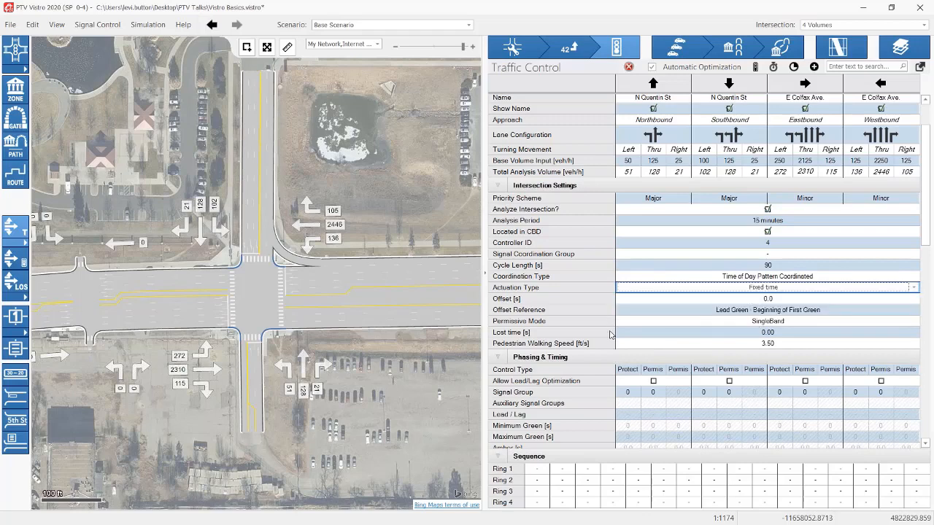
Examine the Offset and Offset Reference settings and the Control Type options available for the northbound left and right turns.
click(720, 300)
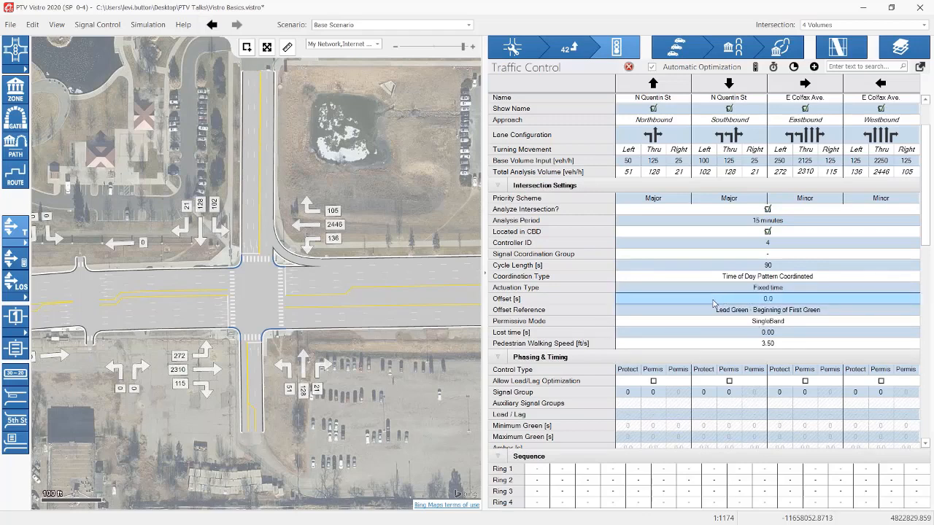
click(718, 310)
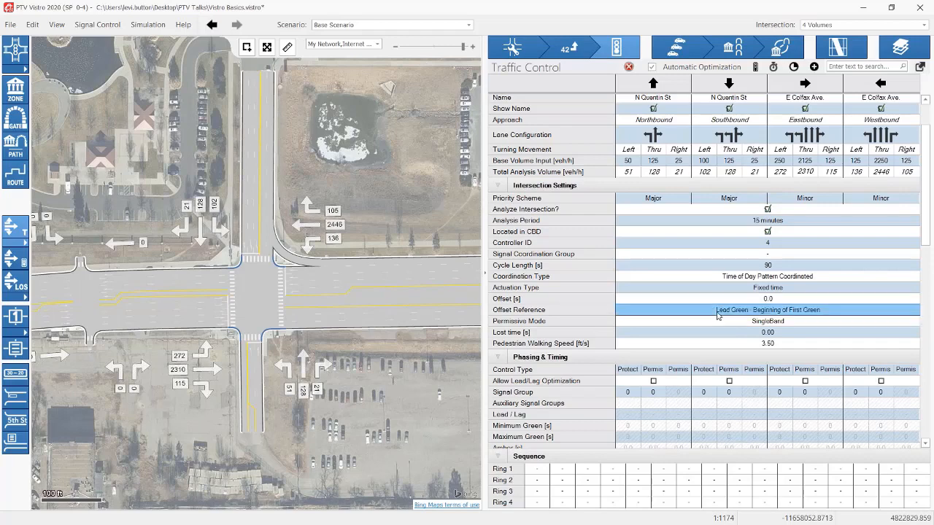
click(718, 311)
click(719, 312)
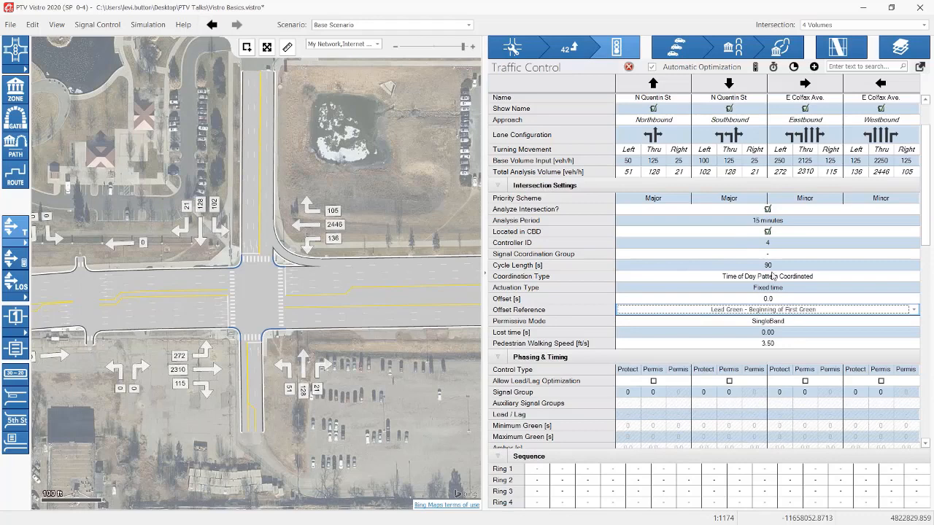
scroll(729, 247, up, 2)
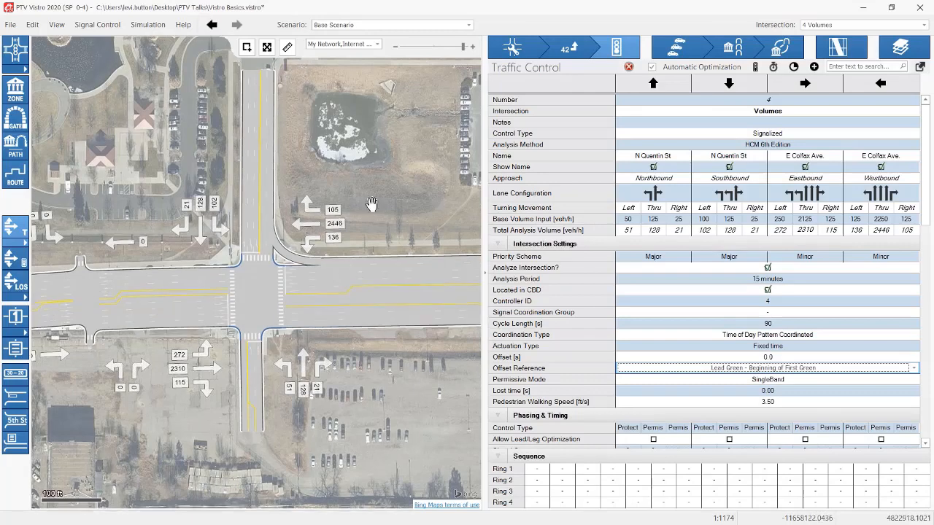
drag(371, 203, 374, 185)
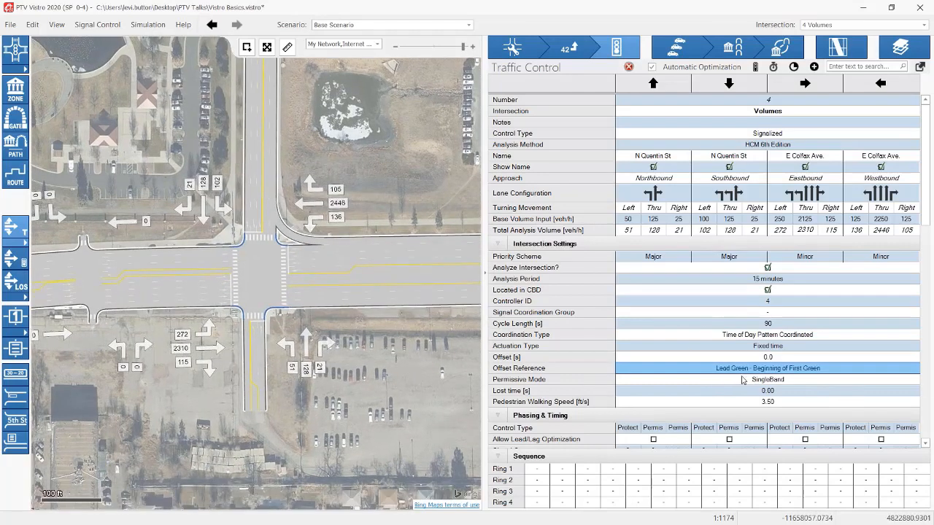
scroll(743, 379, down, 2)
click(628, 369)
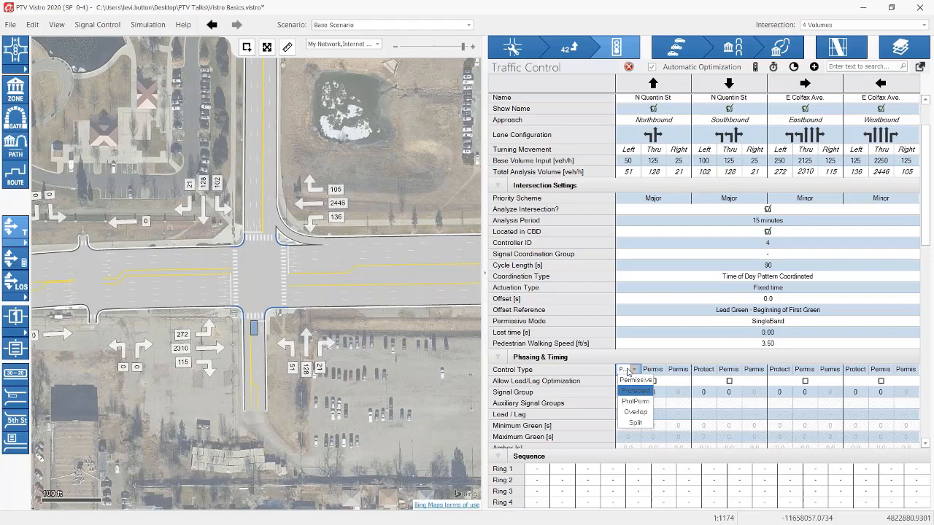
click(676, 370)
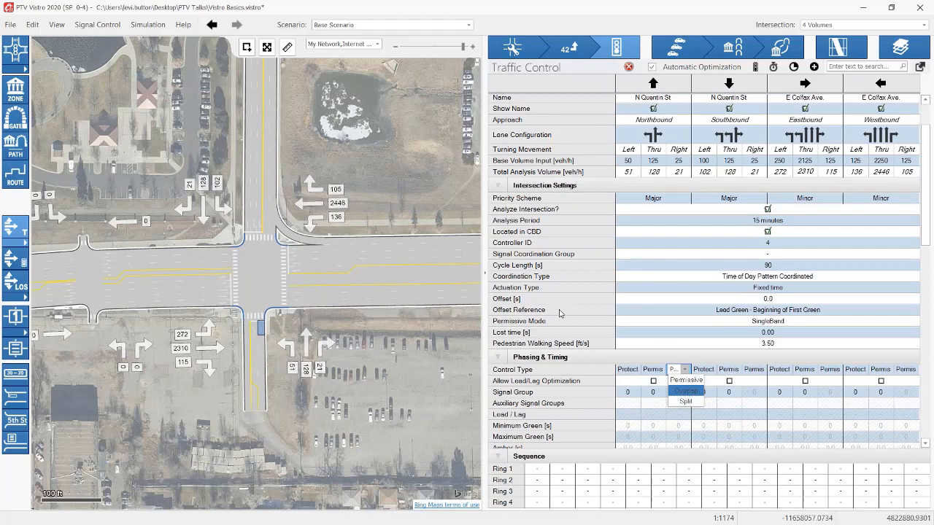
click(444, 160)
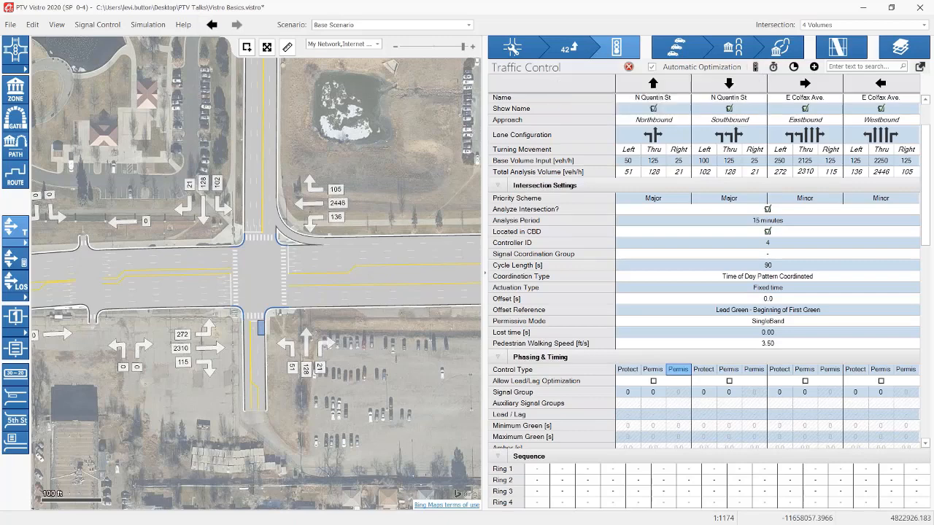
Create the default signalization for the intersection with the Lead/Lag Setting at Lead.
click(639, 392)
click(652, 394)
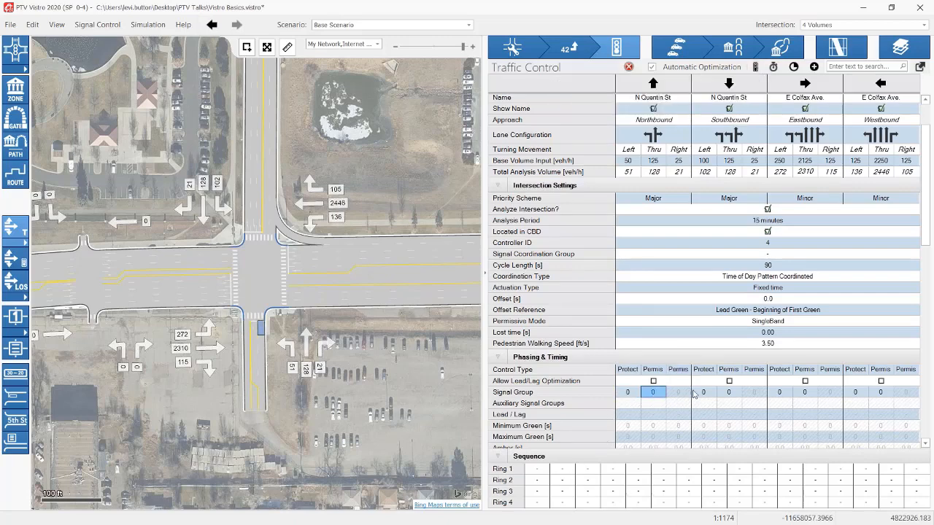
click(704, 395)
click(723, 394)
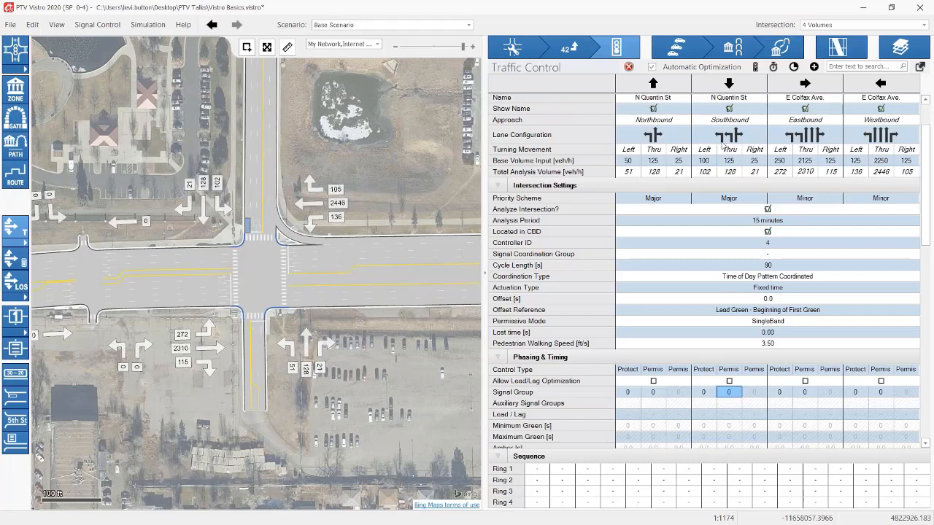
click(755, 67)
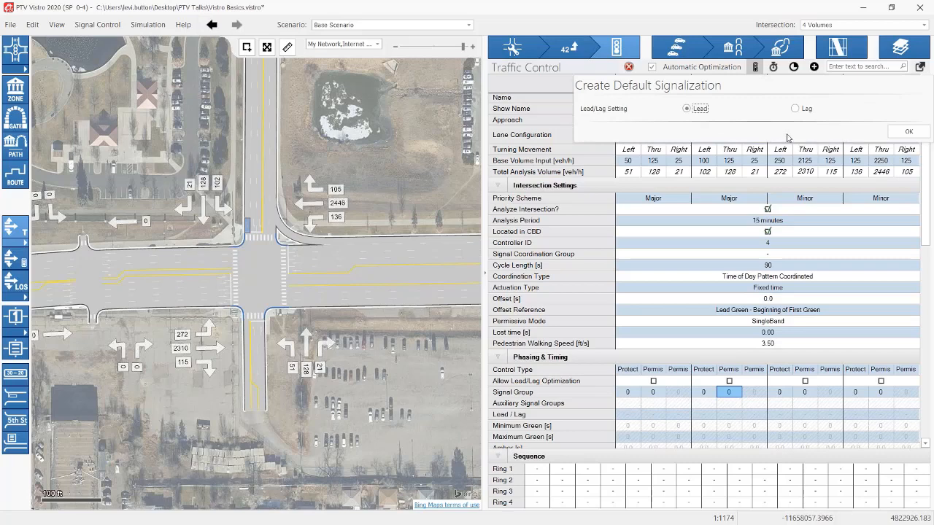
click(908, 131)
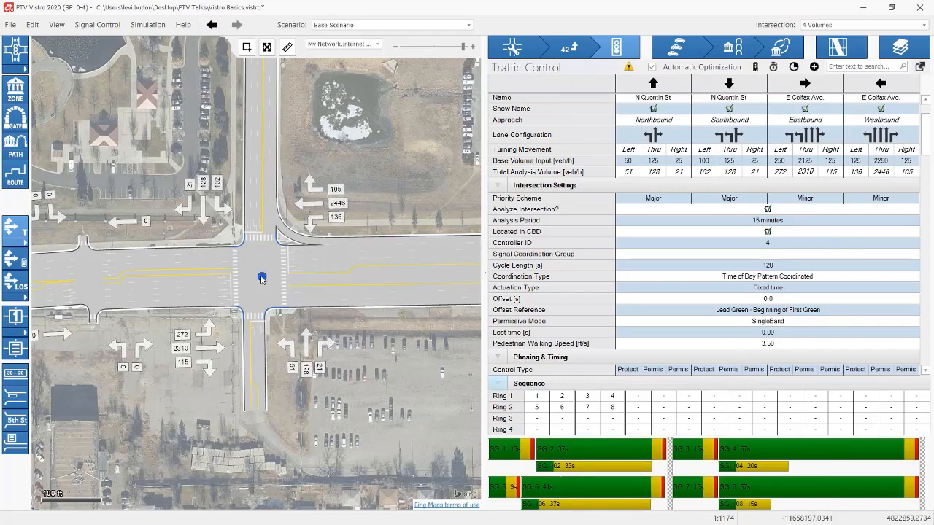
Review the Phasing & Timing rows and replace the turn volumes on the map with the signal groups of the turns.
scroll(730, 305, down, 6)
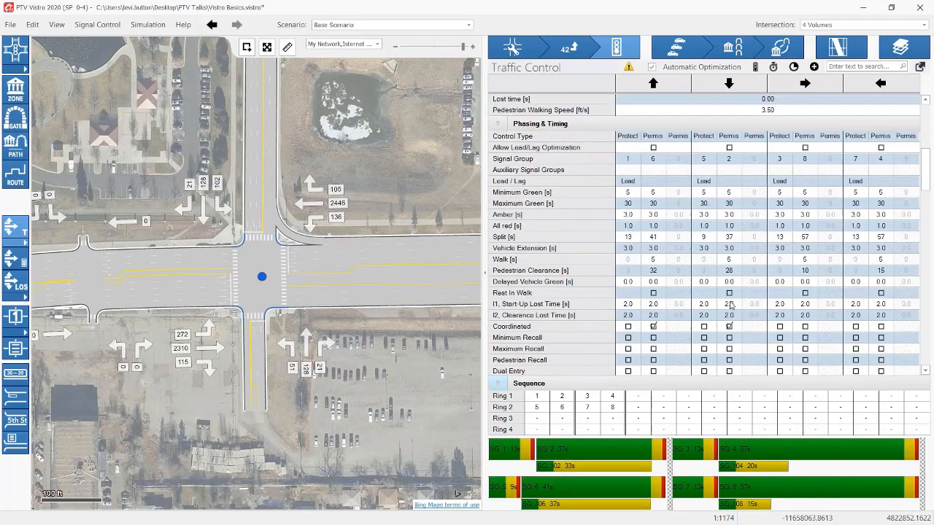
scroll(700, 317, down, 3)
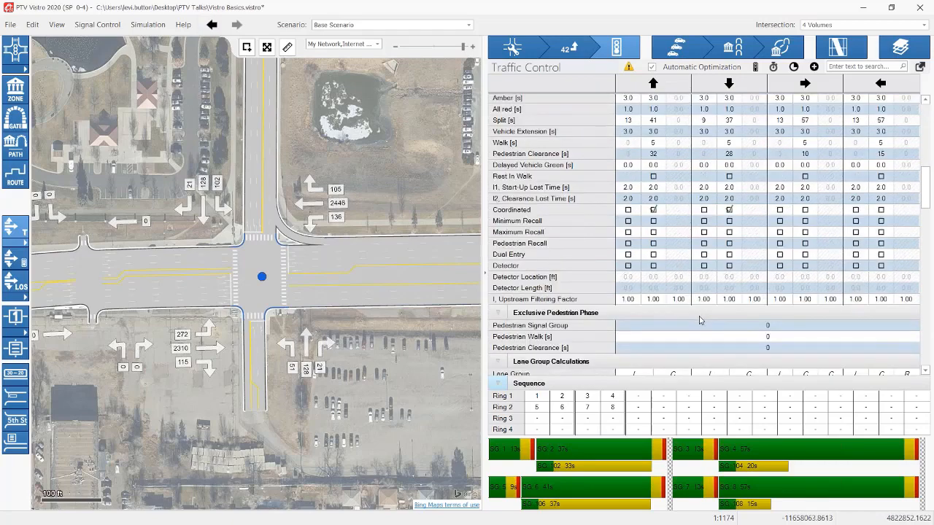
scroll(699, 319, up, 5)
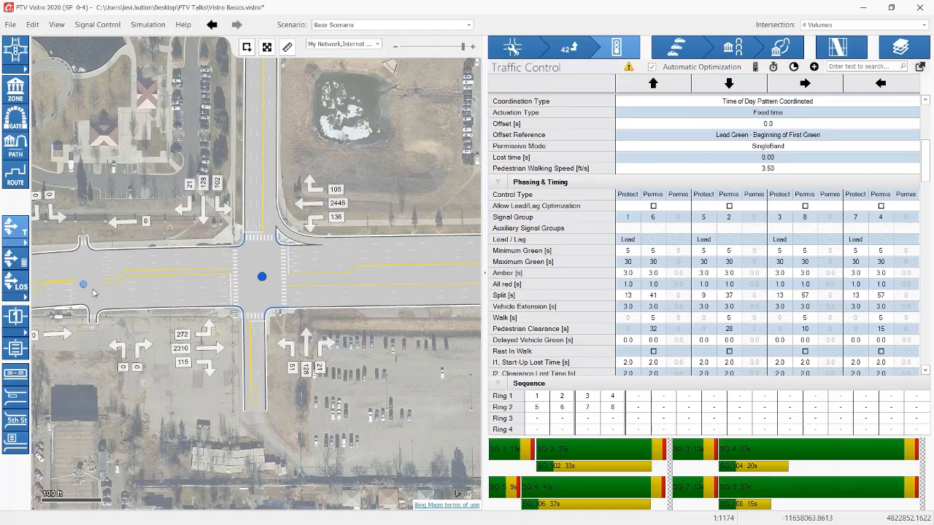
click(17, 234)
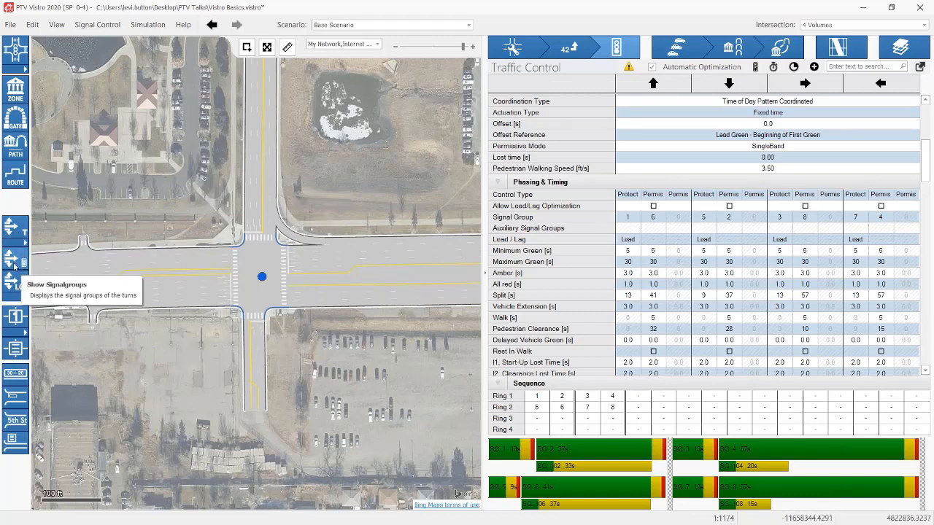
click(15, 266)
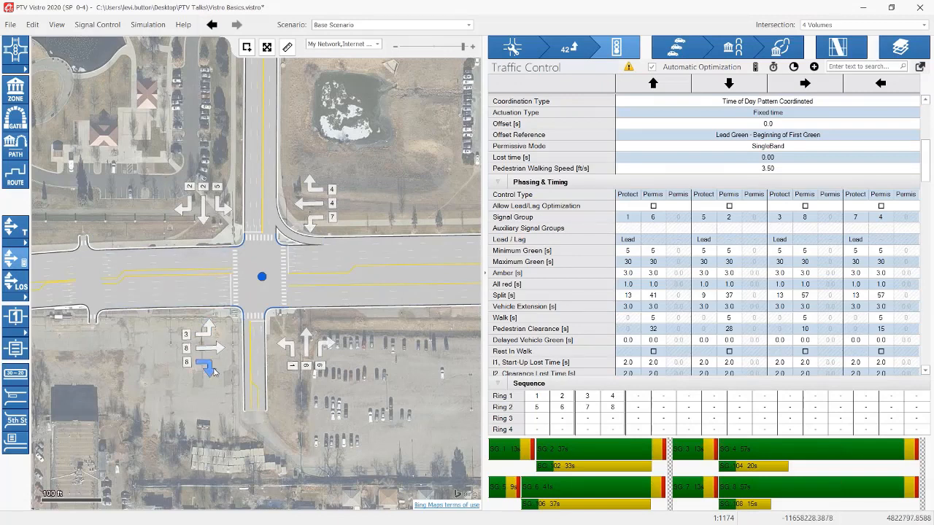
Swap signal groups 3 and 4 in the Ring 1 sequence so that 4 runs before 3.
click(590, 397)
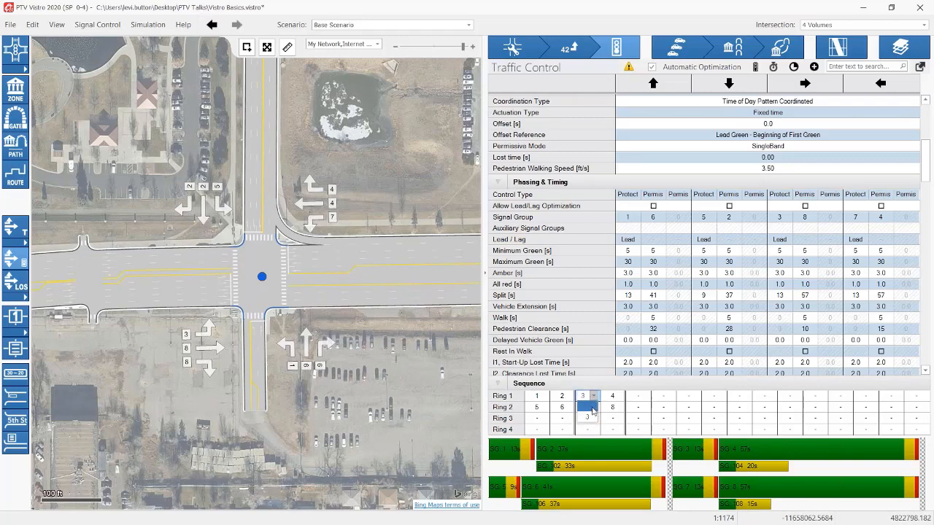
click(592, 407)
click(611, 397)
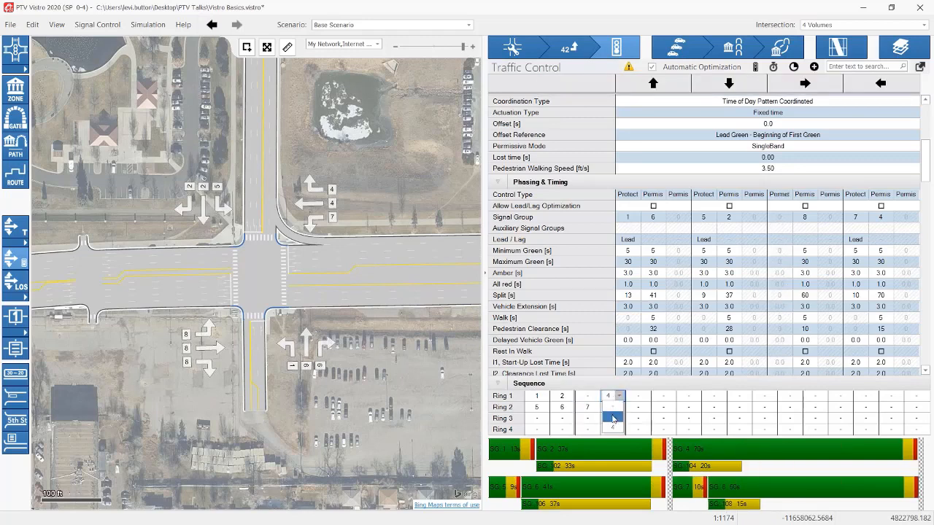
click(612, 416)
click(591, 398)
click(587, 421)
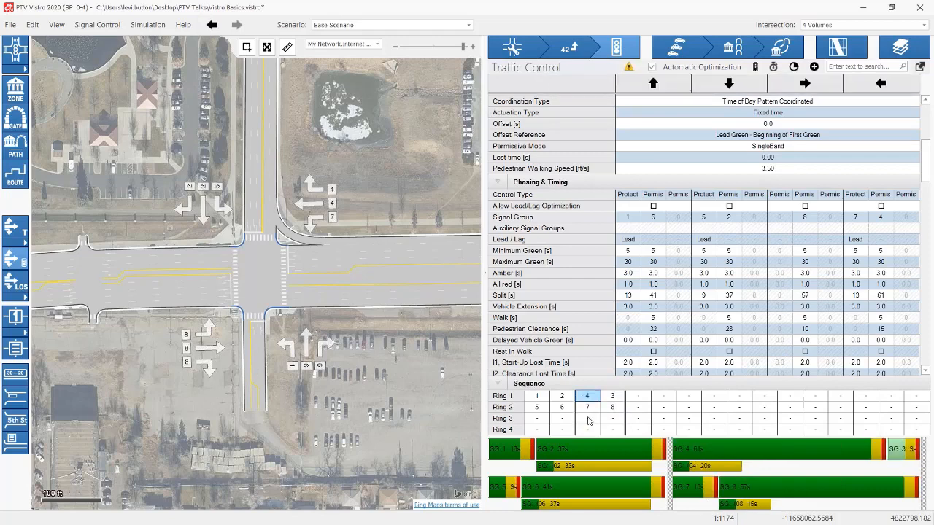
Put the Ring 1 sequence back in the order 1, 2, 3, 4.
click(590, 397)
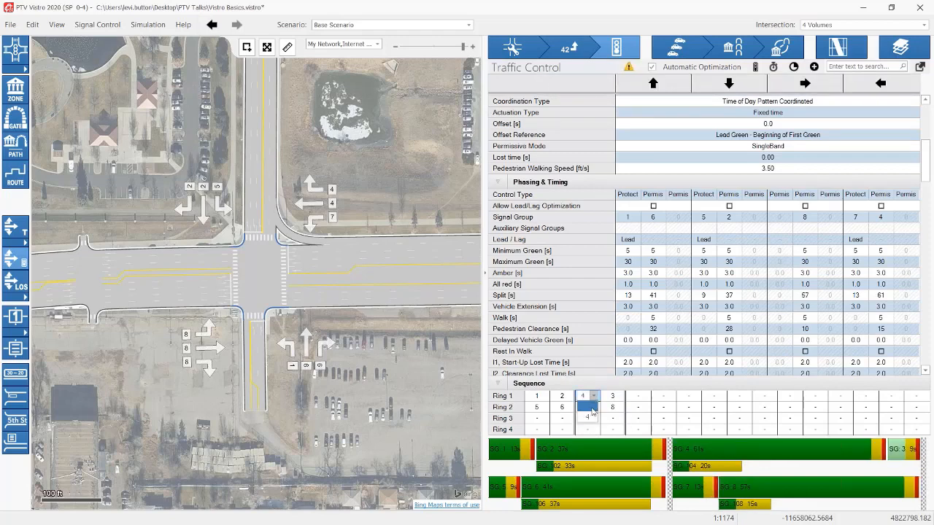
click(591, 408)
click(612, 397)
click(615, 421)
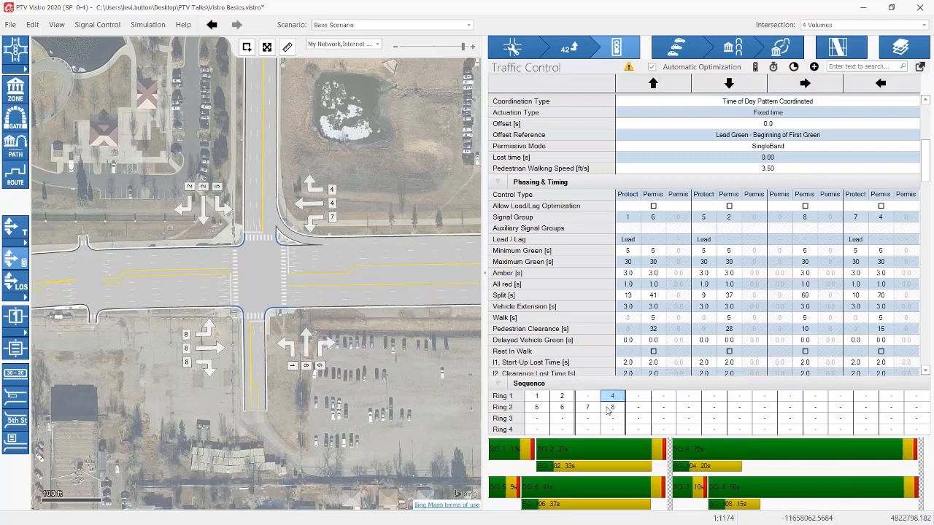
click(592, 396)
click(589, 419)
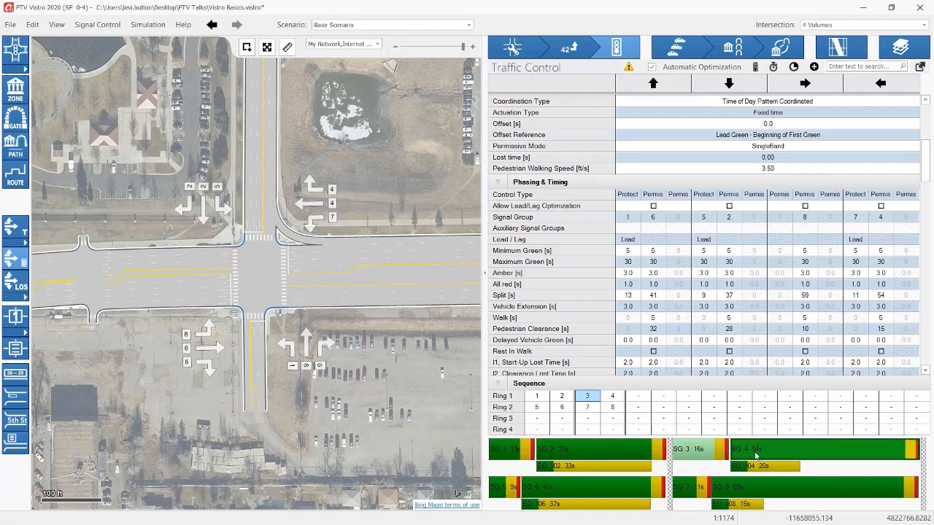
Set the northbound left turn's Lead / Lag to Lag and review its Minimum Green and Maximum Green values.
click(636, 244)
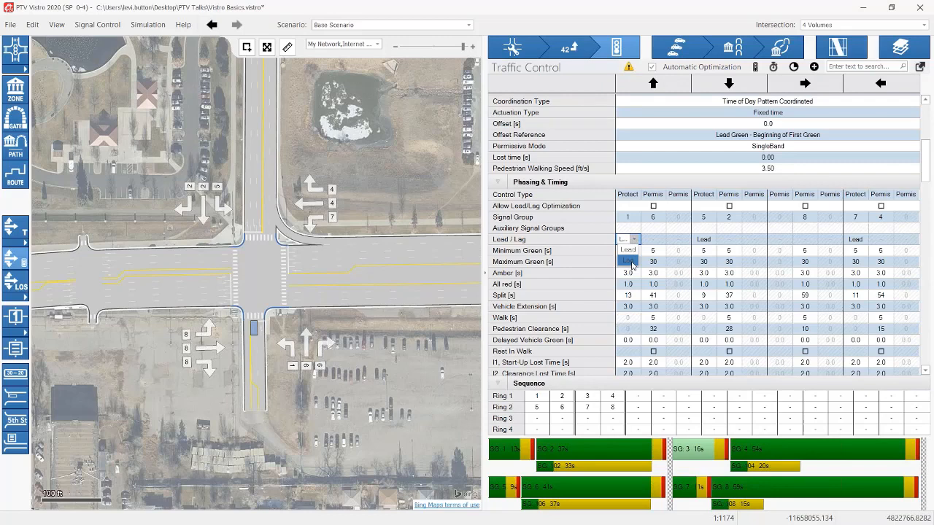
click(632, 262)
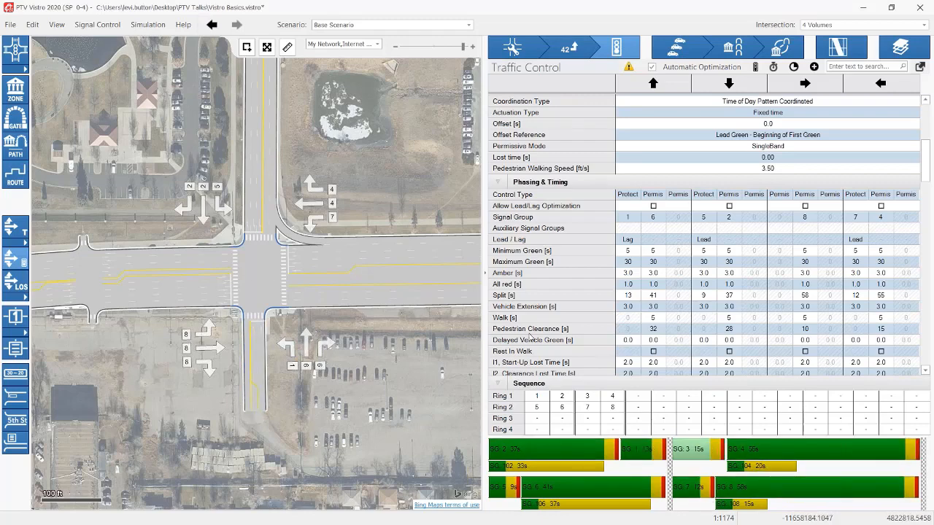
scroll(655, 288, down, 2)
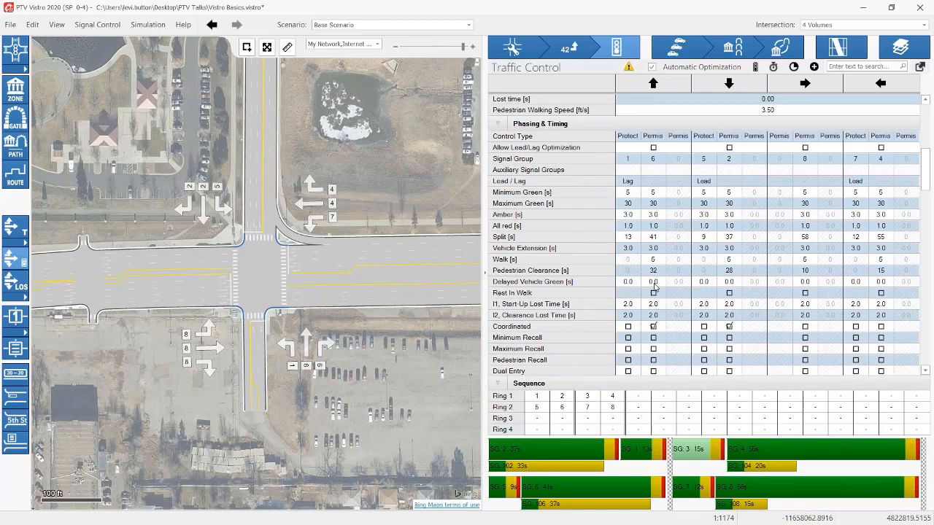
click(629, 193)
click(630, 205)
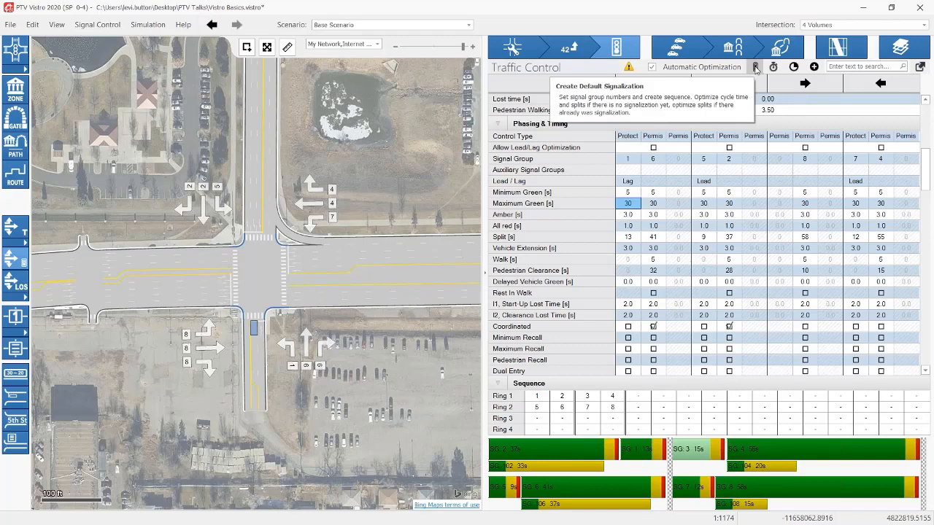
click(34, 26)
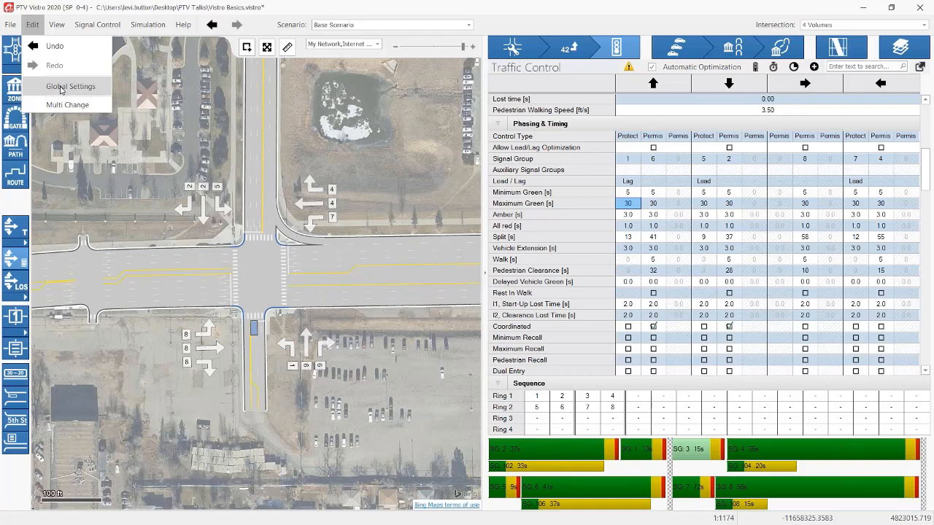
click(336, 151)
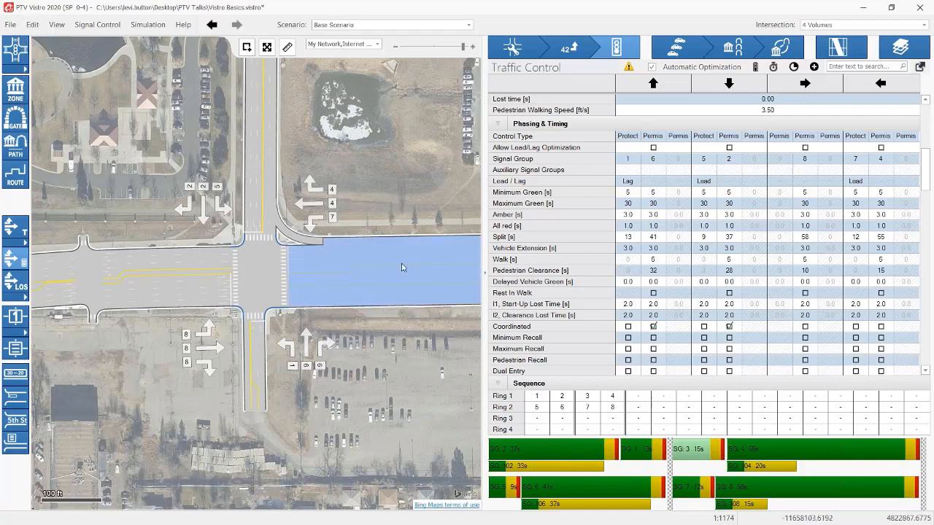
drag(381, 248, 360, 229)
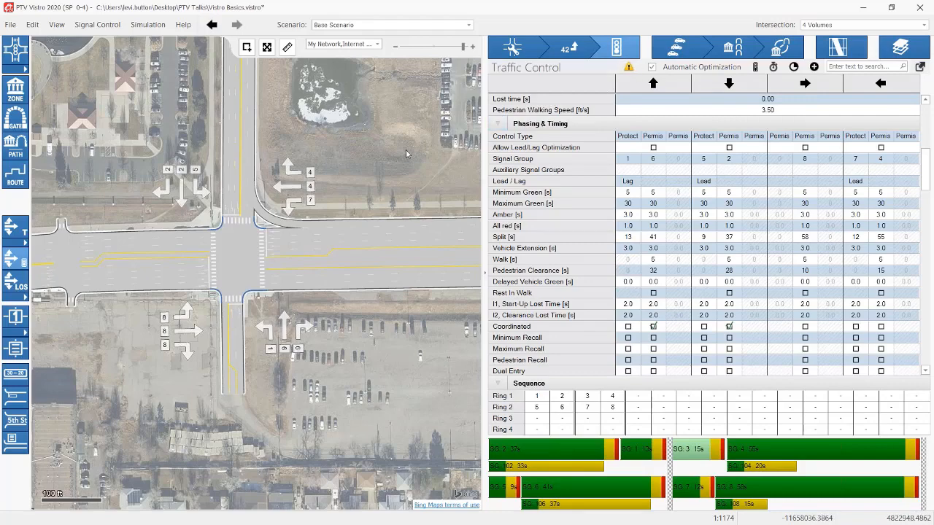
Select the signalized Ursula St / Aurora Ct and E Colfax Ave intersection and read its Traffic Control error list.
drag(407, 153, 102, 177)
scroll(174, 173, down, 4)
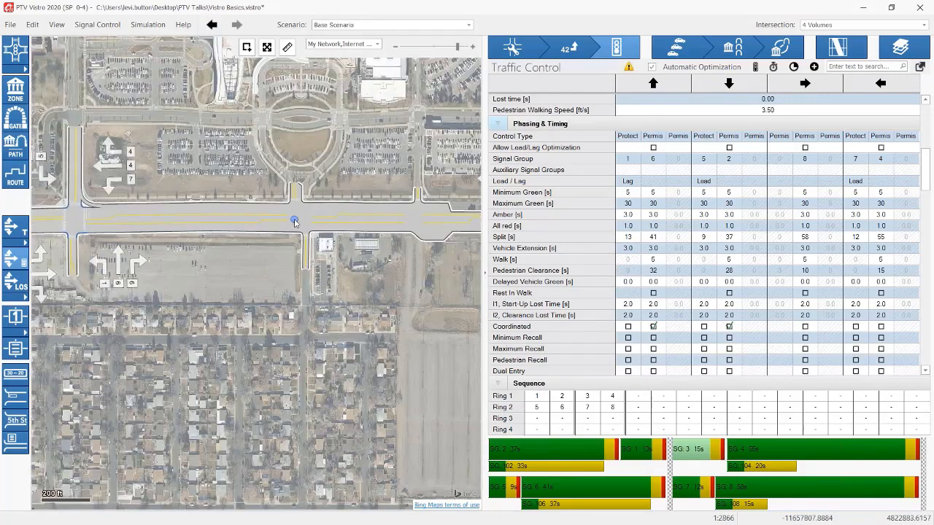
click(295, 222)
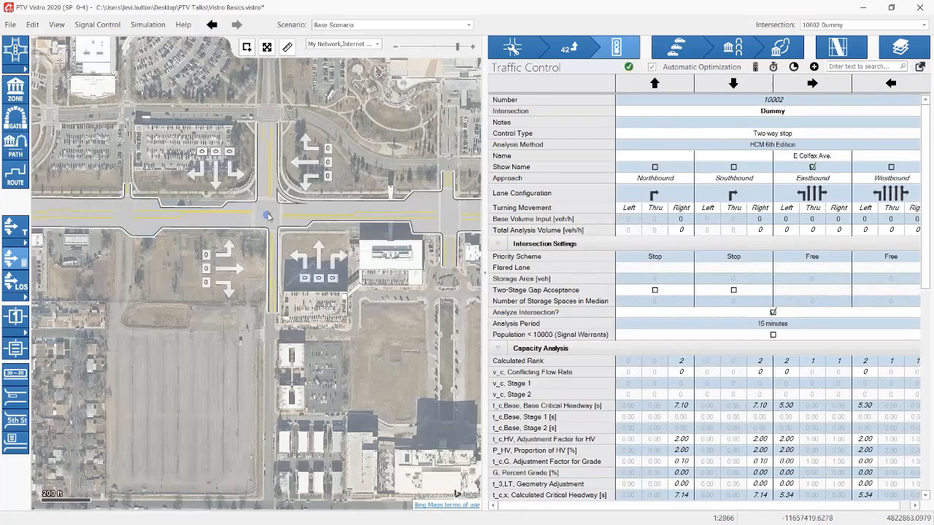
click(268, 216)
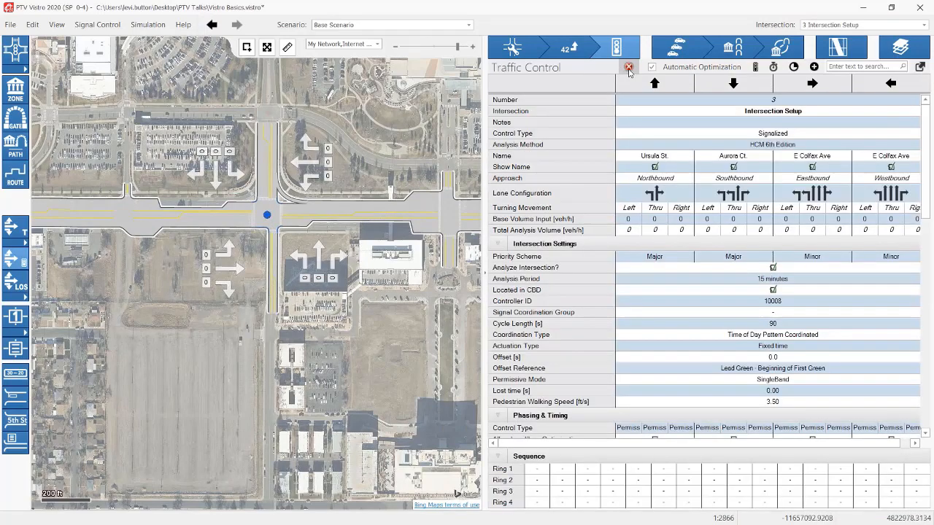
click(629, 69)
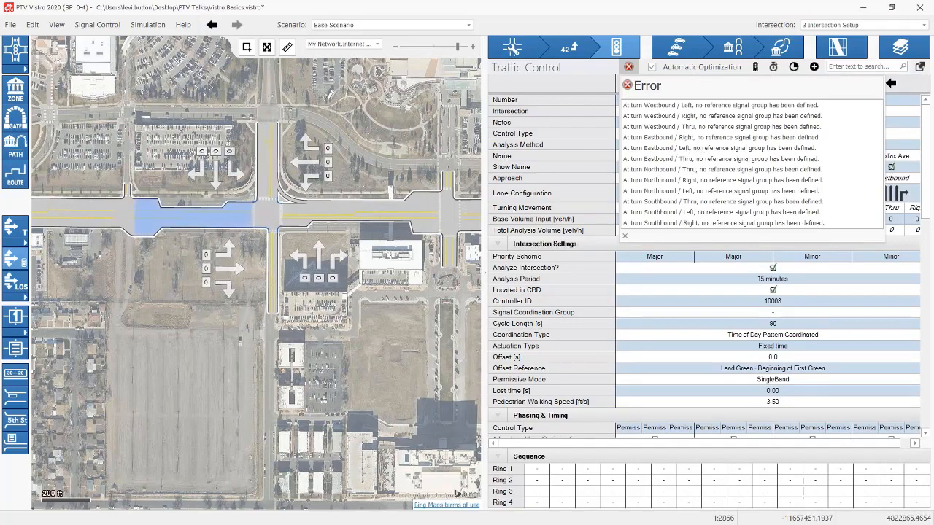
Return to the N Quentin St and E Colfax Ave intersection on the map and show its Traffic Control table.
drag(253, 205, 425, 194)
drag(165, 215, 269, 218)
click(62, 206)
drag(97, 200, 259, 197)
scroll(210, 185, up, 2)
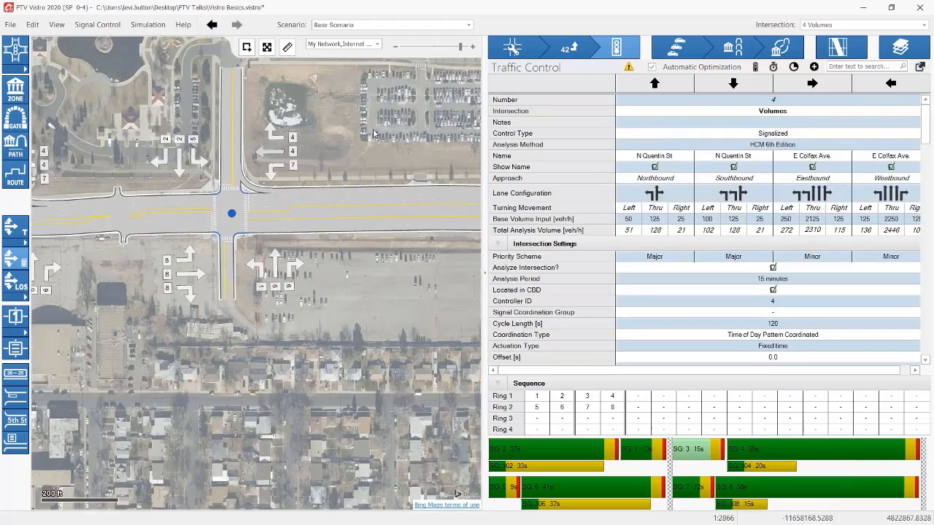
Read the Traffic Control warnings for the N Quentin St intersection and compare them with the Crosswalk Length values in Intersection Setup.
click(631, 71)
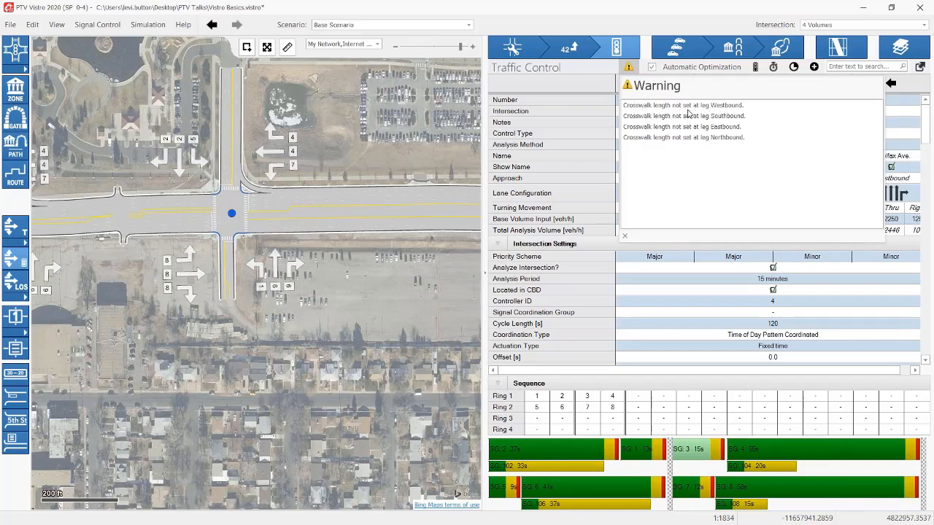
click(530, 57)
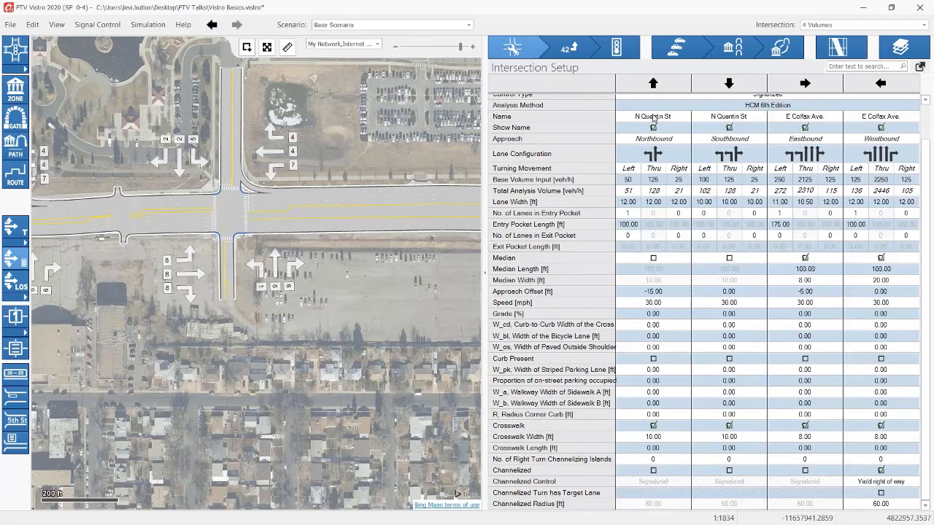
click(629, 50)
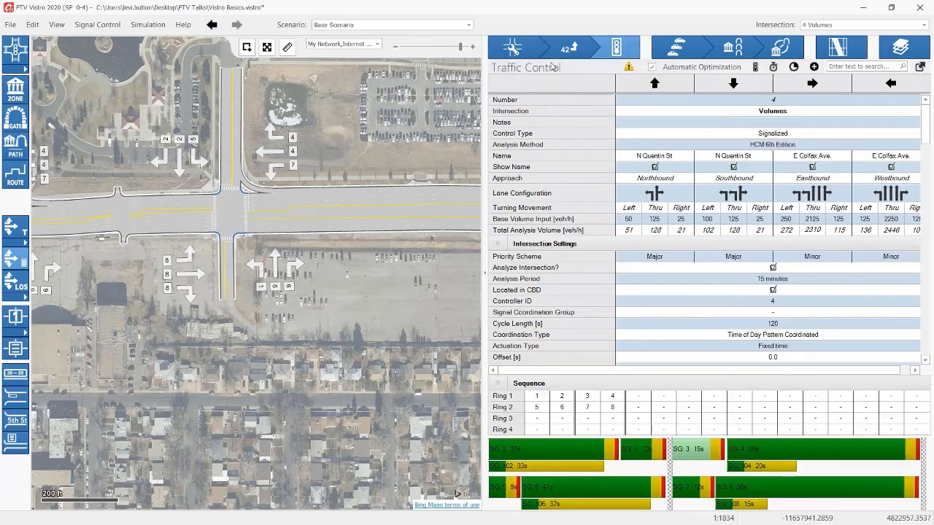
click(514, 48)
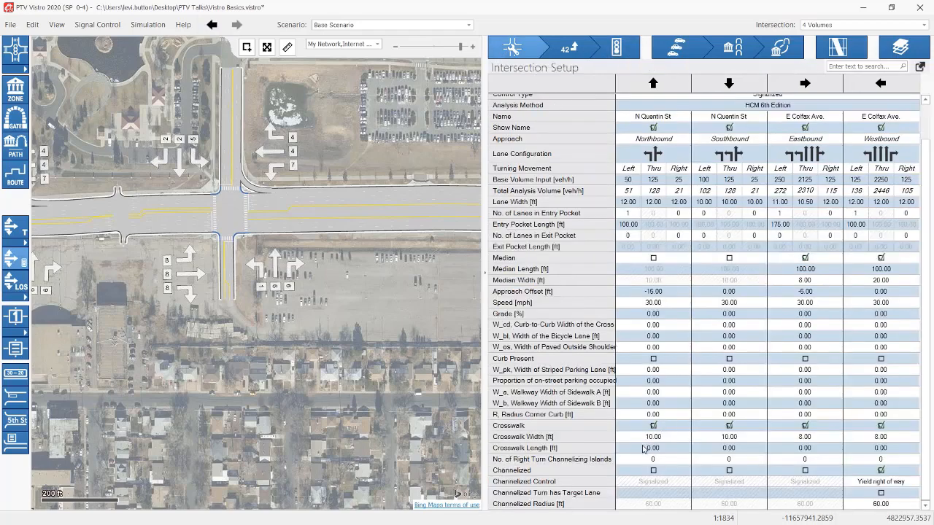
drag(648, 448, 893, 454)
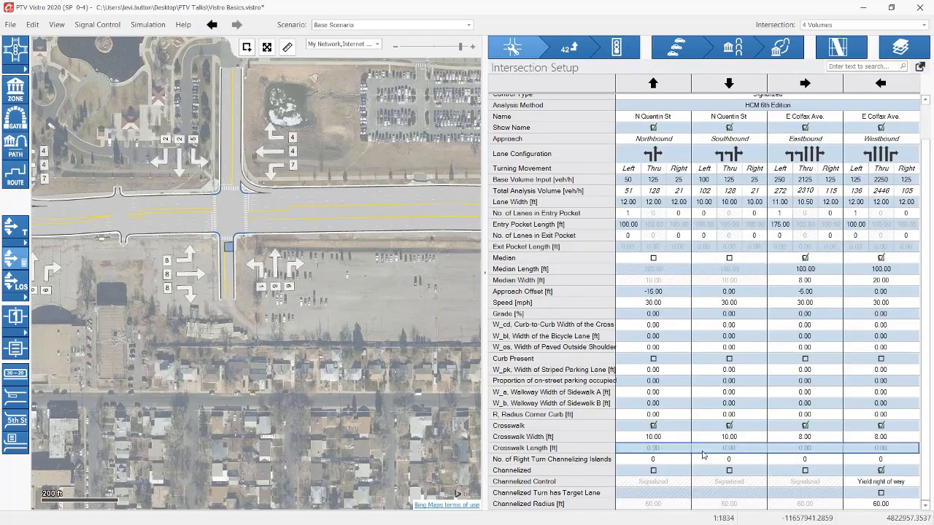
click(663, 451)
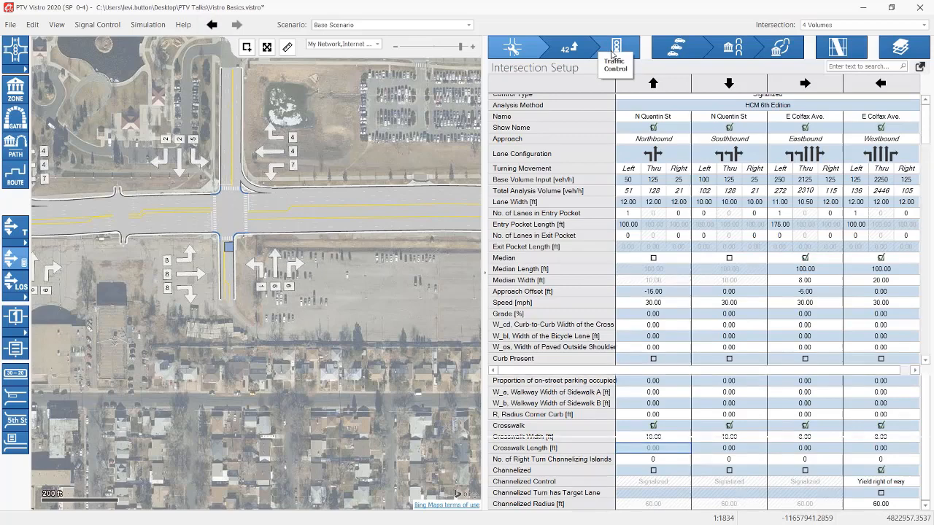
click(612, 51)
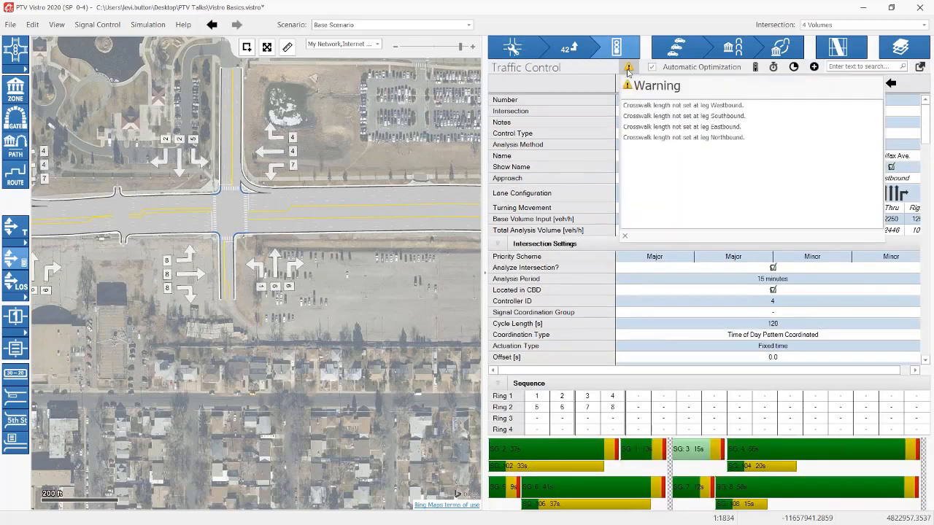
Disable and re-enable the Crosswalk option on all four approaches in Intersection Setup, and recheck the Traffic Control status.
click(513, 49)
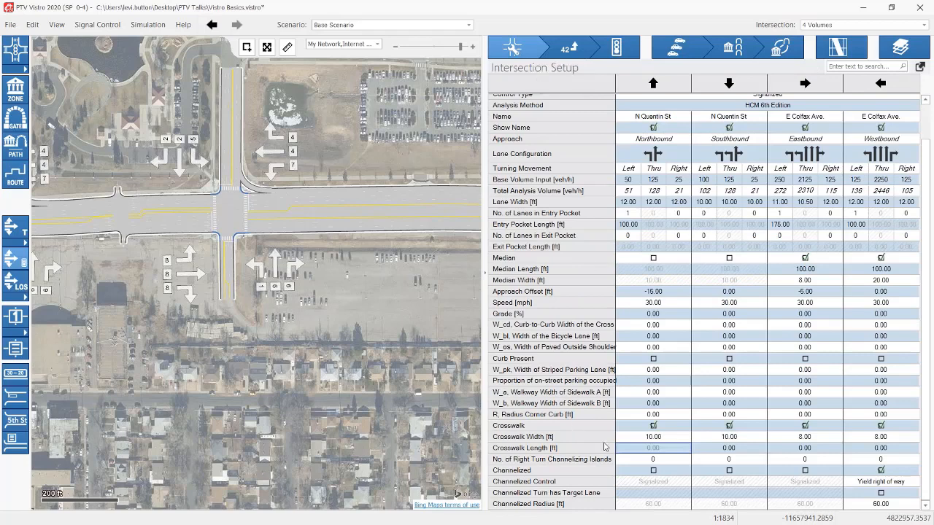
click(653, 426)
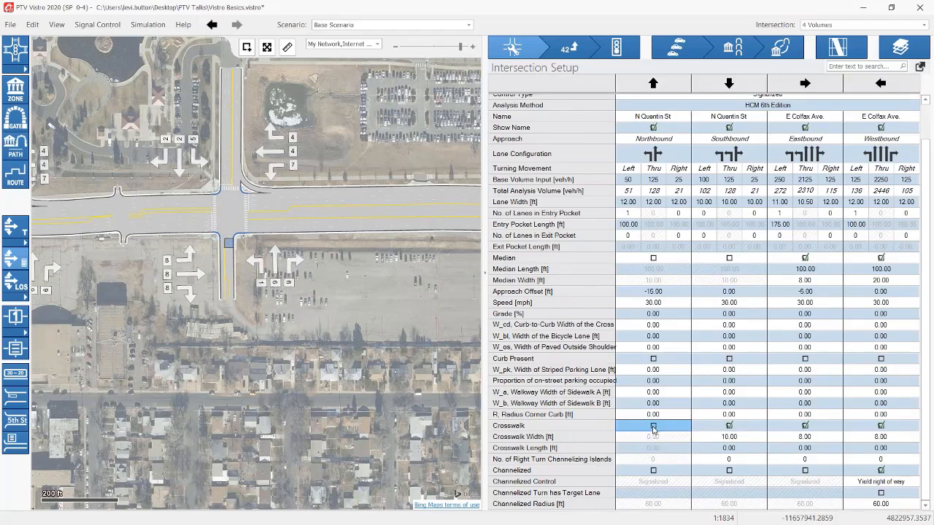
click(652, 426)
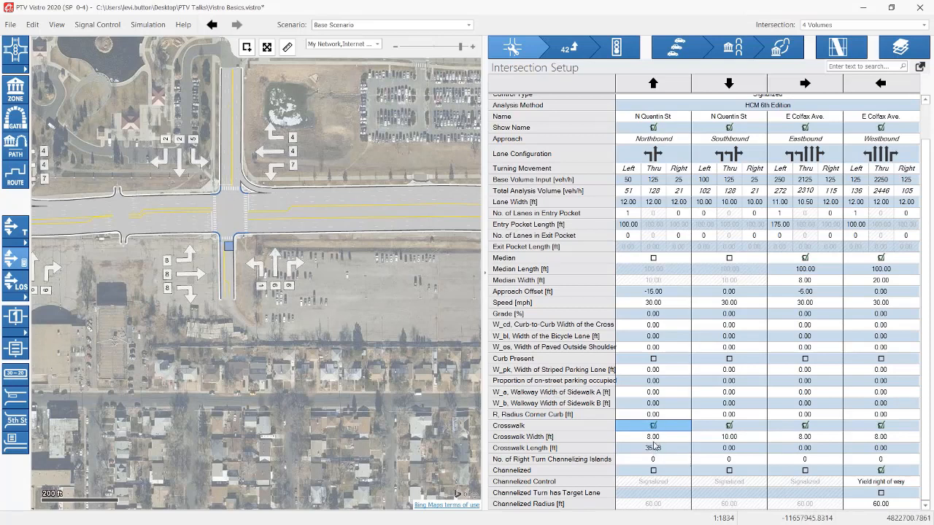
click(730, 427)
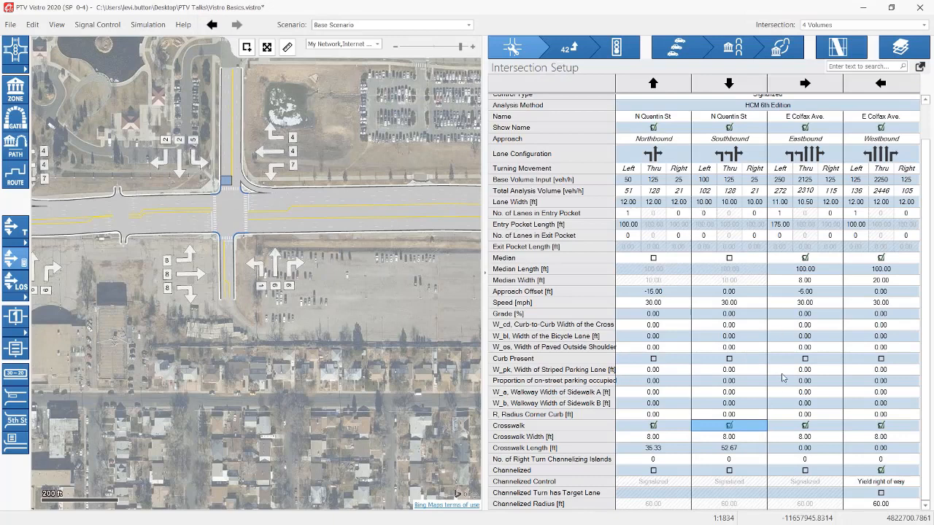
click(805, 426)
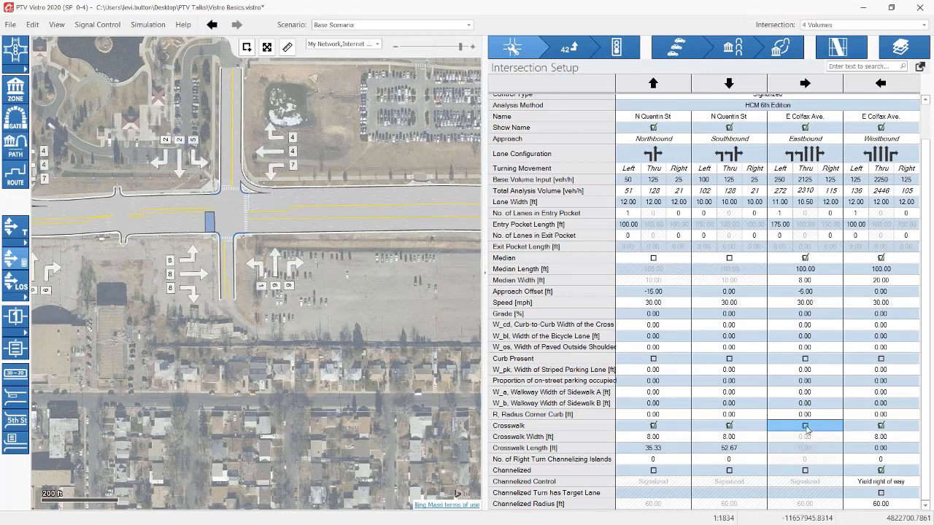
click(880, 427)
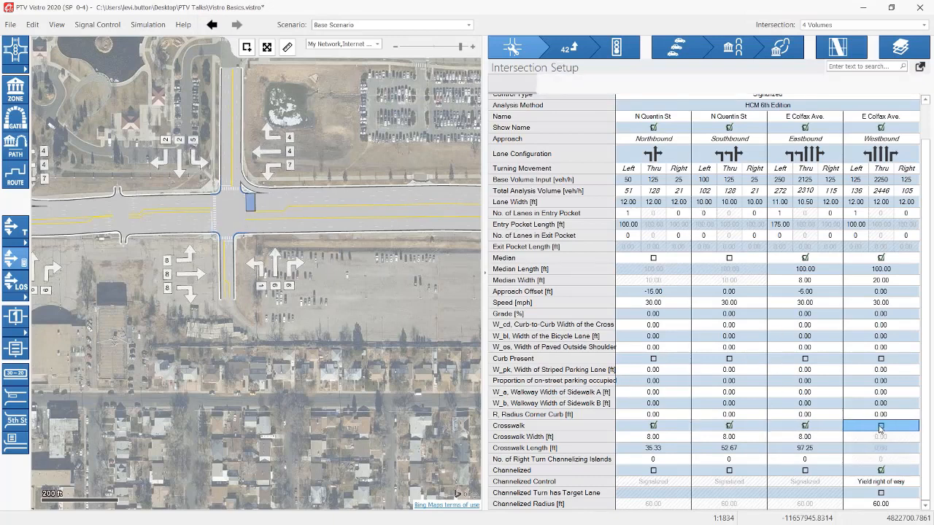
click(617, 49)
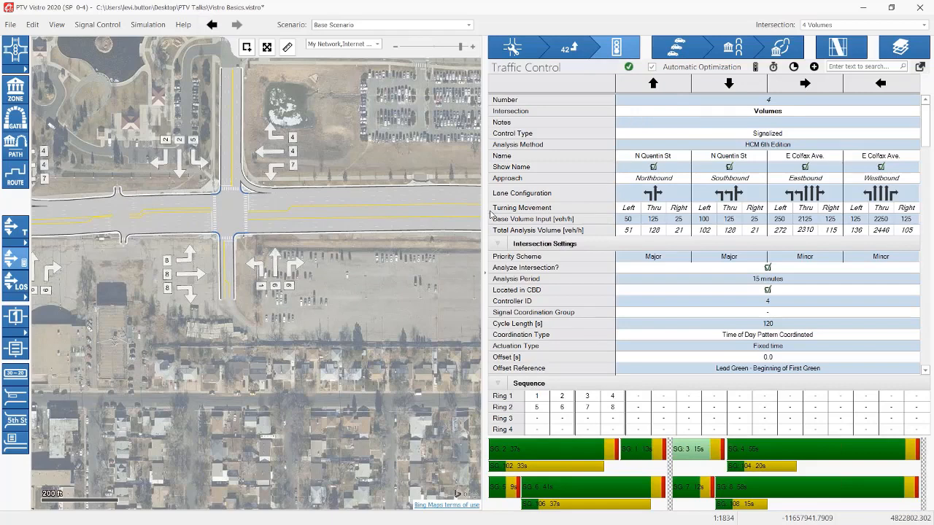
Hide the signal group arrows on the map and display the ICA Check symbols for all intersections along E Colfax Ave.
click(23, 260)
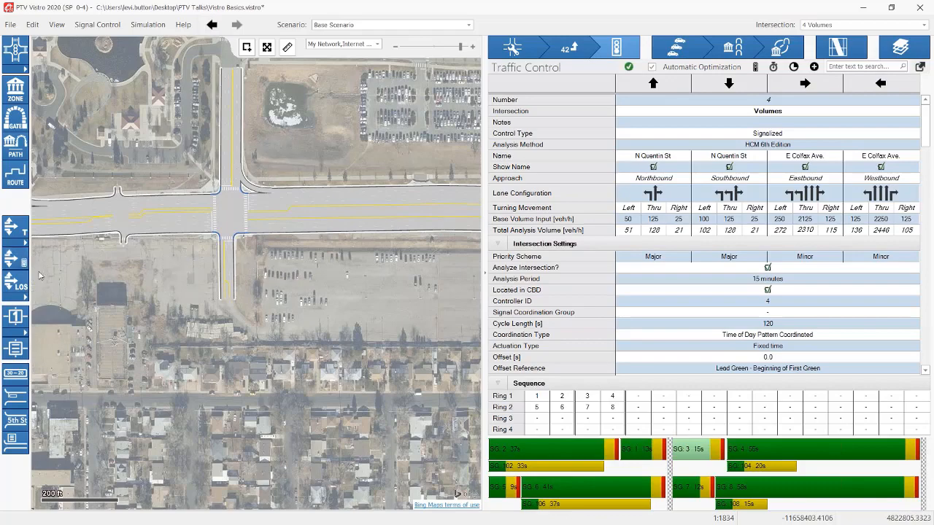
scroll(161, 325, down, 2)
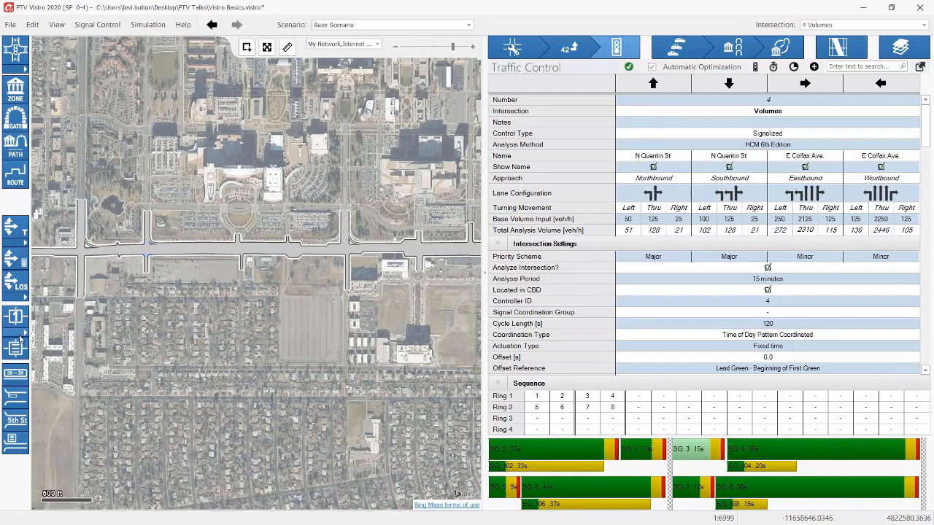
click(22, 337)
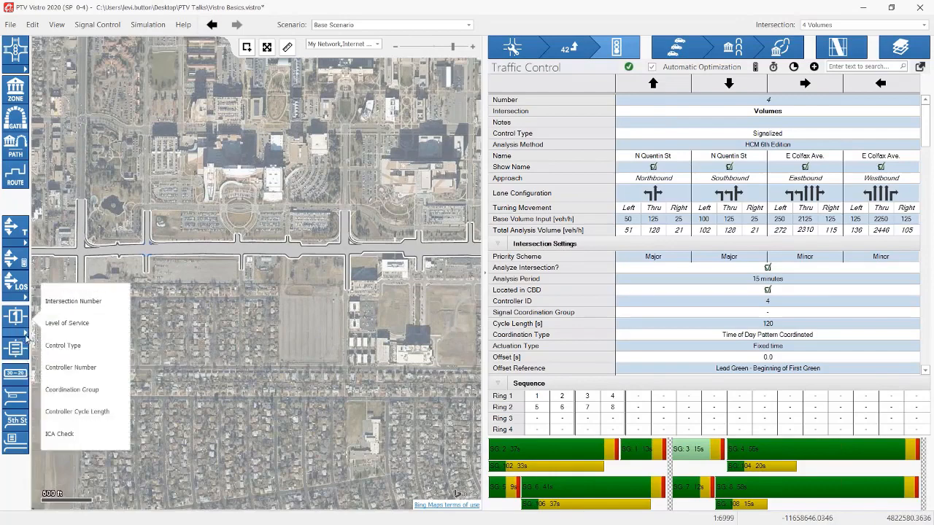
click(60, 435)
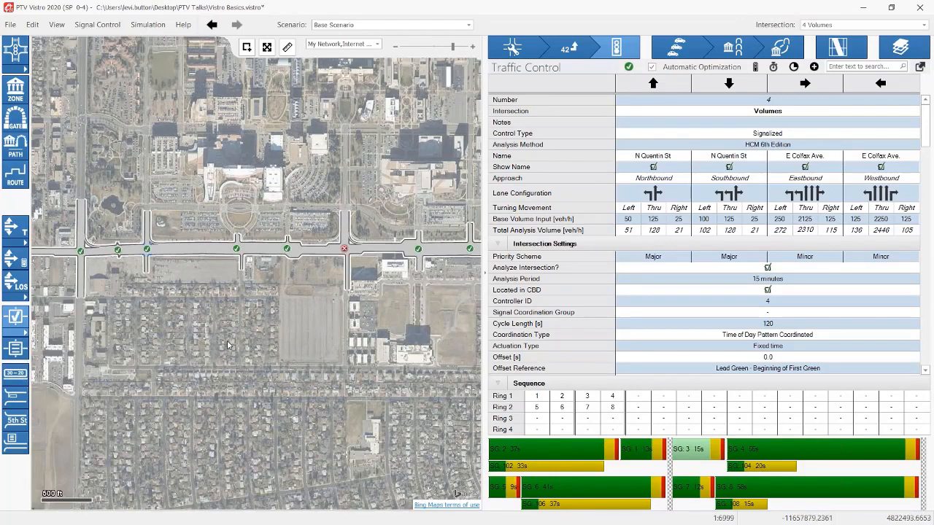
scroll(225, 344, down, 1)
scroll(226, 343, down, 1)
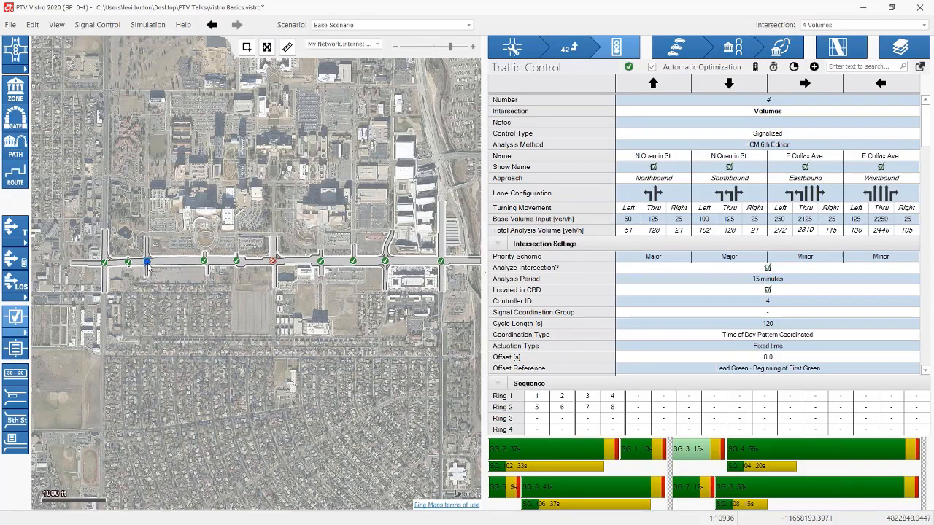
Inspect the Ursula St / Aurora Ct intersection and the easternmost new intersection, both flagged by the ICA Check.
click(272, 262)
drag(319, 327, 262, 326)
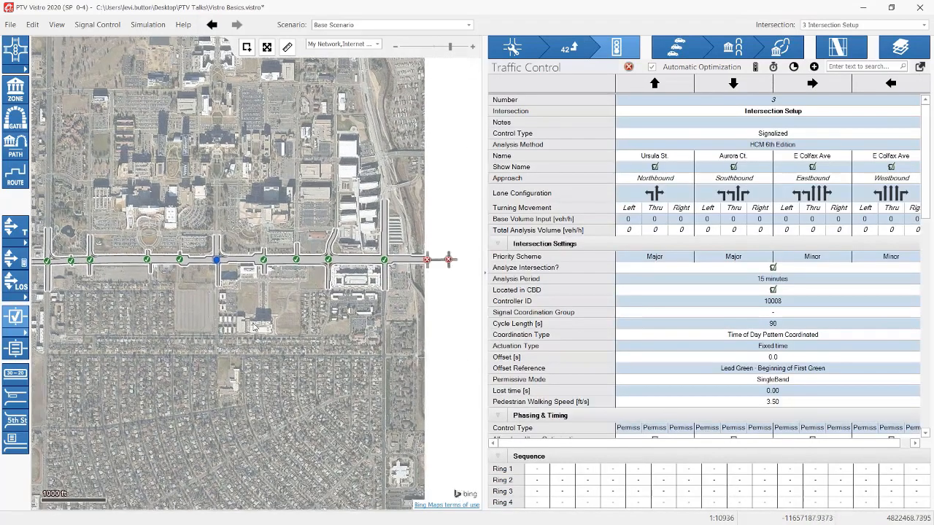
click(448, 260)
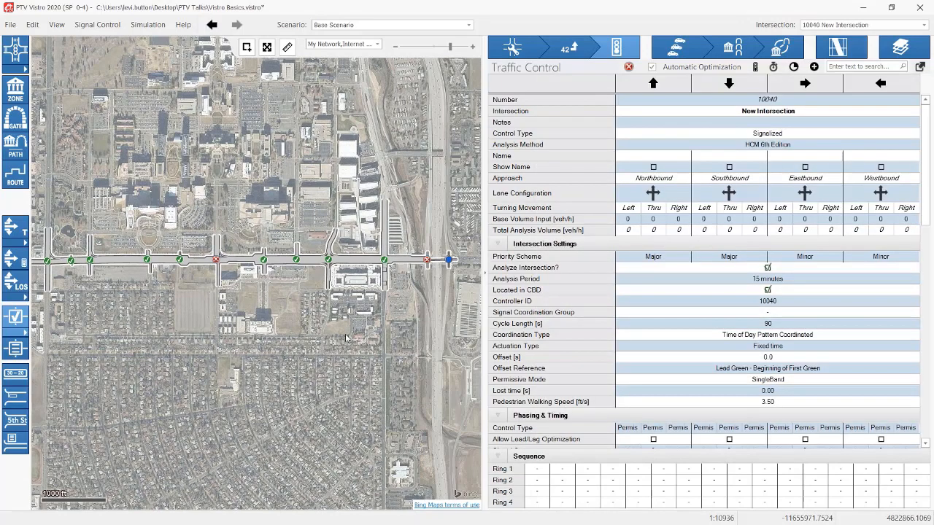
Hide the ICA Check symbols and select the N Quentin St and E Colfax Ave intersection on the map.
click(27, 319)
scroll(207, 265, up, 5)
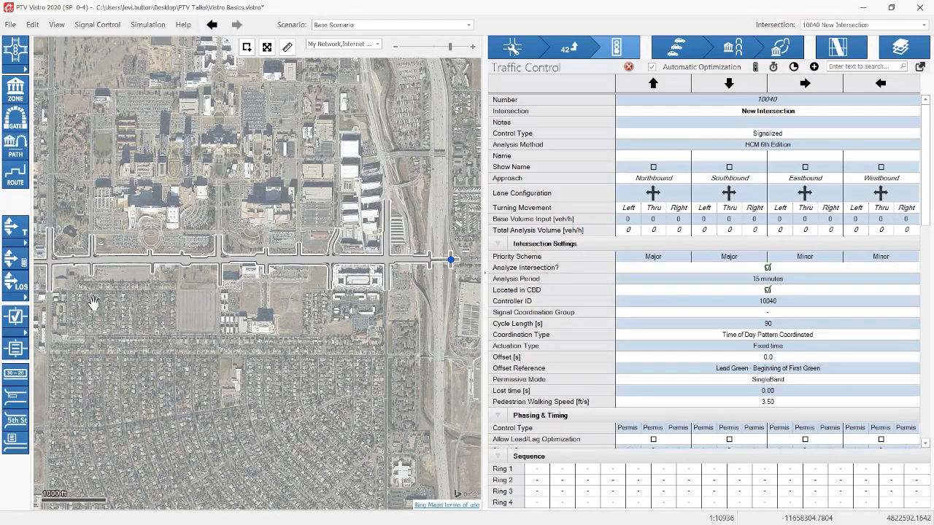
scroll(207, 264, up, 5)
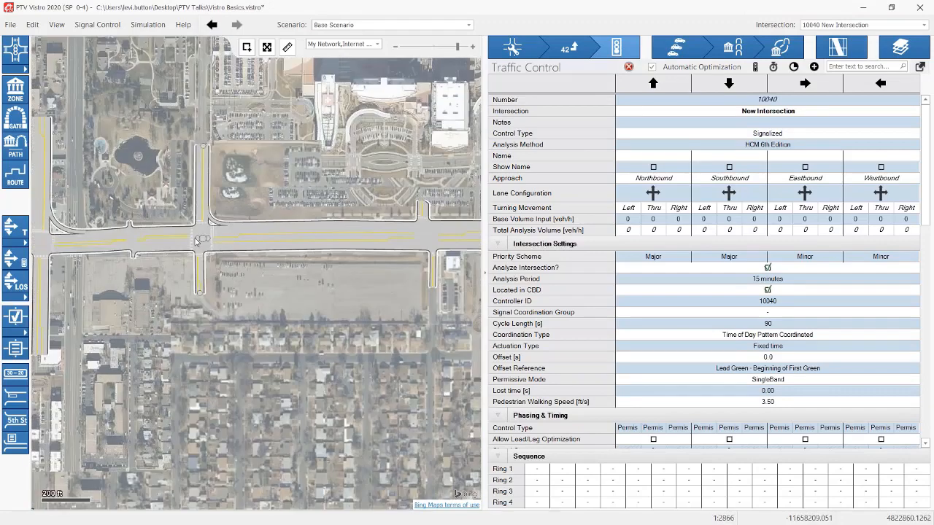
click(209, 237)
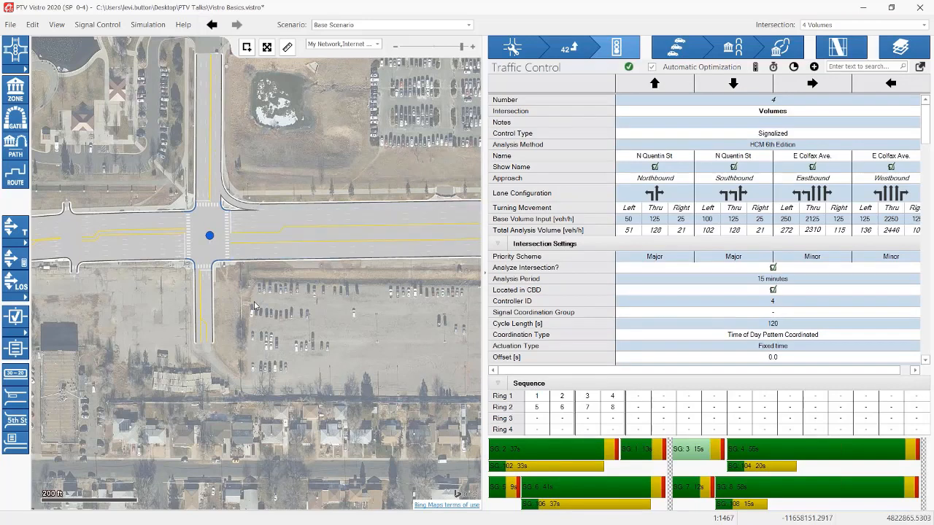
drag(255, 315, 273, 337)
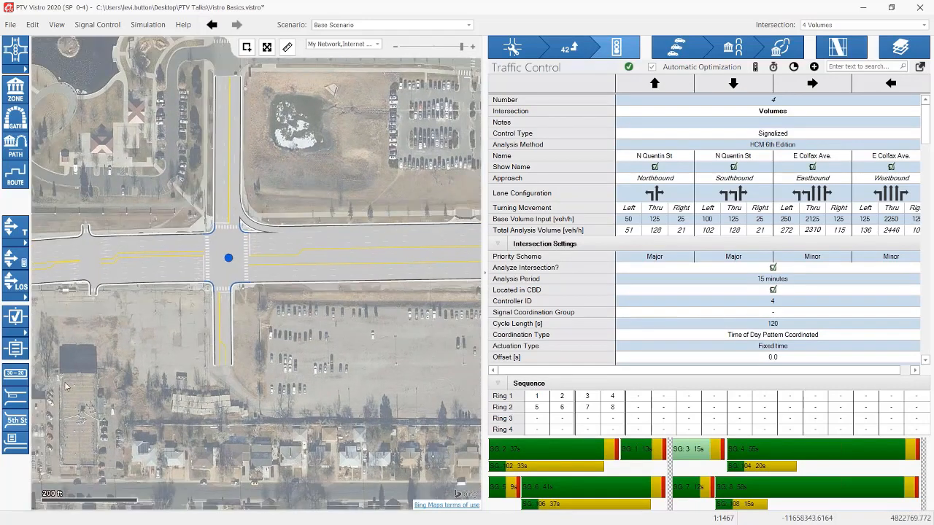
click(22, 324)
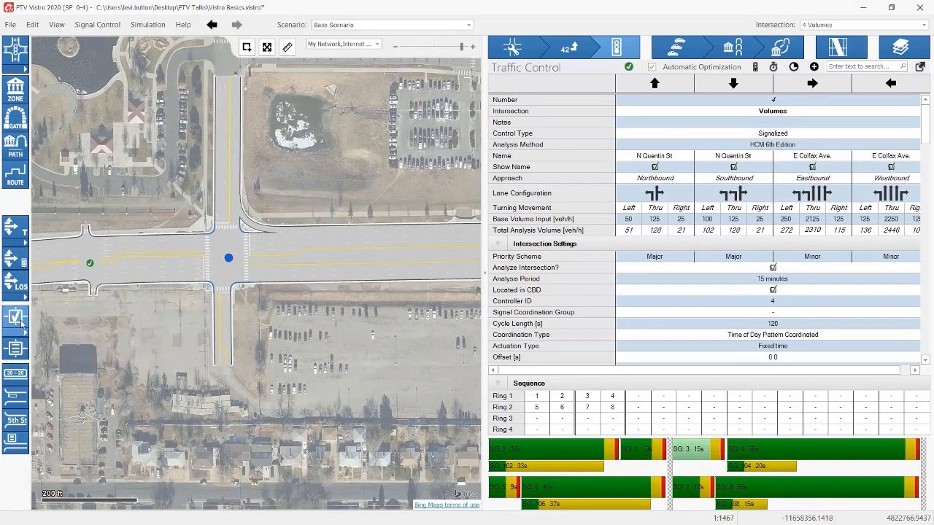
click(22, 331)
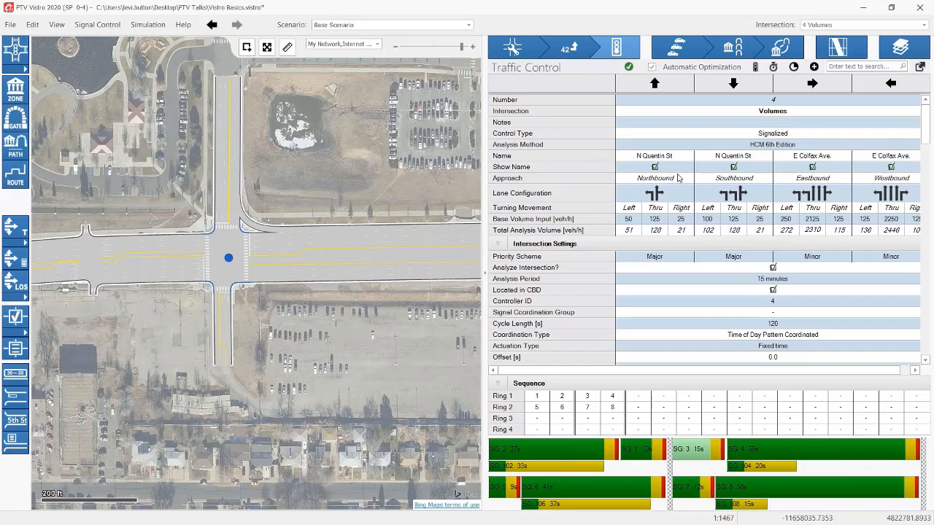
Select signalized intersection 5, west of N Quentin St, and review its Phasing & Timing settings.
drag(139, 204, 479, 189)
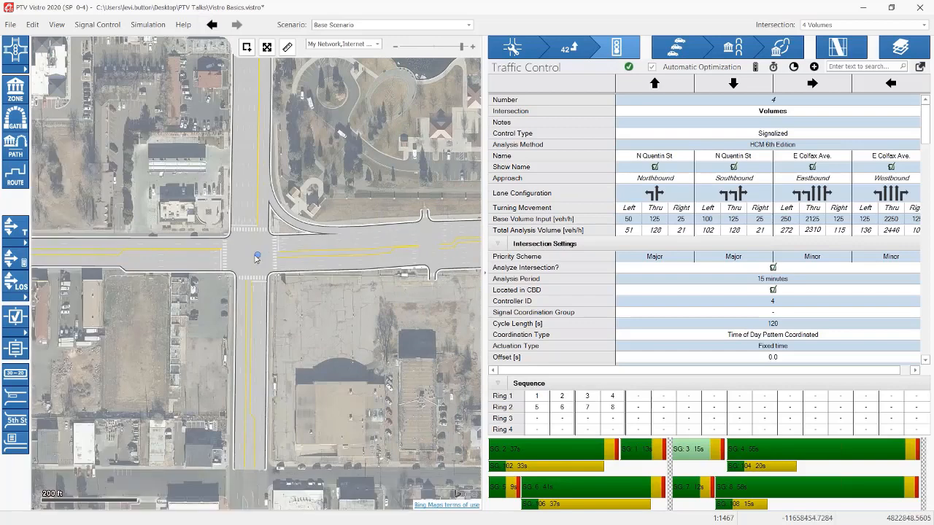
click(251, 258)
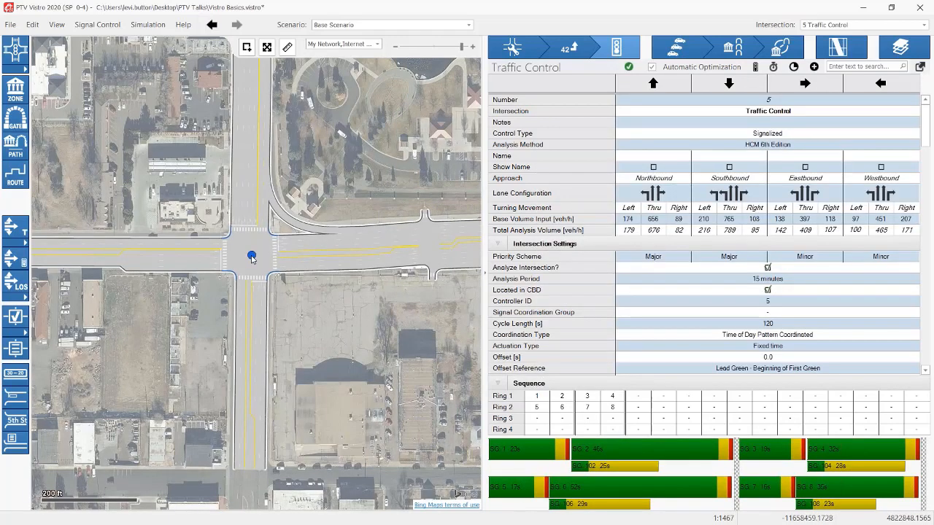
scroll(708, 283, down, 5)
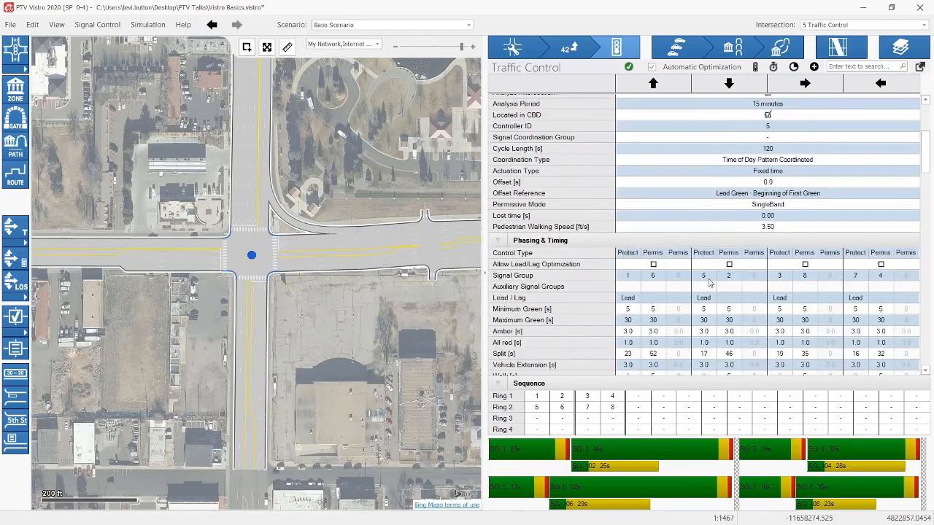
scroll(290, 252, down, 3)
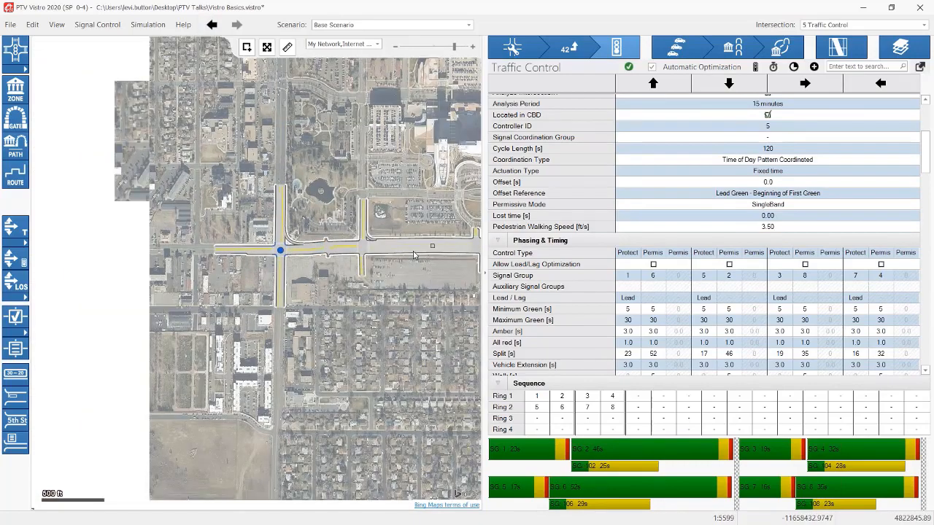
scroll(414, 254, up, 4)
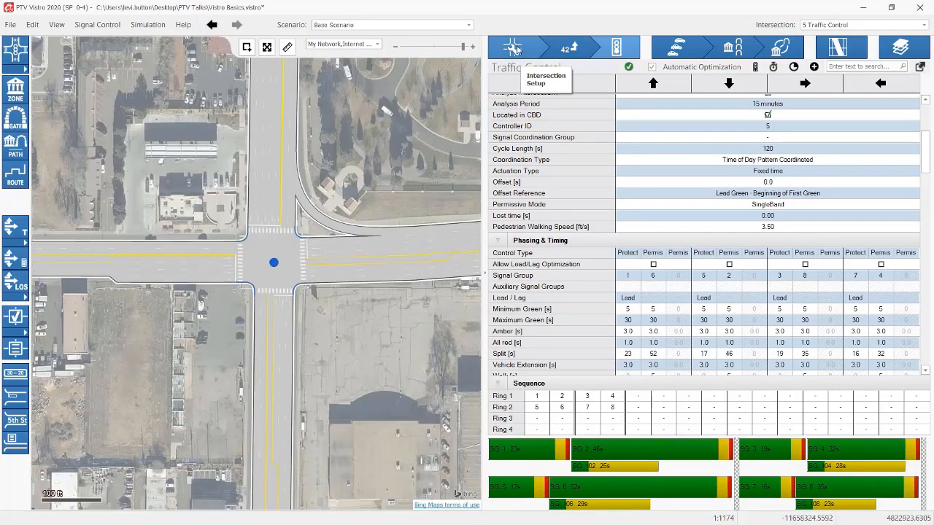
Review intersection 5's Intersection Setup and Volumes tables, including the northbound left turn's Total Analysis Volume.
click(514, 48)
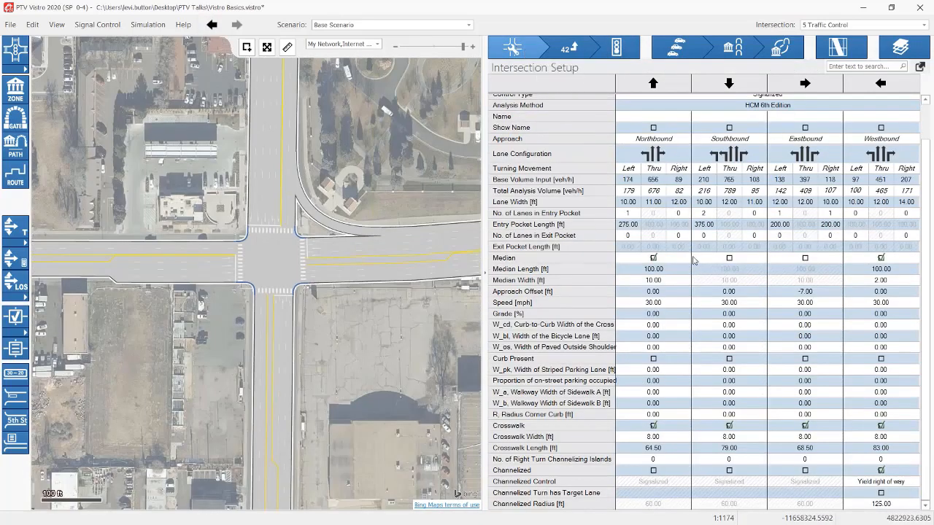
click(574, 53)
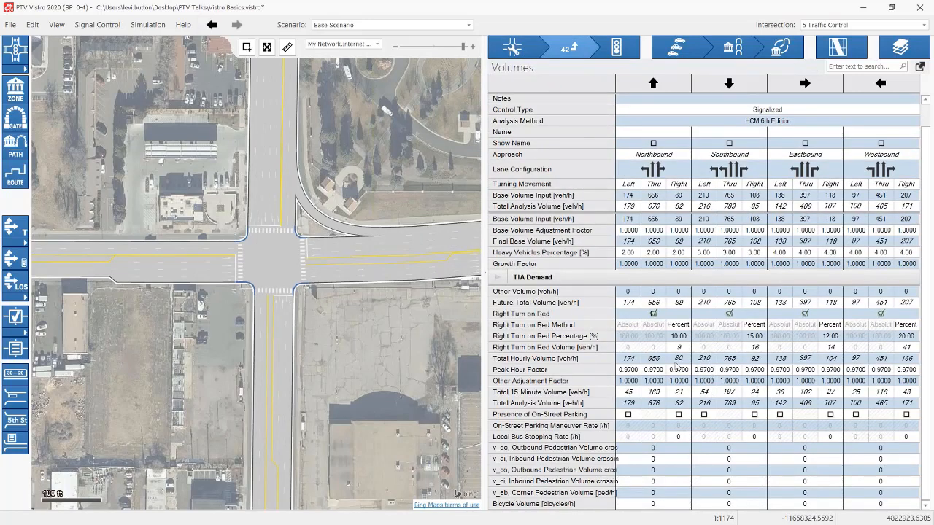
click(629, 206)
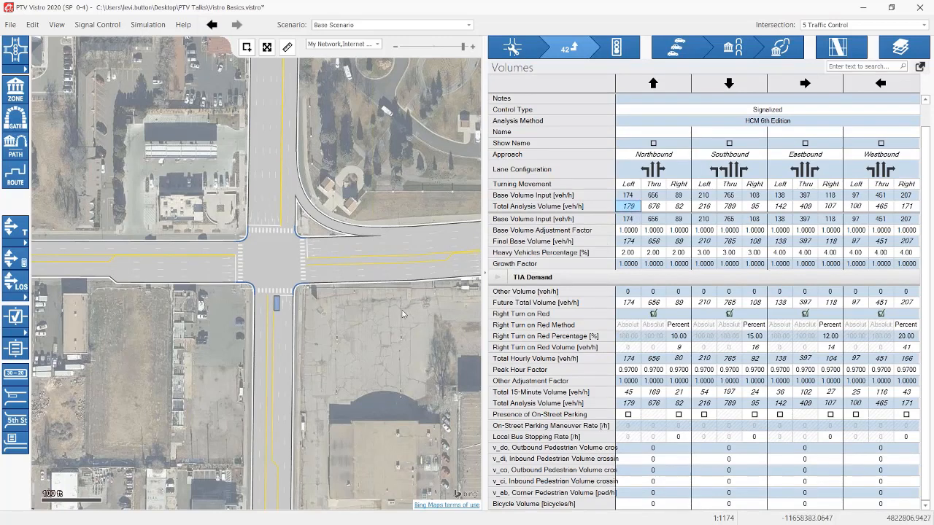
Review intersection 5's Traffic Control settings, covering Intersection Settings, Phasing & Timing and the Exclusive Pedestrian Phase.
click(616, 48)
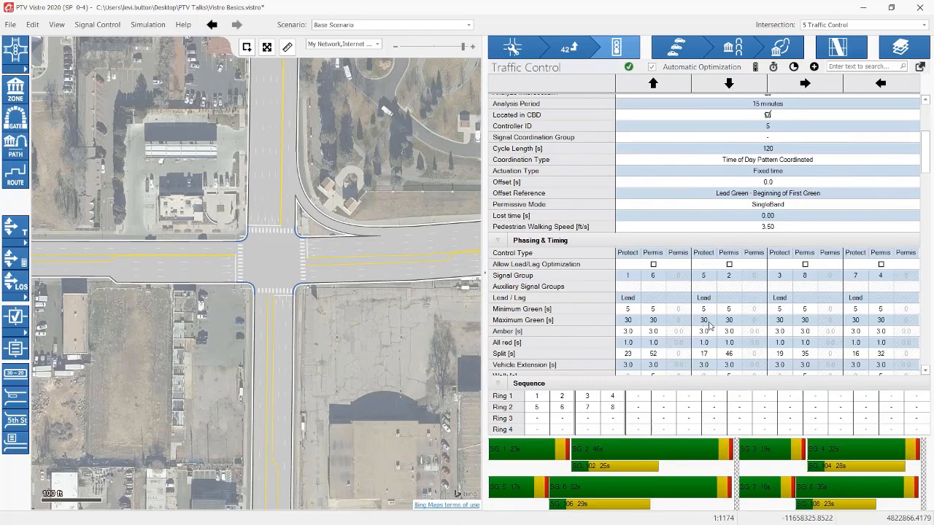
scroll(744, 242, up, 2)
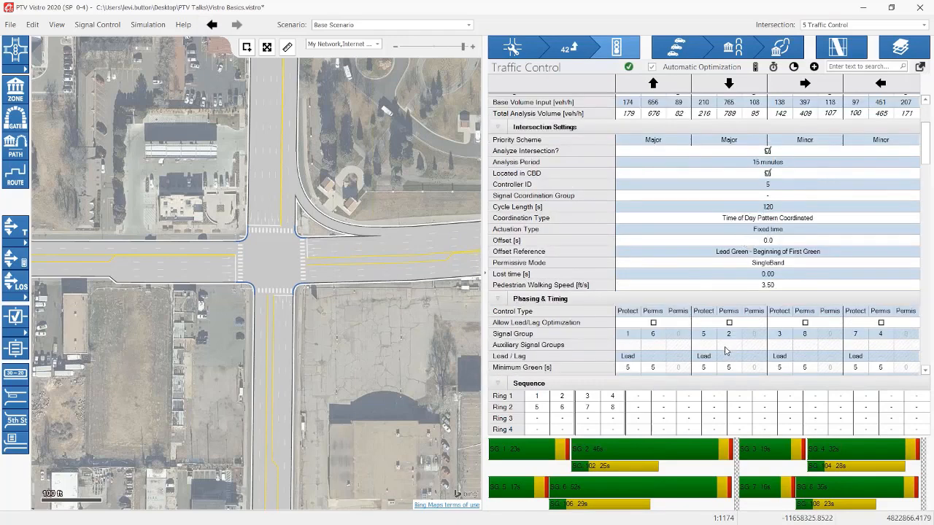
scroll(700, 354, down, 5)
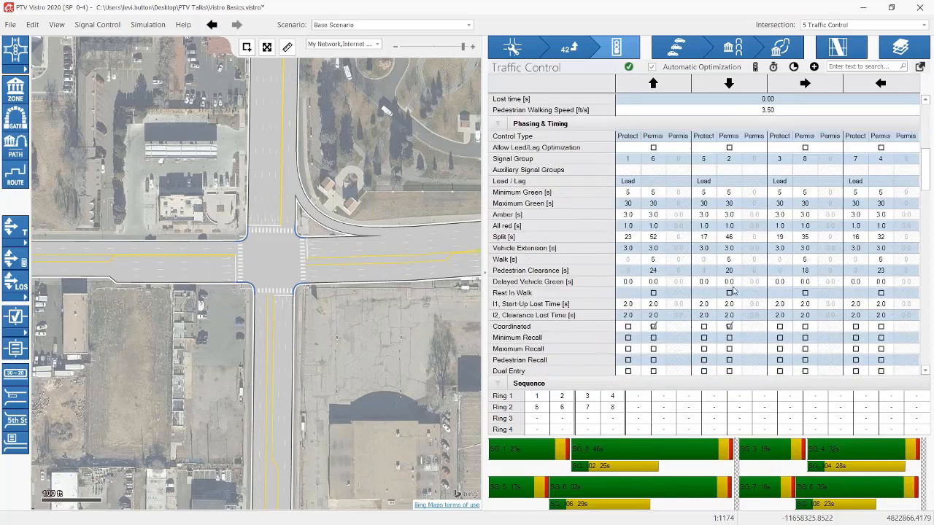
scroll(733, 295, down, 3)
scroll(730, 299, up, 2)
scroll(730, 299, up, 2)
scroll(726, 211, down, 7)
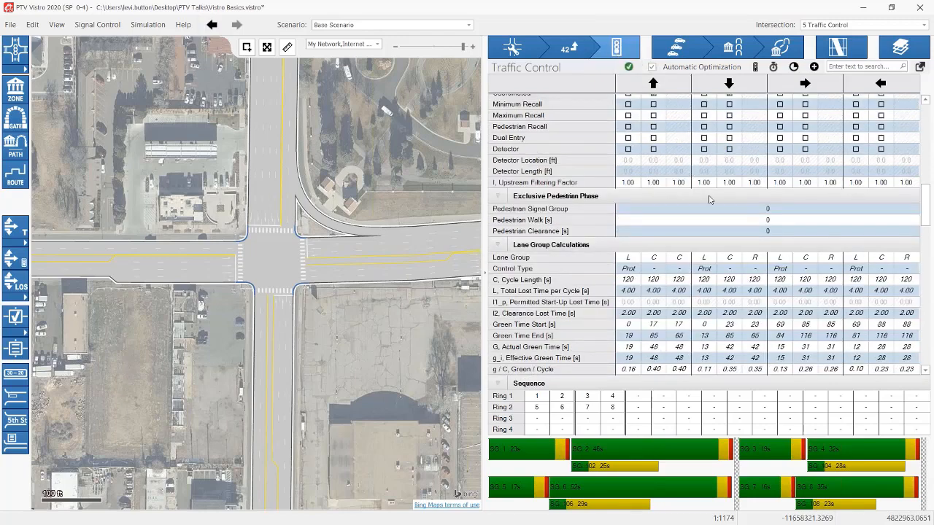
scroll(709, 199, up, 2)
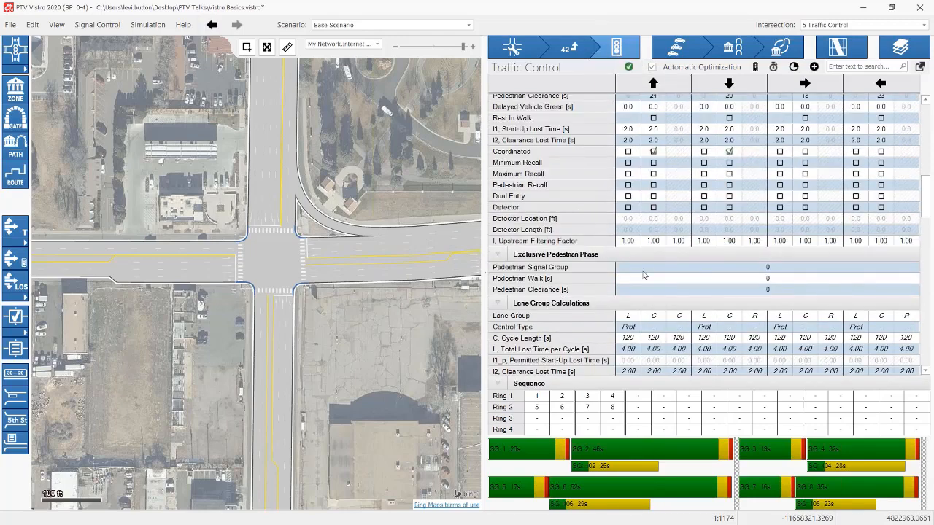
Examine intersection 5's Lane Group Calculations, including the northbound left lane group's cycle length and green-to-cycle ratio.
scroll(643, 274, down, 5)
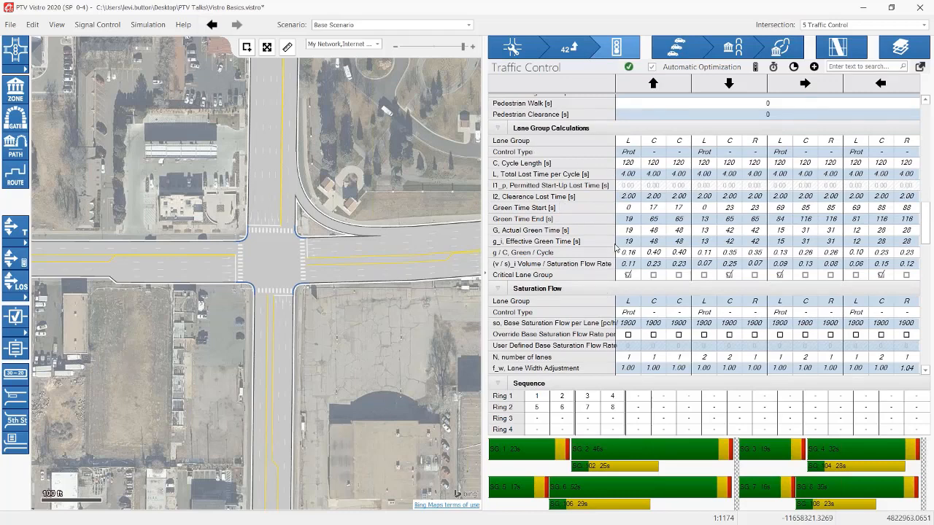
scroll(617, 245, up, 2)
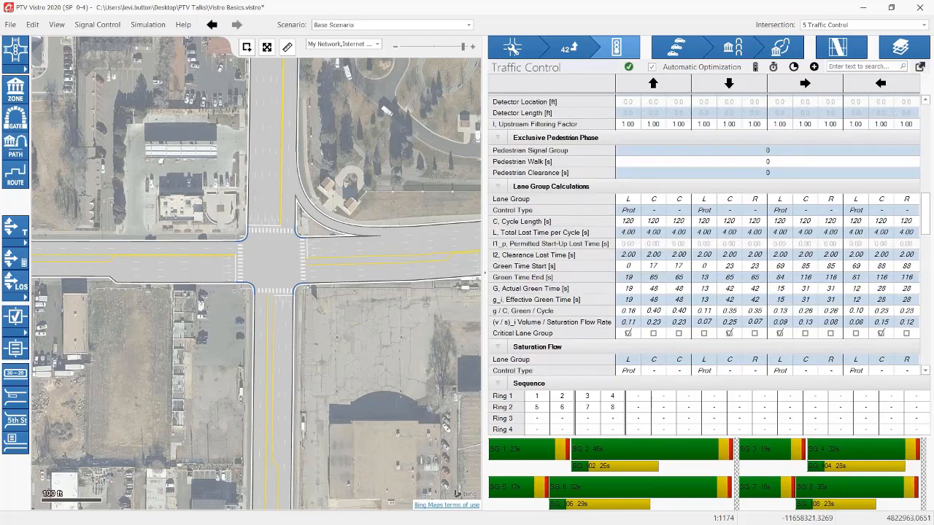
click(625, 226)
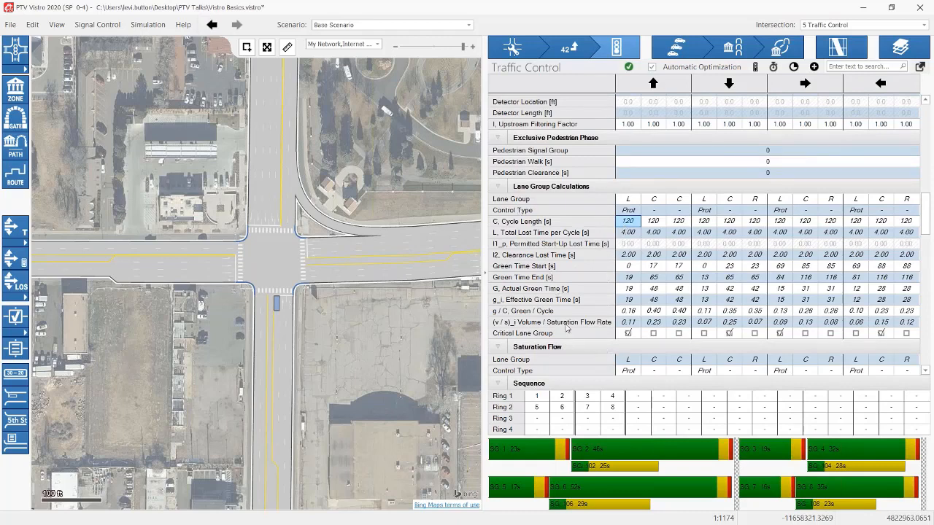
click(547, 307)
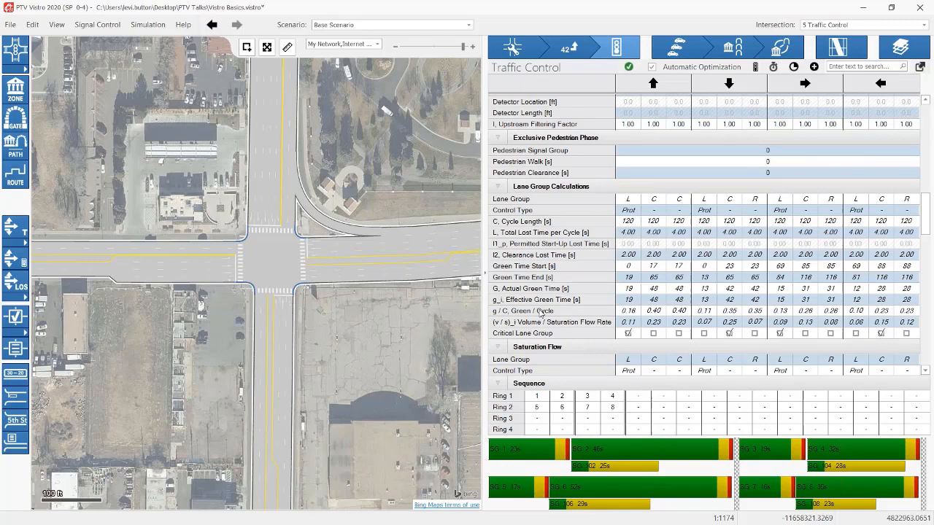
click(627, 312)
scroll(626, 315, down, 7)
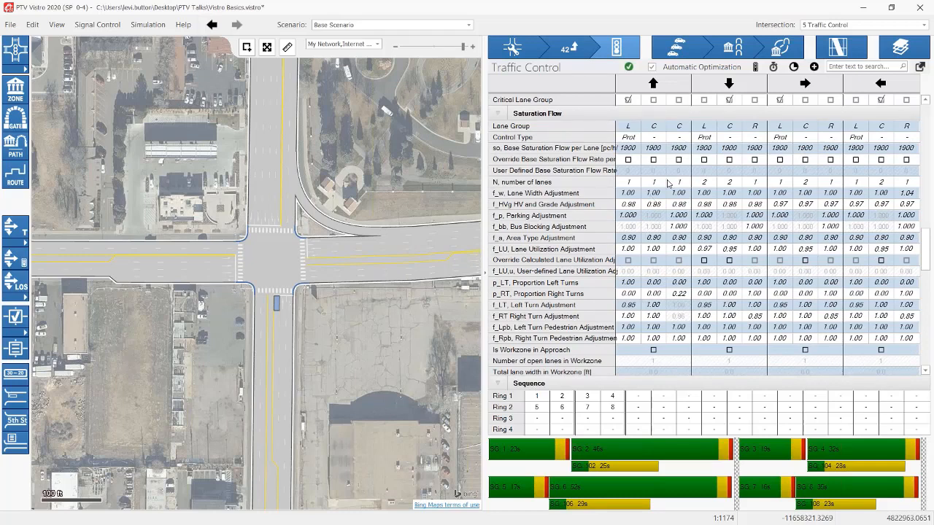
scroll(660, 187, up, 2)
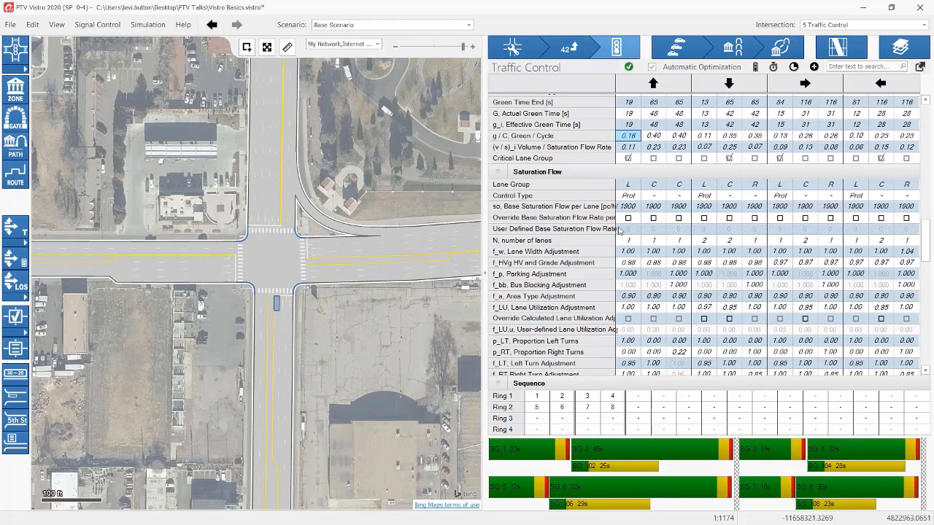
scroll(618, 226, up, 5)
Widen the Traffic Control table and its row-label column so the Saturation Flow parameter names can be read.
scroll(617, 226, down, 7)
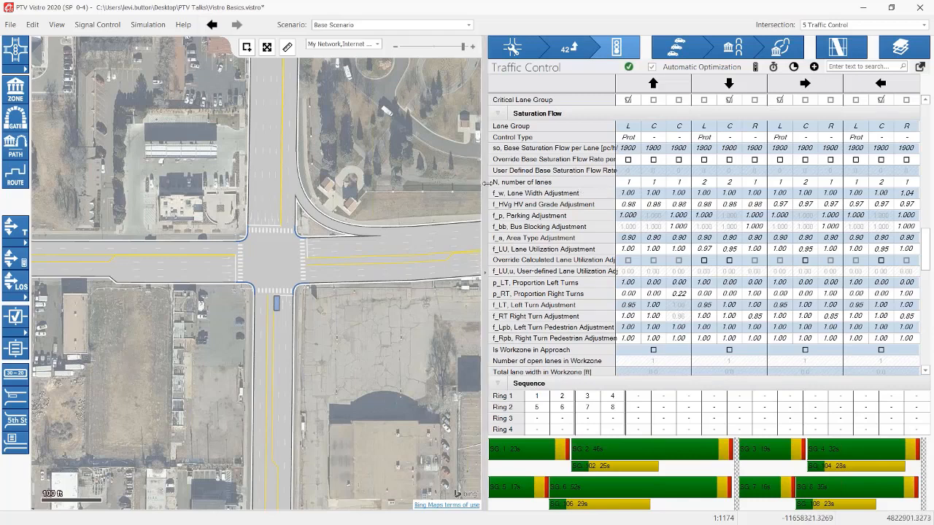
drag(484, 182, 436, 182)
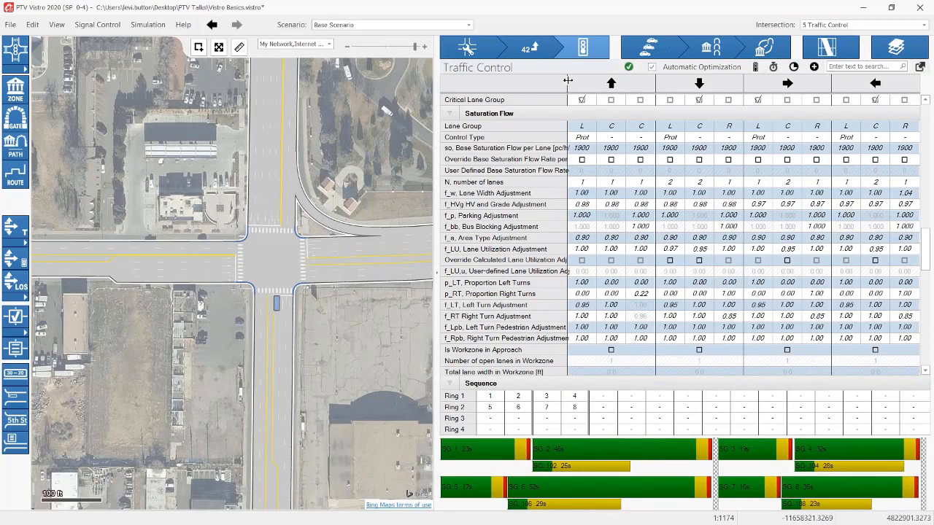
drag(567, 81, 620, 86)
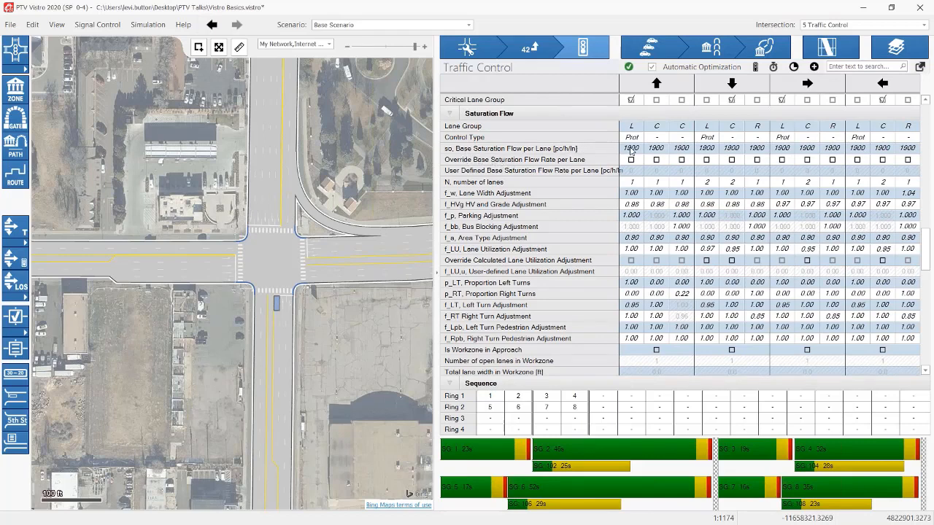
Inspect the northbound left lane group's base saturation flow rate, its override option and where the Global Settings are found.
click(631, 150)
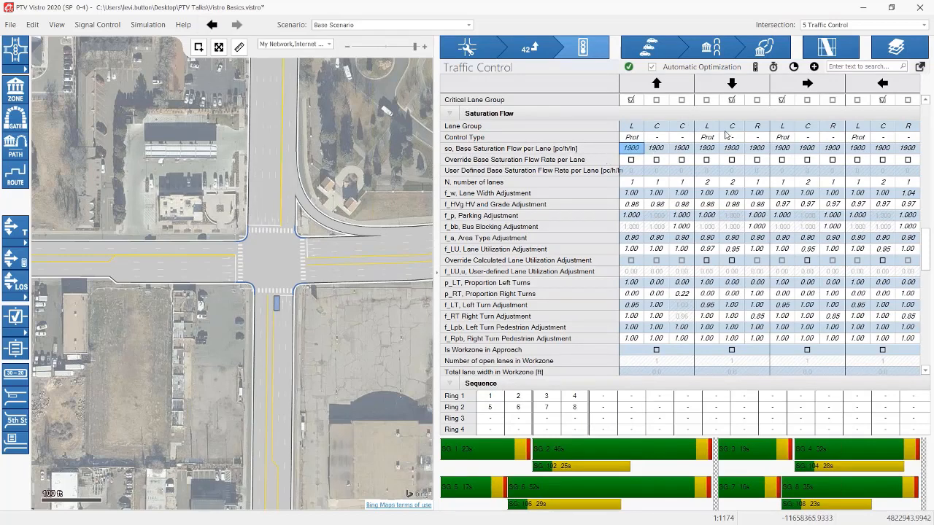
click(32, 24)
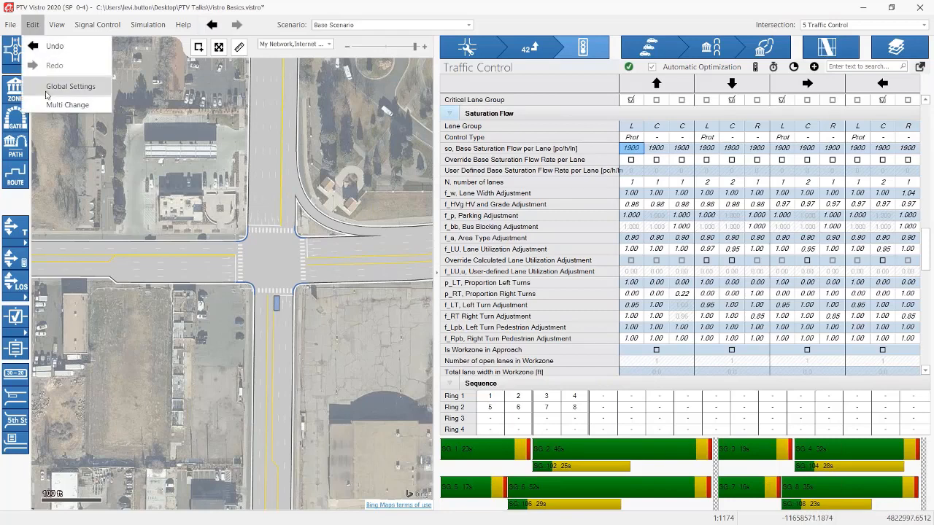
click(631, 160)
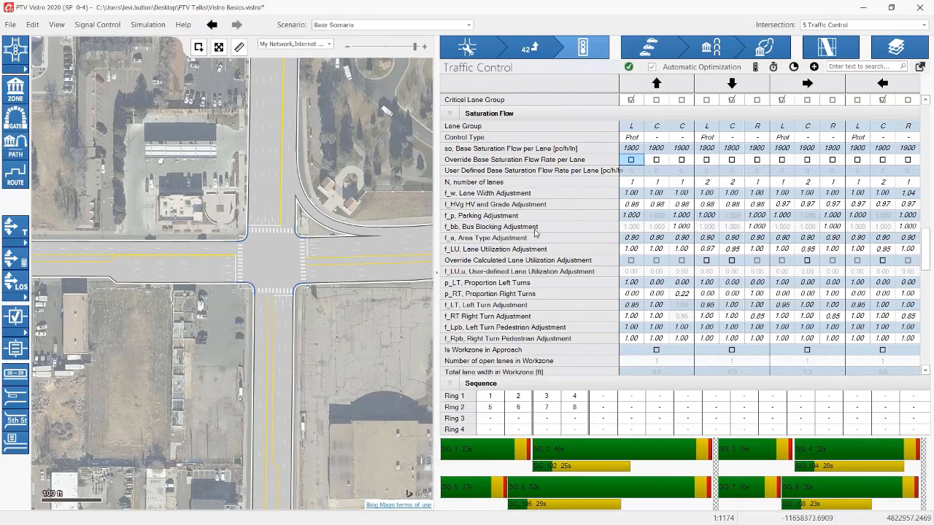
scroll(537, 235, down, 2)
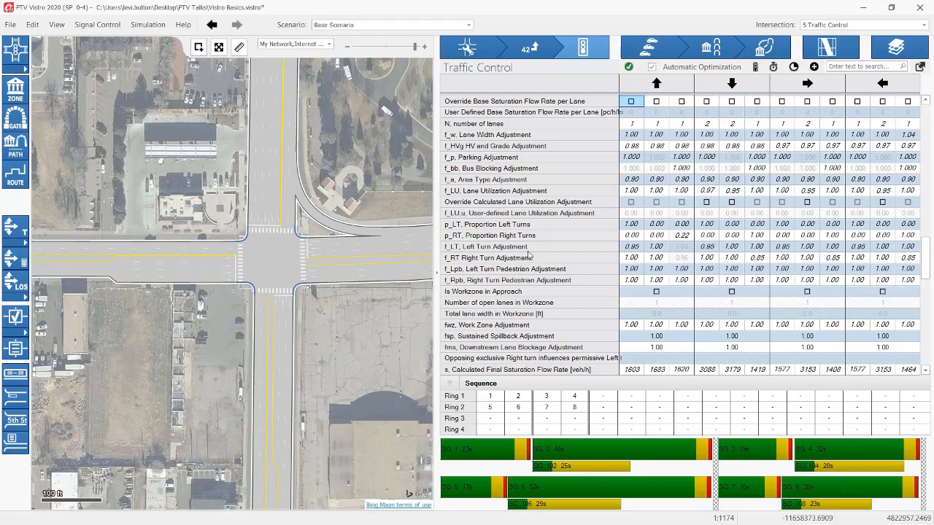
Try the HCM 2010 and HCM 2000 analysis methods for intersection 5, and restore HCM 6th Edition.
scroll(543, 255, up, 10)
scroll(552, 253, up, 5)
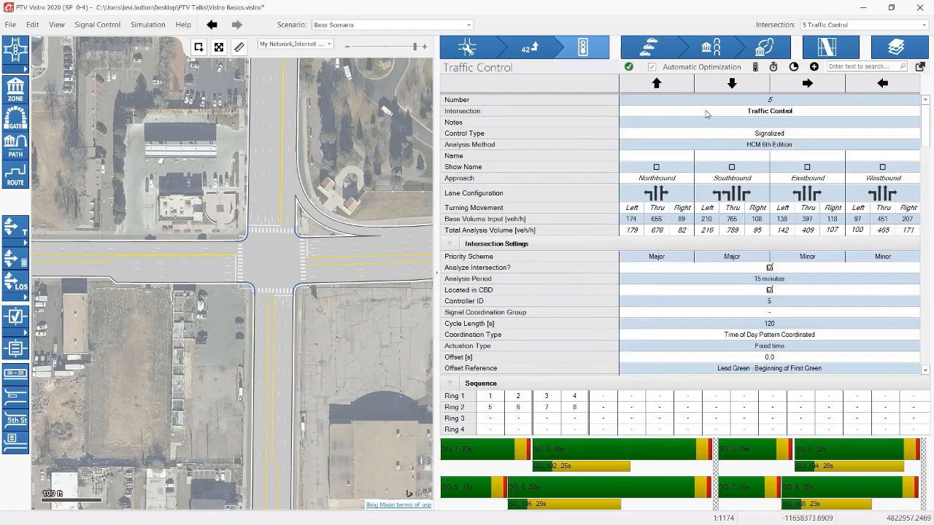
click(751, 144)
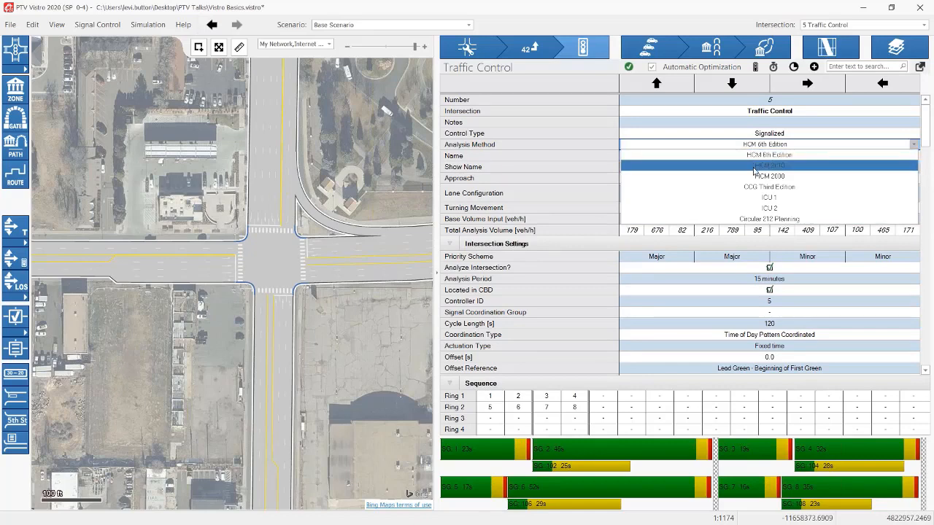
click(755, 166)
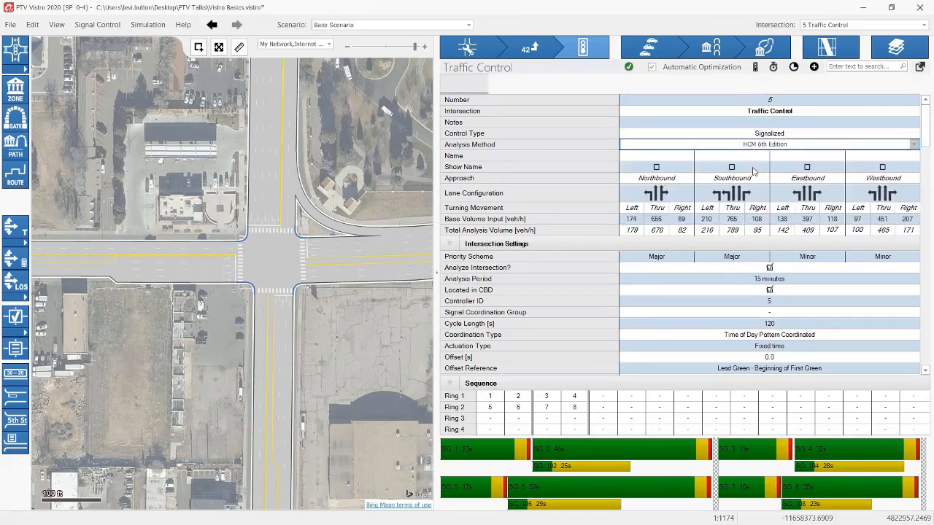
click(756, 146)
click(757, 178)
click(756, 146)
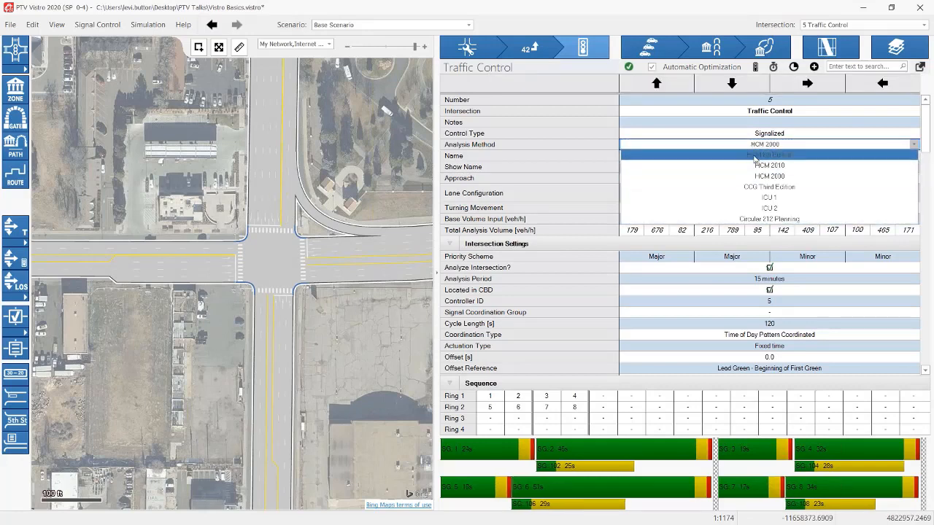
click(755, 156)
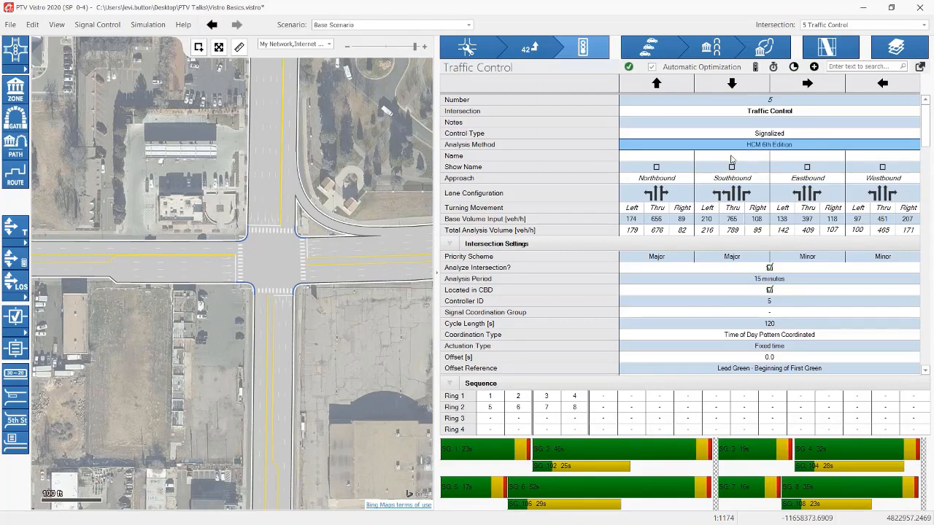
Review the Saturation Flow adjustment factors and the Calculated Final Saturation Flow Rate for each lane group, including northbound left.
scroll(727, 178, down, 10)
scroll(722, 184, down, 7)
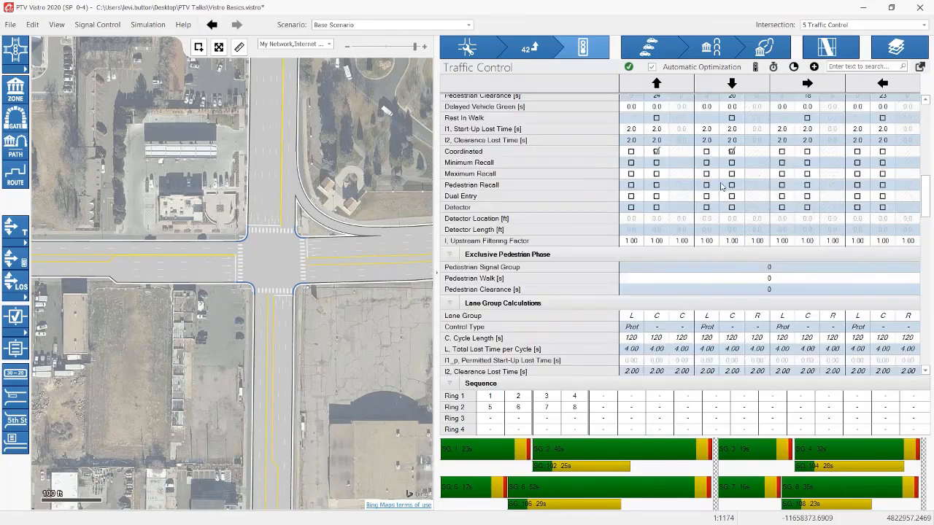
scroll(487, 278, down, 3)
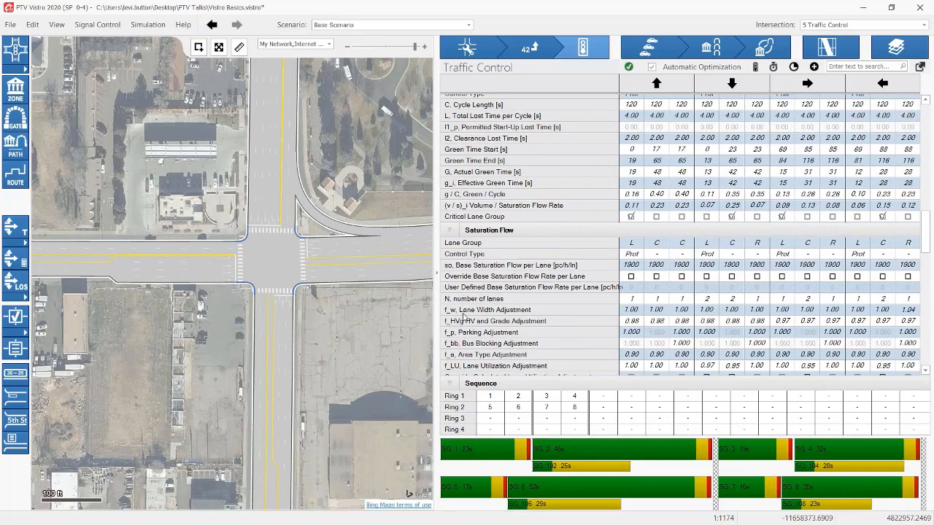
scroll(481, 314, down, 3)
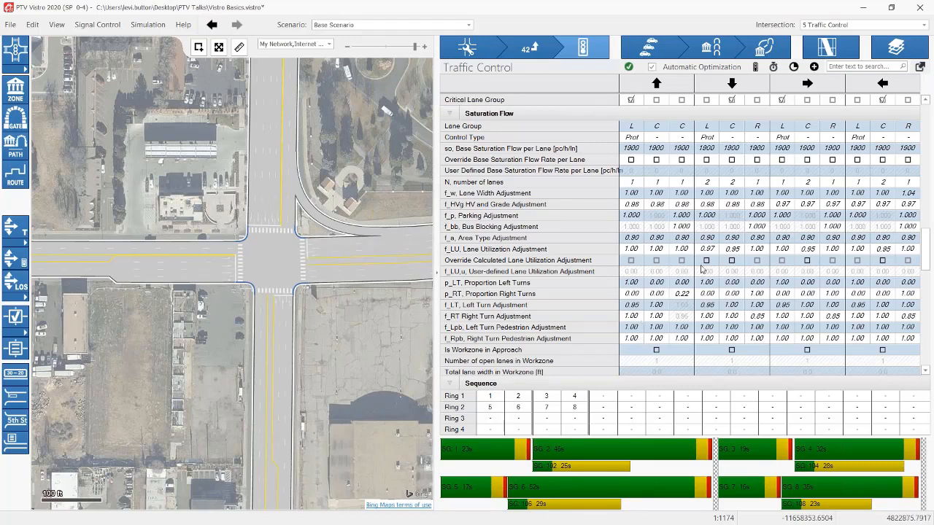
scroll(624, 256, down, 2)
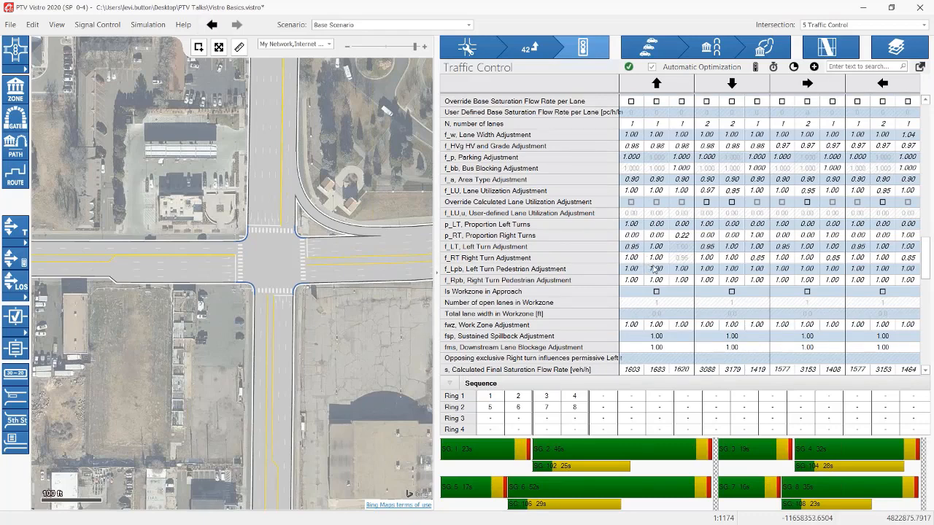
scroll(654, 268, down, 3)
scroll(654, 269, up, 5)
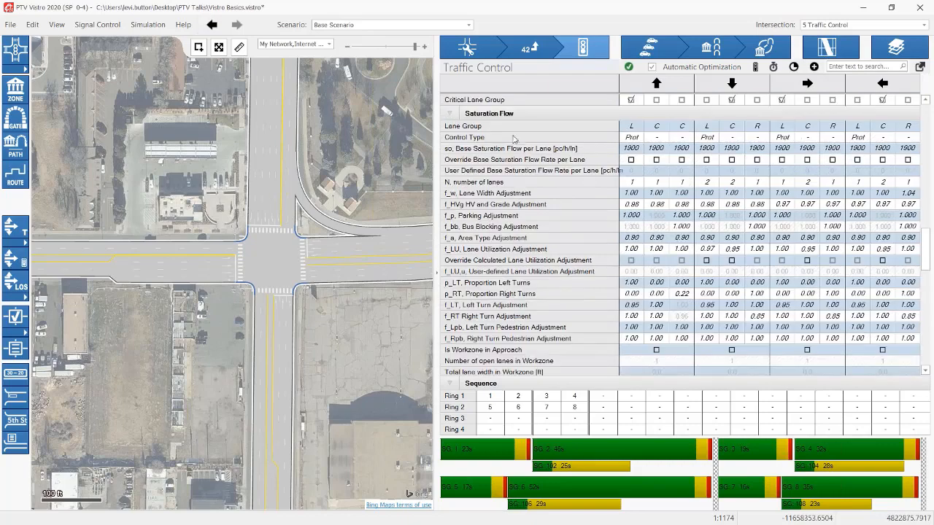
scroll(531, 209, down, 3)
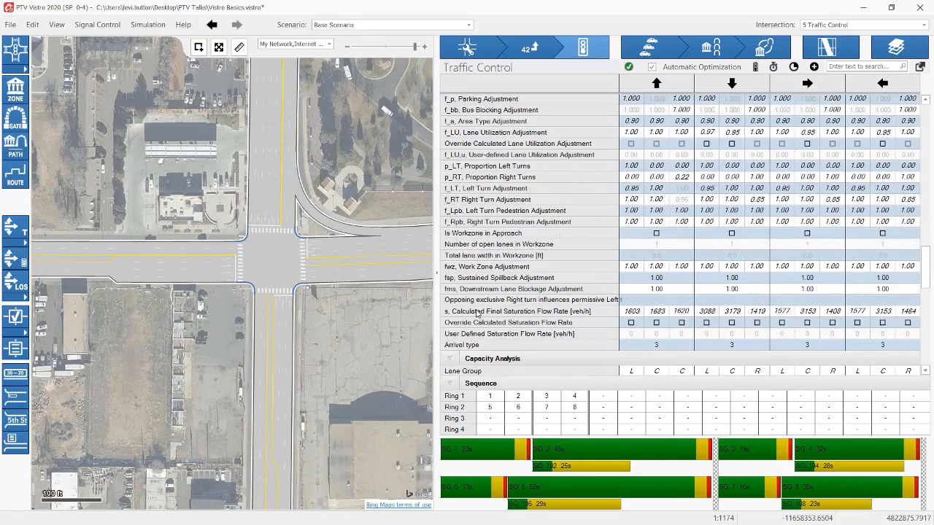
drag(634, 313, 906, 312)
click(633, 313)
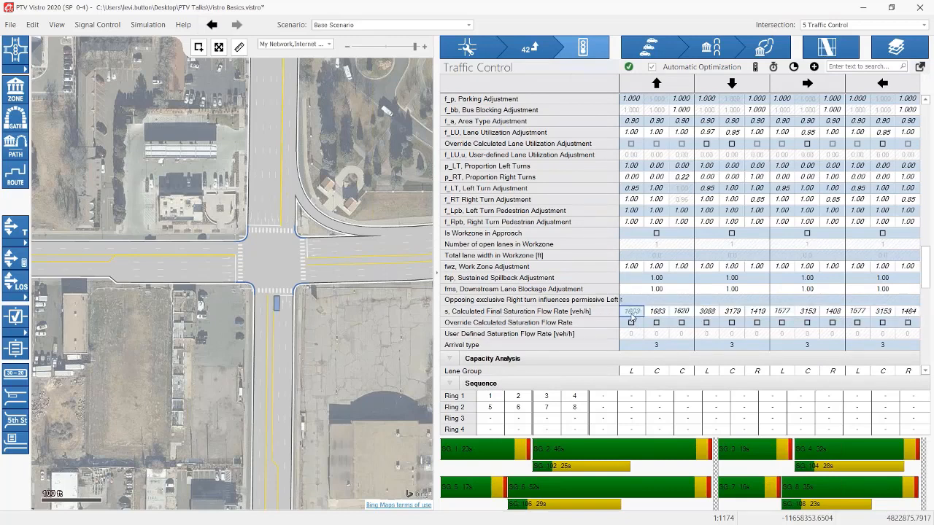
Compare the northbound left volume in the Capacity Analysis with its Total Analysis Volume at the start of the table.
scroll(631, 315, down, 7)
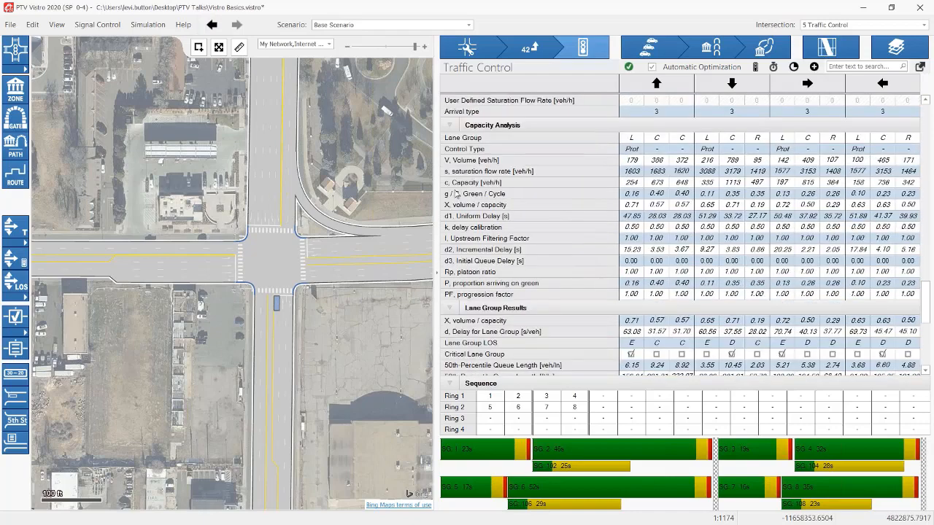
click(472, 165)
click(633, 161)
scroll(633, 166, up, 15)
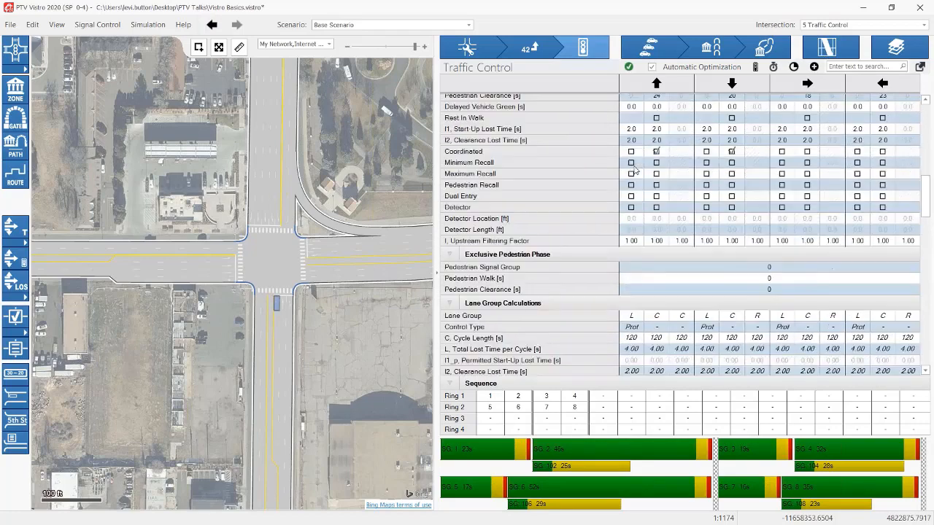
scroll(625, 260, down, 5)
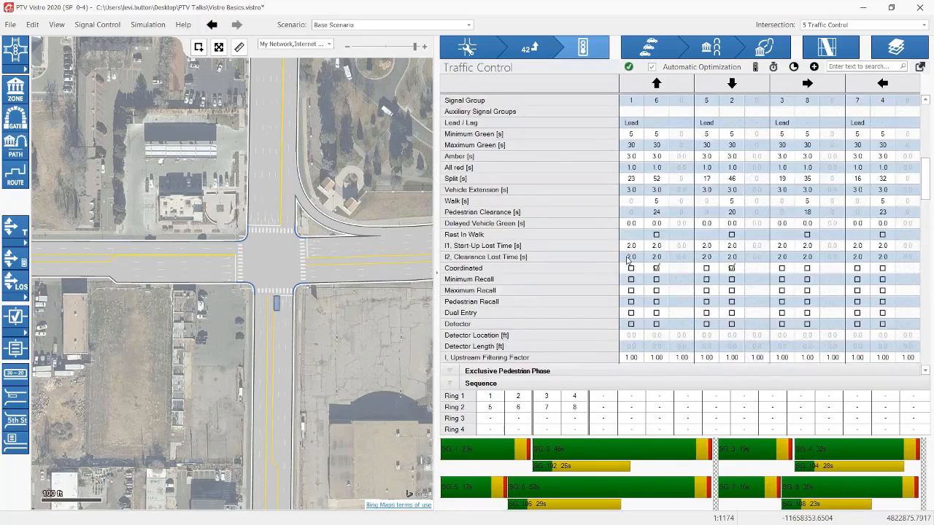
scroll(627, 260, up, 10)
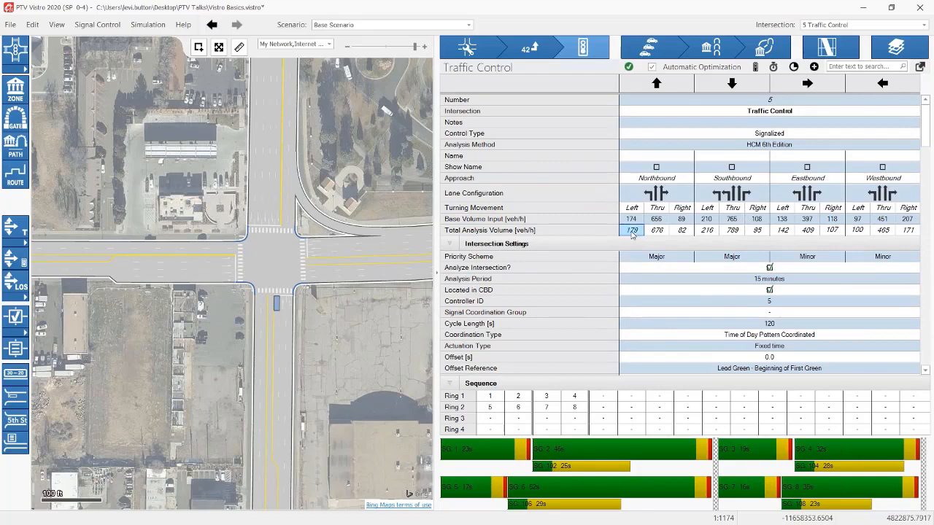
scroll(632, 233, down, 20)
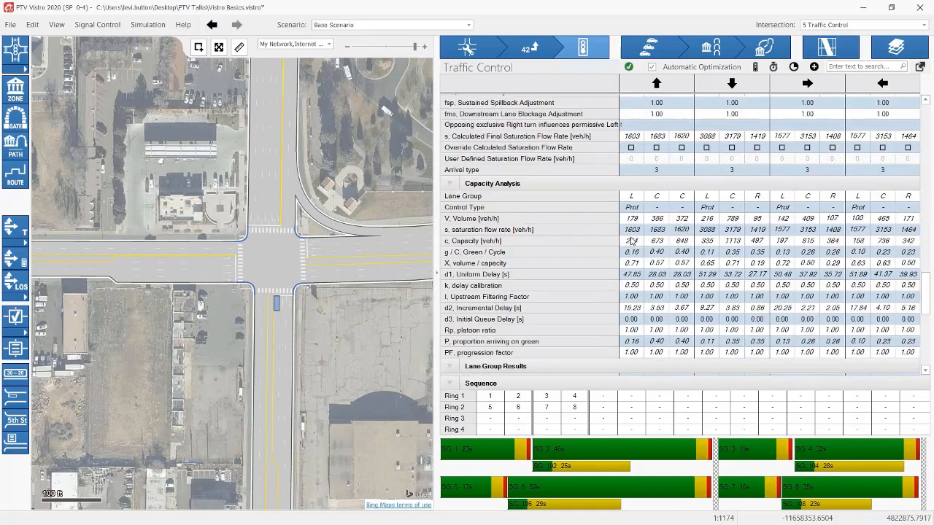
Review the northbound left lane group's volume, saturation flow rate, capacity, green/cycle ratio and volume/capacity in the Capacity Analysis.
click(632, 221)
click(632, 231)
click(632, 241)
click(632, 252)
click(632, 263)
Review the northbound Lane Group Results, checking lane group LOS, delay and volume/capacity for the left and through lanes.
scroll(632, 264, down, 2)
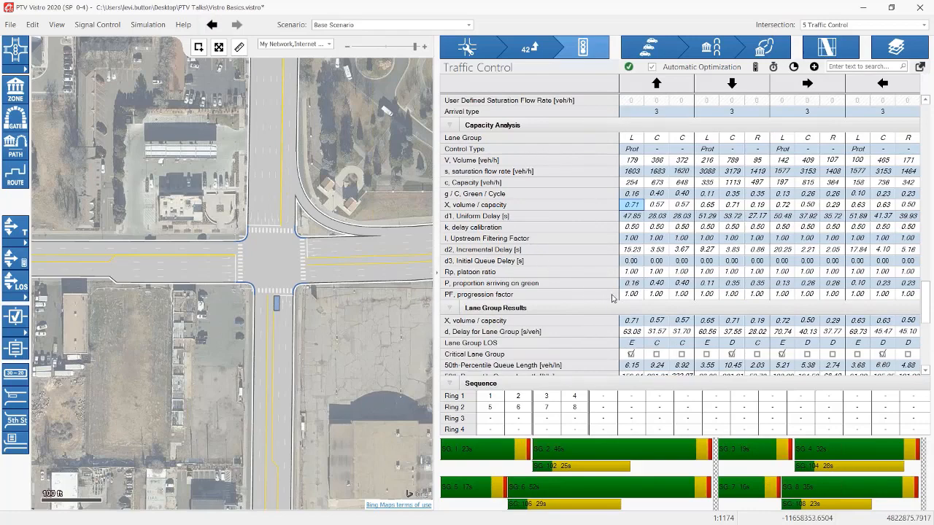
scroll(604, 302, down, 4)
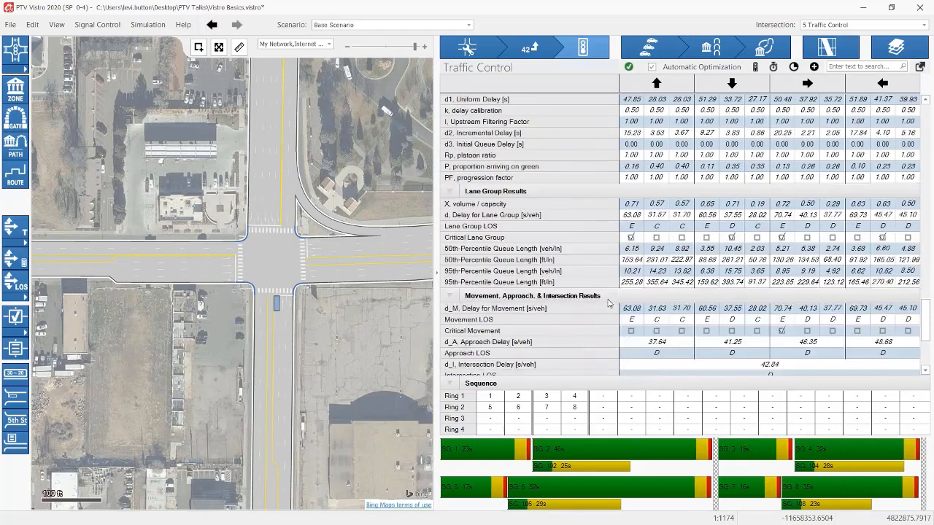
scroll(609, 300, down, 2)
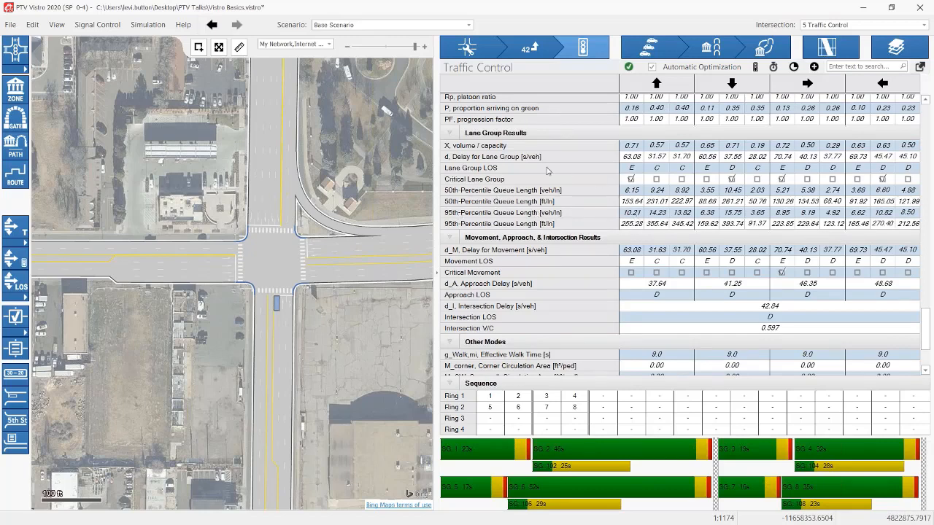
click(633, 171)
click(657, 171)
click(677, 172)
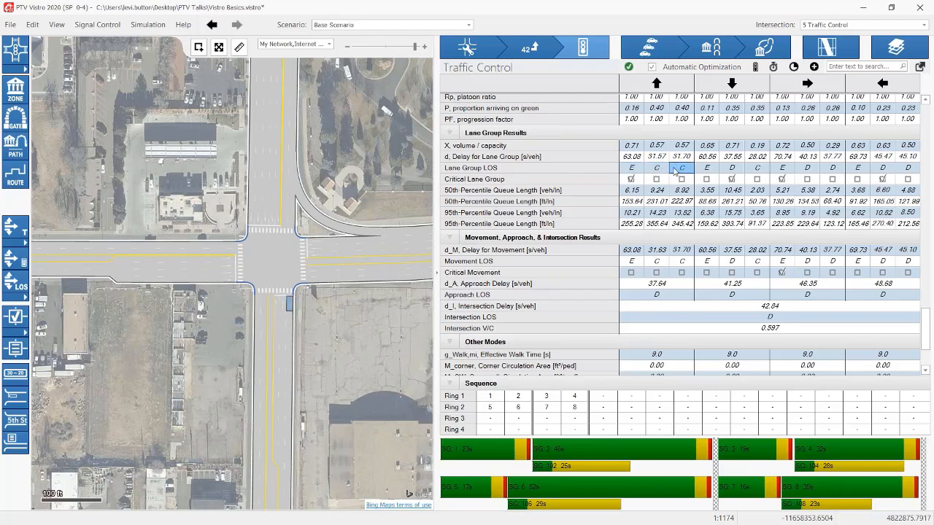
click(647, 158)
key(Up)
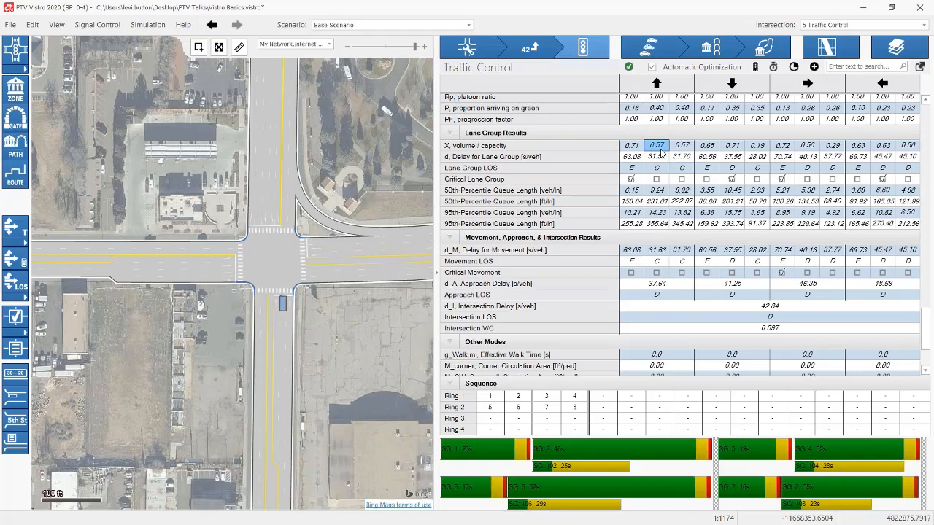
Examine the northbound movement and approach delays, and the overall intersection delay, LOS and V/C.
scroll(655, 213, down, 3)
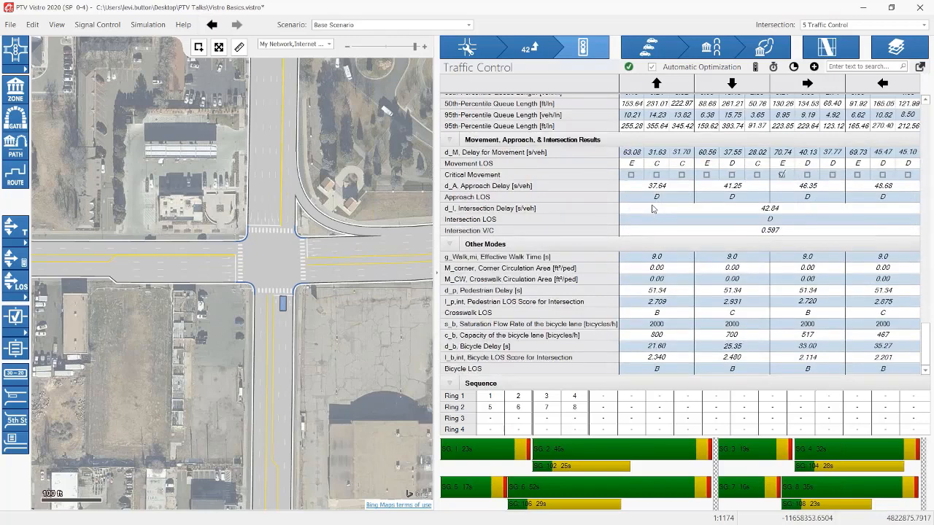
scroll(678, 191, up, 2)
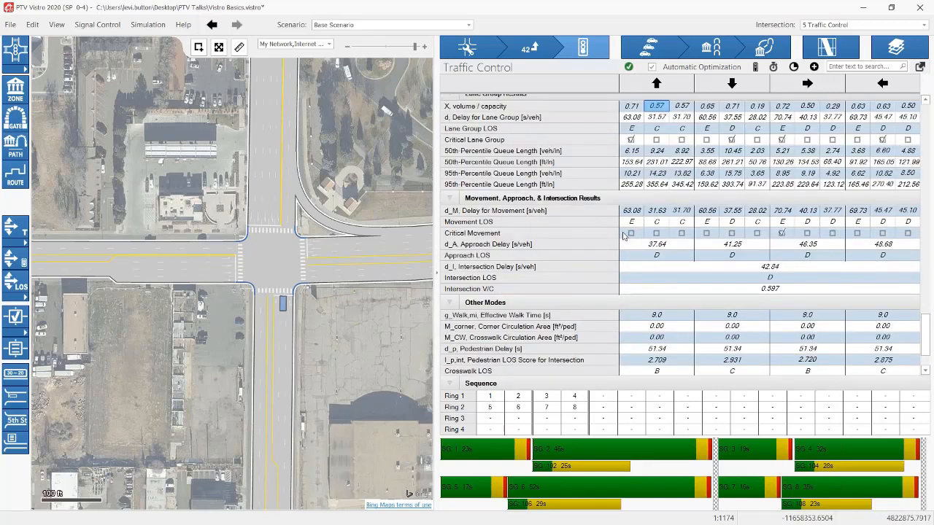
drag(633, 213, 678, 217)
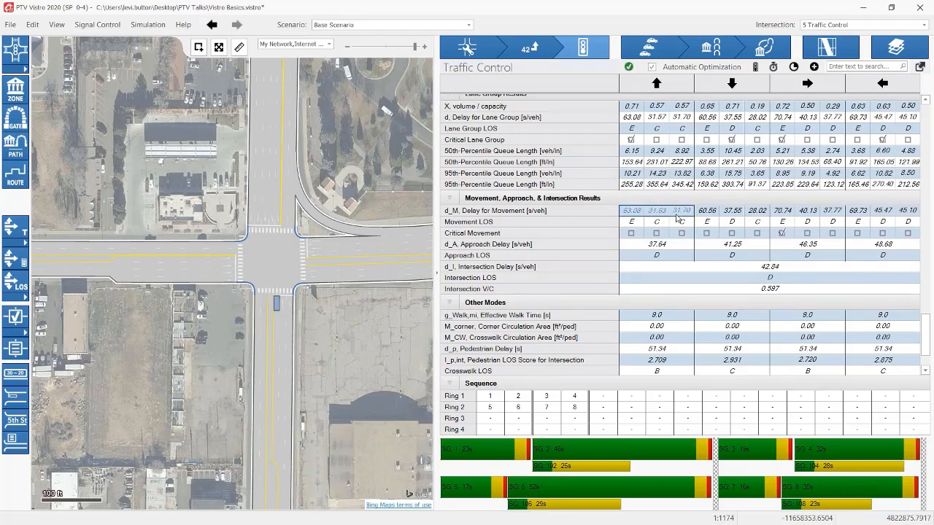
click(666, 251)
drag(697, 271, 716, 293)
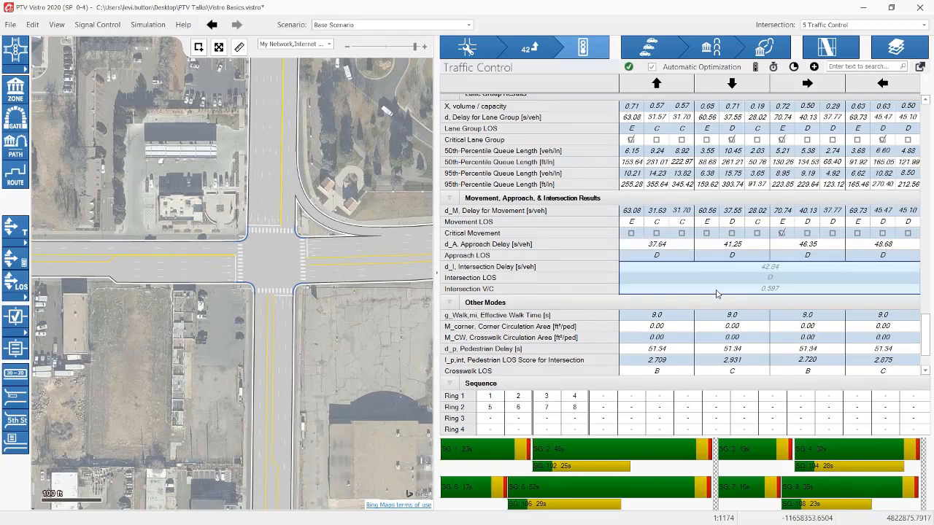
click(695, 275)
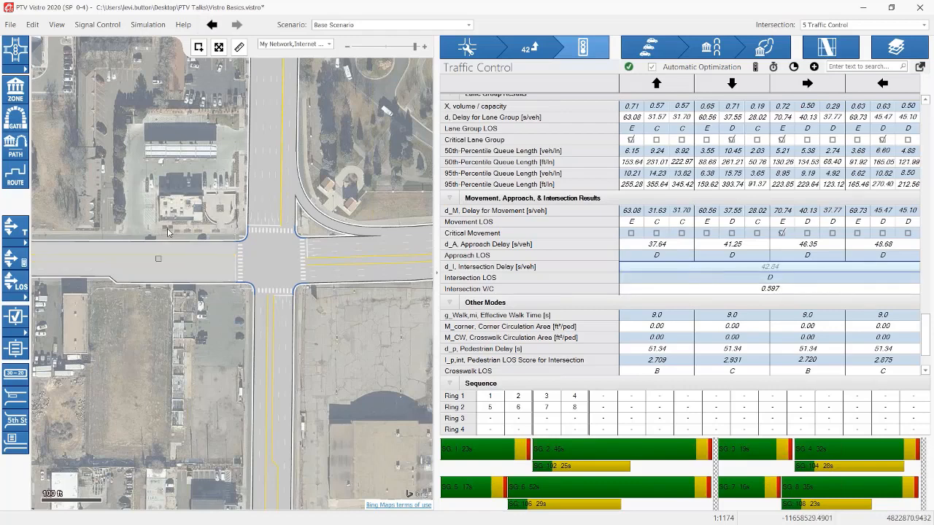
Display the movement LOS and the approach delay, LOS and v/c labels on the map around intersection 5, and hide them again.
drag(321, 249, 267, 255)
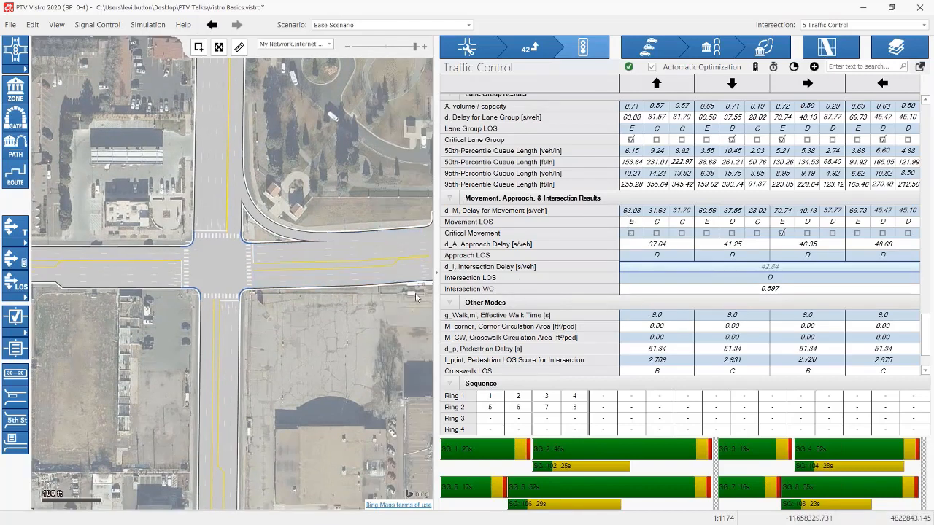
click(27, 283)
click(27, 283)
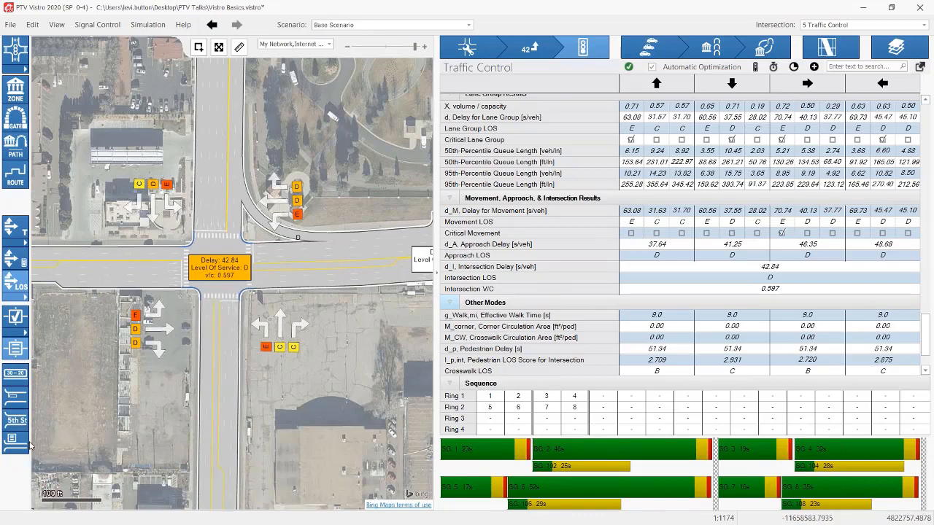
click(20, 277)
scroll(296, 324, down, 3)
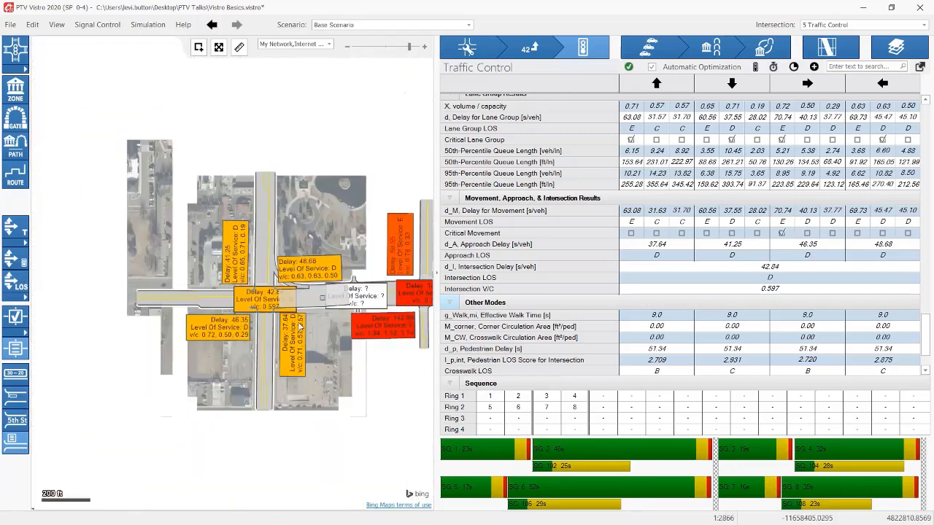
scroll(288, 330, up, 3)
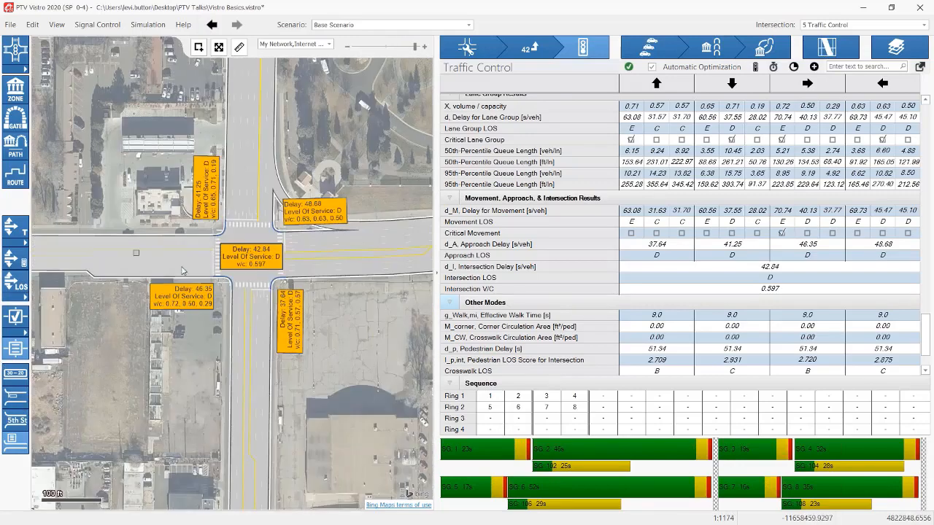
click(16, 351)
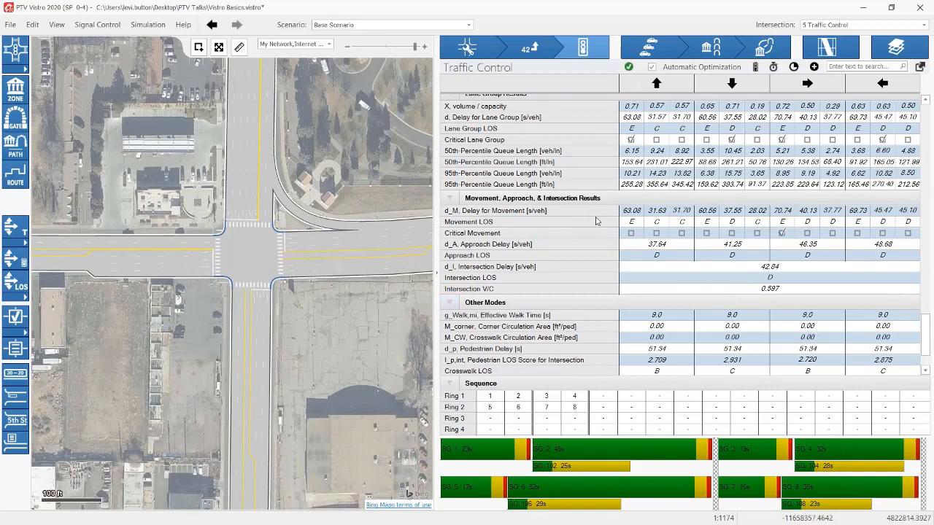
Locate the Print Report command without running it, and fit the whole network in the map view.
scroll(554, 219, up, 2)
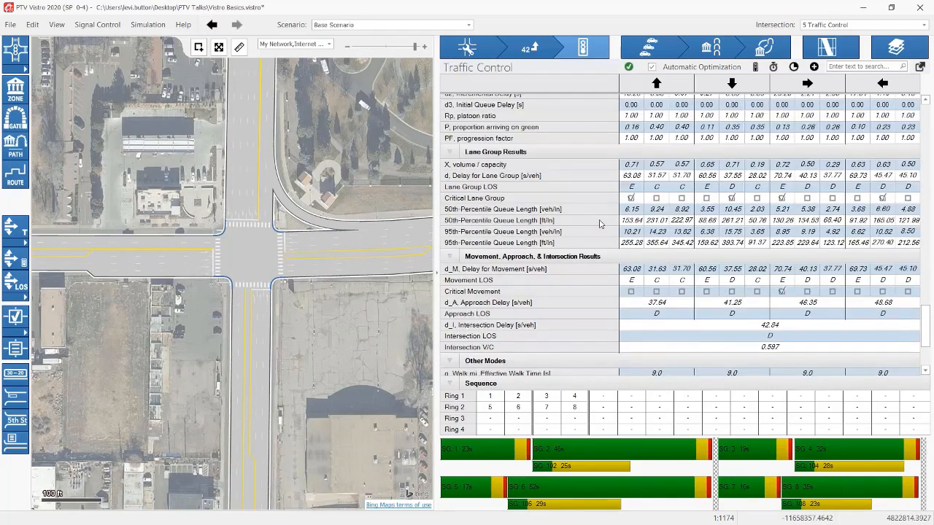
click(10, 24)
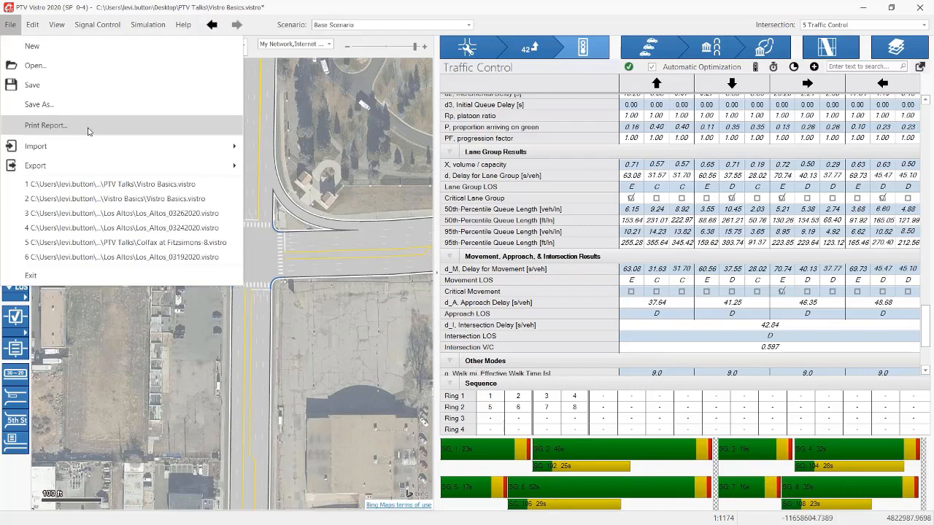
click(350, 149)
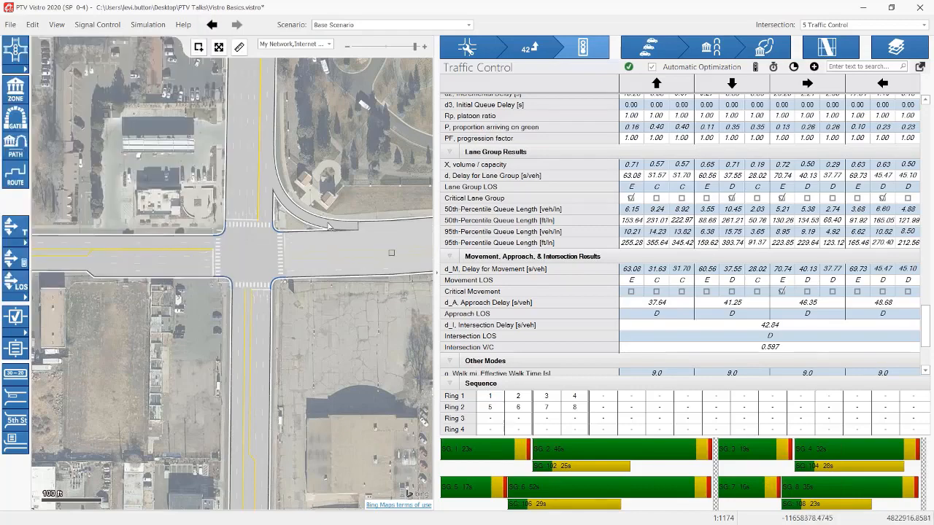
scroll(326, 226, down, 3)
scroll(175, 267, down, 5)
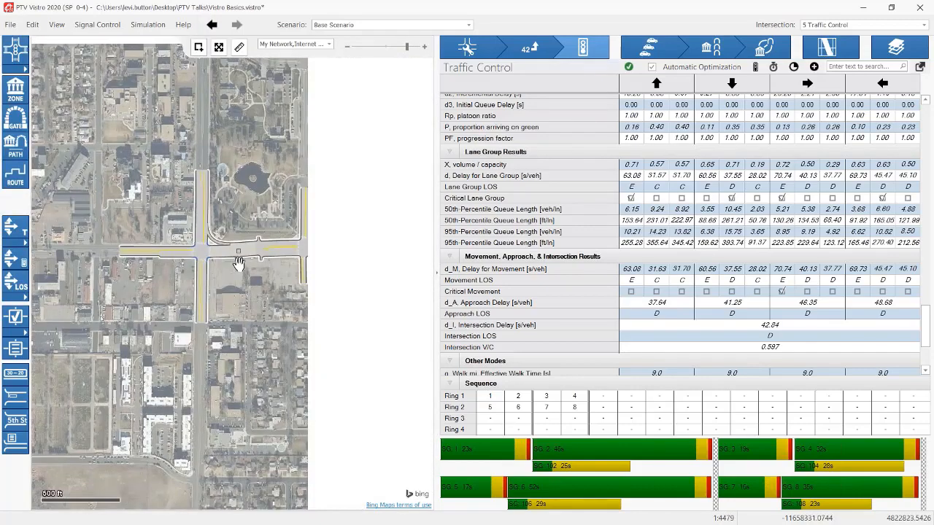
click(218, 47)
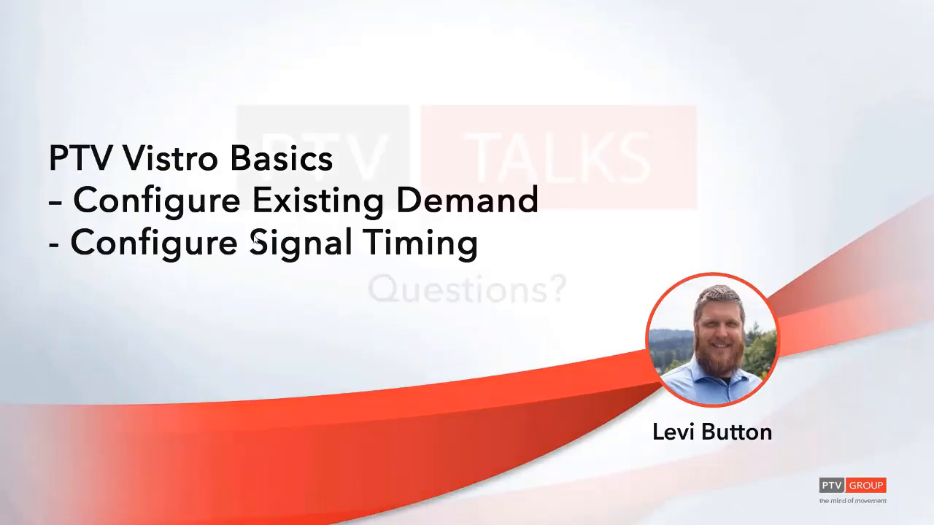
click(255, 240)
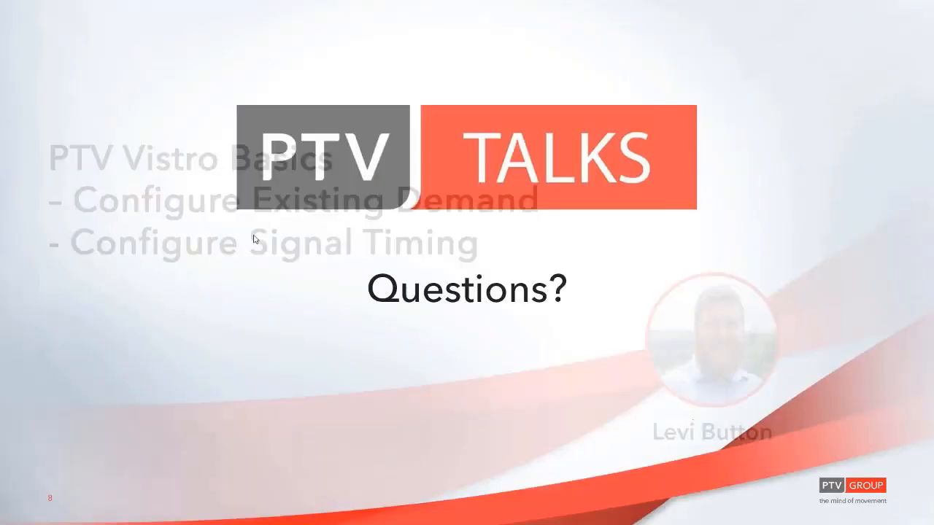
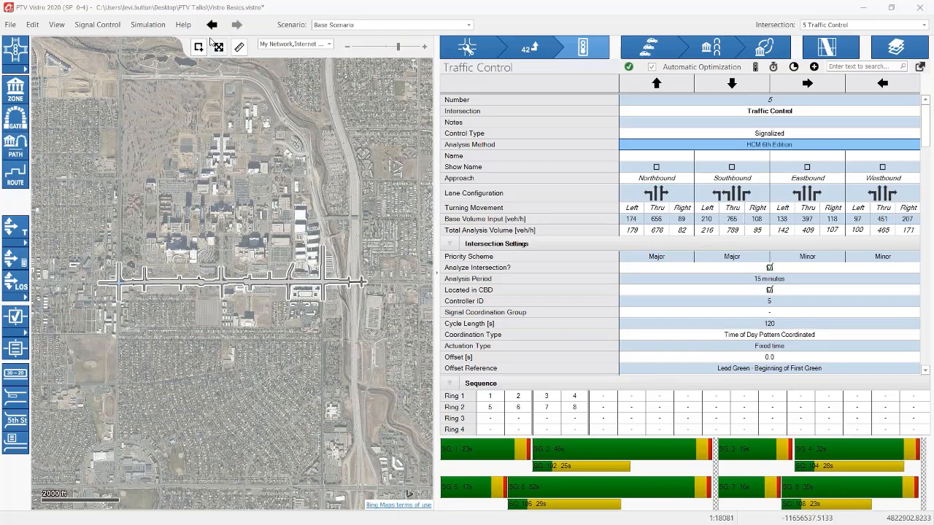
Open the PTV Vistro examples directory, look at the contents of the Geometry folder, and close the directory window.
click(183, 26)
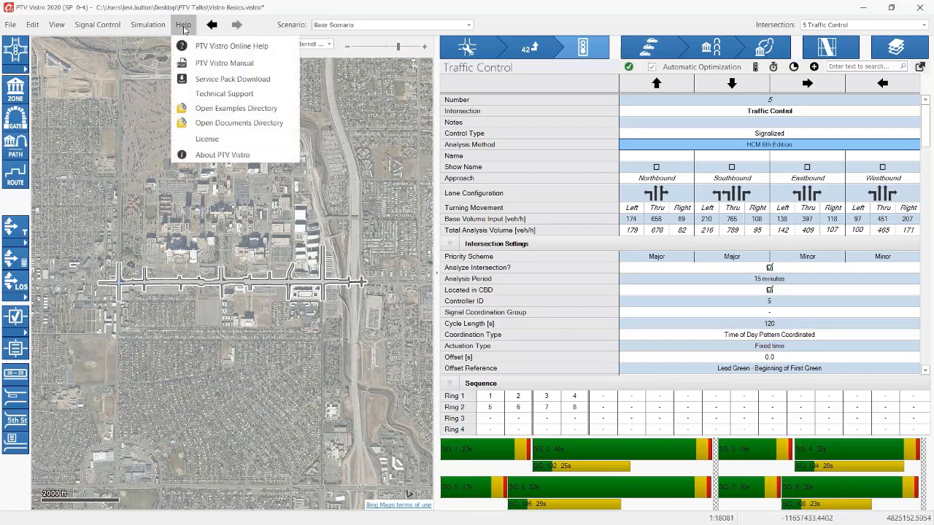
click(236, 108)
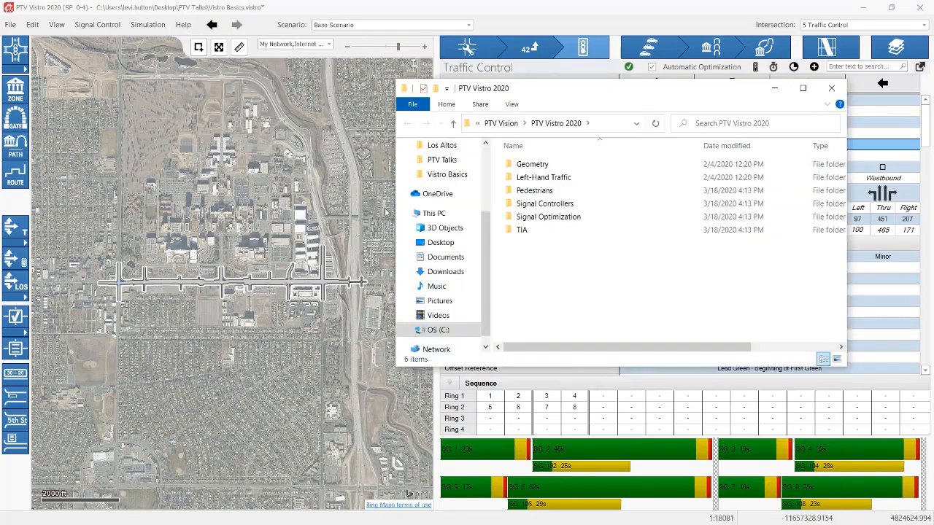
double_click(532, 165)
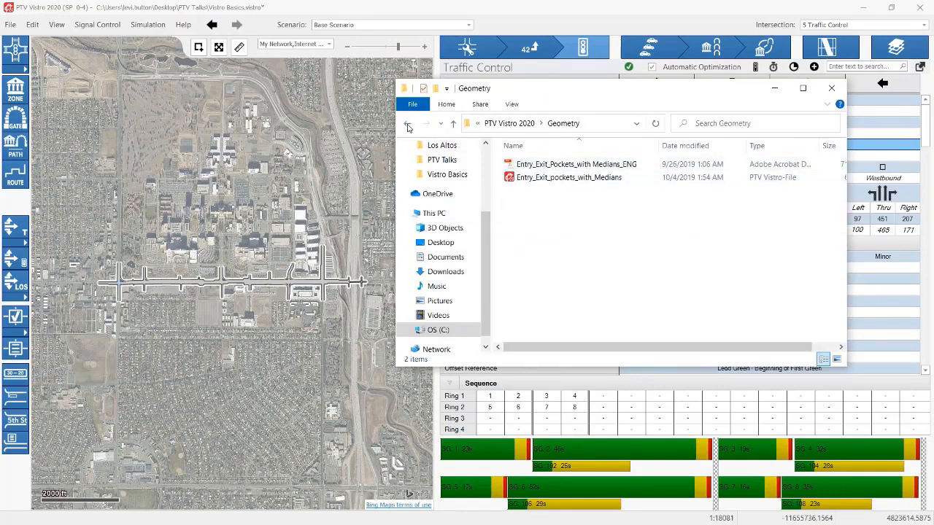
click(408, 125)
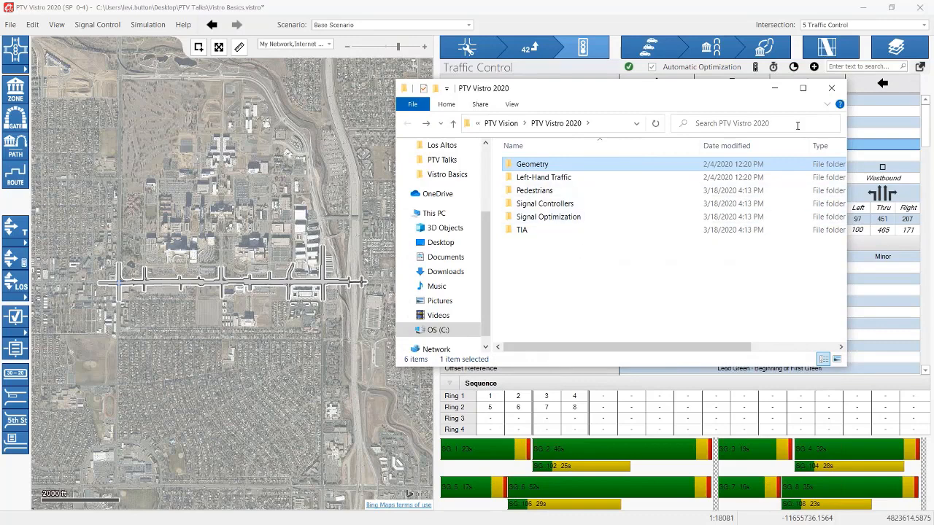
click(826, 96)
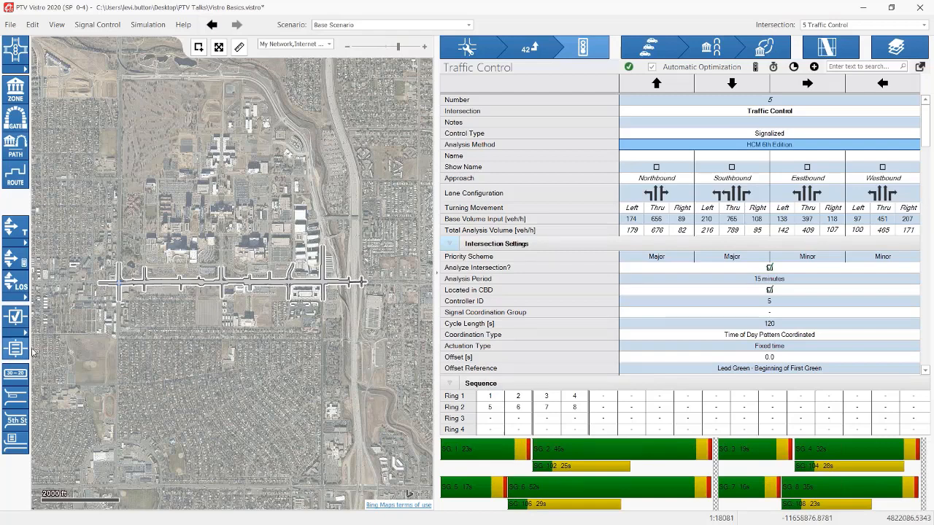
Change the number of the signalized intersection at the network's west end to 105 in its Intersection Setup.
scroll(93, 288, up, 5)
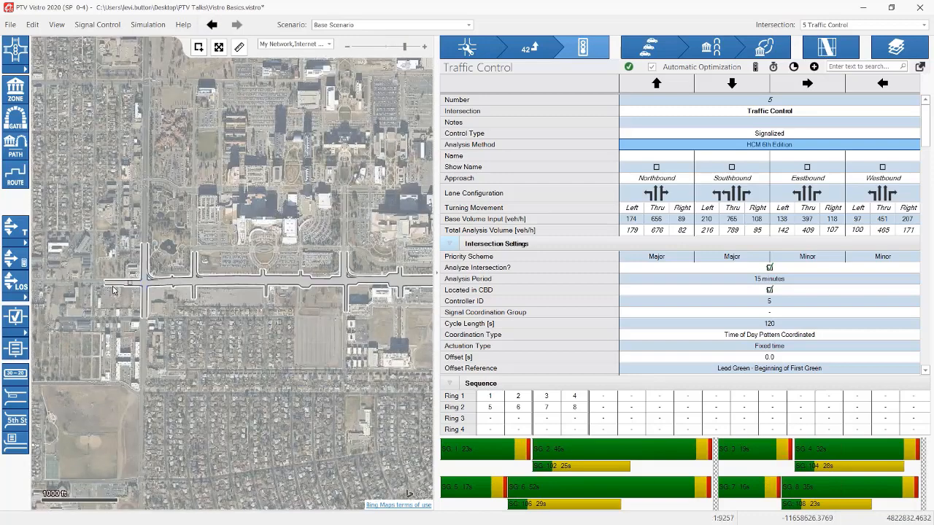
scroll(199, 293, up, 2)
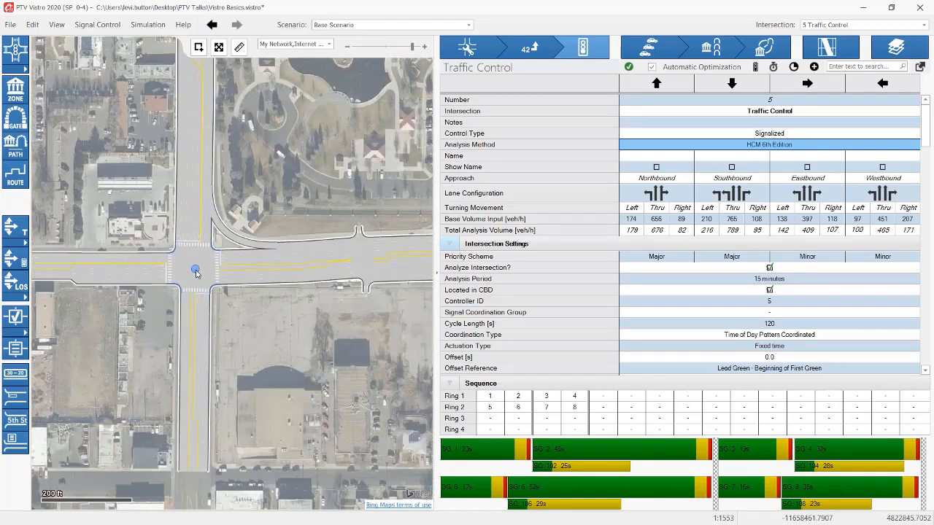
click(195, 268)
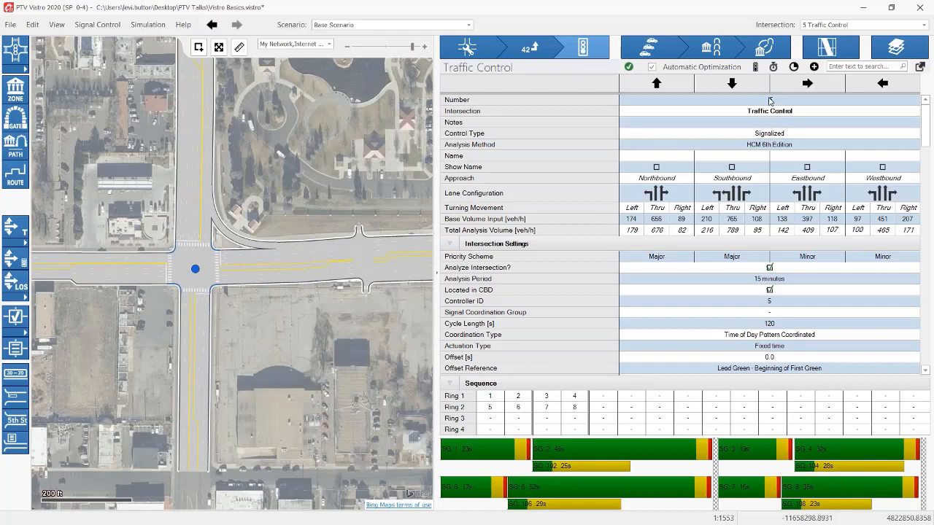
click(480, 51)
scroll(754, 209, up, 2)
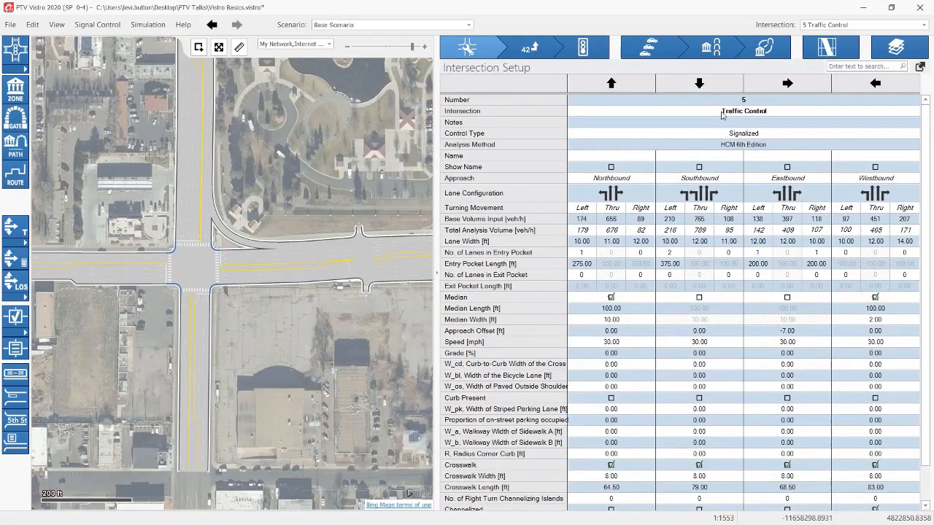
click(739, 100)
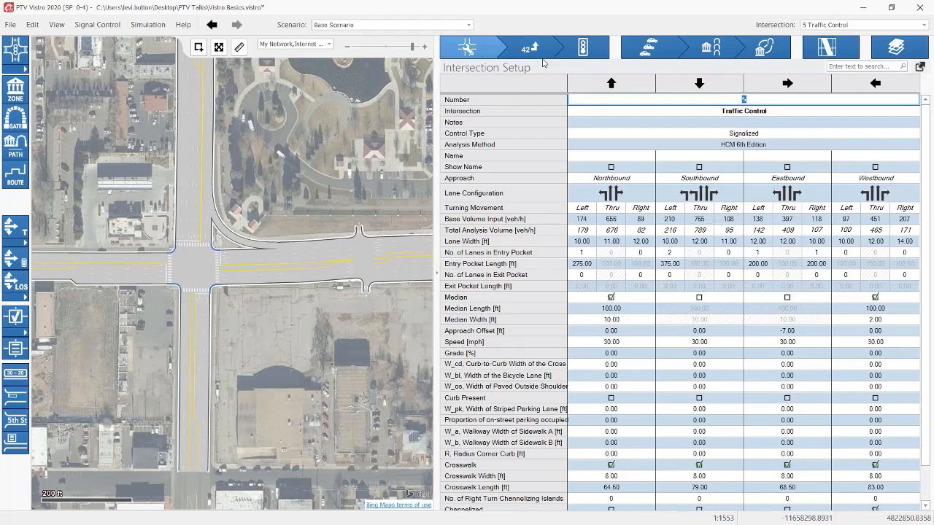
text(105)
key(Return)
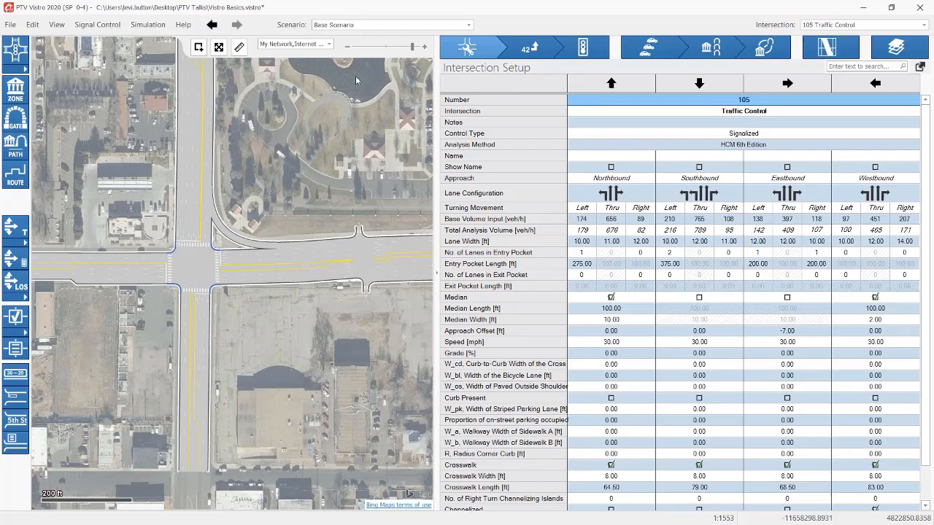
Change the number of the signalized intersection at the network's west end to 5 in its Intersection Setup.
scroll(310, 82, down, 3)
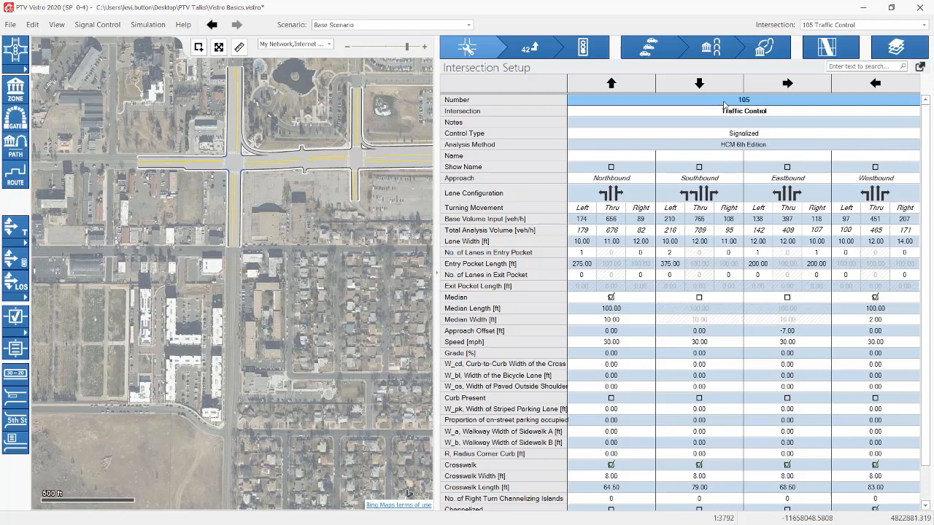
click(737, 99)
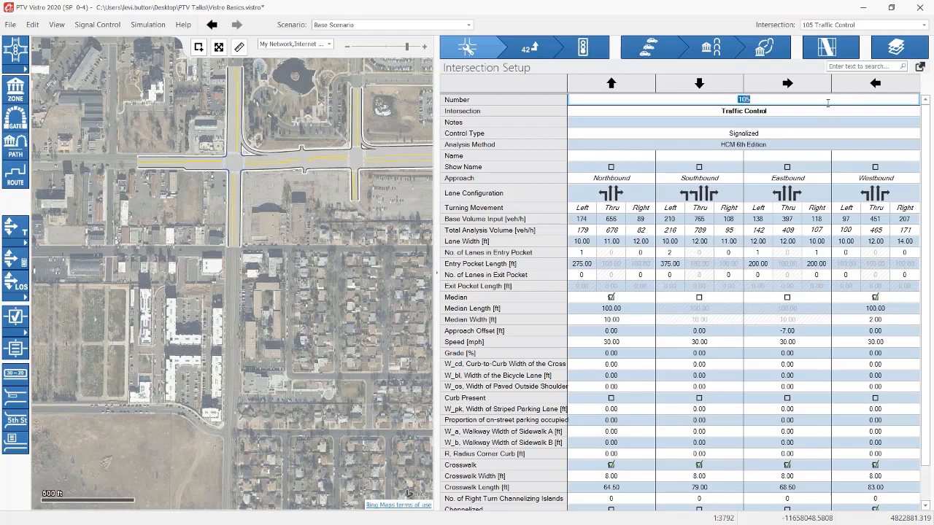
key(Delete)
key(Delete)
key(Return)
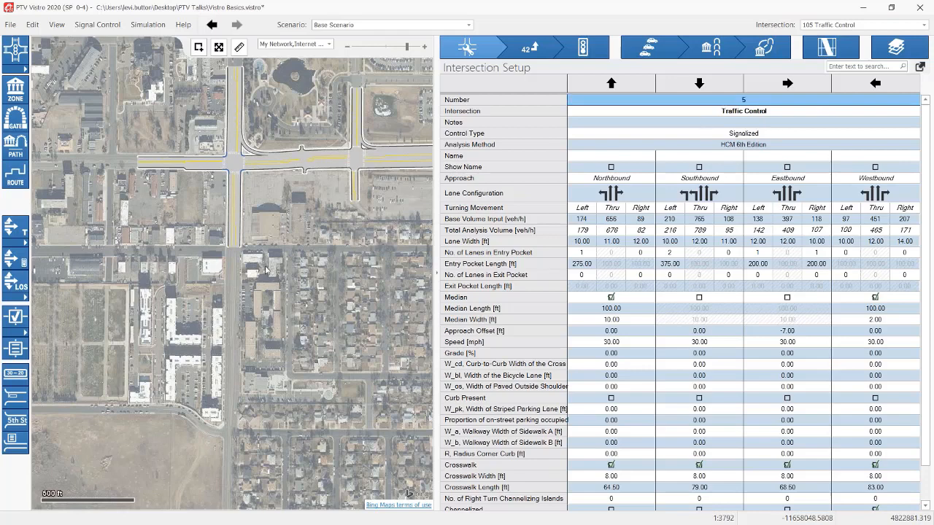
Display the Internet Map layer's map type and opacity settings in the map layer list, and close the list.
drag(262, 275, 167, 368)
scroll(167, 368, down, 1)
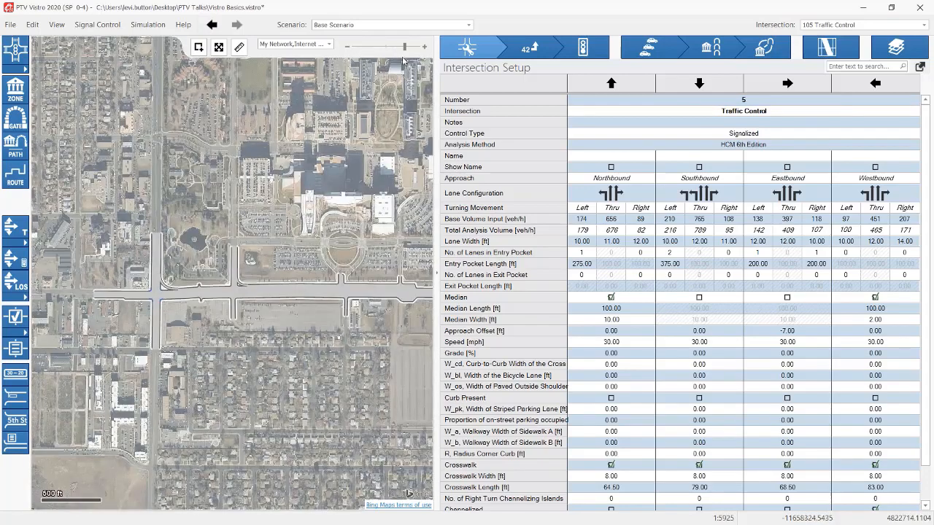
drag(282, 244, 288, 231)
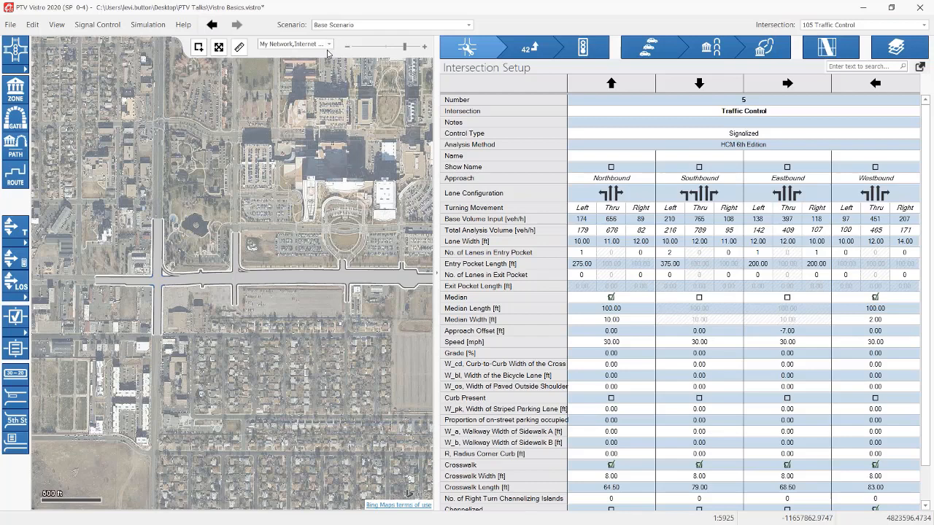
click(329, 45)
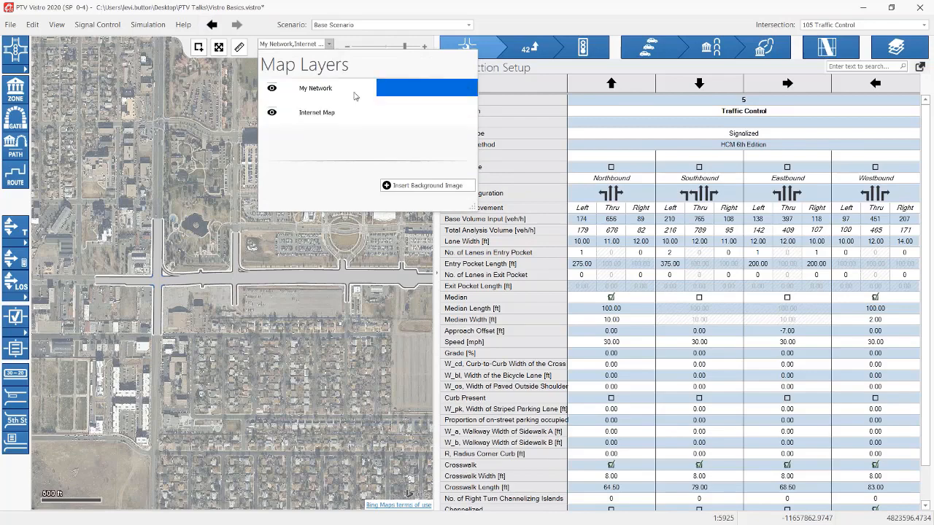
mouse_move(416, 104)
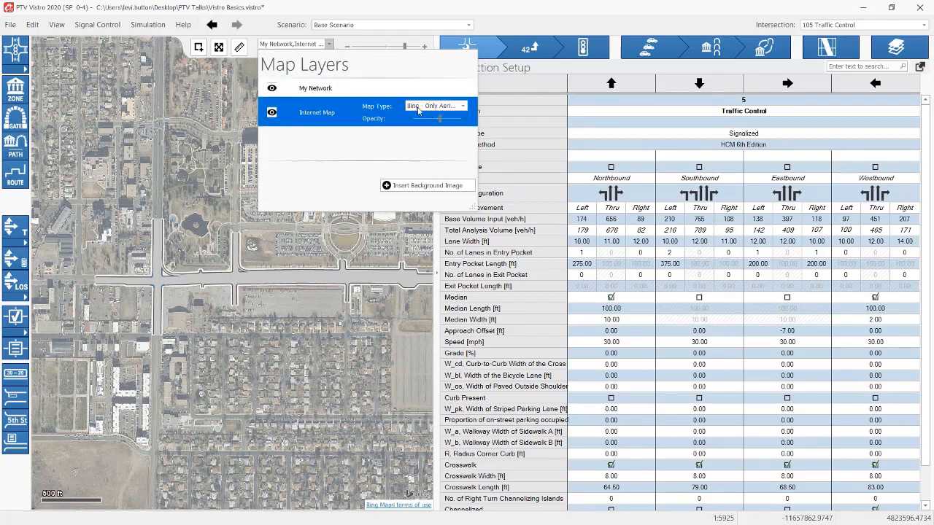
click(320, 301)
Switch the Internet Map layer's map type to Open Street Map.
scroll(323, 321, down, 1)
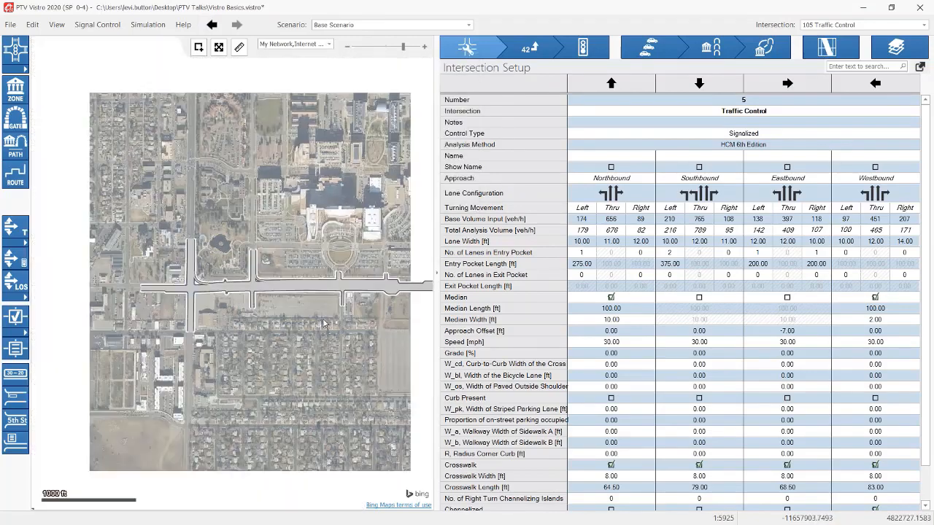
scroll(323, 321, down, 5)
drag(229, 265, 330, 290)
drag(376, 321, 219, 304)
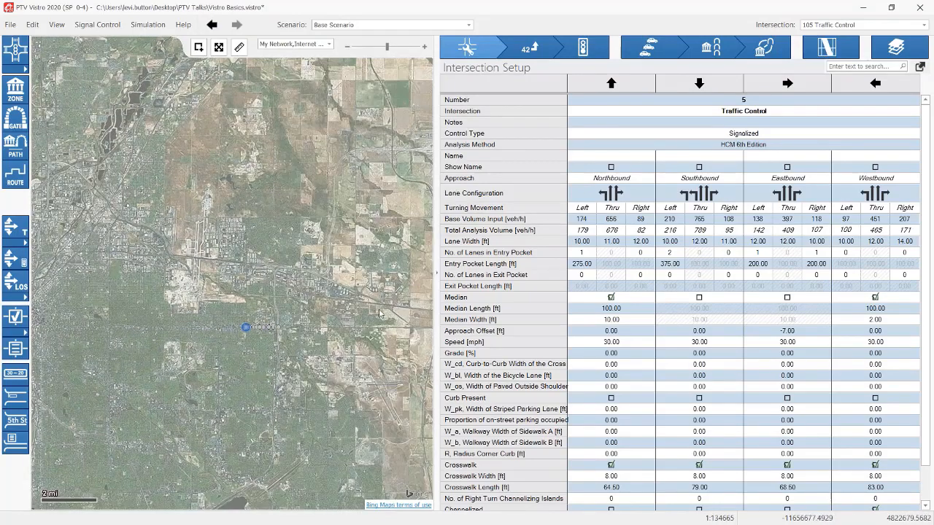
scroll(248, 329, up, 5)
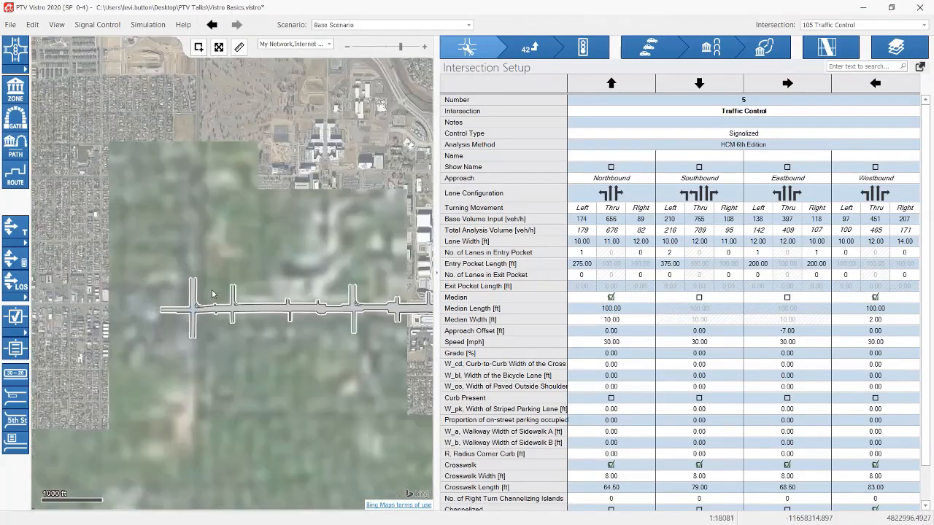
scroll(212, 294, up, 2)
click(328, 44)
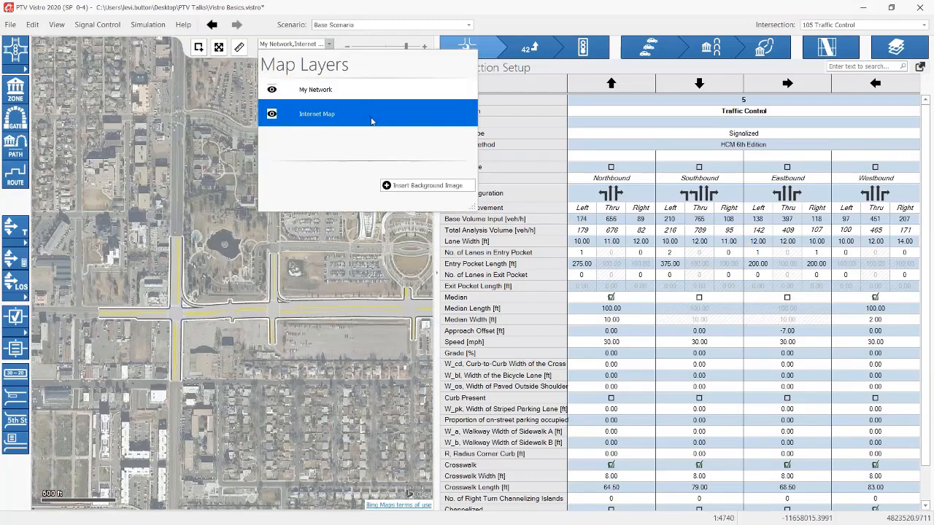
click(442, 107)
click(440, 135)
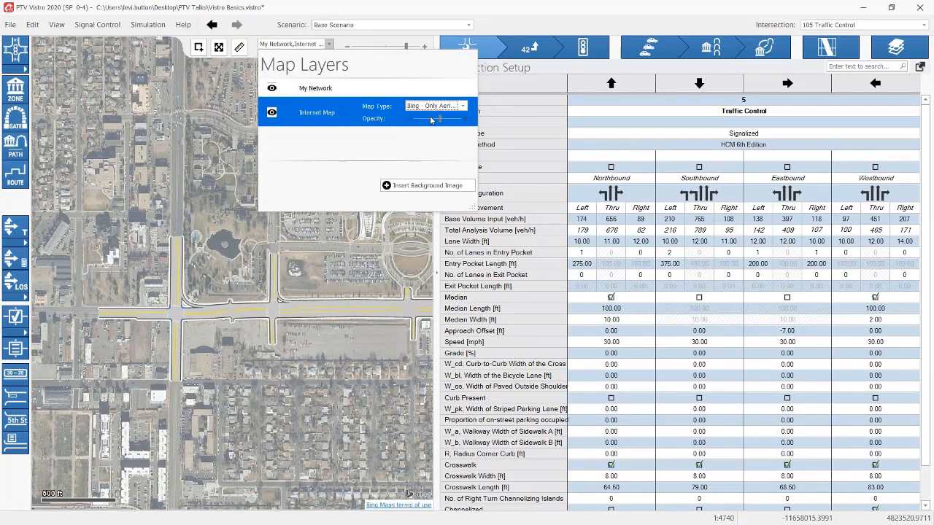
click(444, 106)
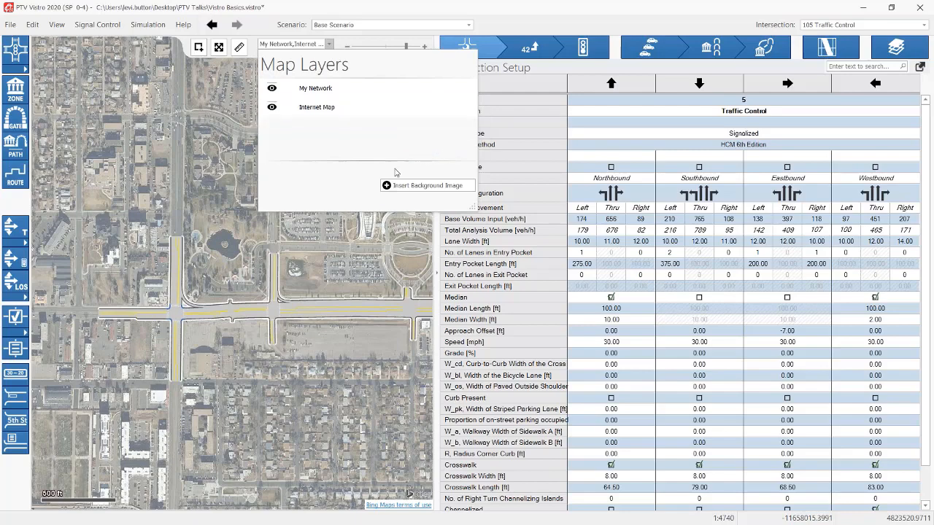
click(219, 212)
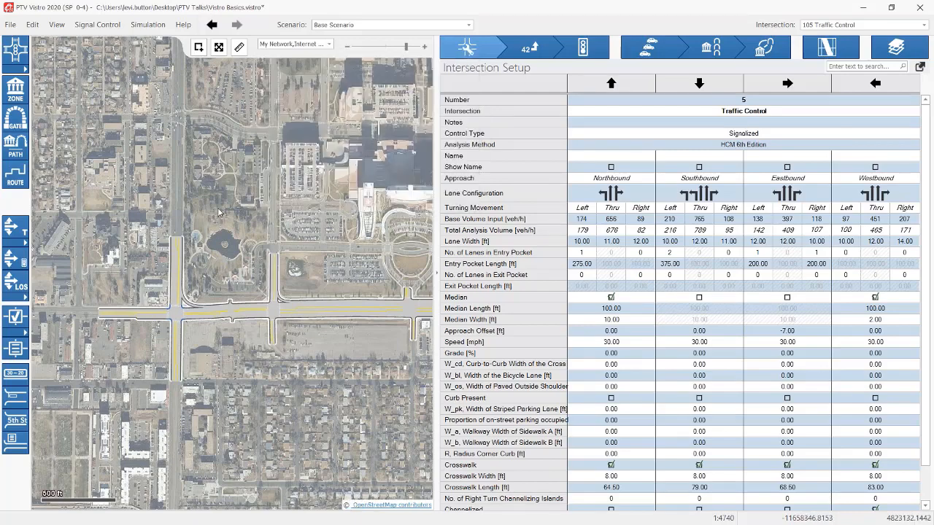
Set the Internet Map layer's map type to Bing - Aerials and Road Map.
scroll(254, 243, down, 2)
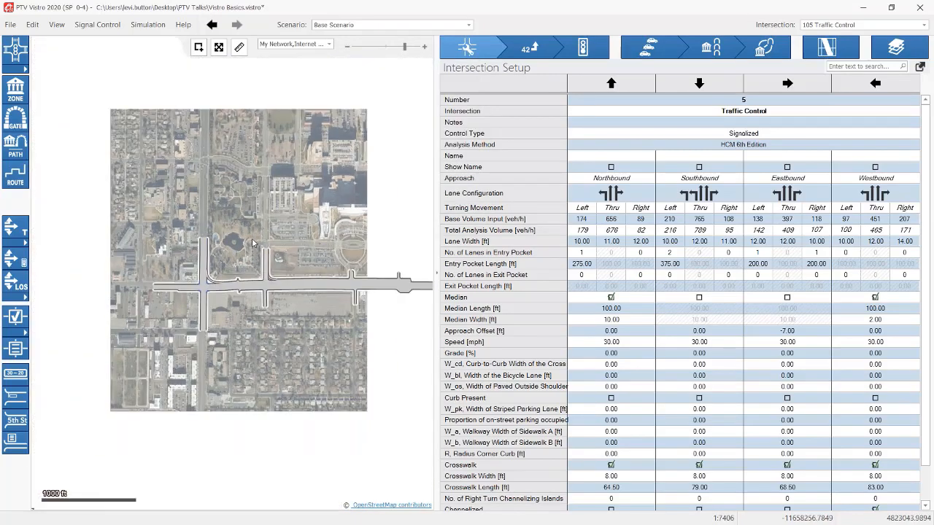
scroll(255, 243, up, 2)
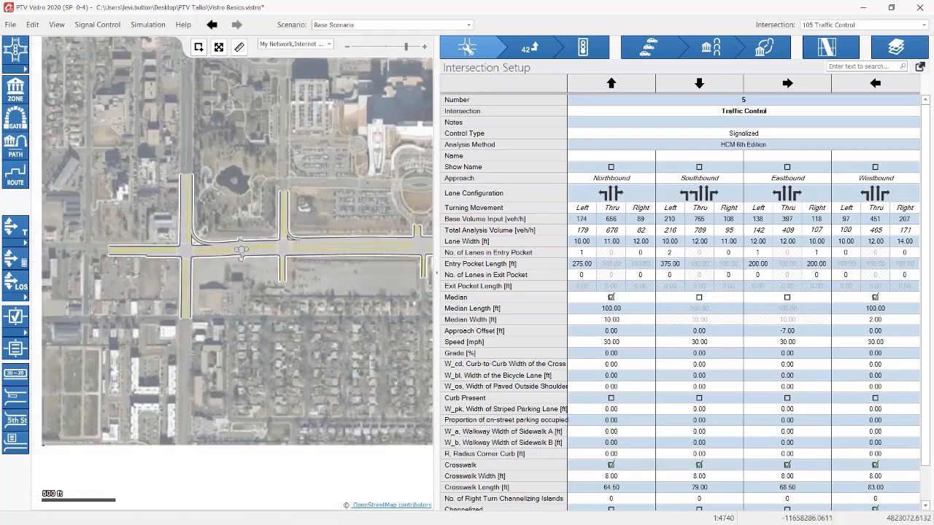
click(332, 45)
click(350, 121)
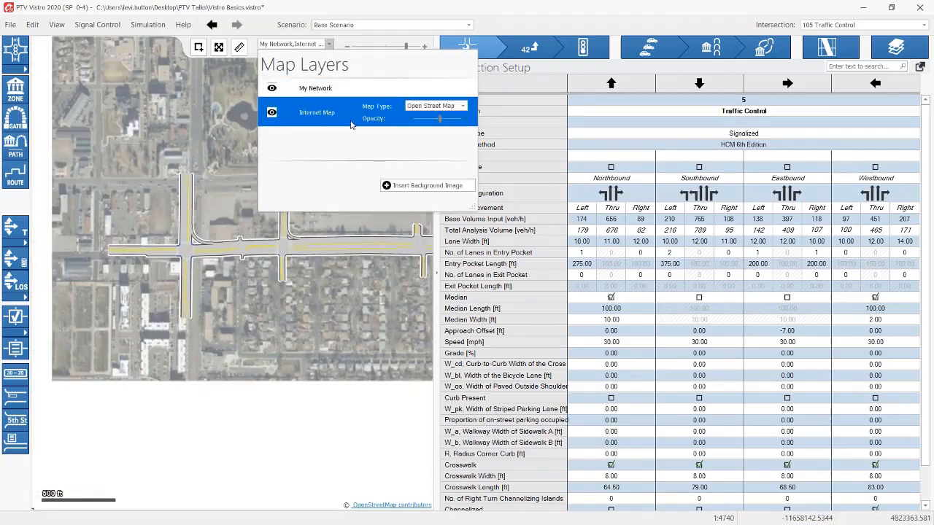
click(439, 106)
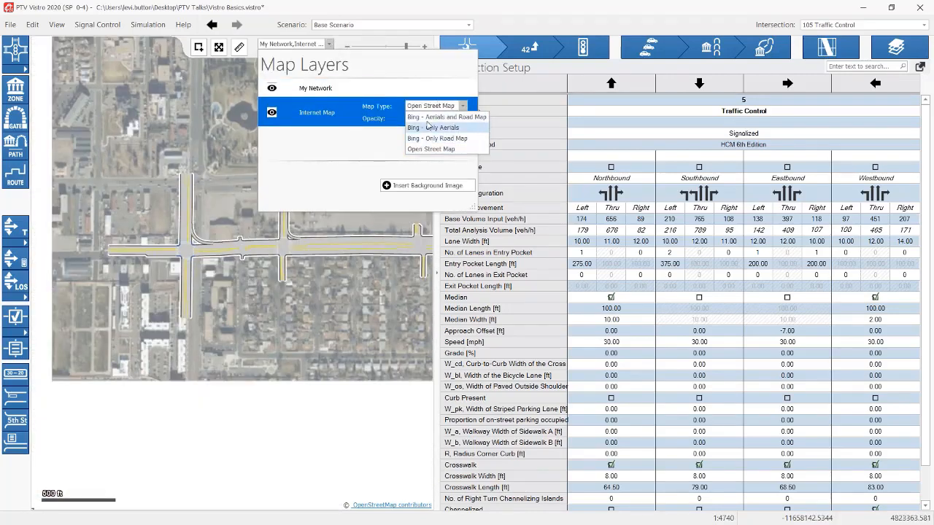
click(429, 117)
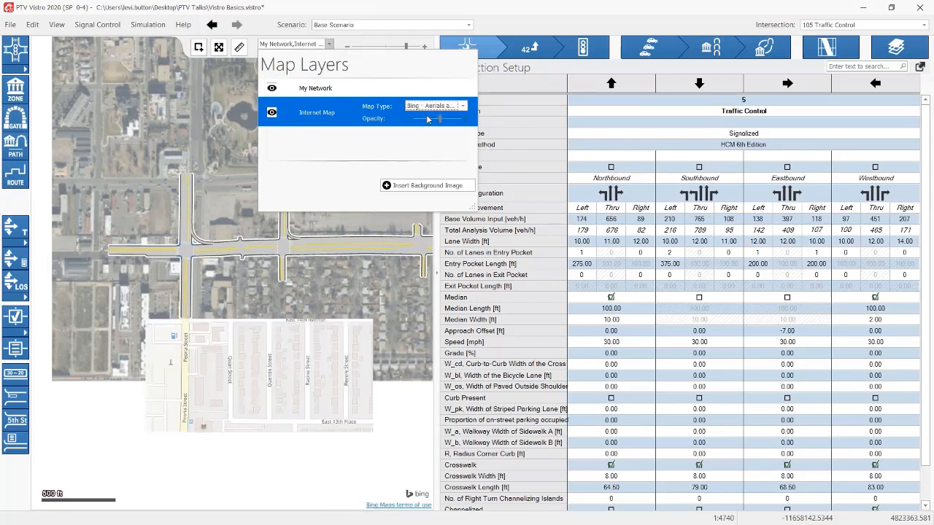
click(313, 89)
click(333, 46)
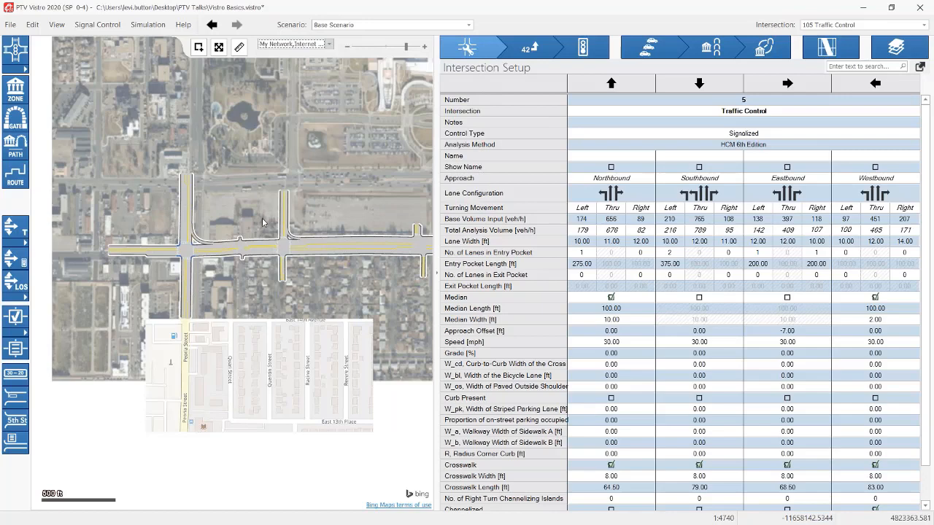
Reopen the map layer list and select the Internet Map layer.
scroll(262, 223, down, 1)
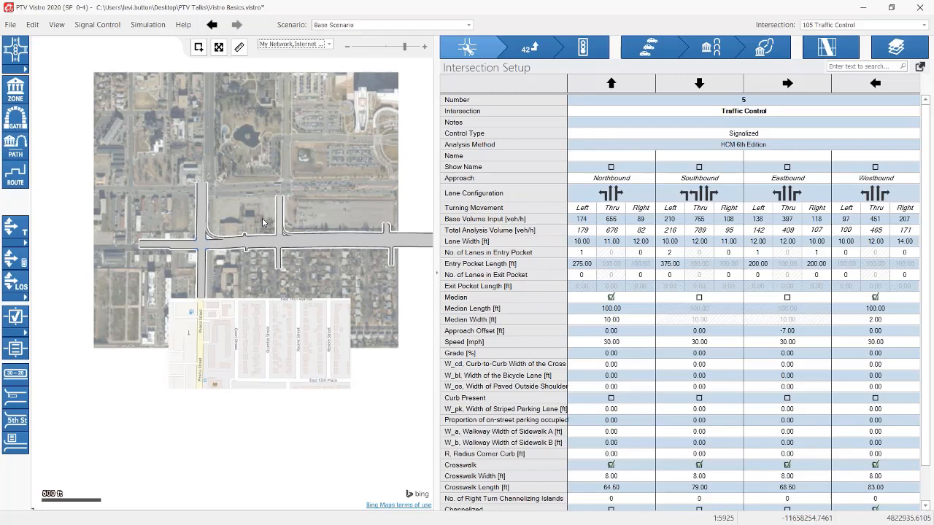
click(329, 44)
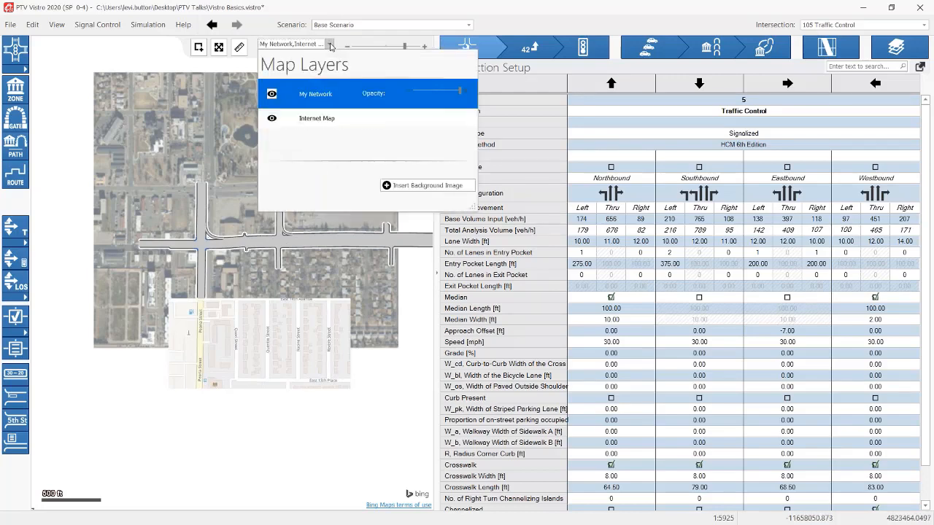
click(394, 118)
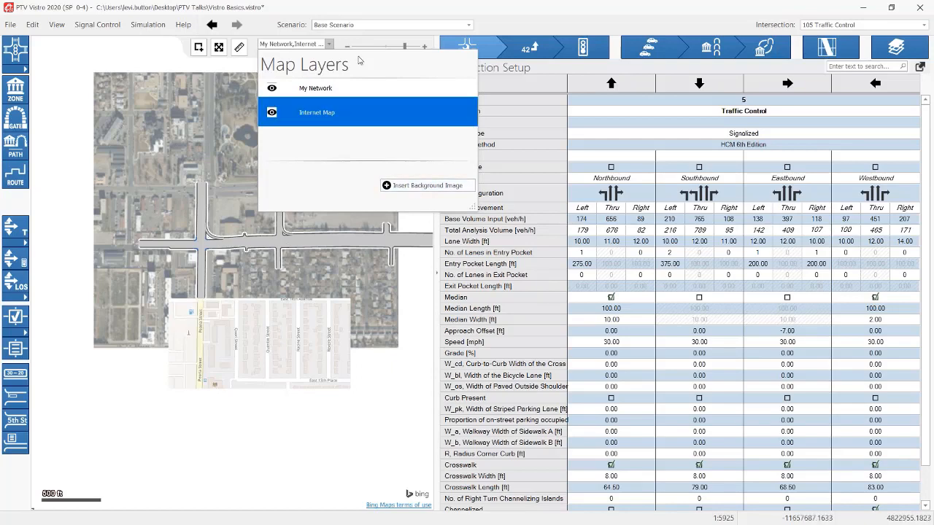
Look at the list of scenarios and its option for adding one, and close it without adding a scenario.
click(361, 30)
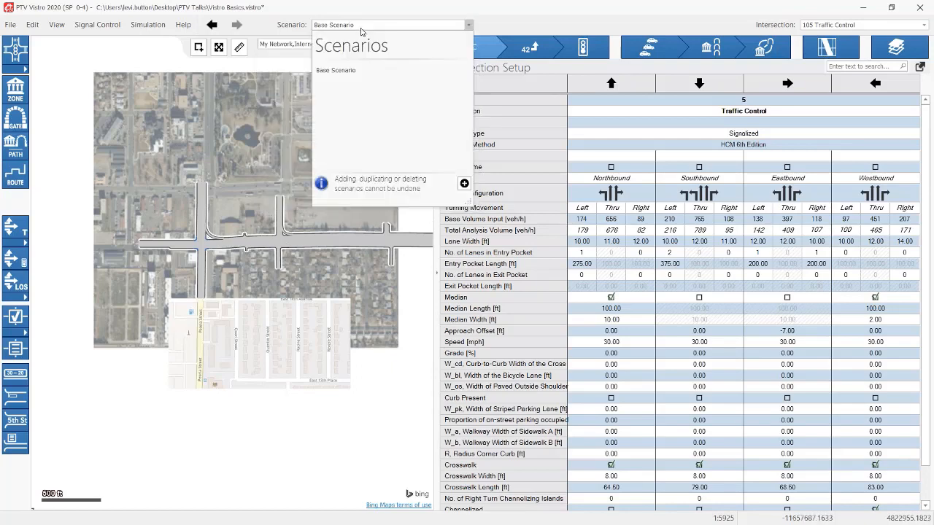
click(269, 150)
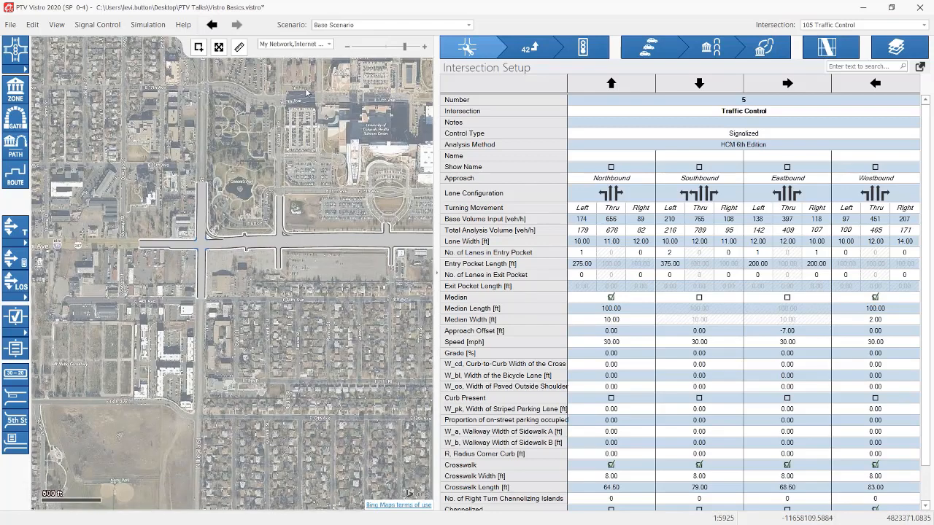
click(347, 26)
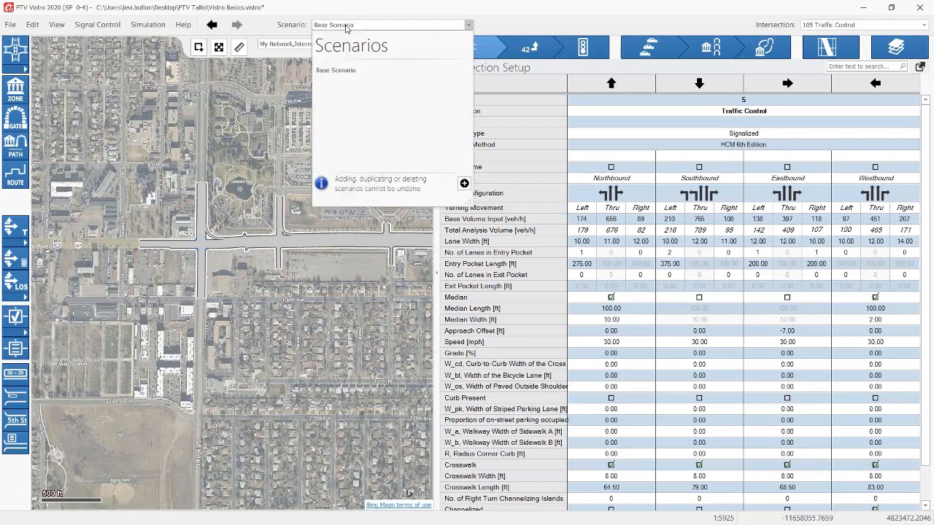
click(348, 27)
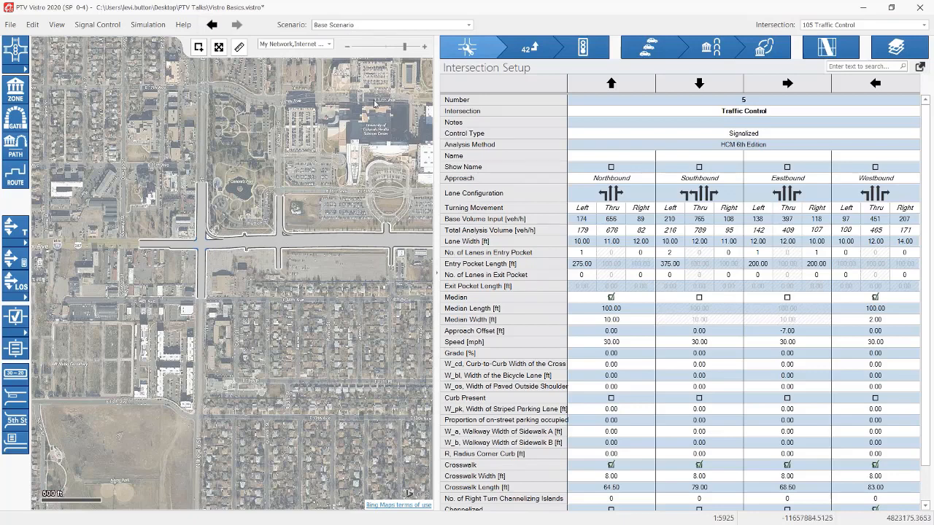
click(395, 29)
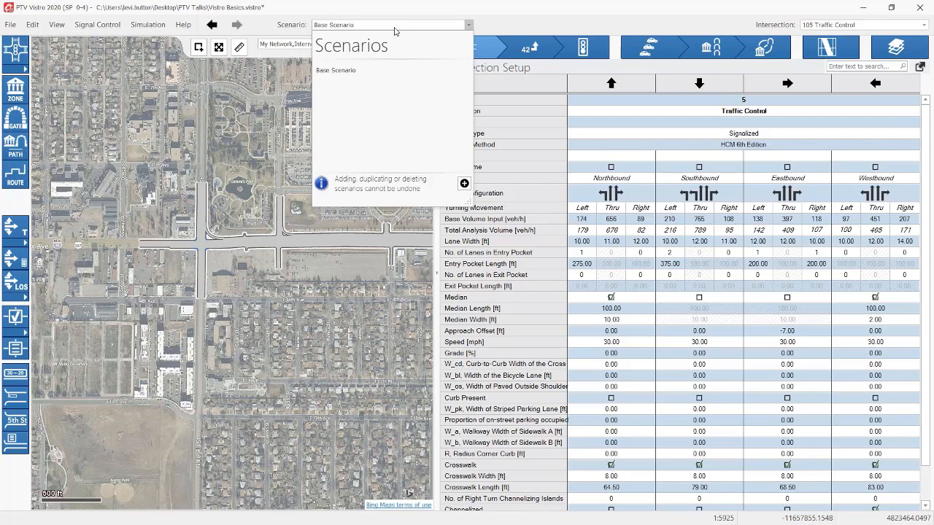
click(394, 30)
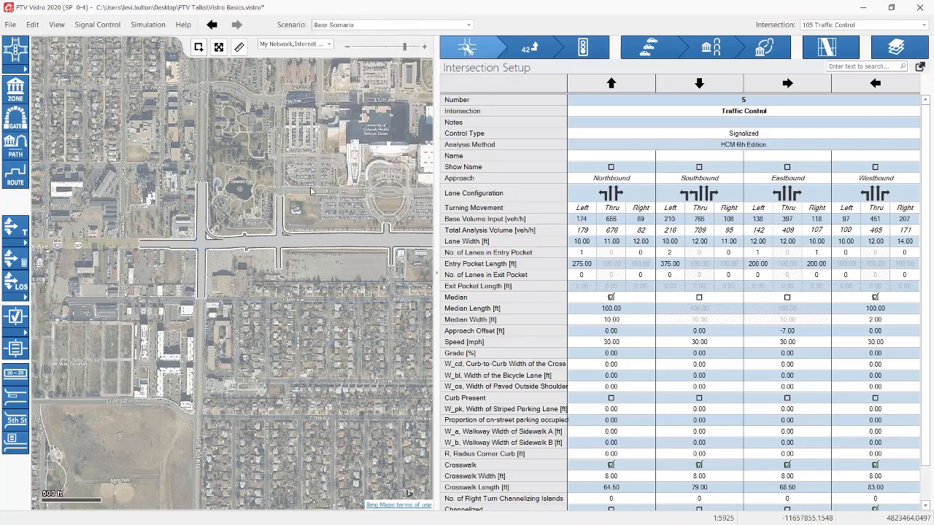
Look at the Vissim preview and export commands and at intersection 5's available analysis methods, keeping HCM 6th Edition.
scroll(266, 221, up, 3)
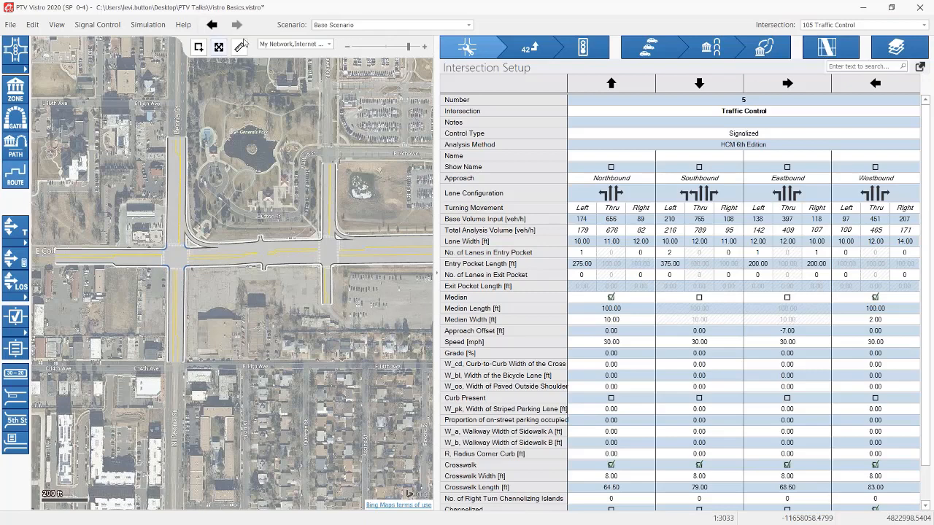
click(139, 26)
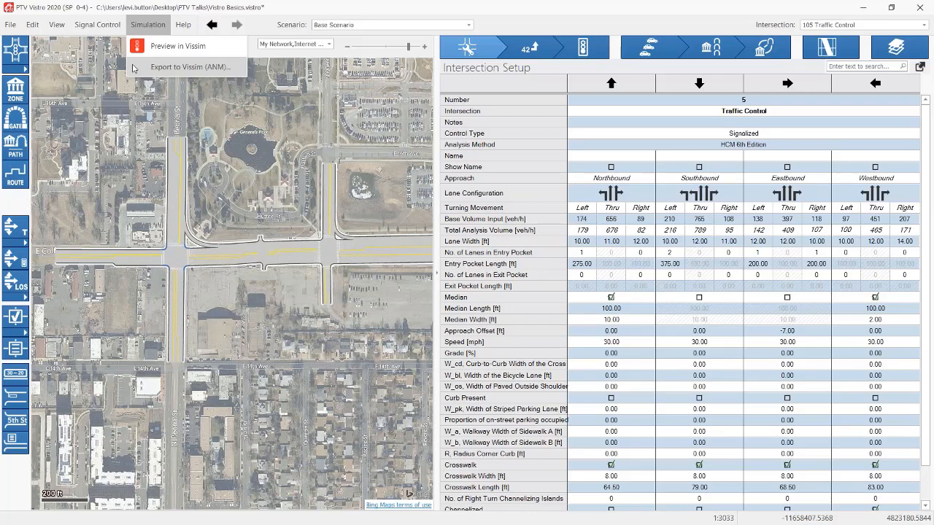
click(643, 147)
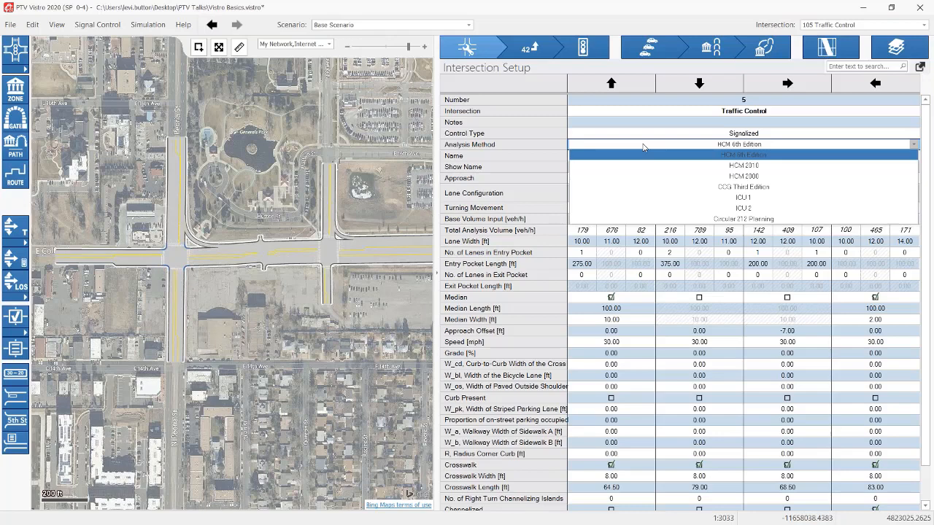
click(642, 148)
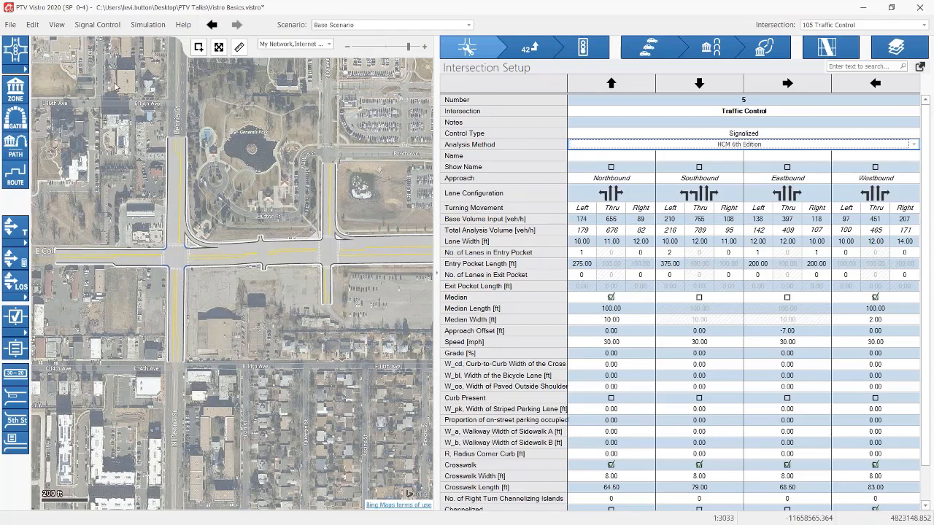
Display the file formats available for import without importing anything.
click(10, 24)
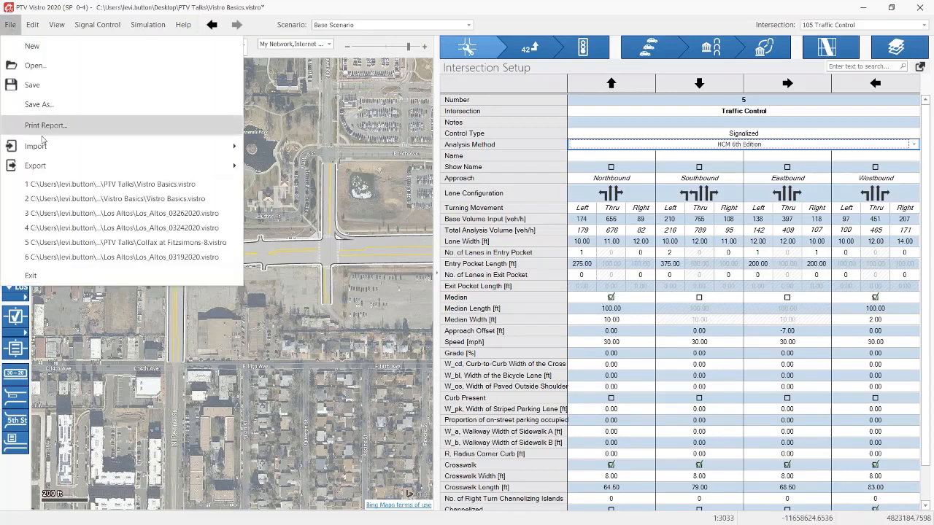
mouse_move(80, 152)
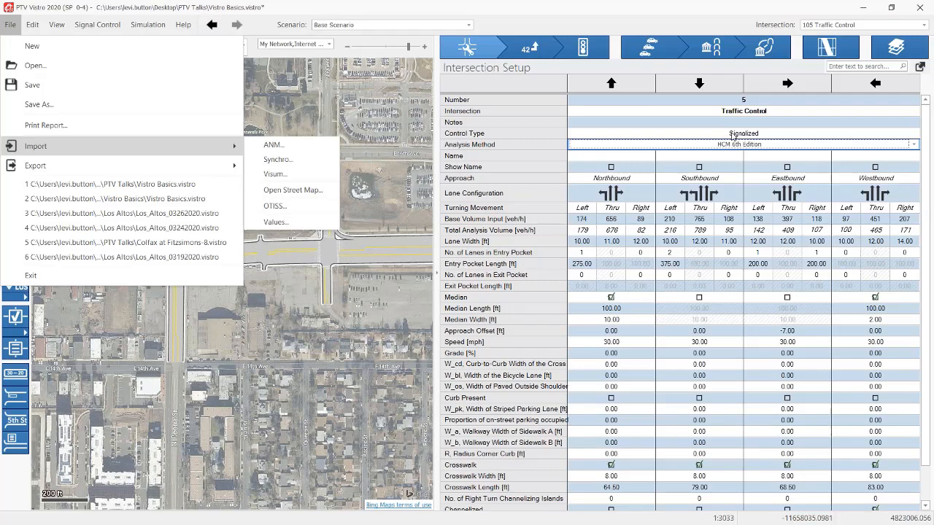
Switch to File Explorer and Excel to view the example CSV Los_Altos_03162020_Base Volume_am, and move the windows off the Vistro screen.
key(super+e)
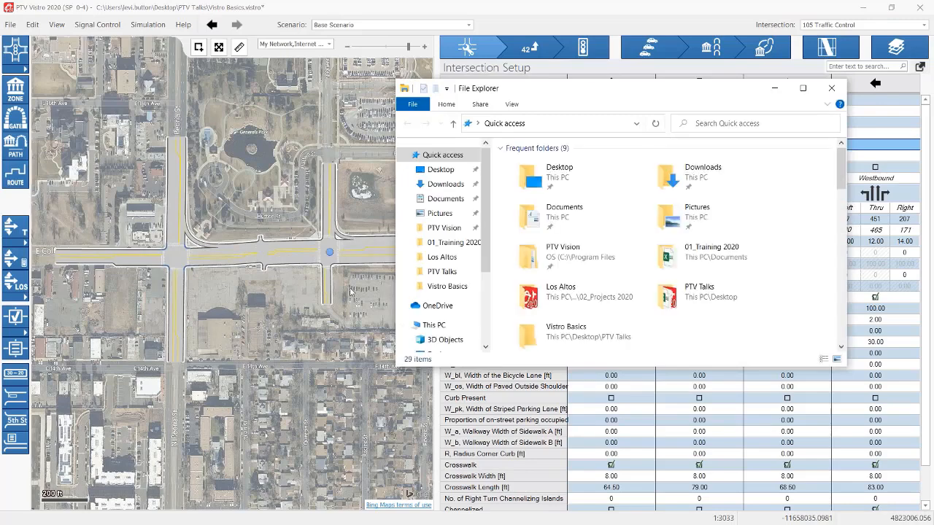
drag(600, 100, 933, 168)
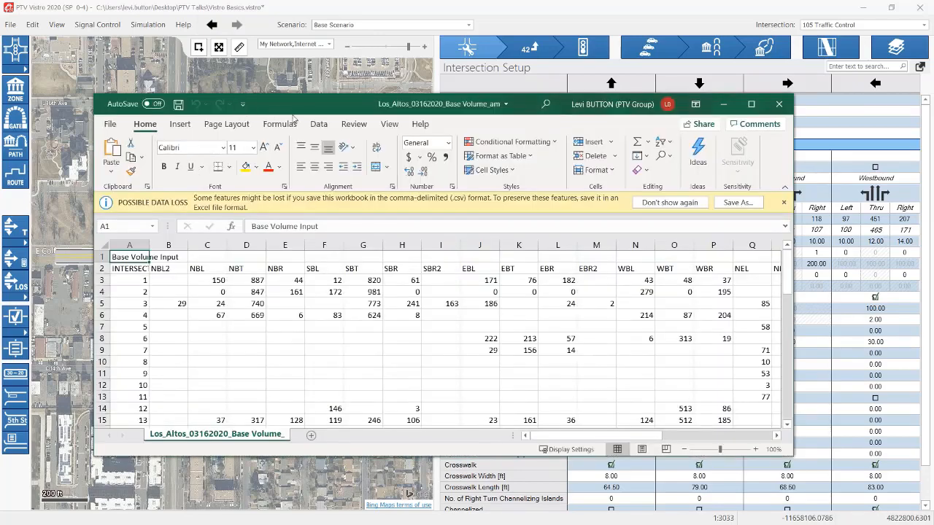
drag(293, 115, 376, 113)
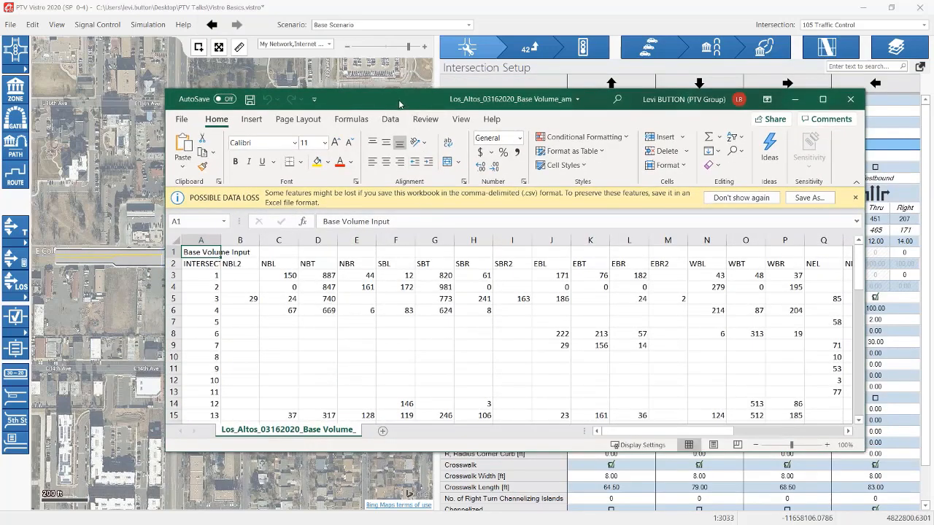
drag(401, 104, 933, 146)
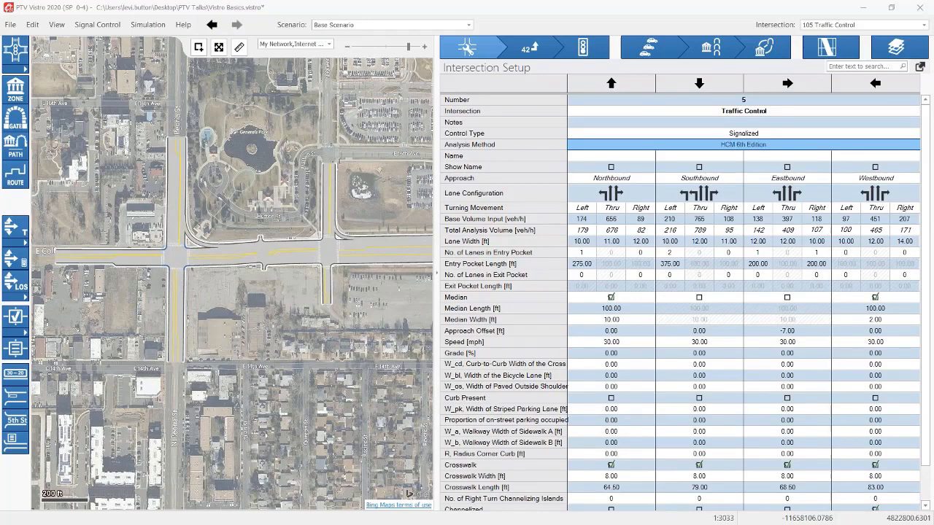
drag(511, 105, 932, 202)
Display the file formats available for export without exporting anything.
click(11, 26)
mouse_move(79, 174)
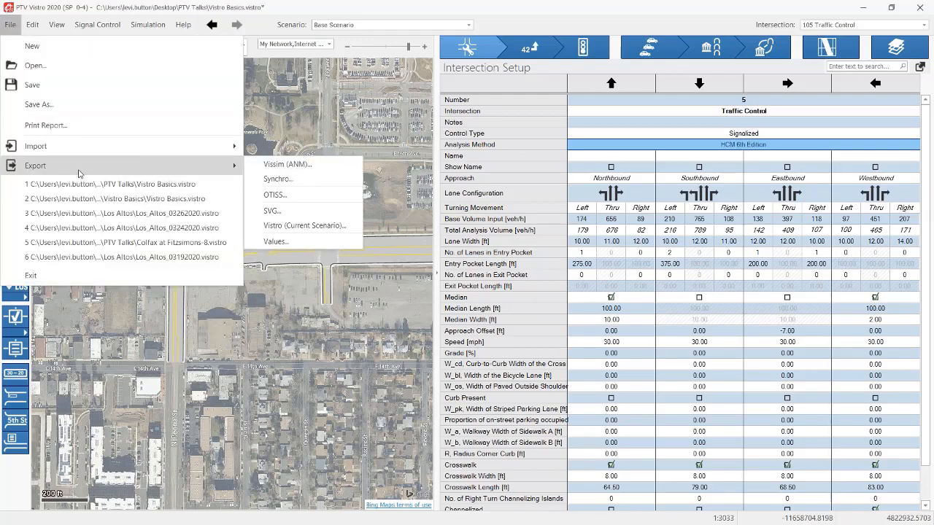
click(860, 183)
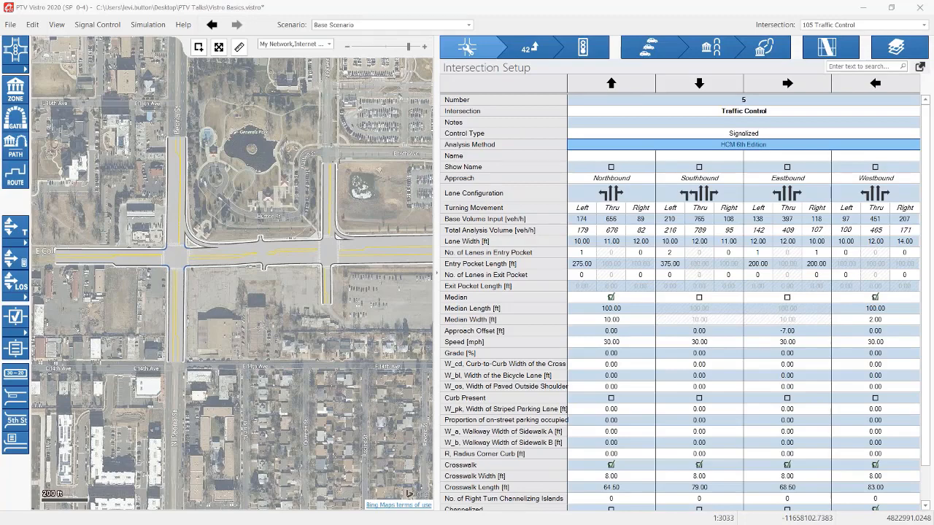
Look at the Base Volume Input table snip in Snipping Tool, narrow its window, and close it without saving the snip.
drag(933, 410, 592, 248)
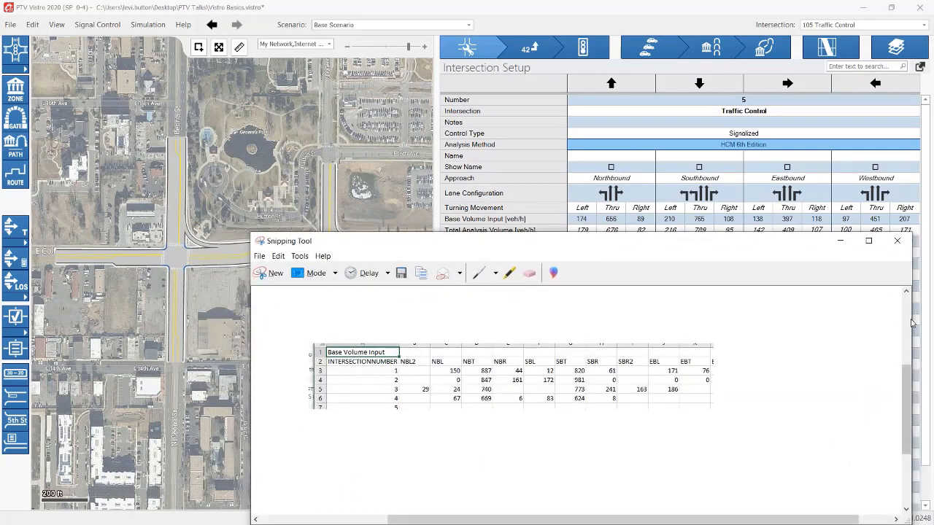
drag(911, 322, 776, 337)
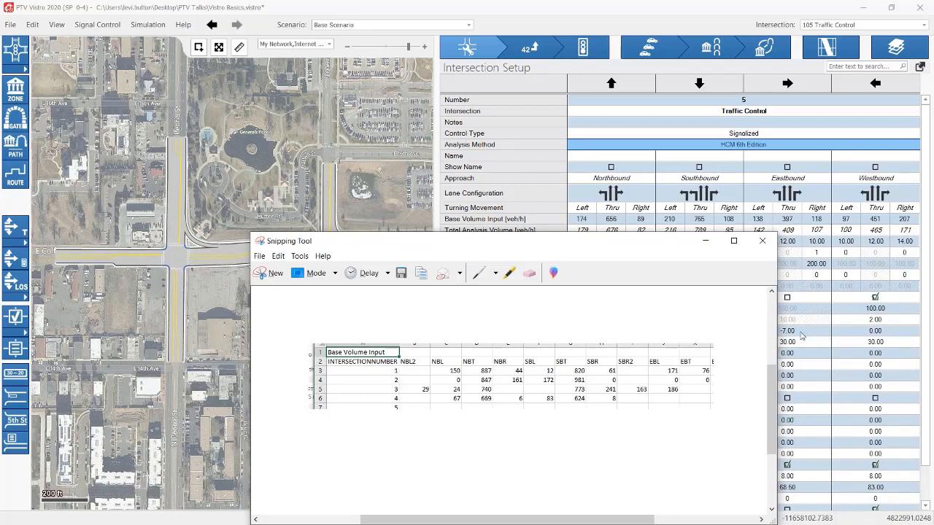
click(760, 243)
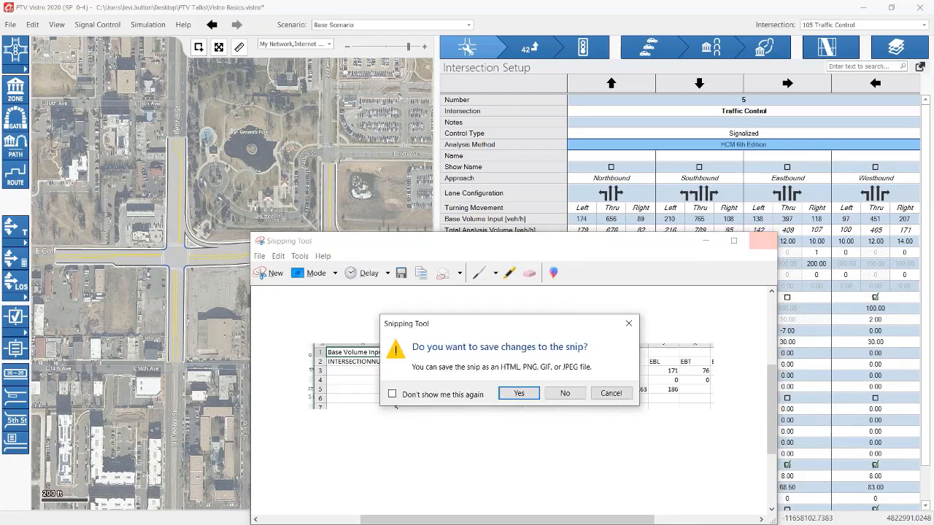
click(566, 396)
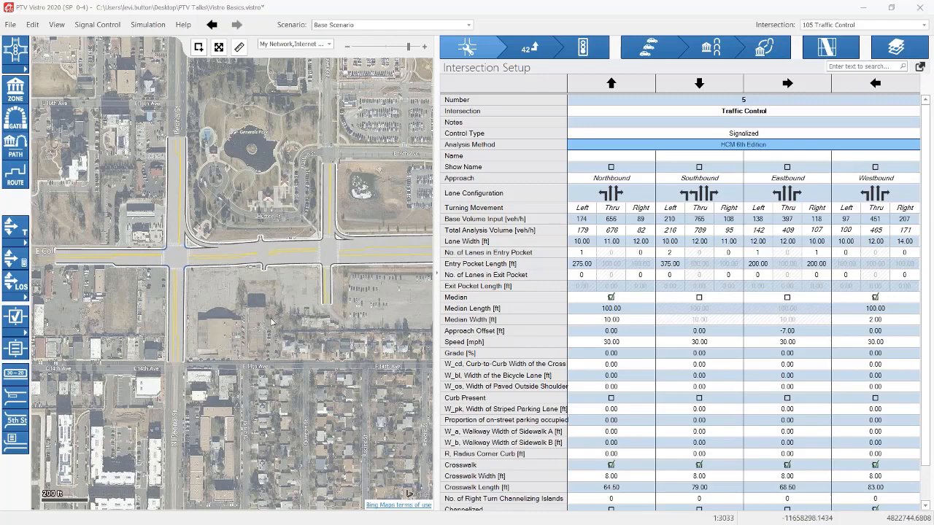
Look at the command for printing a report and leave without running it.
click(12, 27)
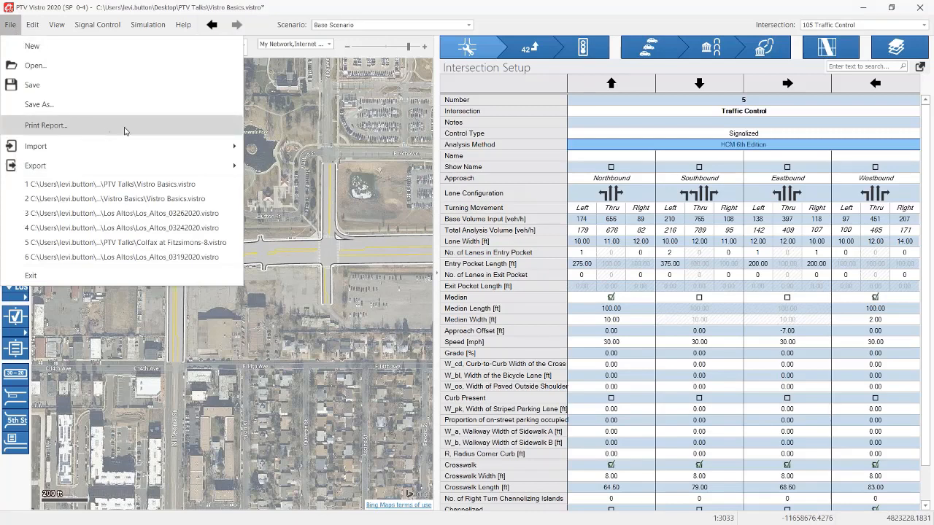
click(315, 135)
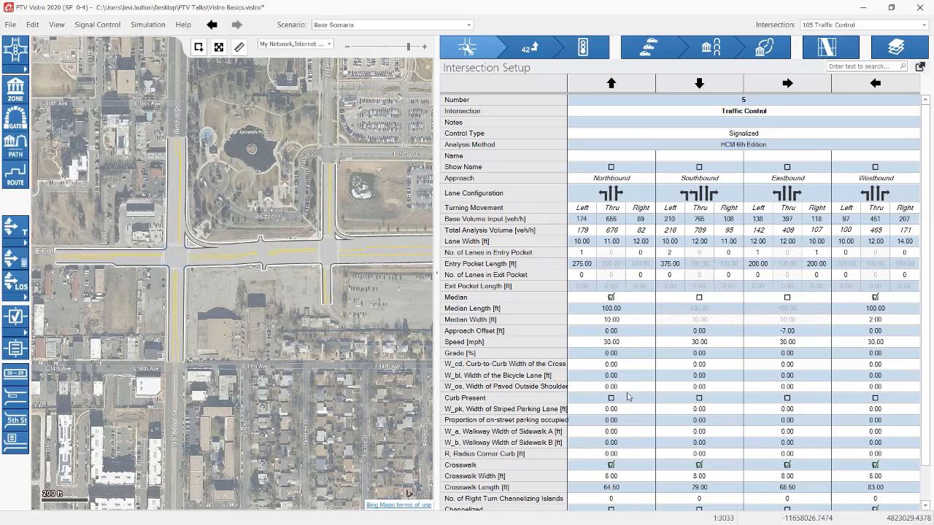
Review intersection 5's setup data, and examine its traffic control data through the lane group calculations and saturation flow adjustments.
scroll(628, 397, down, 1)
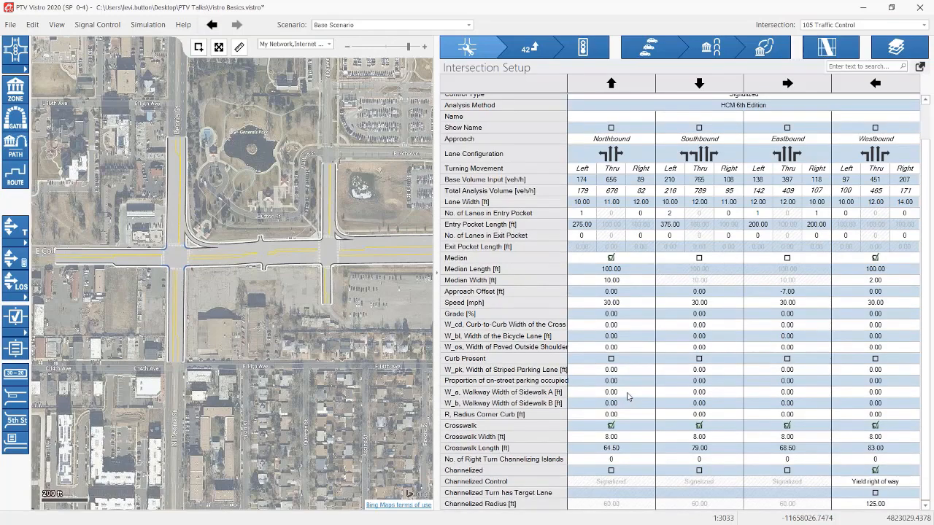
scroll(627, 397, up, 1)
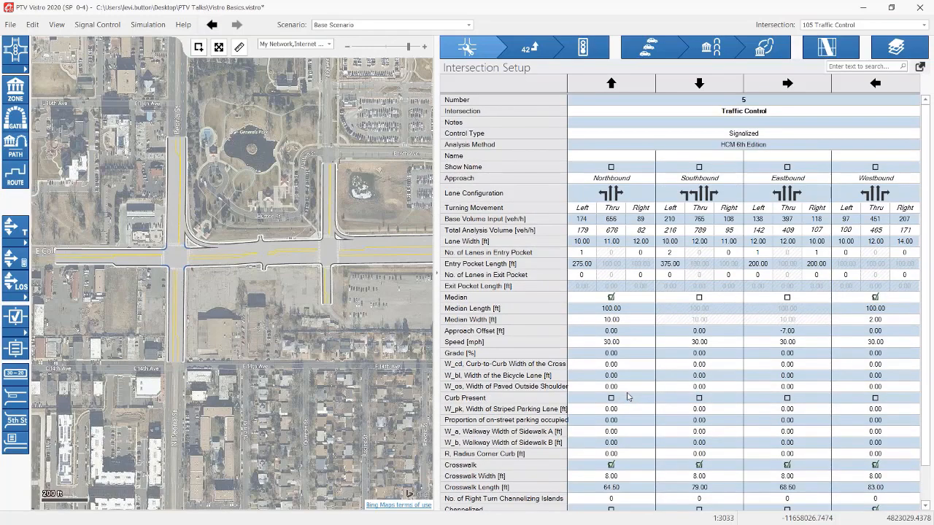
click(570, 53)
scroll(636, 306, down, 10)
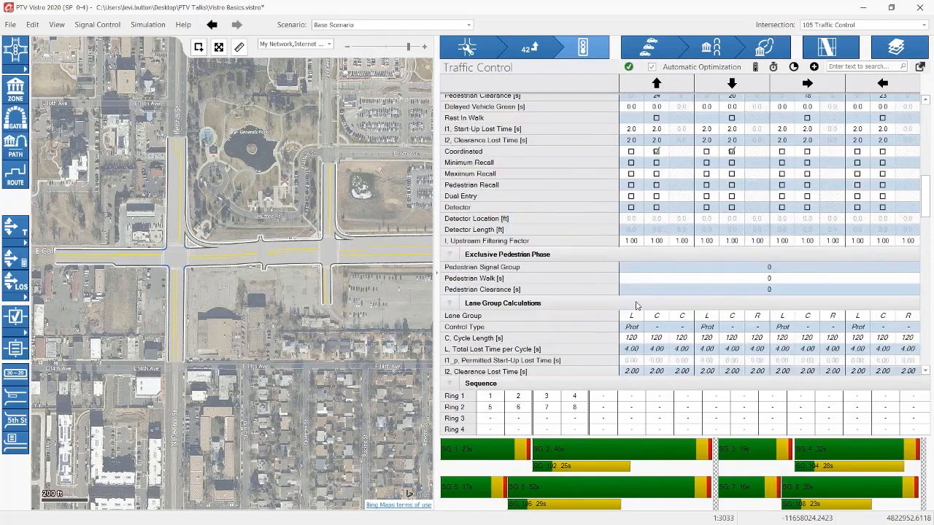
scroll(636, 306, down, 5)
scroll(631, 310, down, 2)
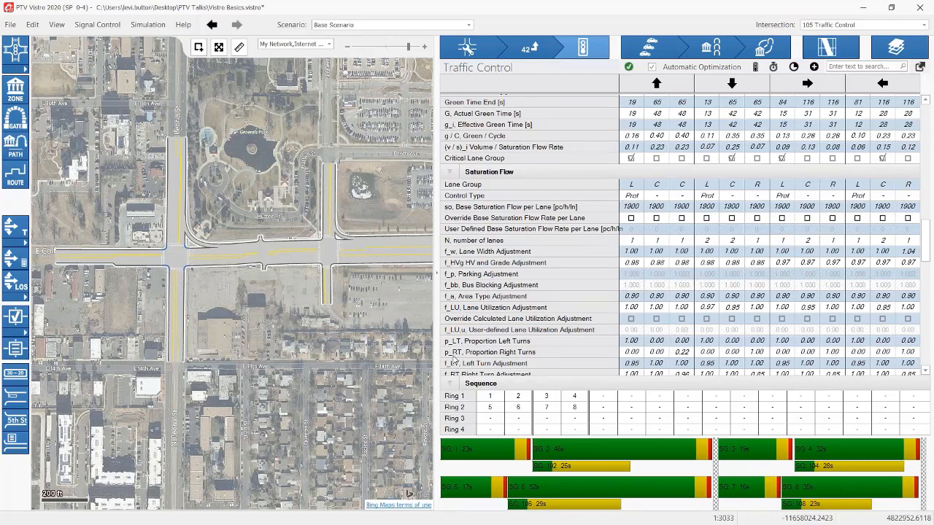
scroll(454, 360, down, 3)
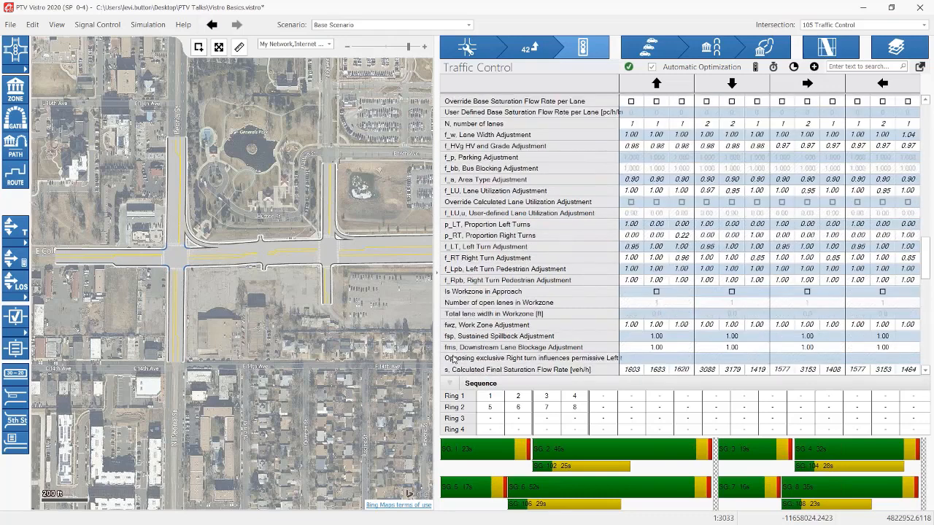